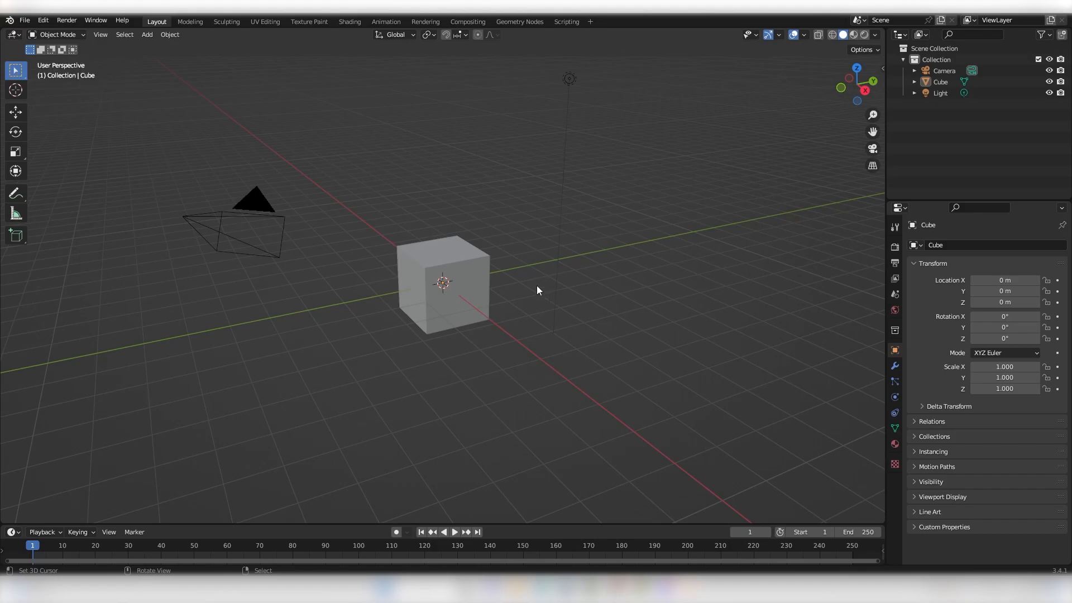
Box-select different groups of the default cube, light and camera, and finish with everything deselected
key(a)
drag(799, 376, 632, 215)
drag(743, 369, 394, 36)
drag(118, 79, 451, 322)
drag(289, 394, 788, 139)
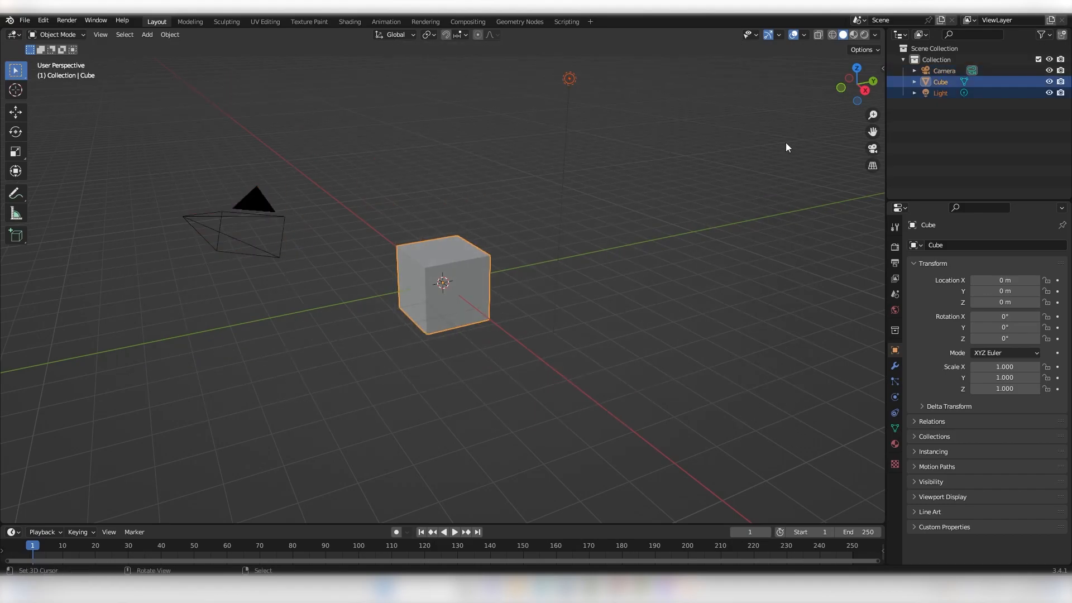
drag(702, 106, 422, 328)
drag(188, 139, 348, 387)
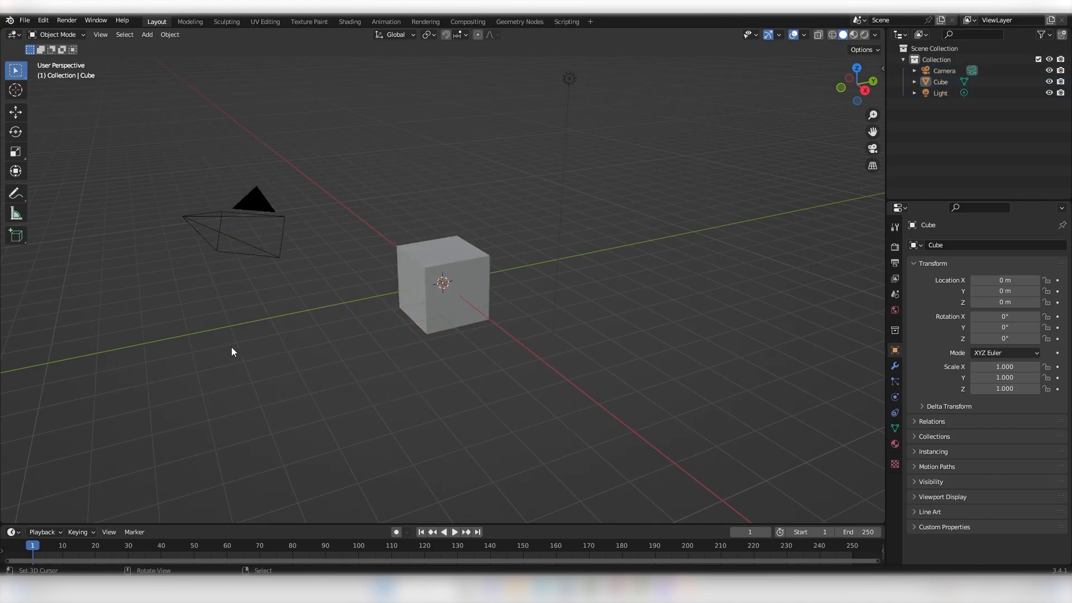
Try the Cursor tool by placing the 3D cursor at several spots around the cube
click(15, 90)
click(369, 308)
drag(370, 258, 609, 262)
drag(664, 223, 425, 162)
right_click(425, 161)
Switch through the Move, Rotate, Scale and Transform tools, and return to the Scale tool
click(16, 112)
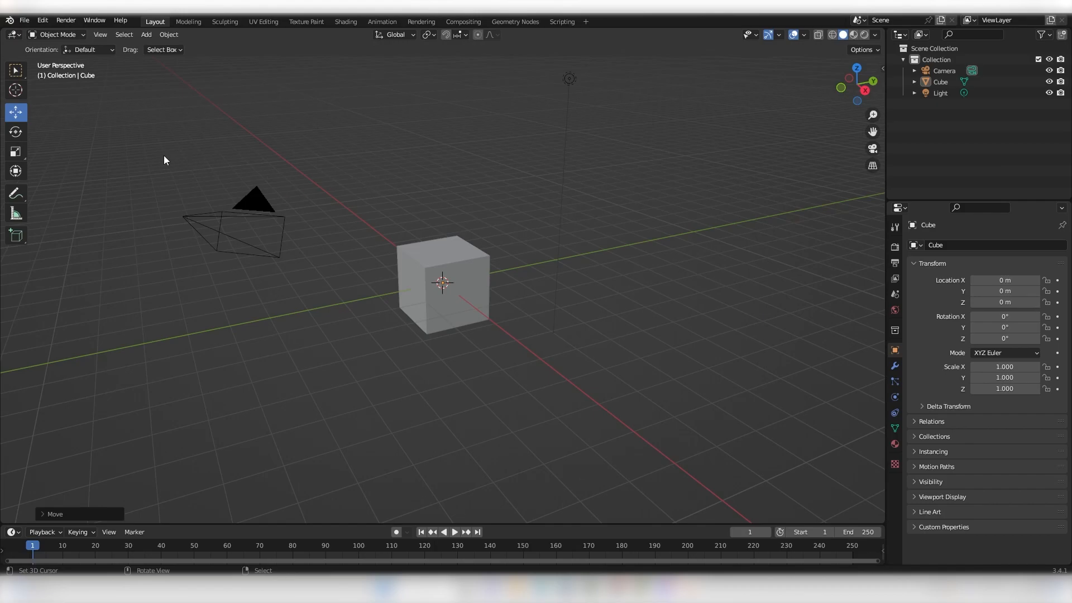
click(16, 132)
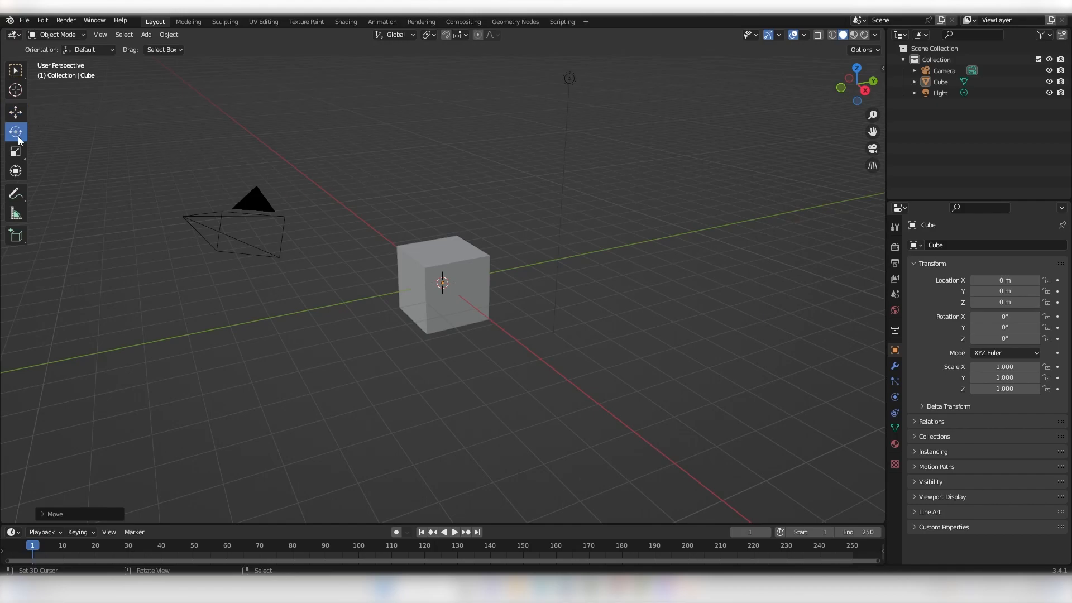
click(17, 153)
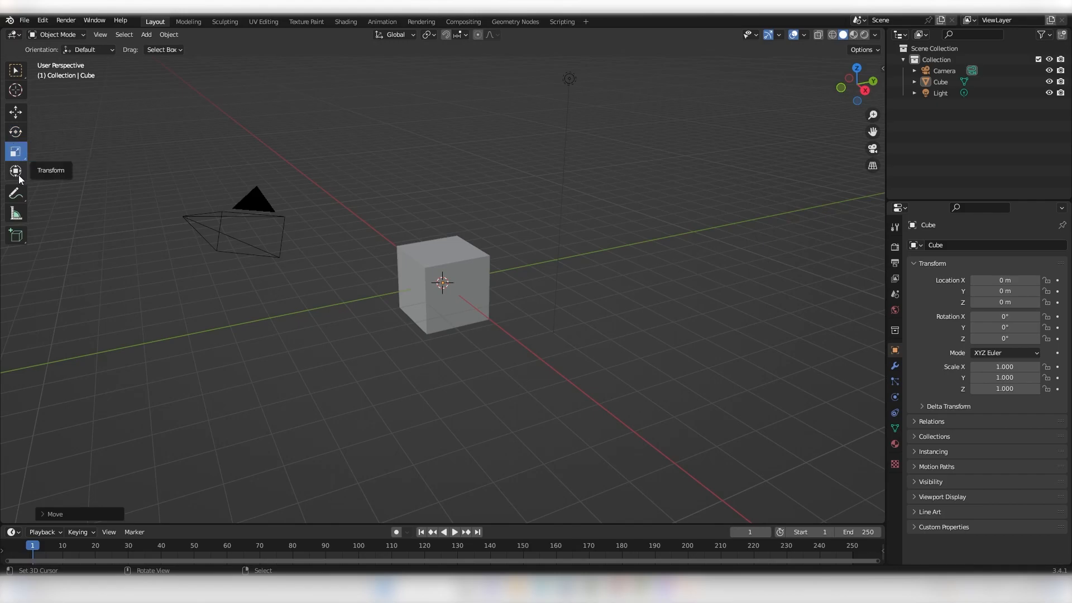
click(15, 170)
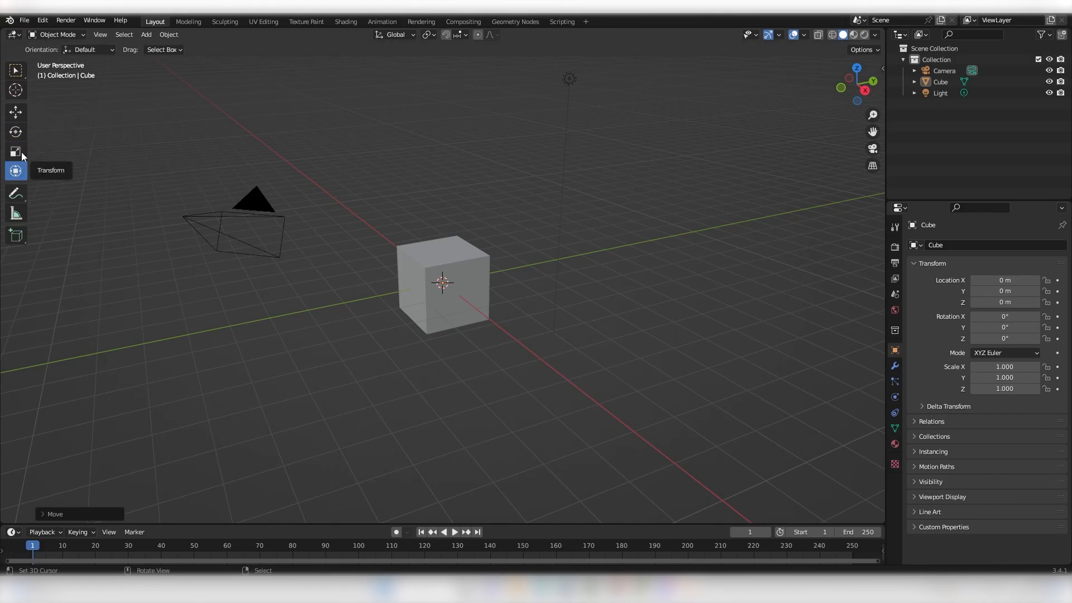
click(15, 153)
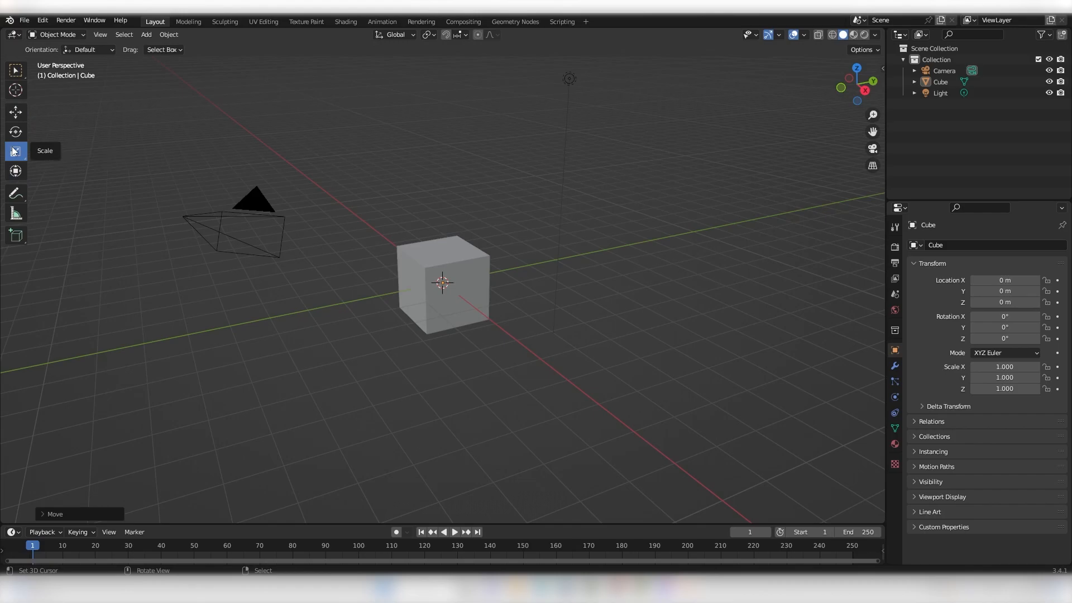
Draw a freehand annotation across the viewport over the cube and undo it
click(16, 193)
mouse_move(147, 183)
mouse_down()
mouse_move(506, 168)
mouse_move(279, 221)
mouse_move(394, 275)
mouse_move(572, 257)
mouse_move(438, 276)
mouse_move(677, 292)
mouse_move(502, 295)
mouse_up()
key(ctrl+z)
middle_drag(586, 280, 592, 278)
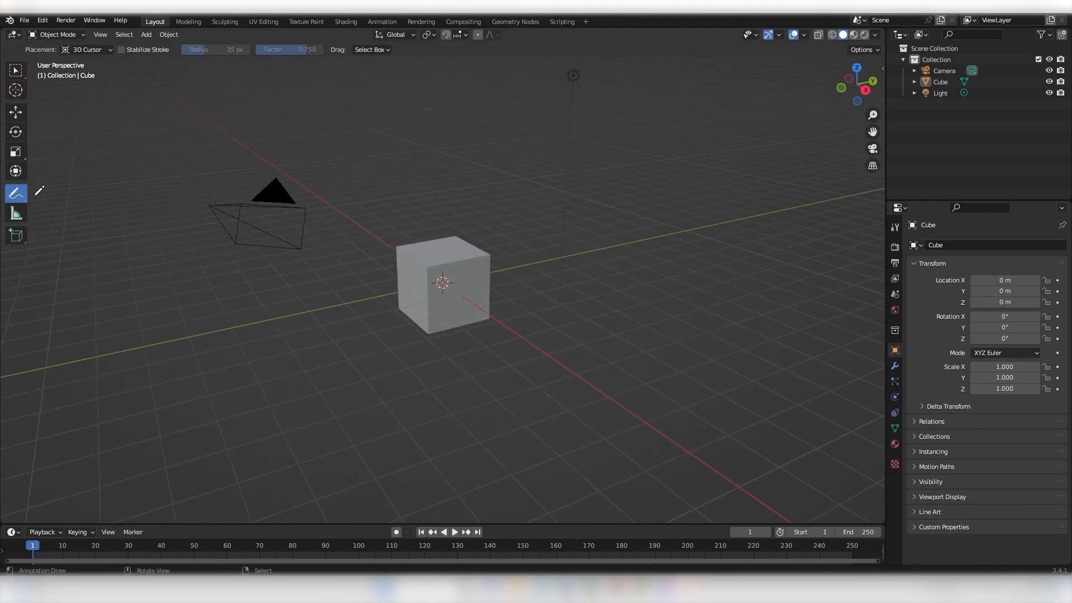
Draw several rulers around the cube with the Measure tool and undo them
click(15, 213)
mouse_move(172, 260)
mouse_down()
mouse_move(479, 420)
mouse_move(558, 362)
mouse_move(679, 186)
mouse_up()
drag(419, 219, 195, 183)
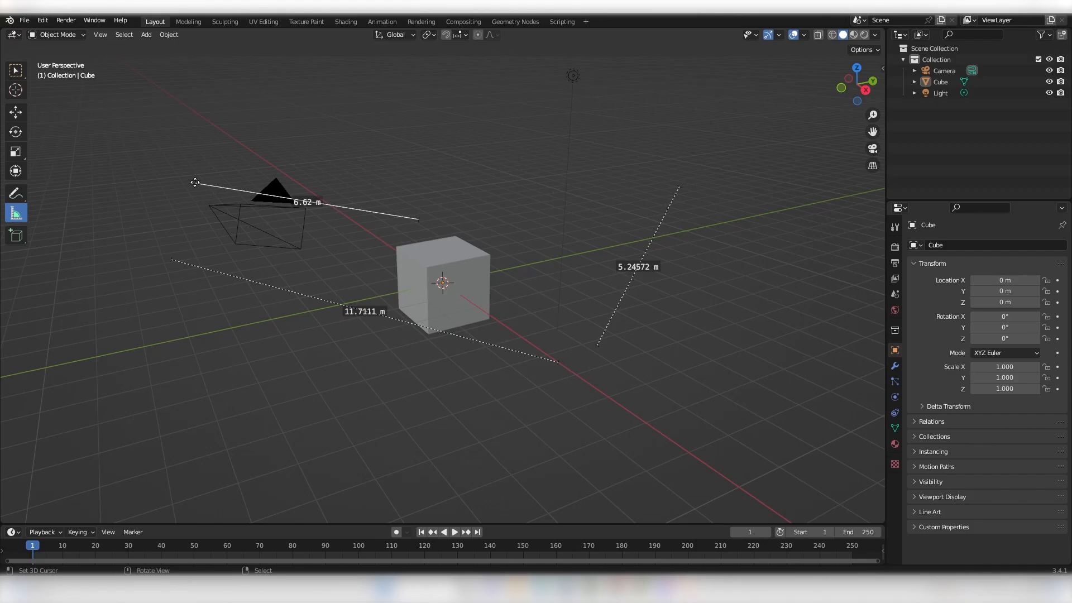
key(ctrl+z)
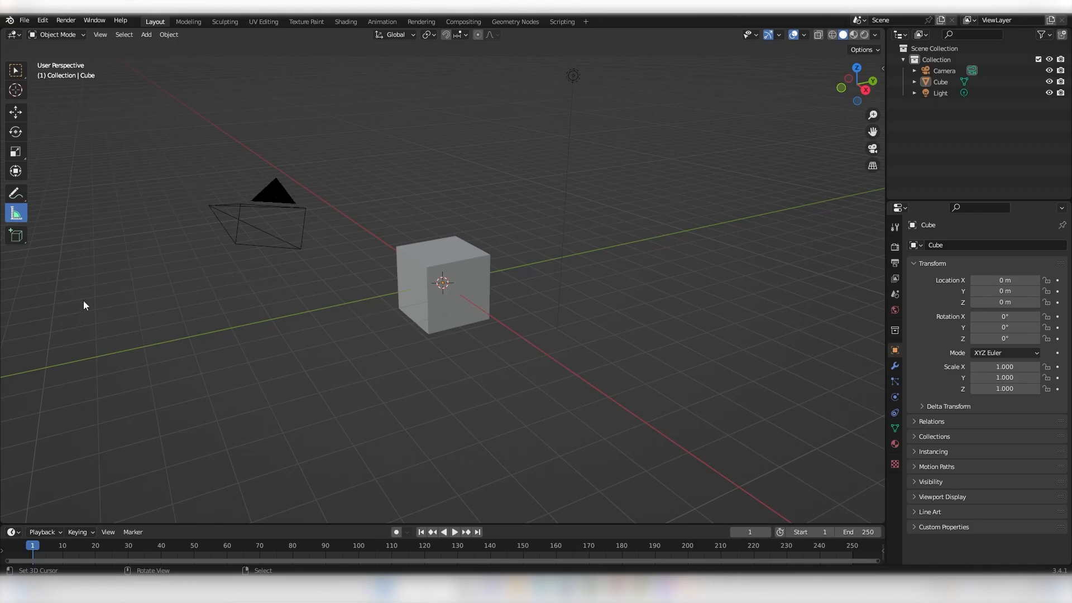
Try the Add Cube tool at several spots around the cube, and switch to the primitive tool with 32 vertices and N-Gon caps
click(17, 237)
click(263, 344)
click(585, 288)
click(439, 190)
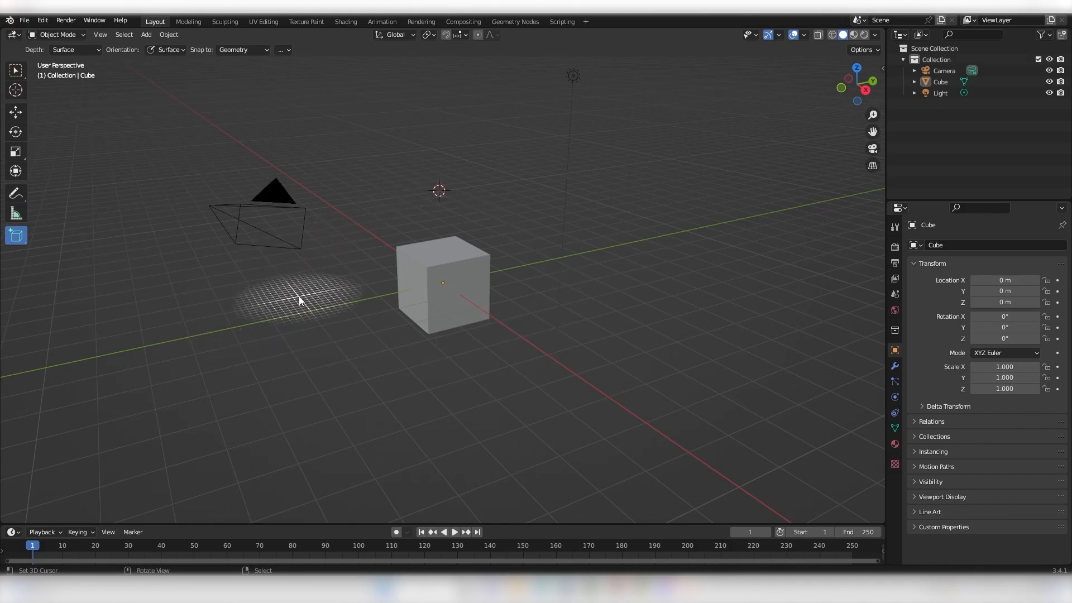
drag(16, 236, 67, 284)
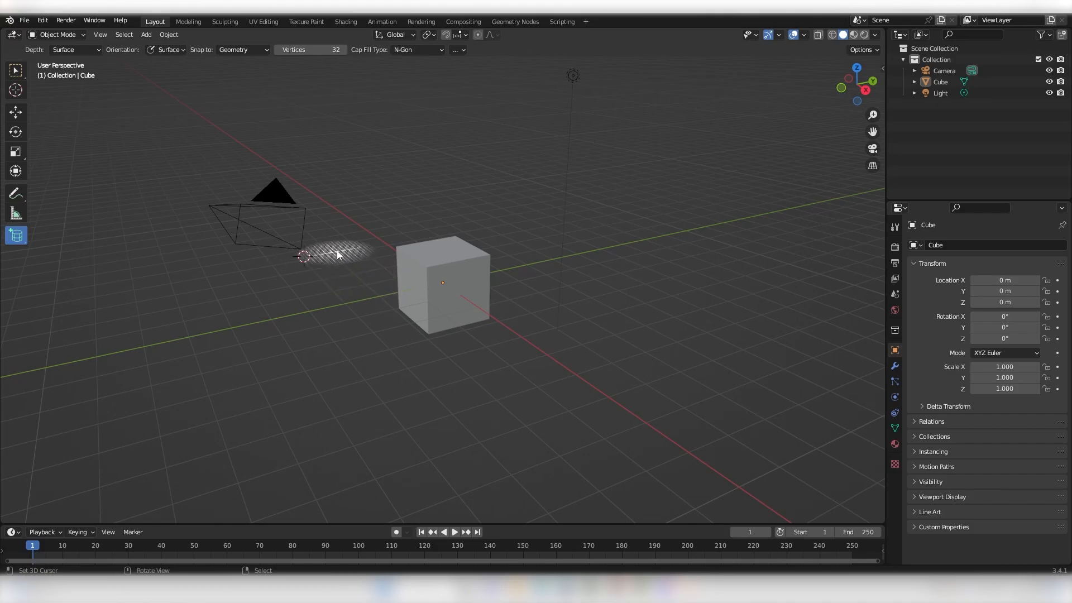
Return to the Select Box tool and reset the 3D cursor to the world origin
drag(344, 213, 381, 347)
click(365, 149)
drag(714, 186, 598, 335)
click(653, 112)
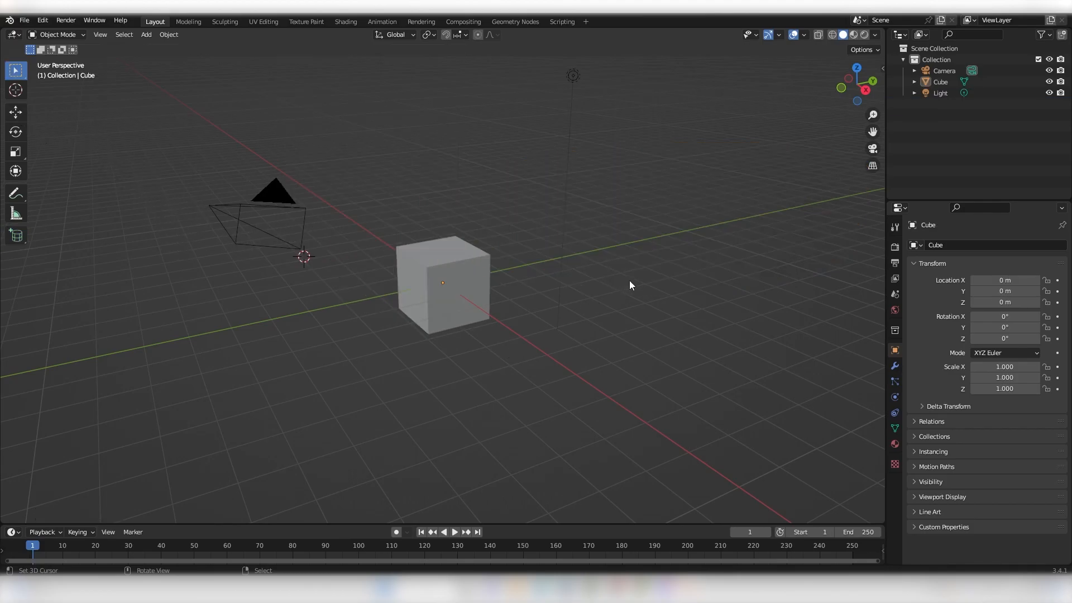
key(shift+c)
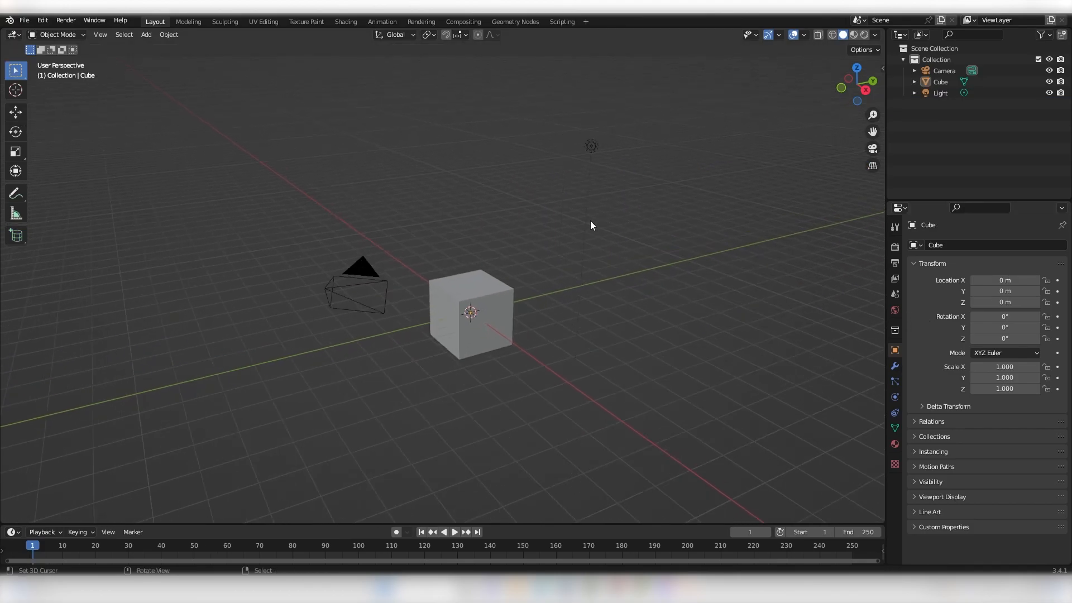
View the cube from different angles by orbiting, and pan across the scene to both sides of it
middle_drag(676, 234, 713, 245)
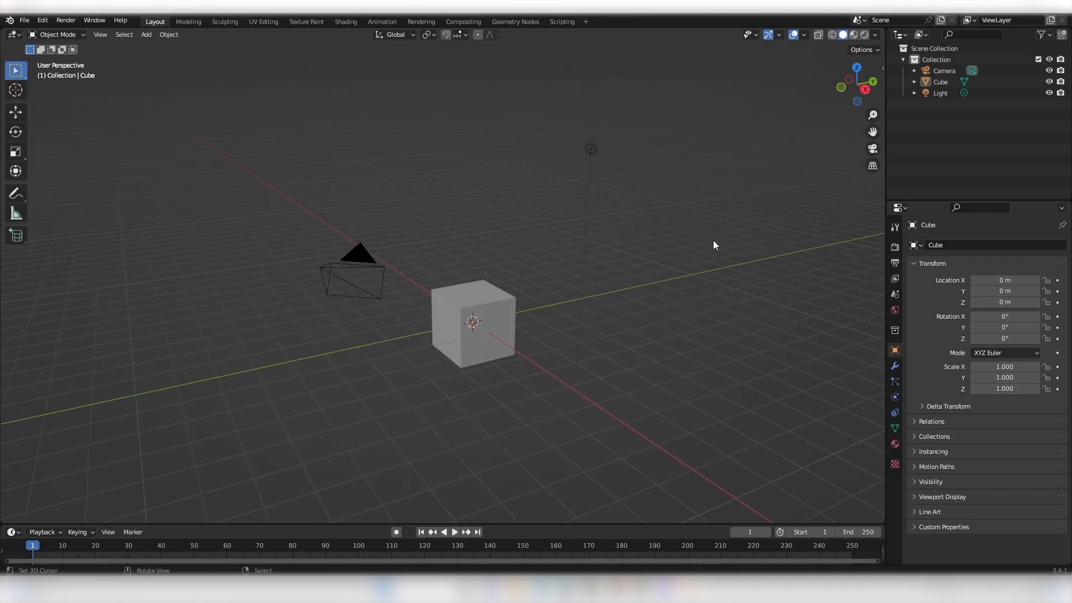
middle_drag(701, 257, 550, 298)
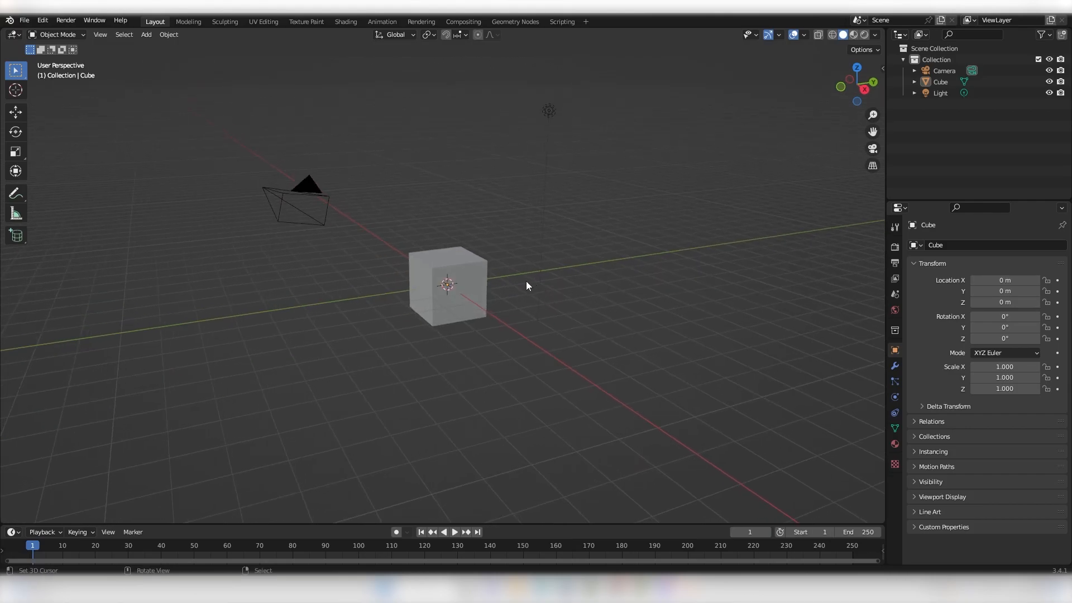
middle_drag(466, 284, 443, 290)
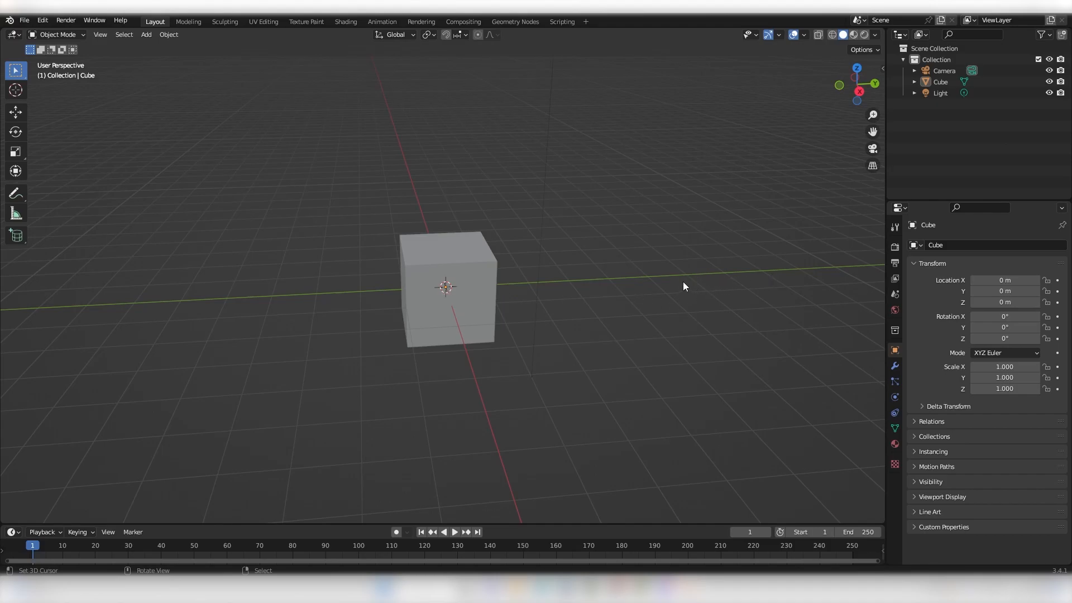
key(shift)
shift+middle_drag(688, 279, 268, 268)
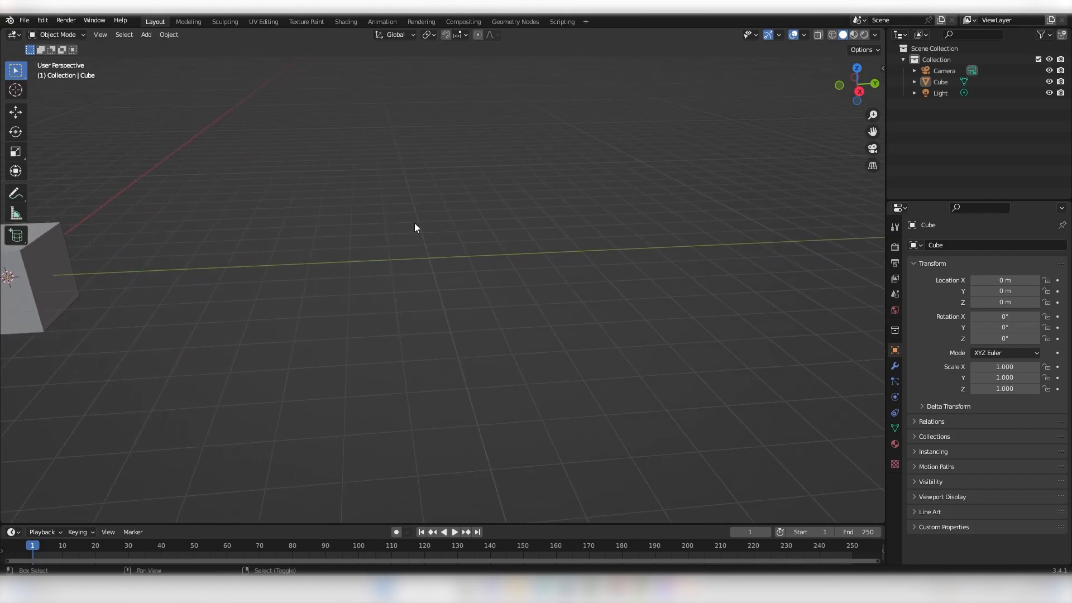
mouse_move(640, 232)
shift+middle_down()
mouse_move(312, 236)
mouse_move(746, 242)
shift+middle_up()
mouse_move(324, 243)
shift+middle_down()
mouse_move(716, 241)
mouse_move(610, 257)
mouse_move(510, 246)
shift+middle_up()
shift+middle_drag(871, 252, 500, 258)
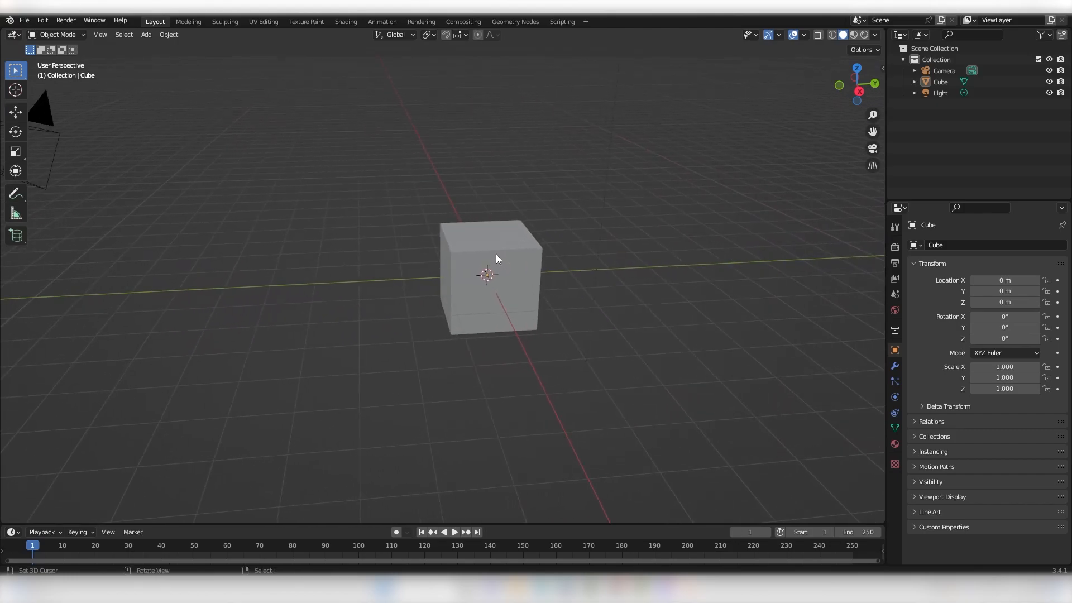
Examine the cube up close and from farther away, orbiting to view its different sides
scroll(533, 268, up, 10)
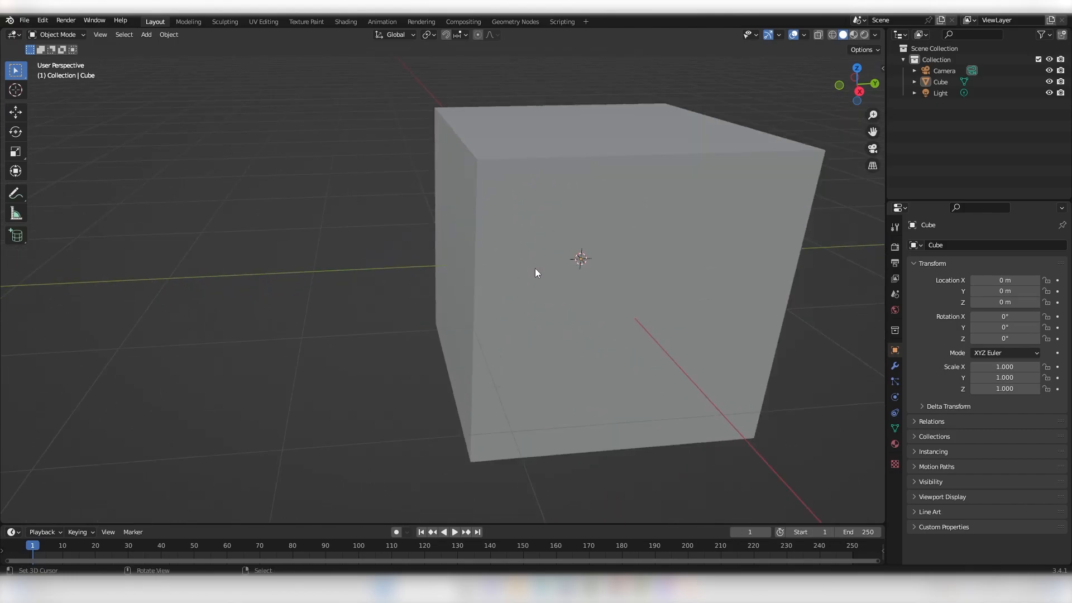
scroll(534, 269, down, 10)
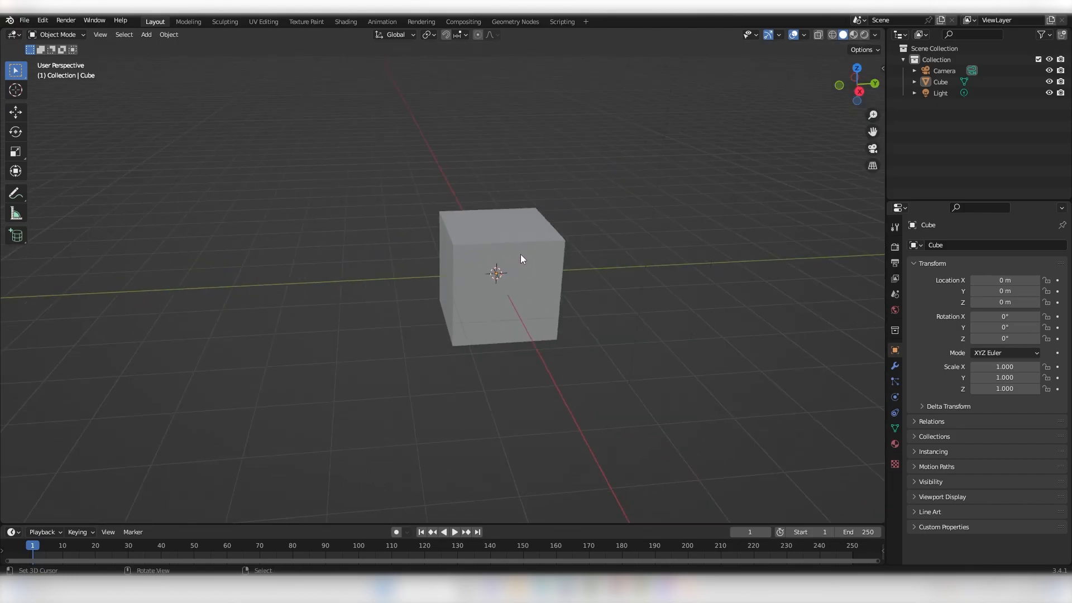
scroll(511, 282, up, 7)
middle_drag(521, 286, 692, 284)
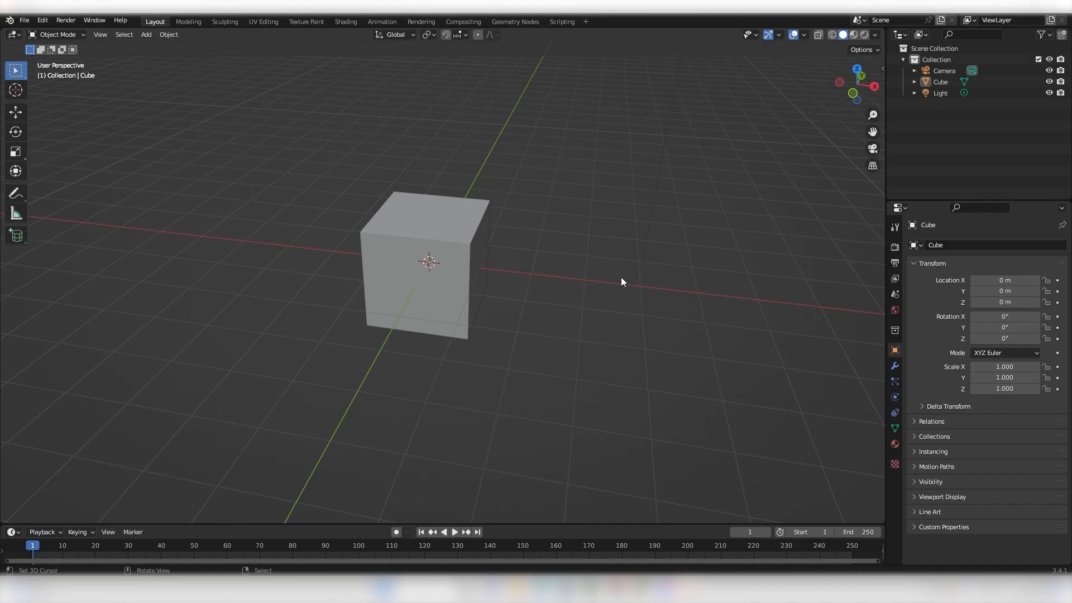
middle_drag(572, 247, 463, 241)
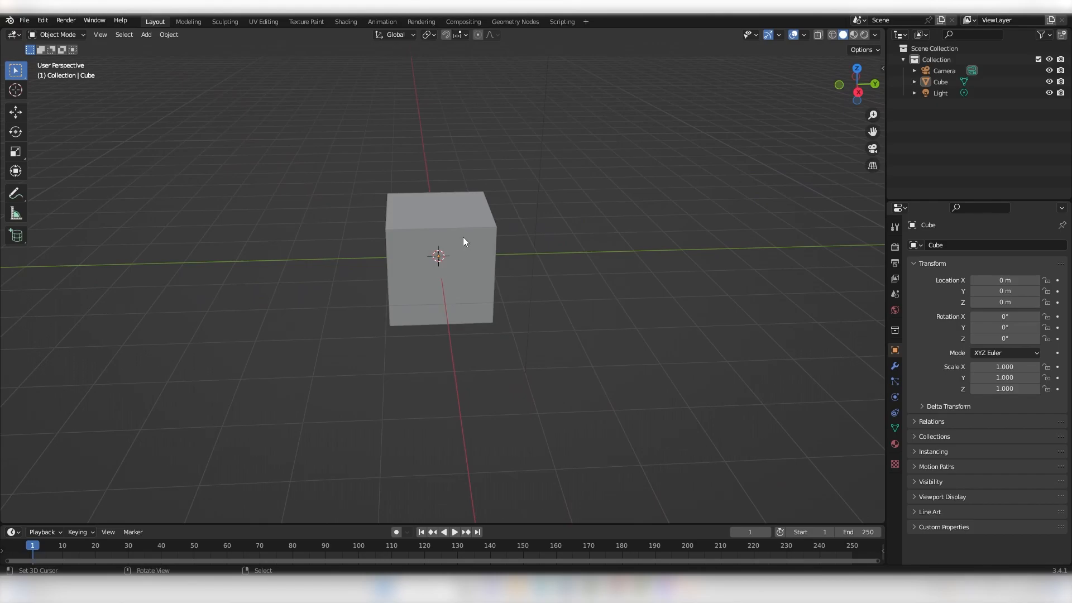
scroll(551, 303, down, 5)
middle_drag(551, 303, 481, 240)
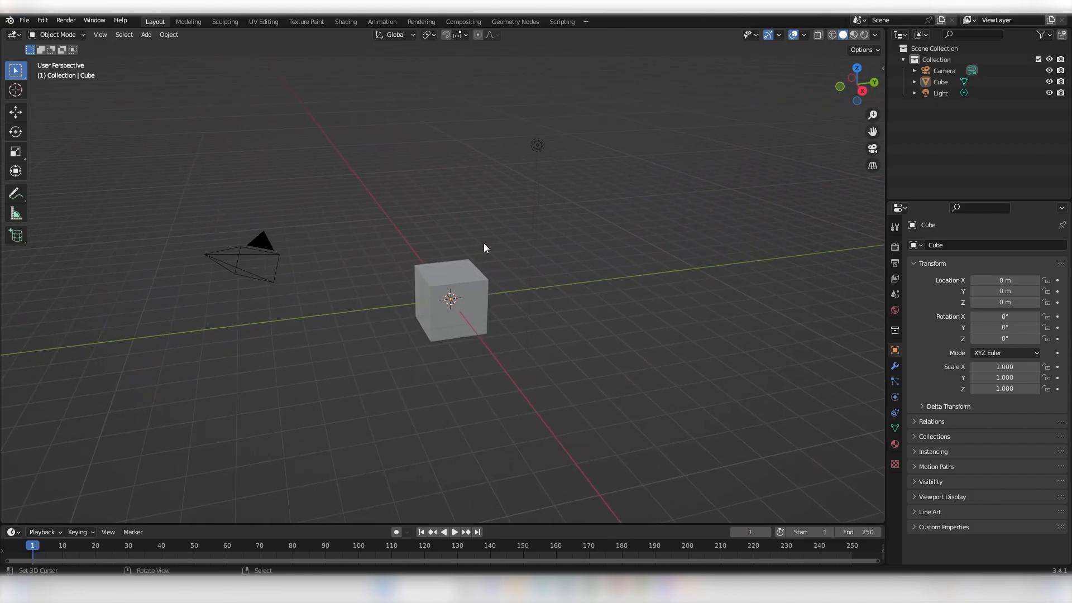
mouse_move(479, 233)
middle_down()
mouse_move(470, 226)
mouse_move(480, 229)
middle_up()
Select all objects in the scene, and clear the selection
key(a)
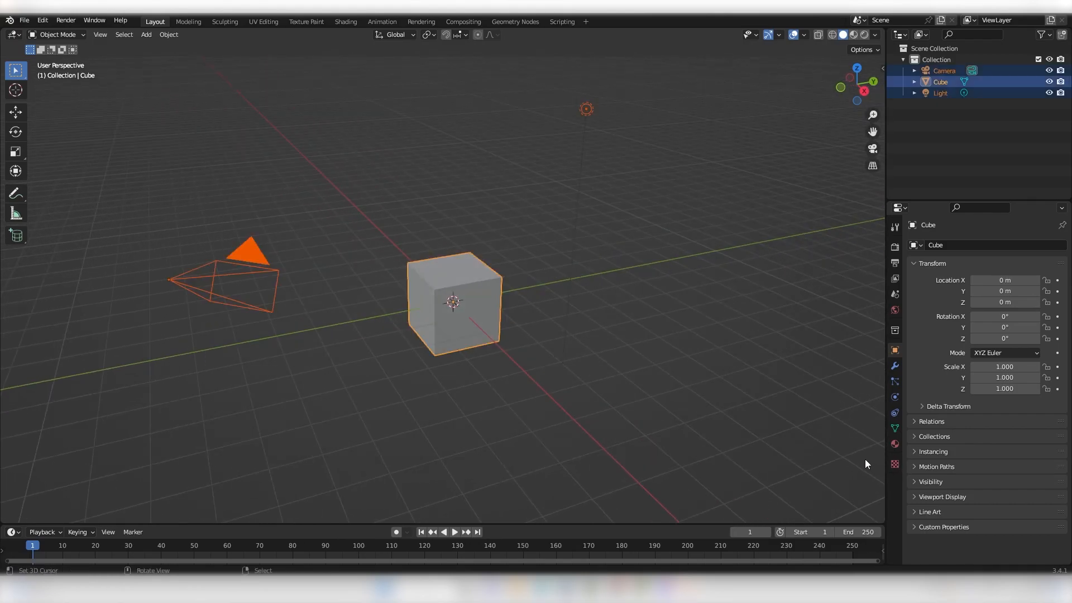
drag(702, 278, 684, 236)
drag(930, 129, 956, 76)
drag(942, 117, 949, 100)
middle_drag(595, 166, 600, 156)
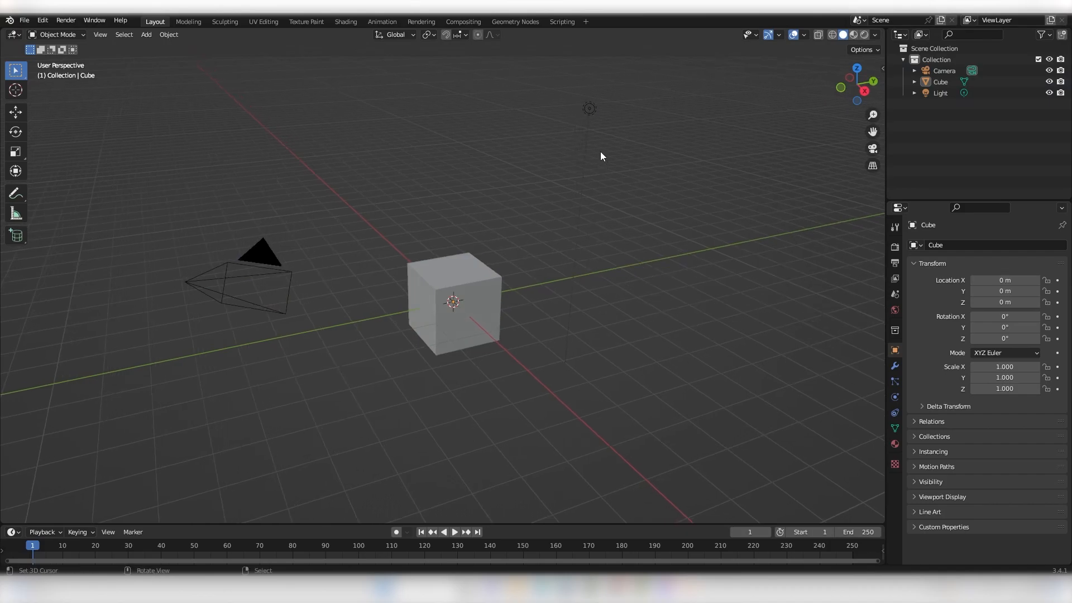
Select the light, the camera and the cube individually in the viewport, and reselect the light
click(589, 109)
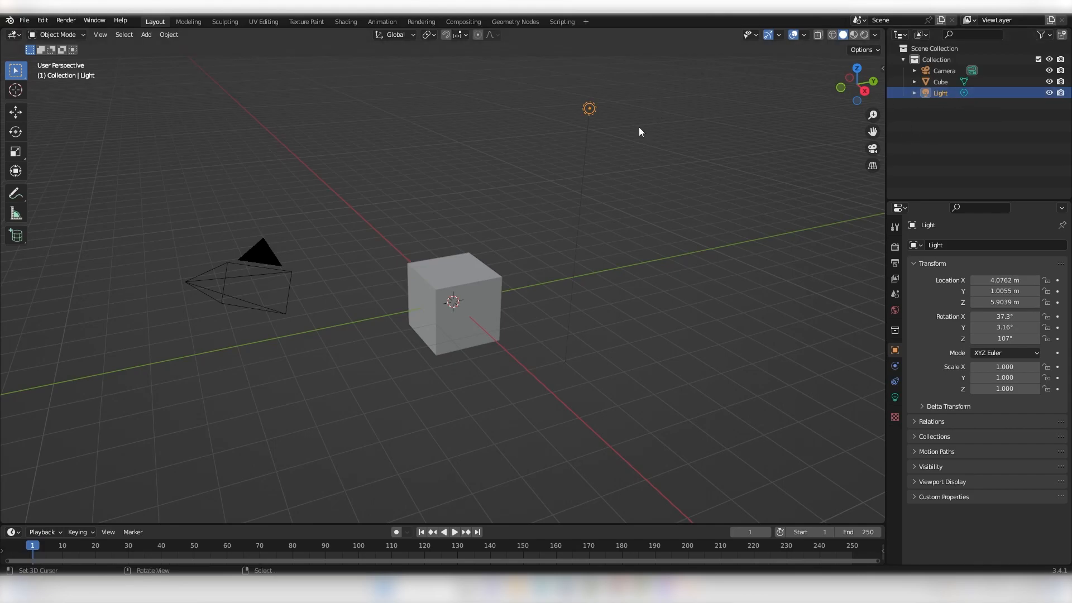
click(192, 281)
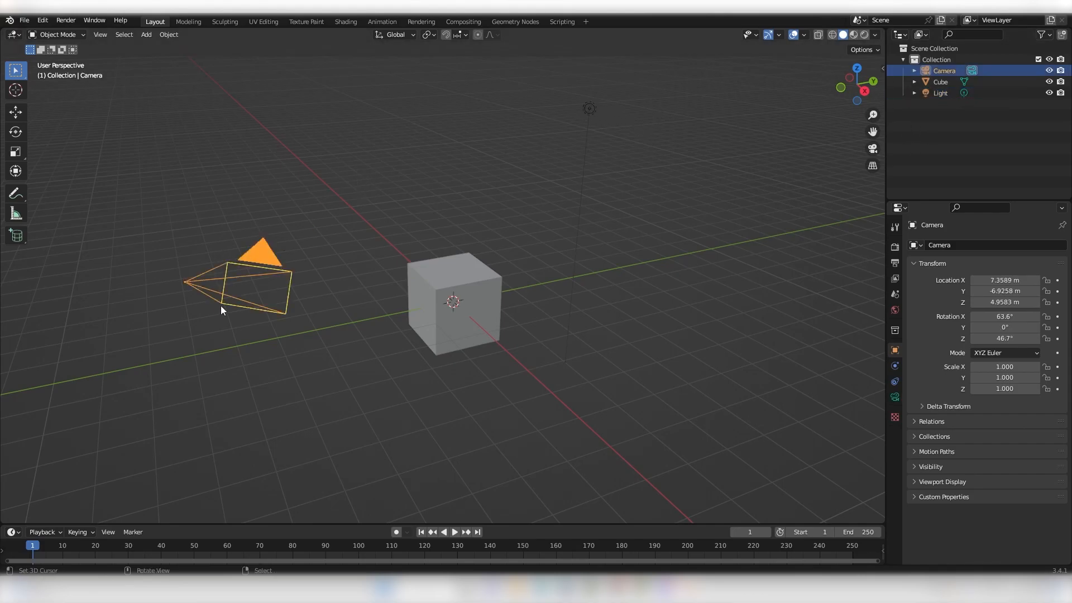
click(466, 292)
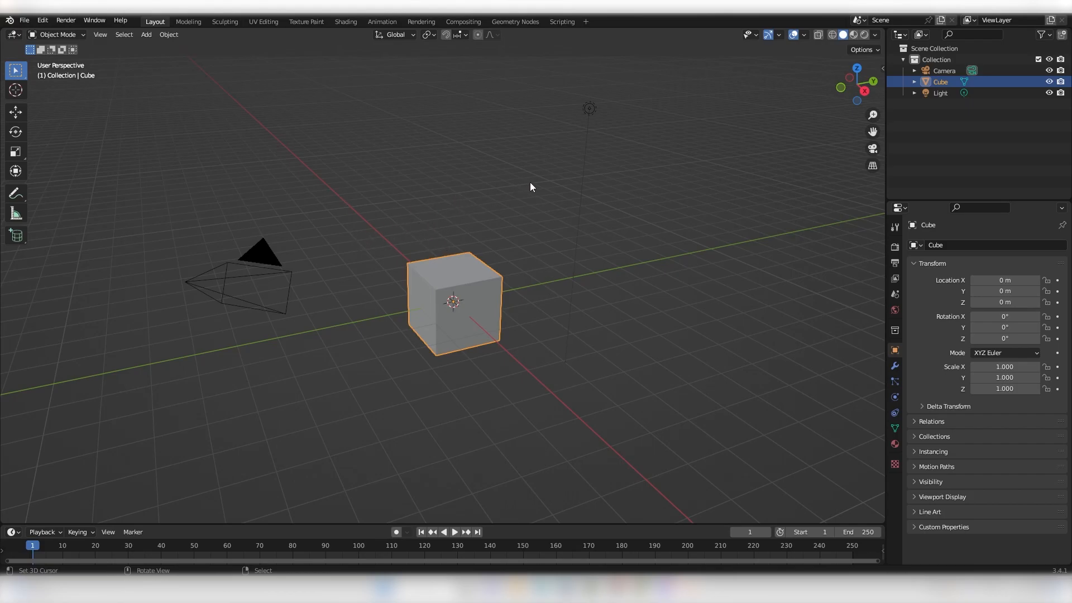
click(588, 109)
Delete the camera and the light from the scene
click(282, 264)
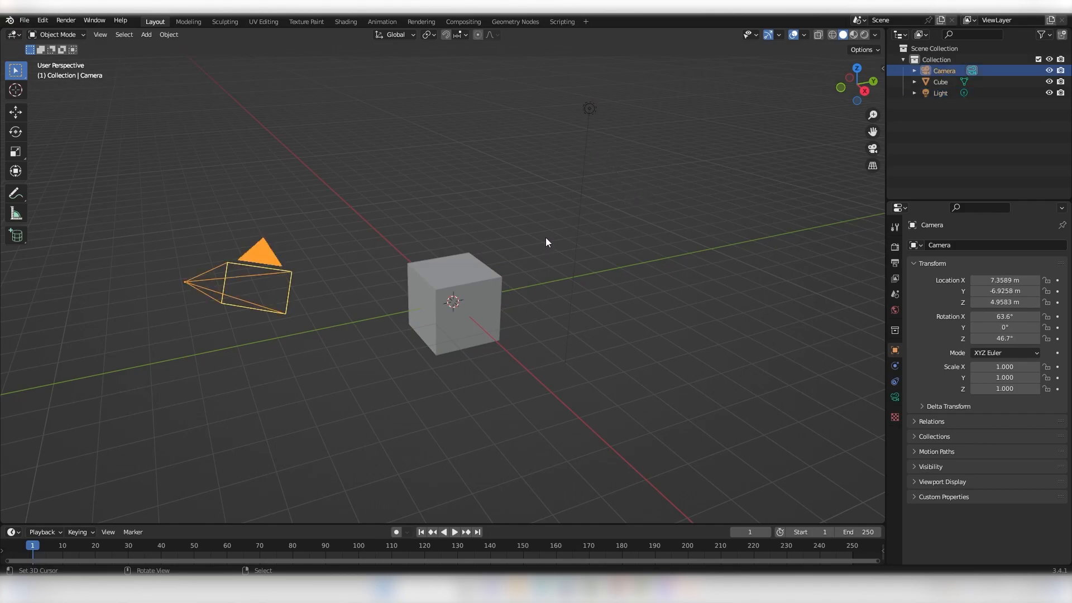
key(Delete)
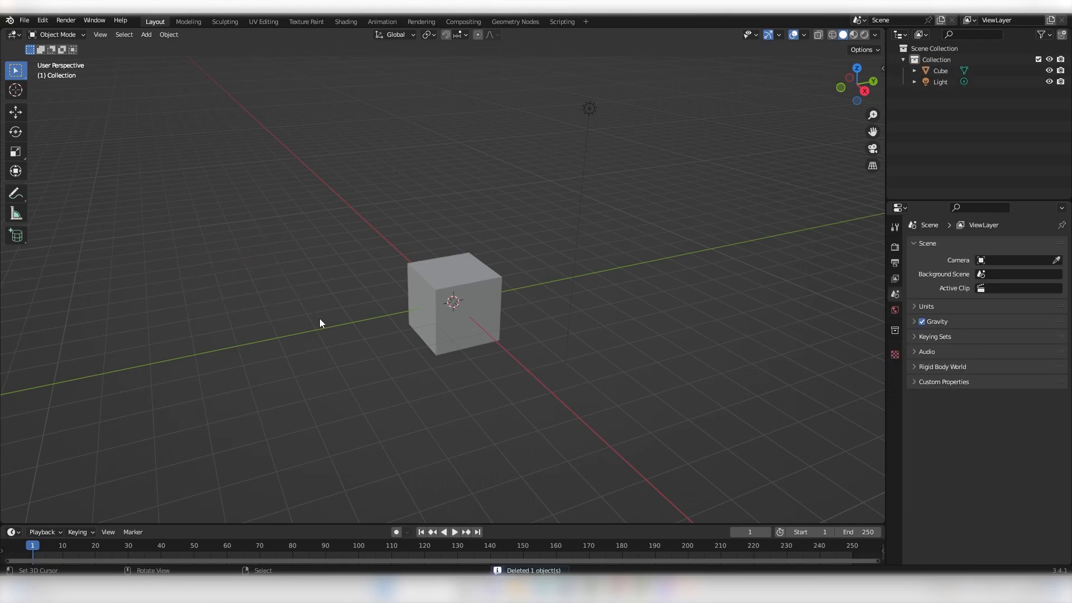
click(605, 135)
key(x)
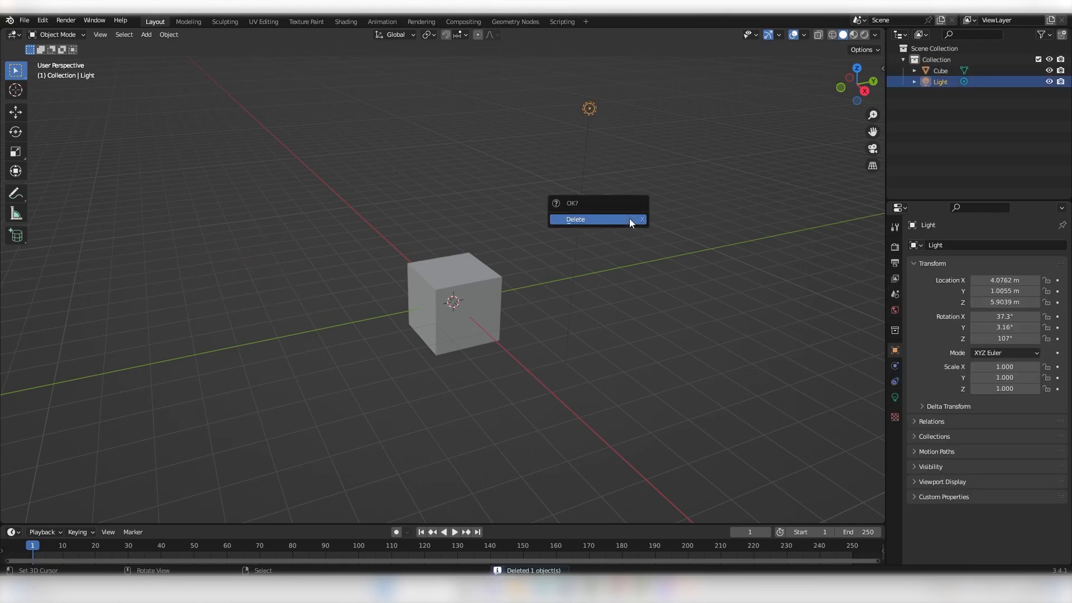
click(581, 223)
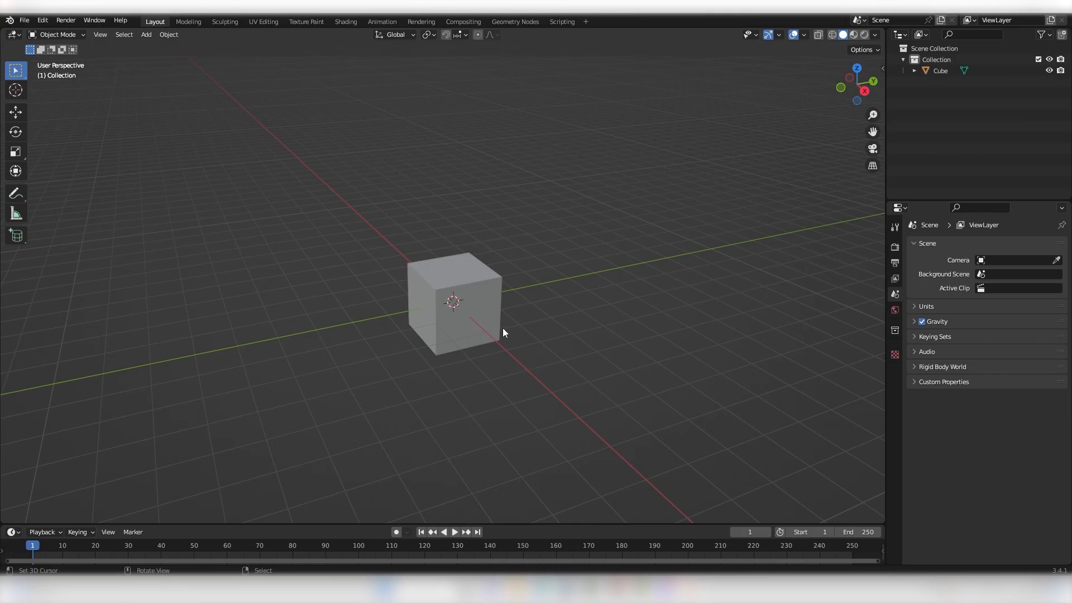
Delete the default cube to empty the scene
scroll(500, 326, up, 4)
mouse_move(541, 335)
middle_down()
mouse_move(519, 300)
mouse_move(460, 298)
mouse_move(537, 316)
mouse_move(562, 370)
mouse_move(528, 343)
middle_up()
scroll(537, 314, down, 2)
scroll(561, 370, down, 3)
scroll(545, 361, up, 3)
click(463, 311)
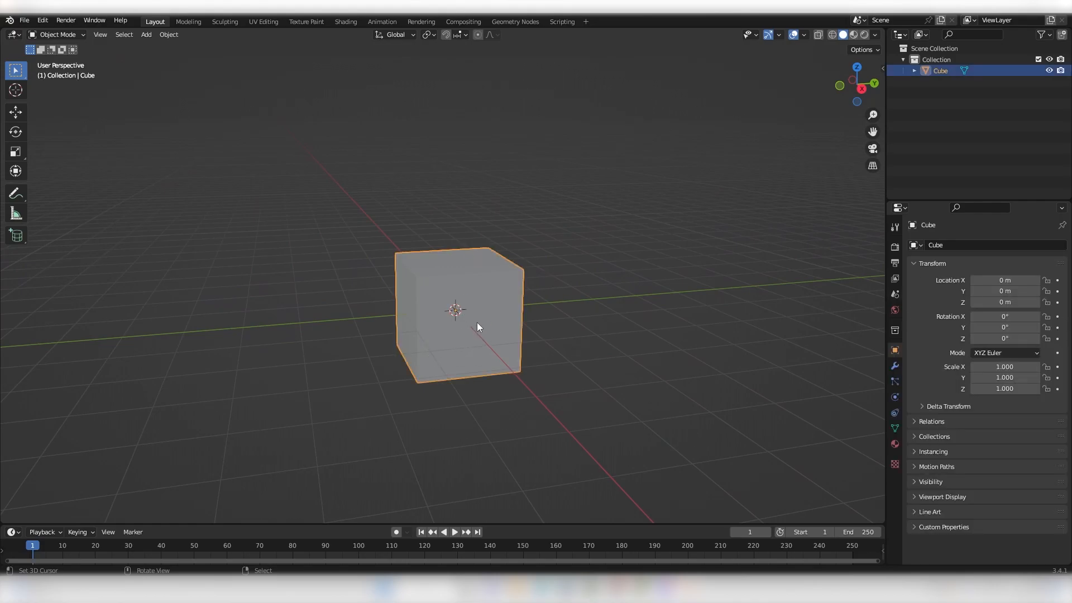
key(Delete)
middle_drag(478, 334, 396, 254)
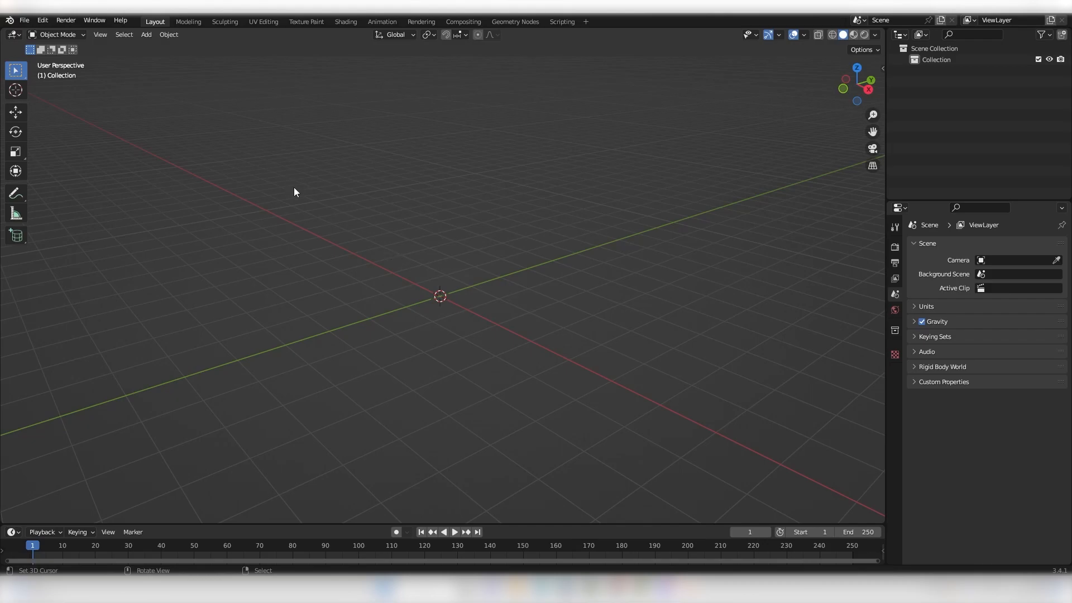
Add a cube mesh with a size of about 2.69 m and an X location of about -3.67 m
click(146, 35)
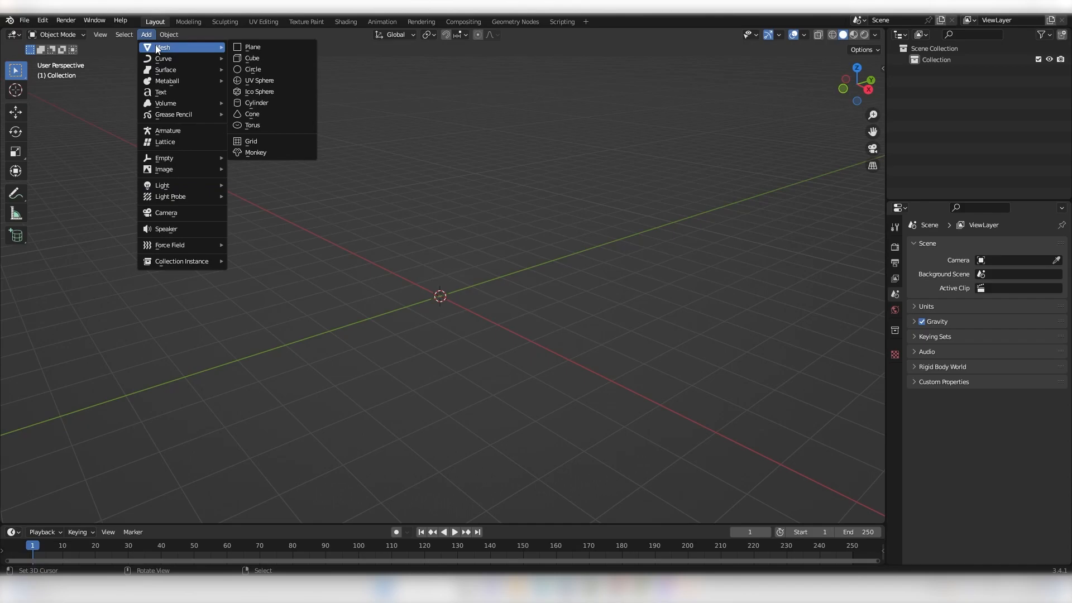
mouse_move(156, 57)
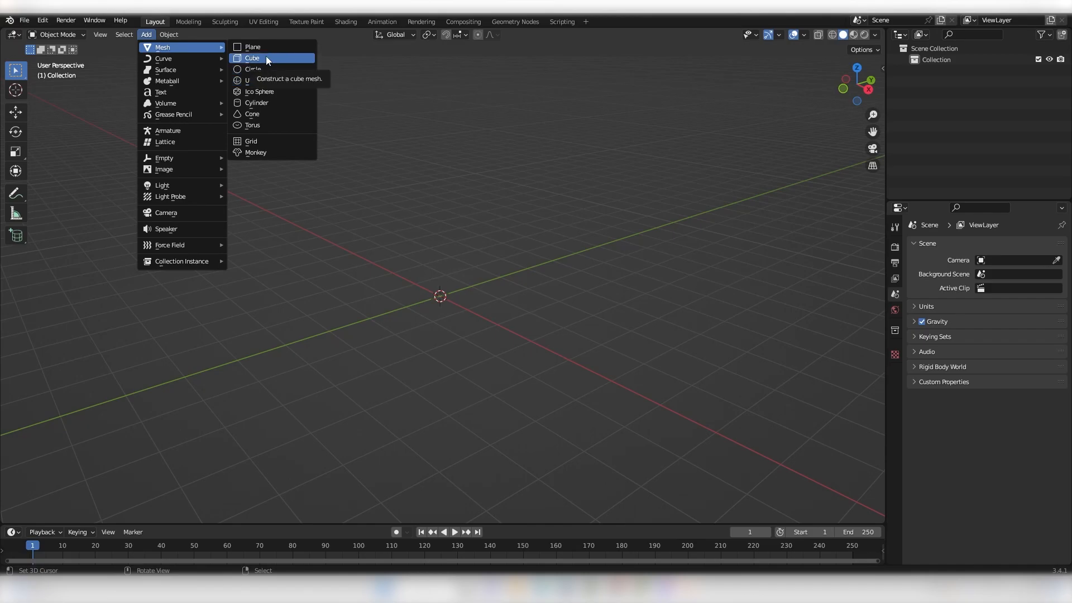
click(266, 57)
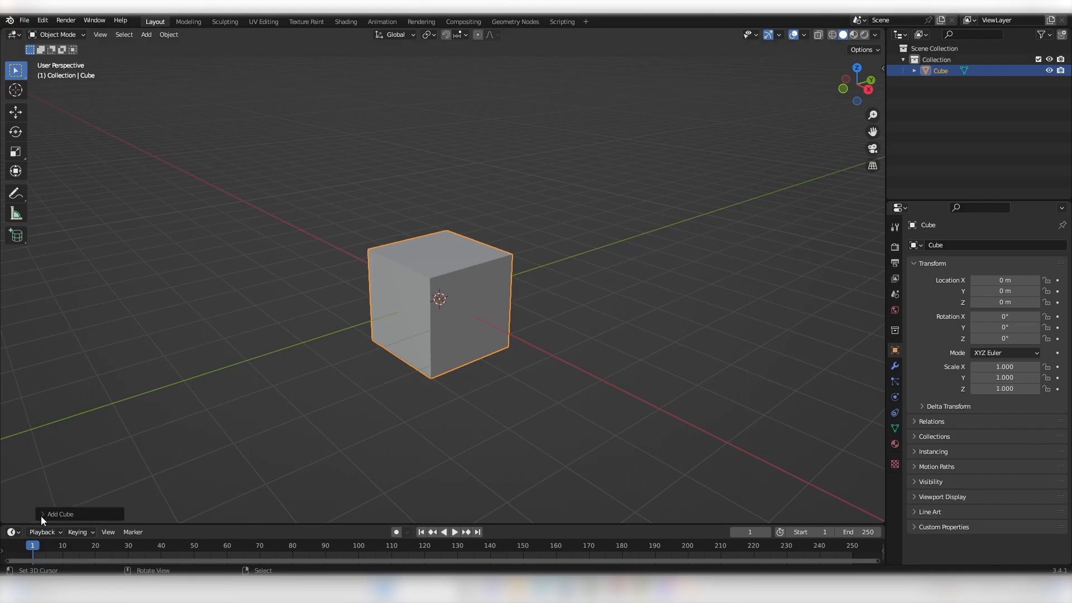
click(61, 512)
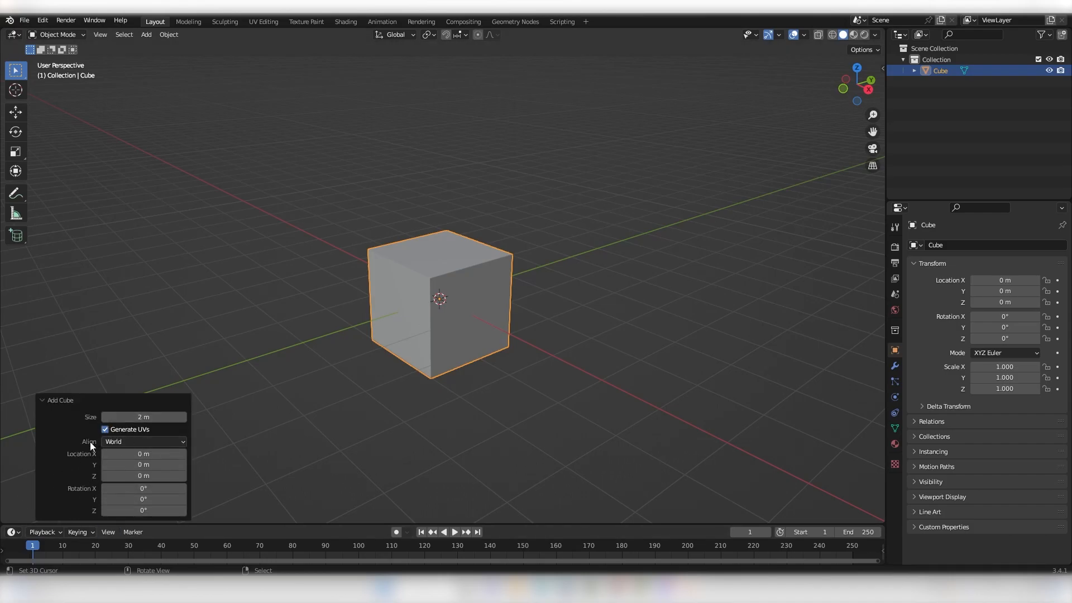
drag(123, 417, 190, 435)
drag(118, 454, 56, 453)
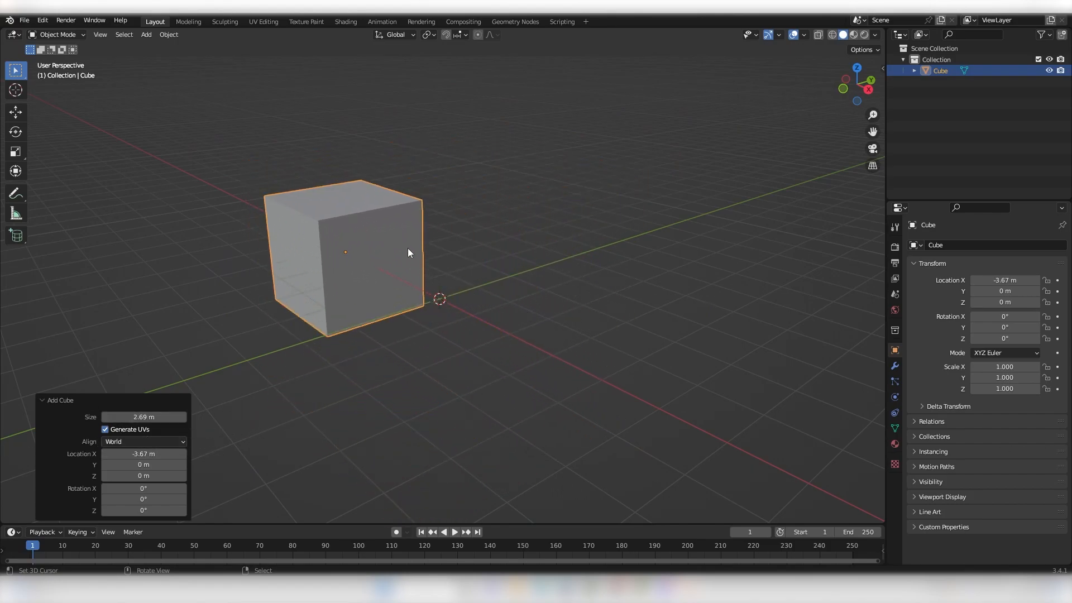
Delete the cube, and add a cylinder mesh with its creation settings expanded
key(Delete)
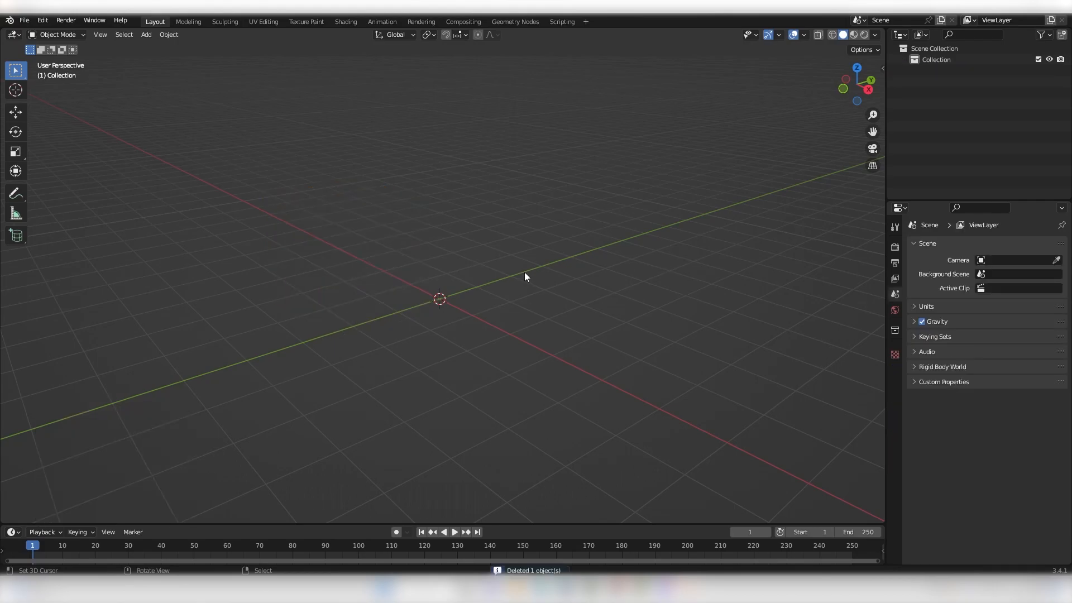
key(shift+a)
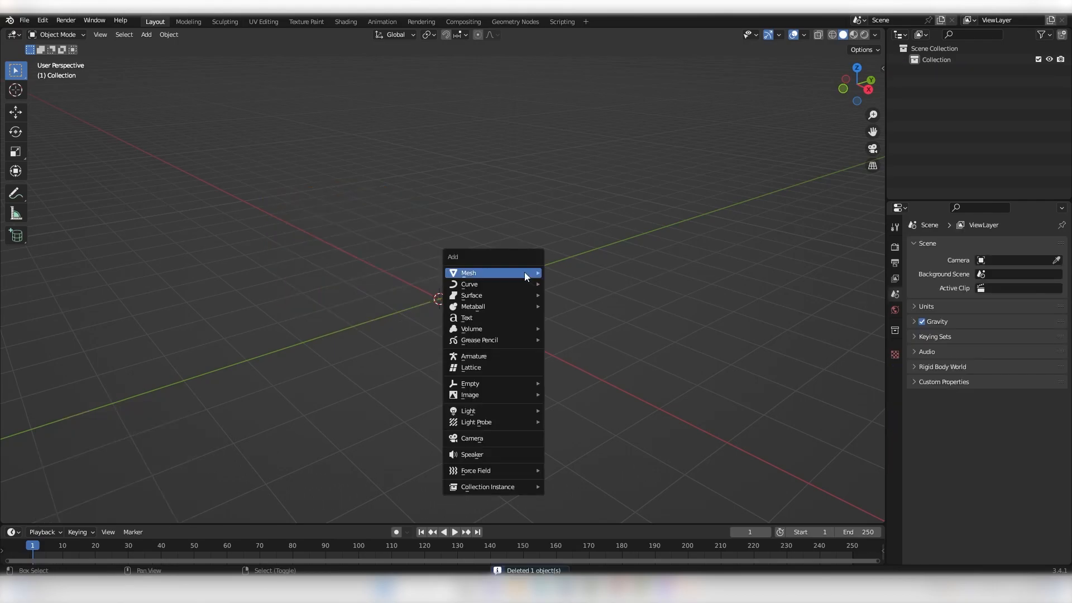
mouse_move(524, 272)
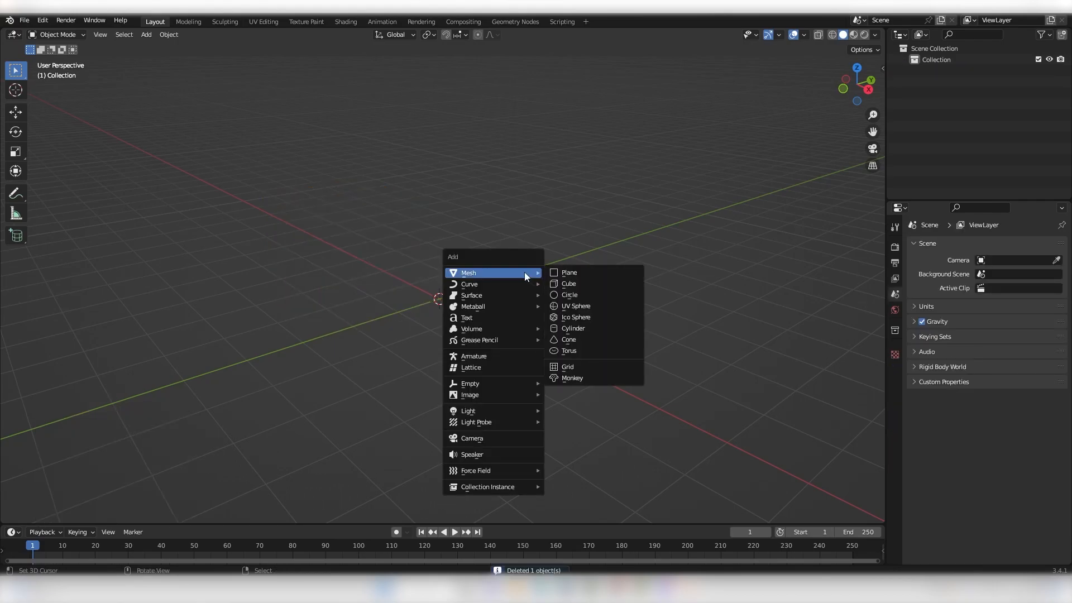
click(581, 327)
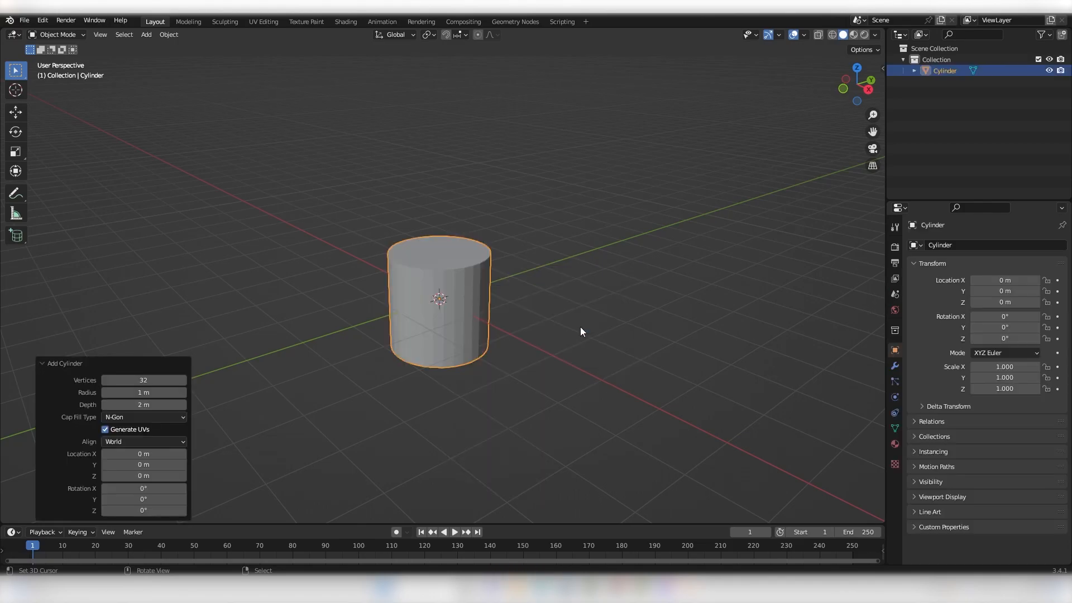
click(79, 366)
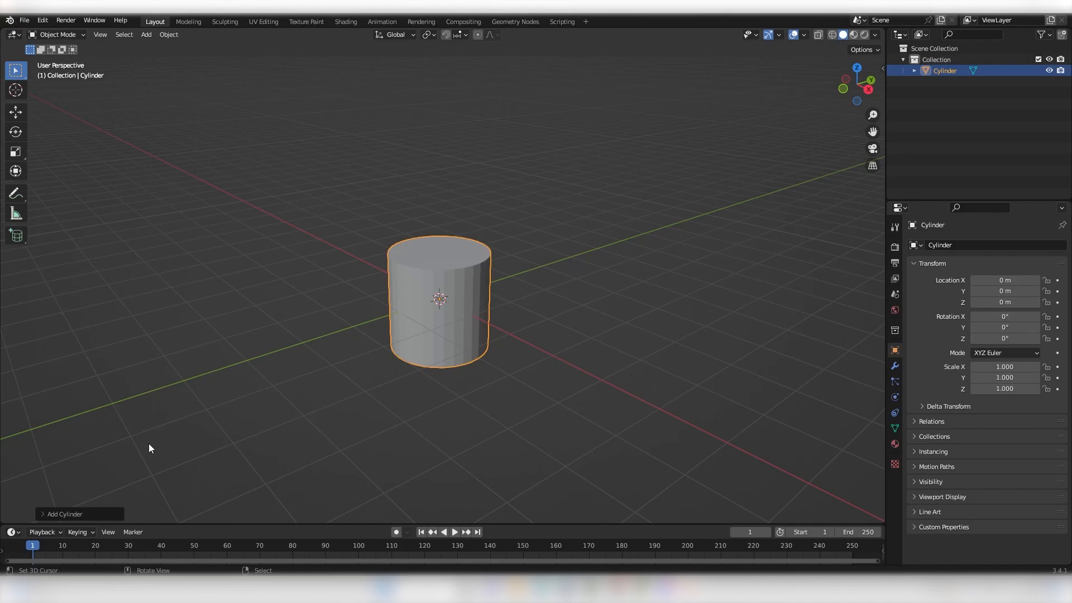
click(52, 514)
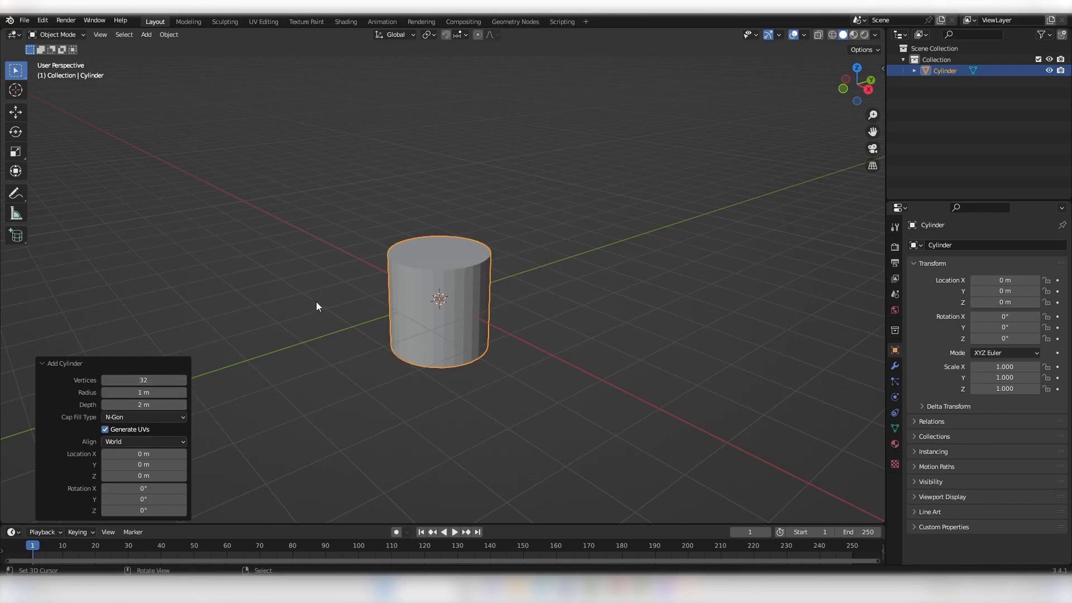
Try lower and higher vertex counts on the cylinder, and set its vertices to 14
drag(143, 379, 100, 378)
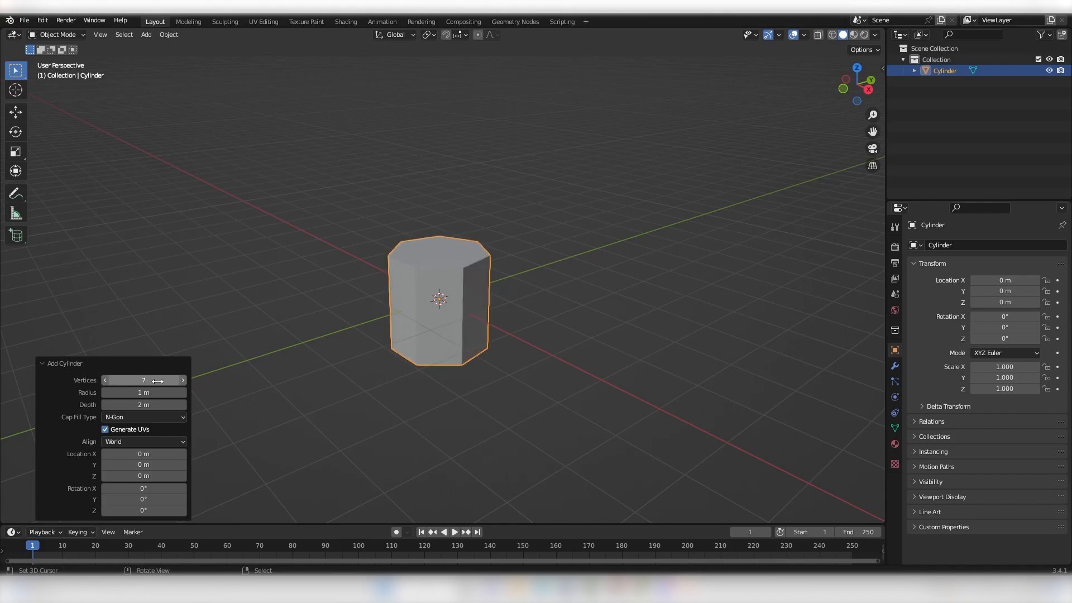
drag(100, 379, 140, 380)
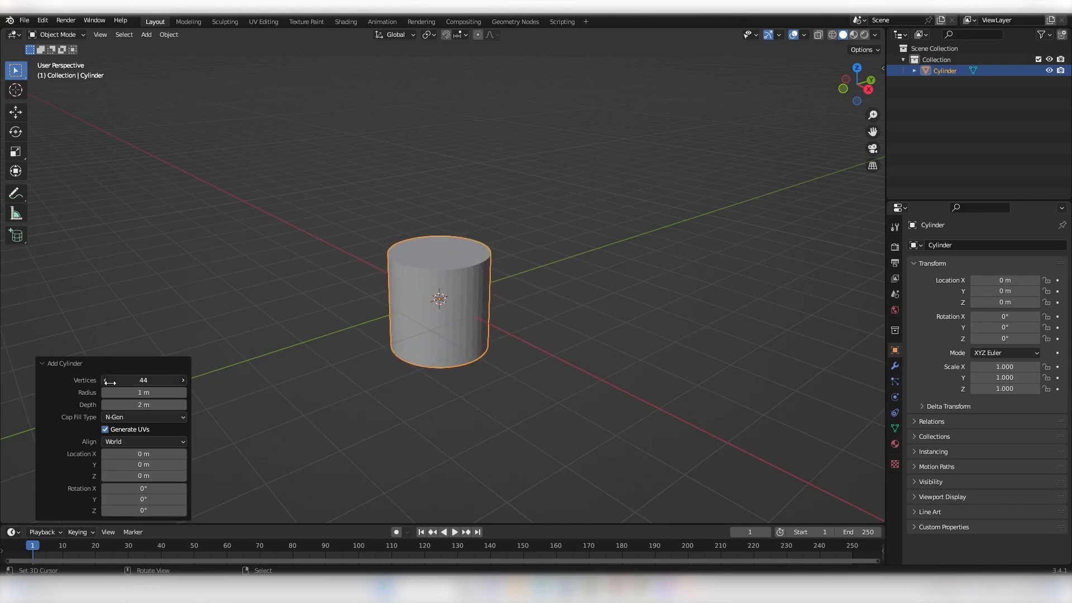
click(154, 380)
text(14)
key(Return)
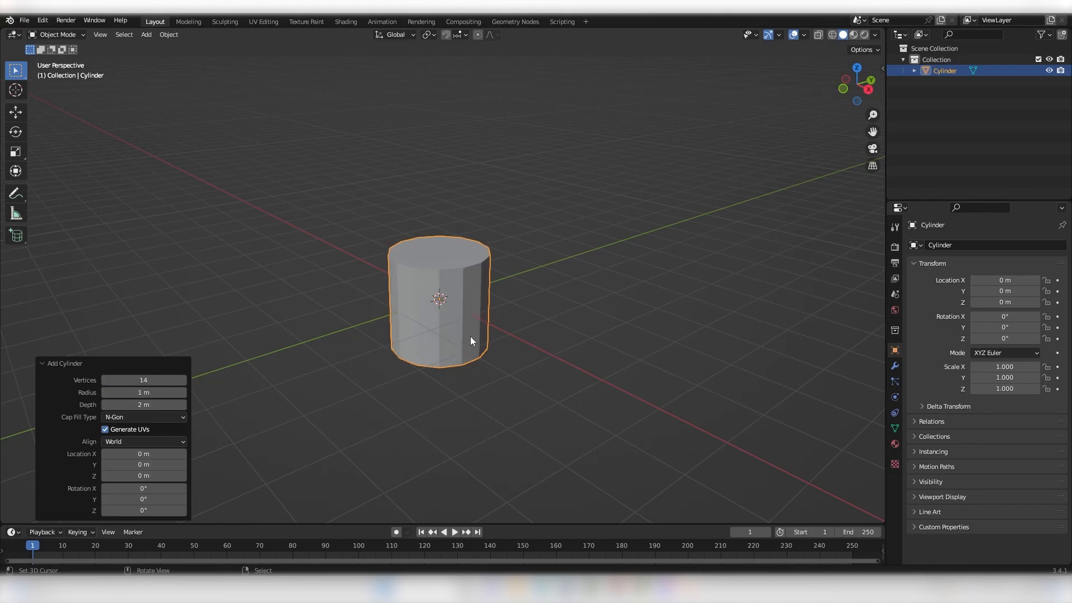
Delete the cylinder and add a UV sphere mesh in its place
middle_drag(373, 330, 425, 266)
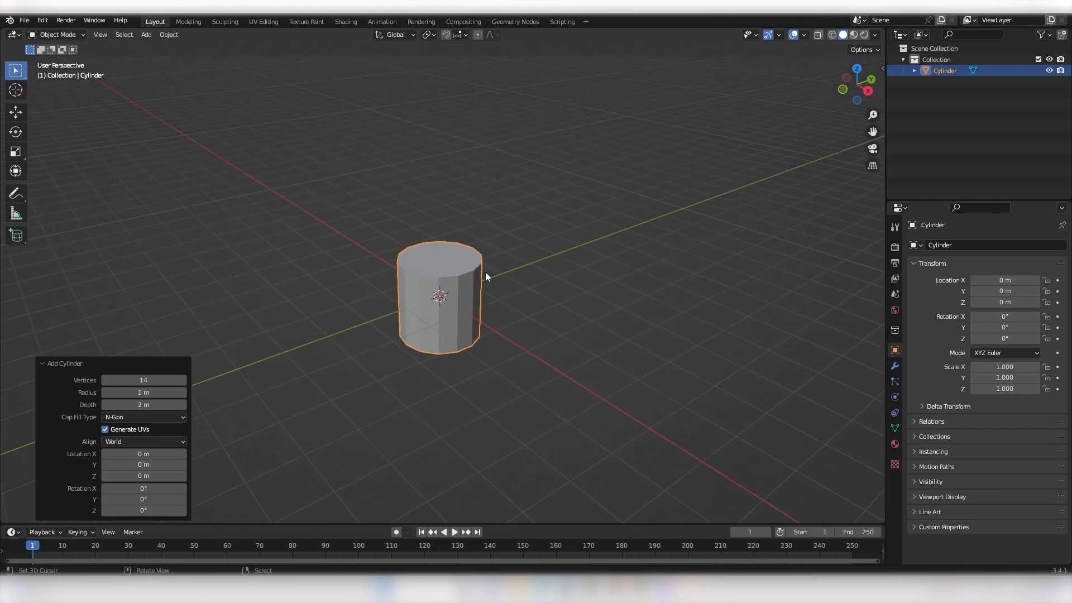
key(x)
click(481, 256)
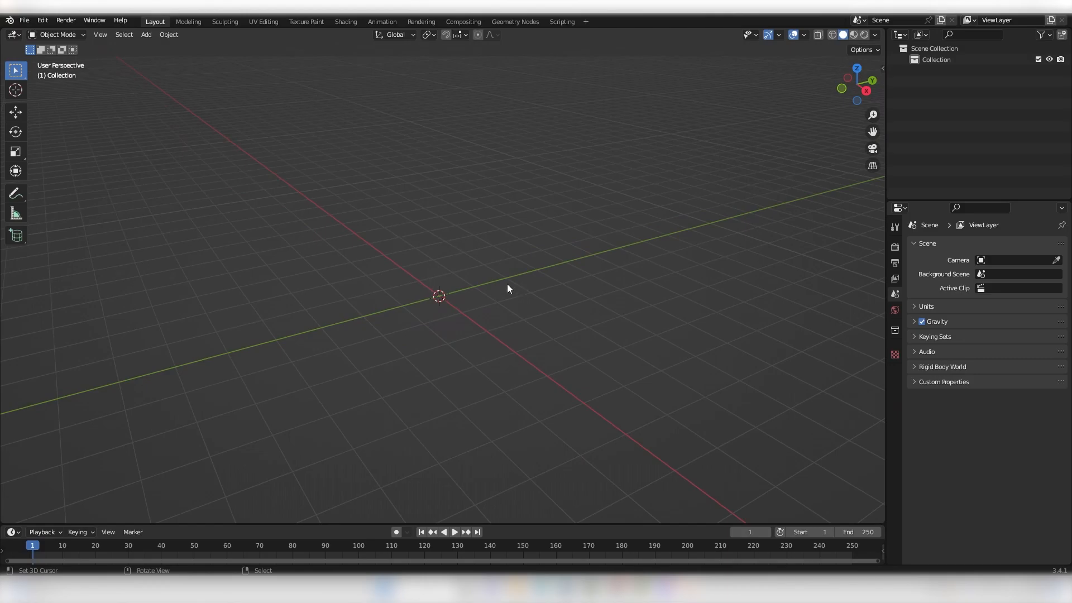
key(shift+a)
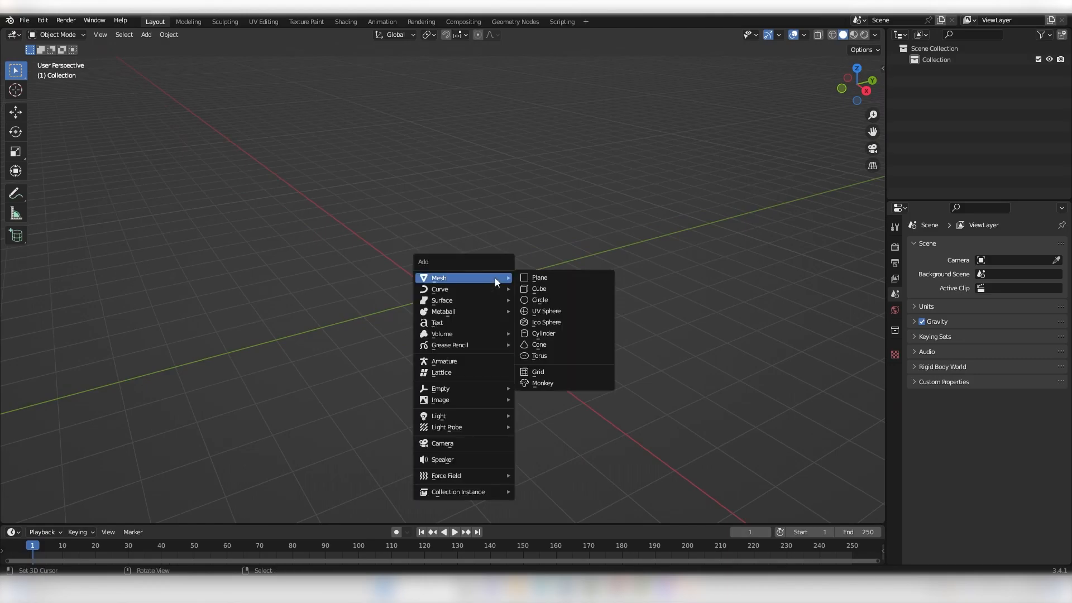
click(552, 311)
Set the UV sphere to 14 segments and 8 rings
scroll(436, 310, up, 5)
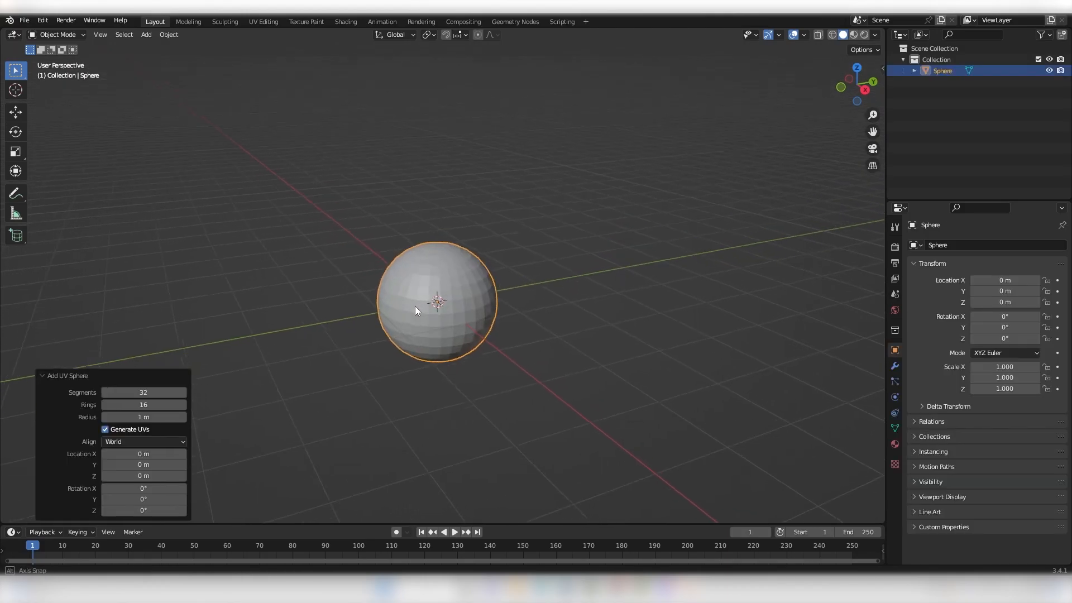
middle_drag(408, 338, 431, 339)
scroll(430, 339, down, 1)
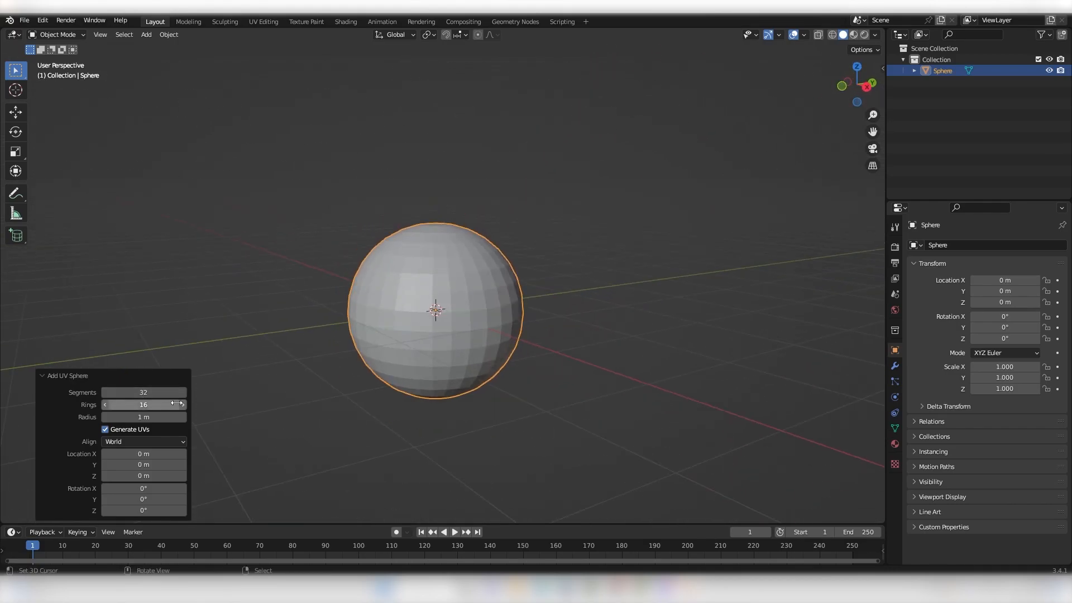
middle_drag(392, 383, 455, 382)
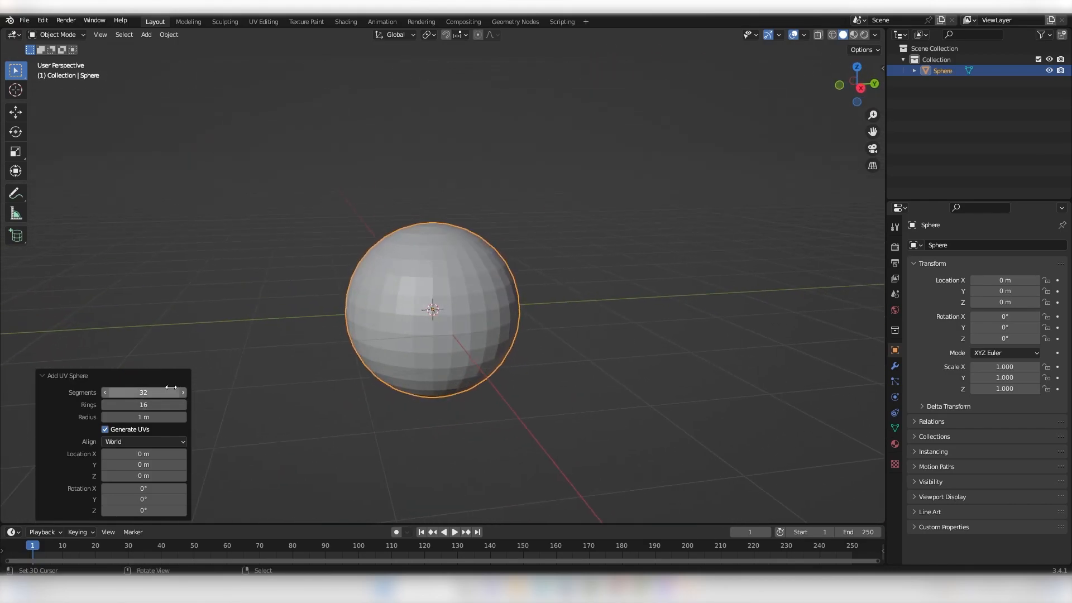
middle_drag(347, 321, 391, 335)
middle_drag(443, 383, 538, 320)
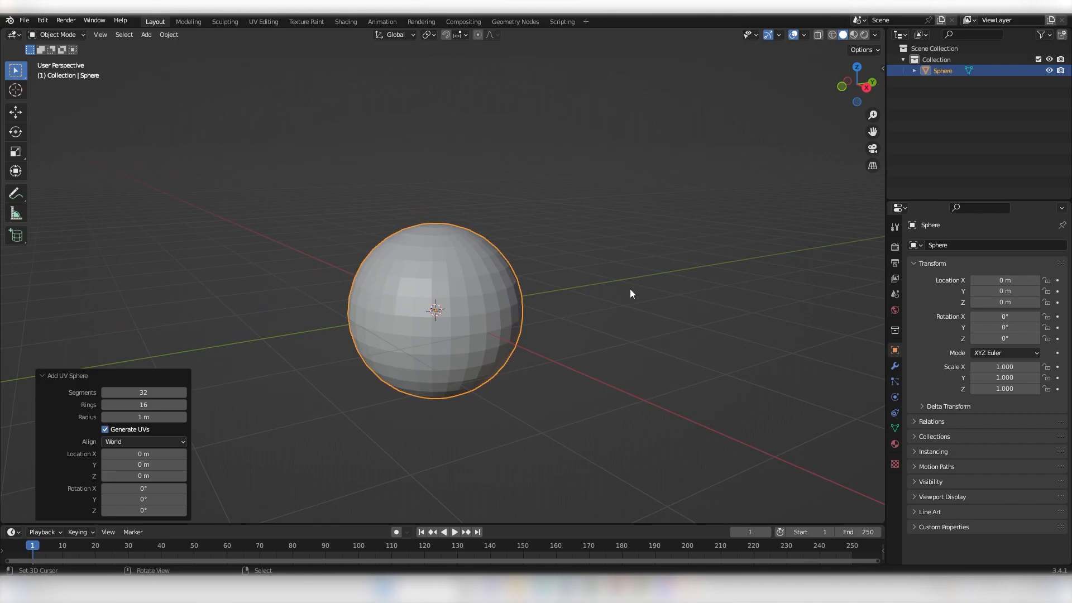
middle_drag(37, 296, 149, 393)
double_click(146, 393)
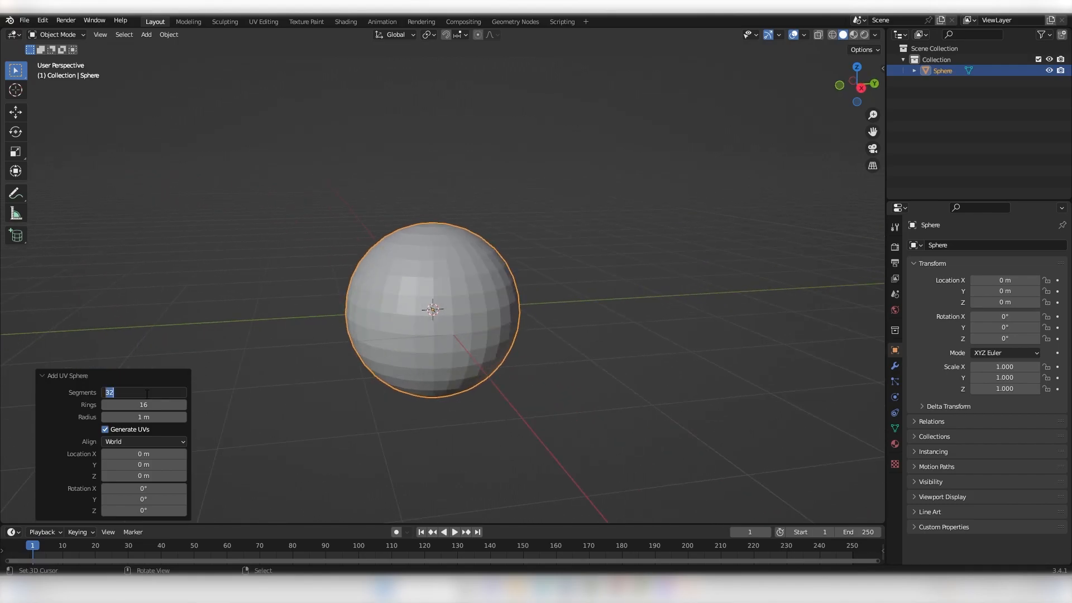
text(14)
key(Return)
double_click(140, 406)
text(8)
key(Return)
middle_drag(440, 376, 383, 361)
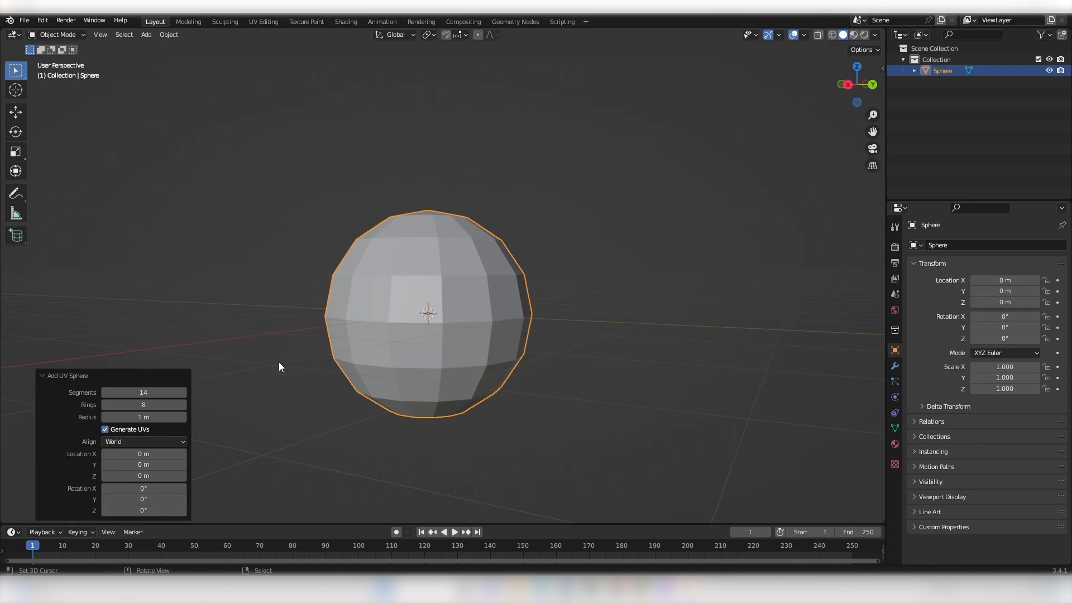
Smooth the UV sphere by raising it to 64 segments and 41 rings
mouse_move(349, 340)
middle_down()
mouse_move(435, 353)
mouse_move(360, 348)
middle_up()
click(124, 392)
text(64)
key(Return)
drag(126, 409, 179, 409)
middle_drag(390, 366, 525, 363)
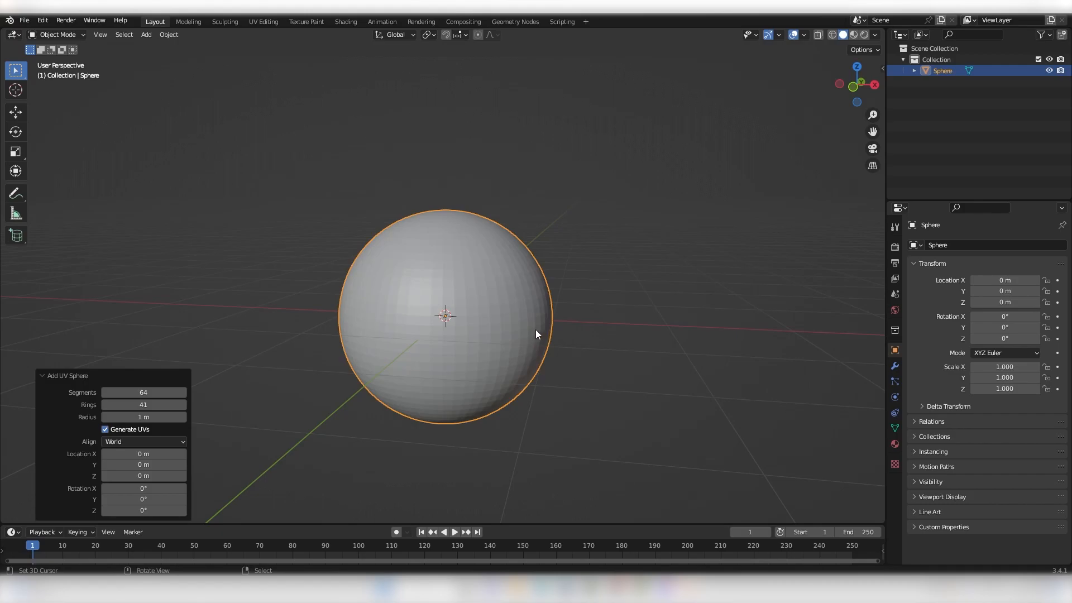
Reduce the UV sphere to 8 rings and 12 segments
click(147, 404)
text(8)
key(Return)
drag(151, 395, 115, 395)
middle_drag(343, 334, 410, 346)
scroll(441, 342, down, 3)
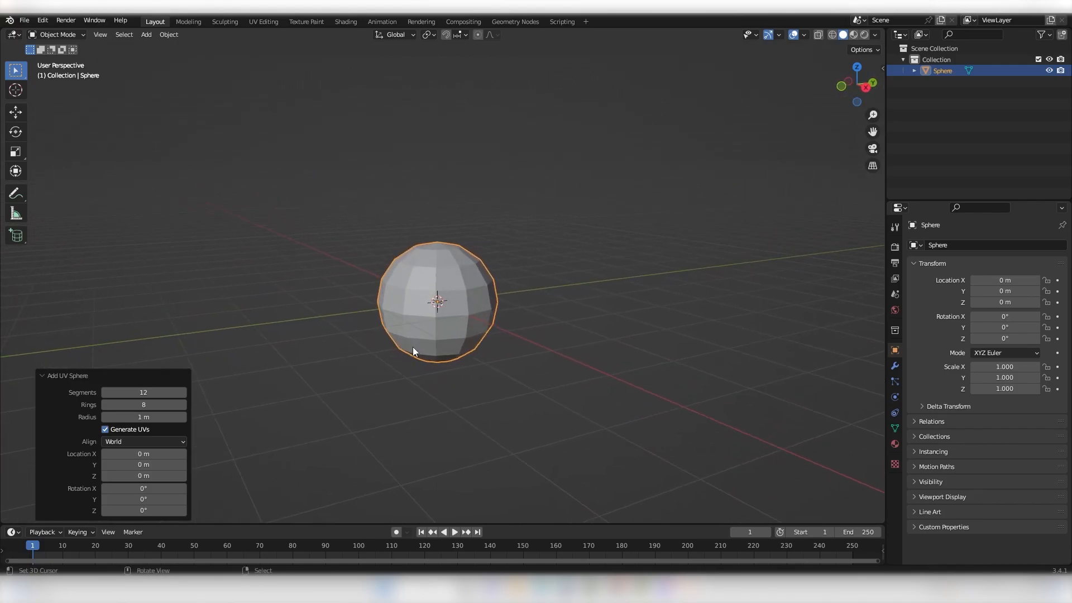
Delete the UV sphere and add a cube mesh to the empty scene
key(Delete)
middle_drag(422, 341, 512, 337)
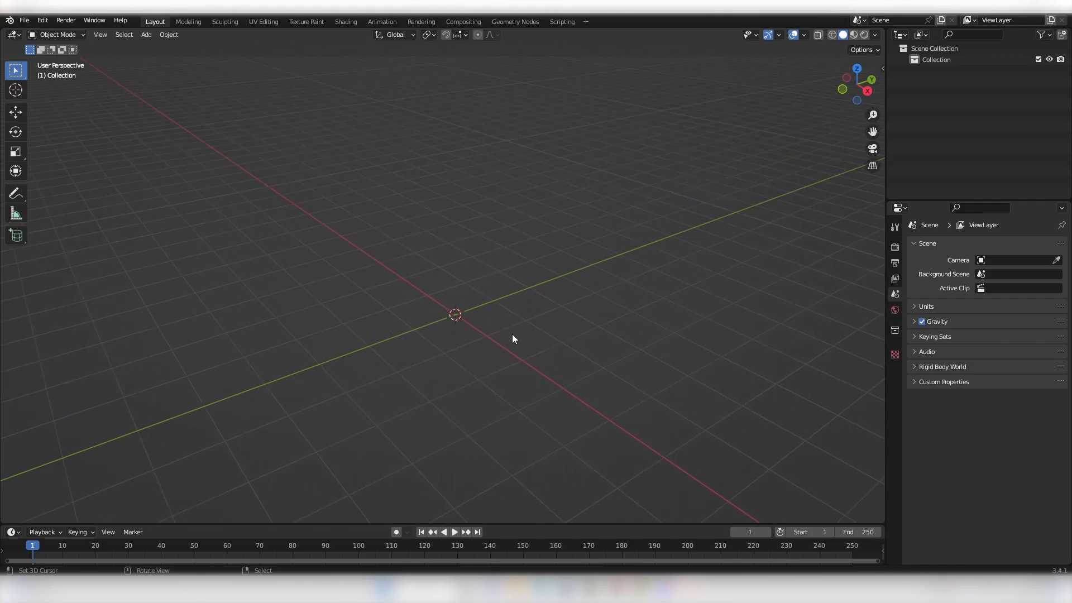
key(shift+a)
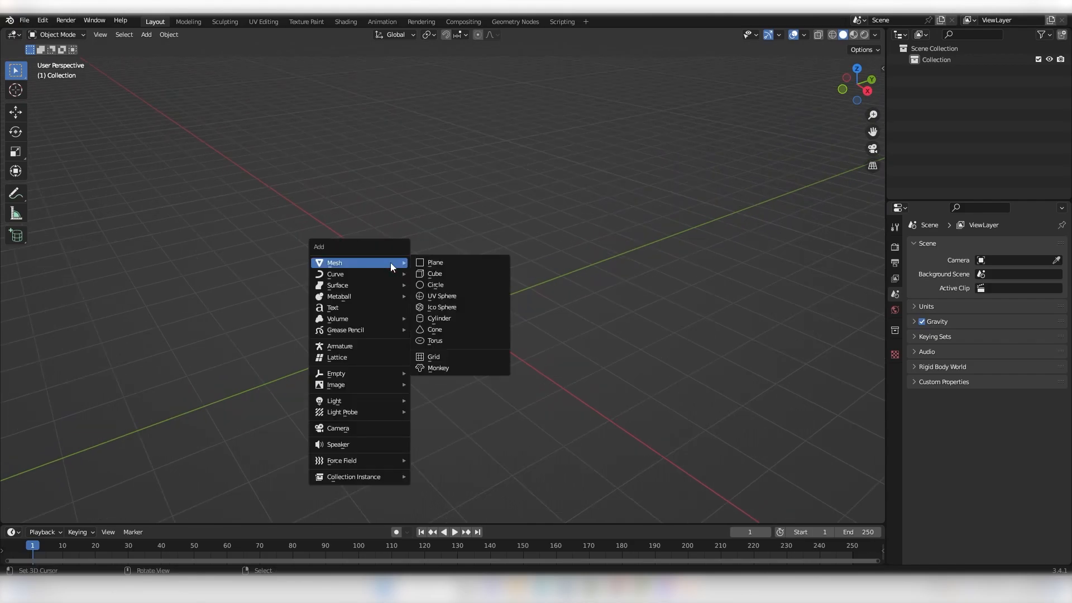
key(Escape)
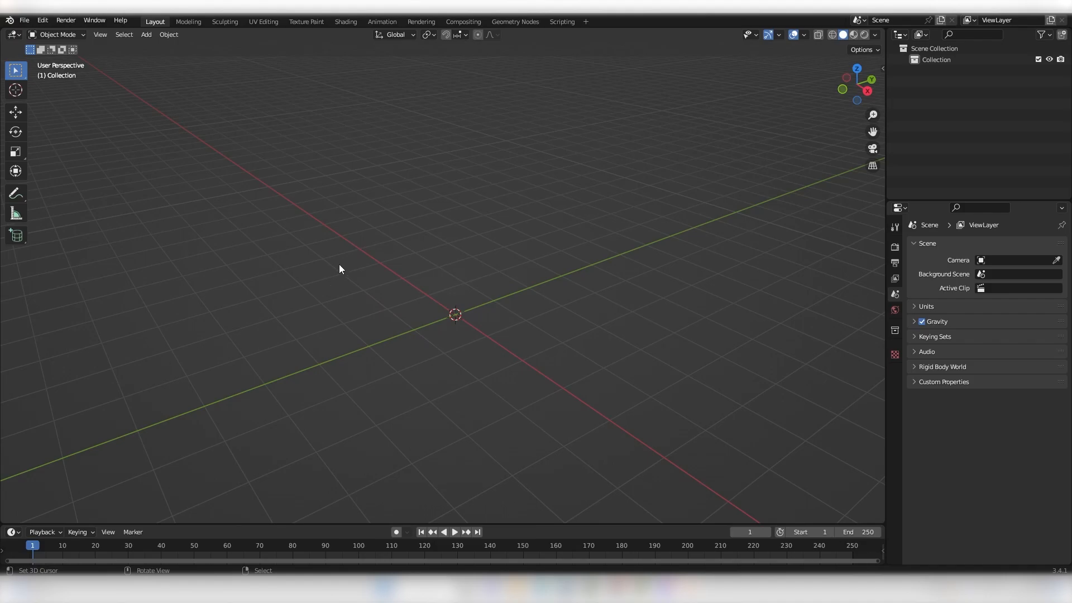
key(shift+a)
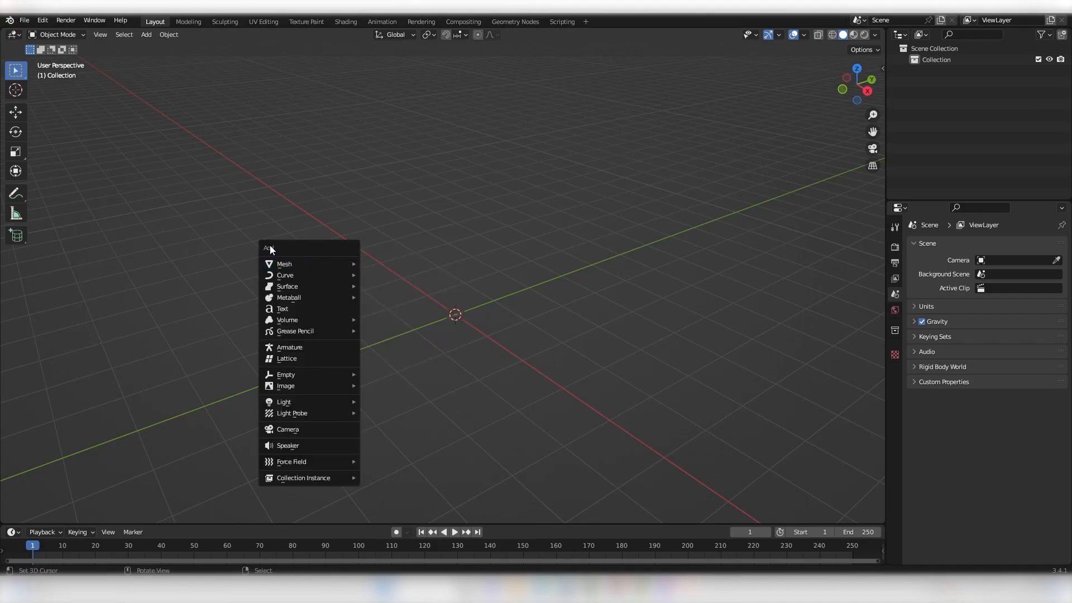
click(146, 34)
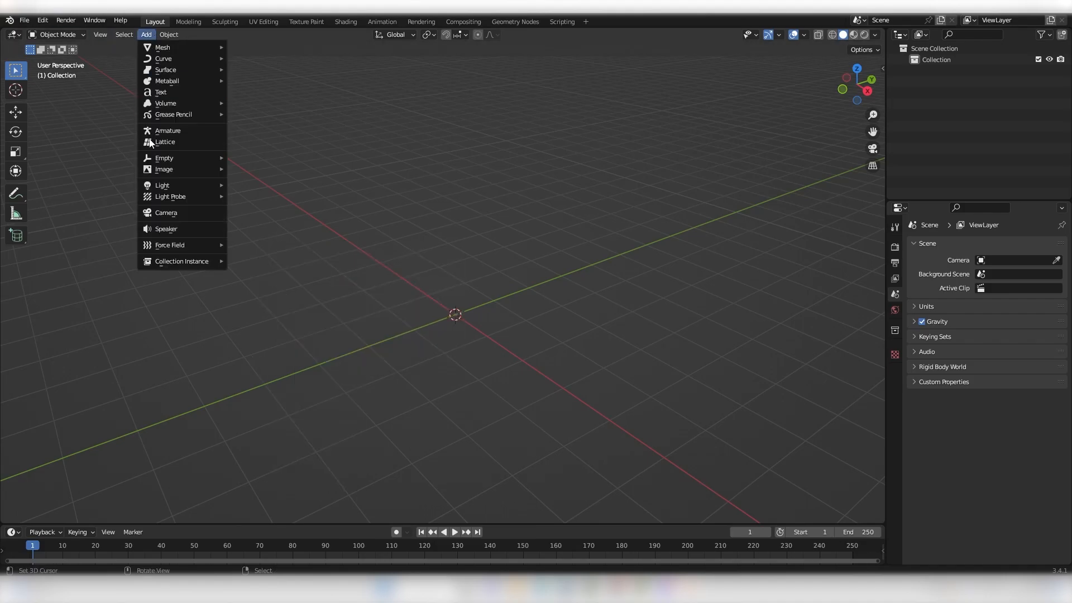
key(shift+a)
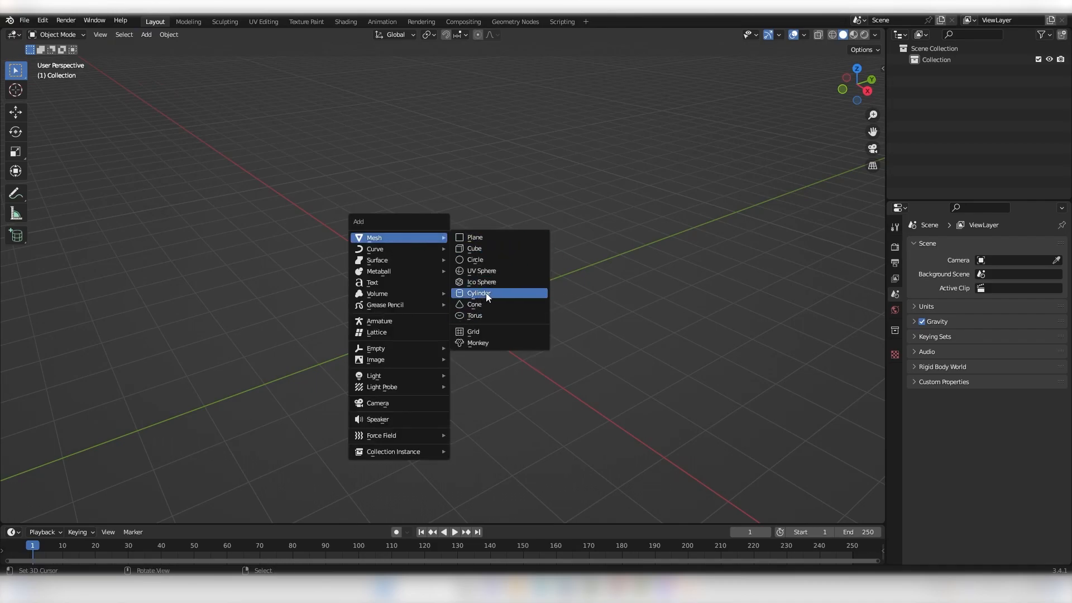
click(476, 249)
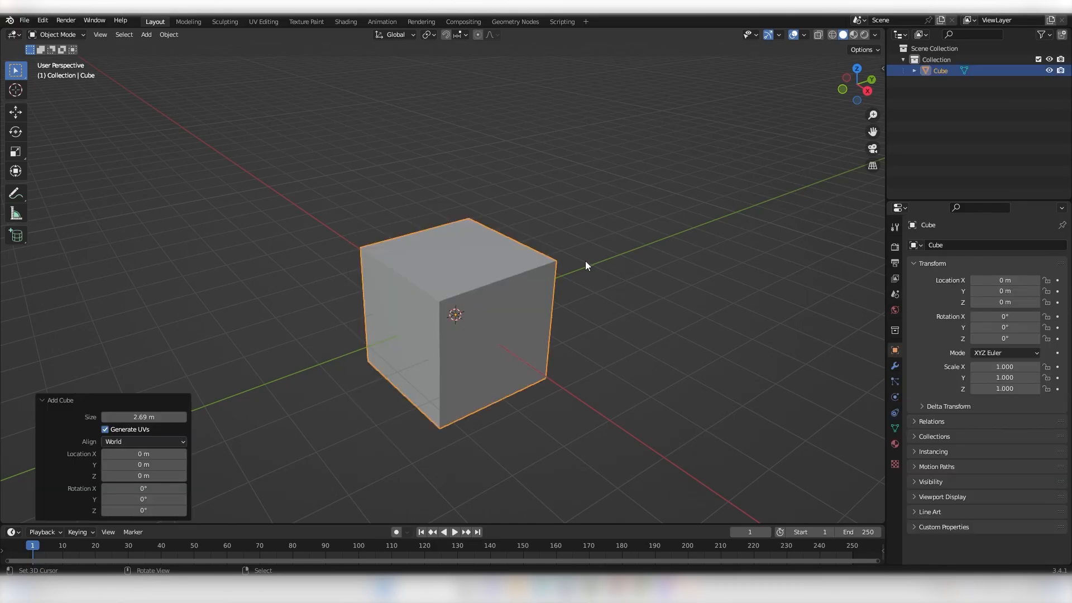
Move the cube with the Move tool to about -4.89 m in X and 9.90 m in Y
mouse_move(580, 253)
middle_down()
mouse_move(587, 230)
mouse_move(587, 239)
middle_up()
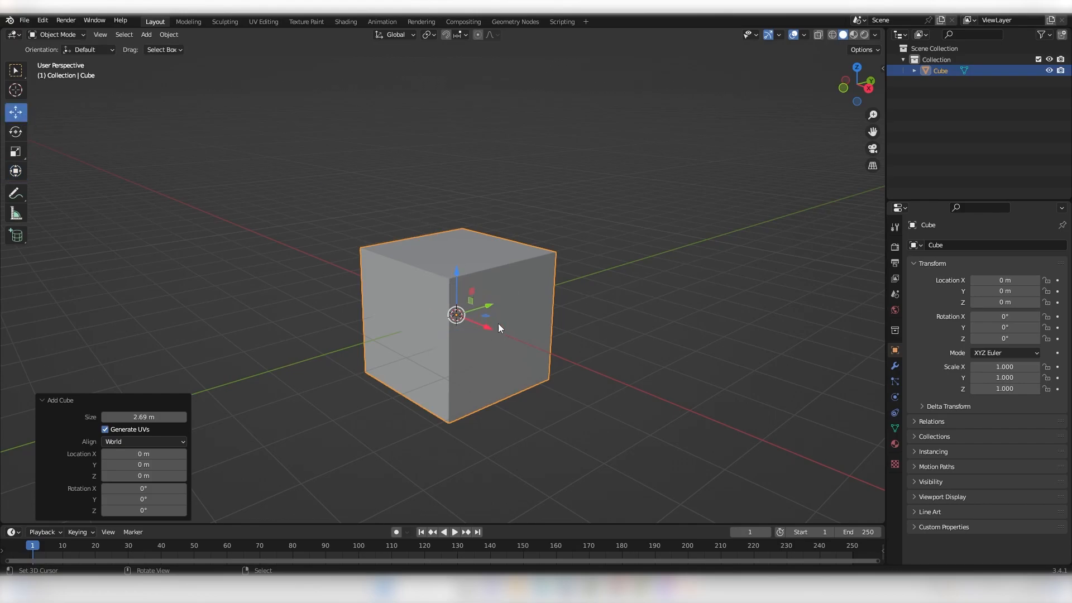
middle_drag(480, 305, 490, 314)
drag(490, 325, 581, 224)
middle_drag(581, 225, 354, 235)
scroll(598, 235, down, 2)
scroll(355, 235, up, 4)
middle_drag(419, 184, 512, 201)
middle_drag(620, 228, 561, 208)
mouse_move(469, 210)
middle_down()
mouse_move(506, 220)
mouse_move(477, 237)
mouse_move(476, 222)
middle_up()
Try moving the cube up along Z, along Y and freely, undoing each move
drag(446, 227, 449, 143)
key(ctrl+z)
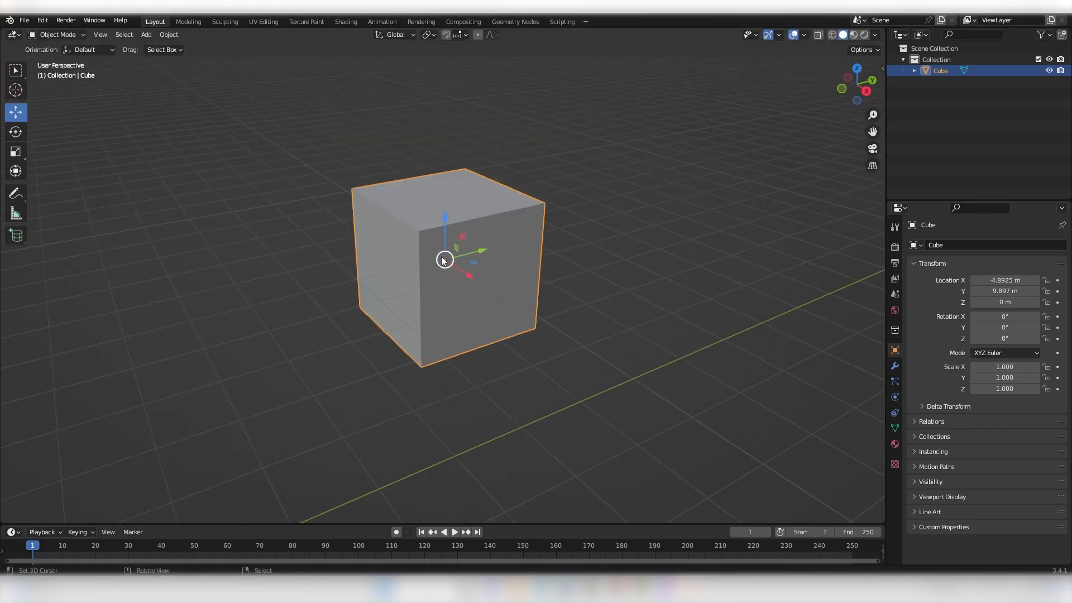
drag(463, 256, 552, 243)
key(ctrl+z)
key(g)
click(540, 208)
key(ctrl+z)
middle_drag(496, 220, 455, 219)
scroll(511, 239, down, 2)
scroll(540, 238, up, 2)
scroll(550, 238, down, 1)
middle_drag(550, 238, 546, 235)
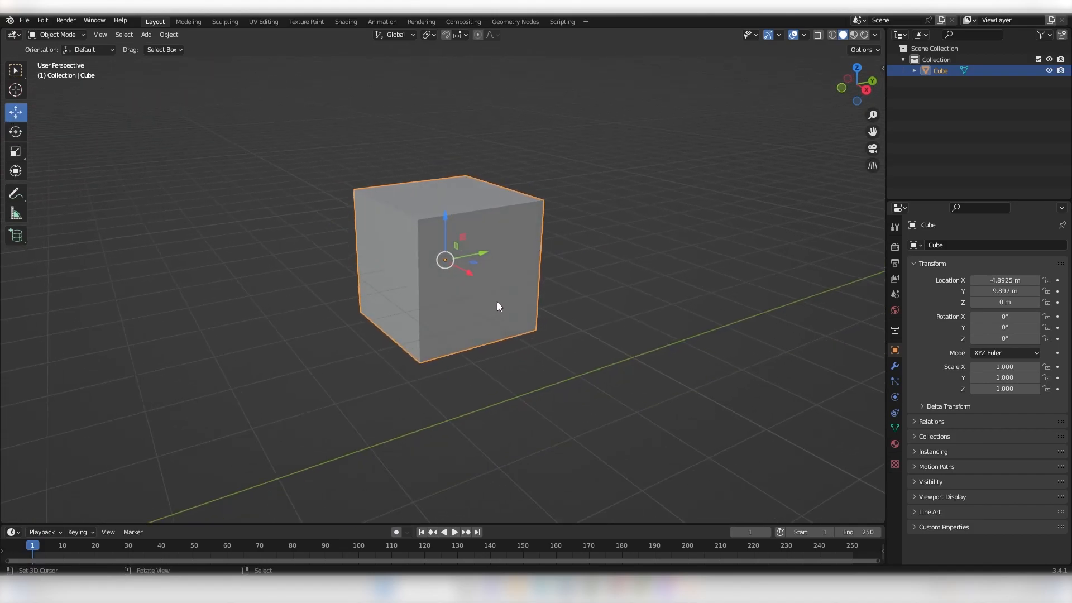
Try moving the cube freely and about 3.75 m along Y with the Move tool
key(g)
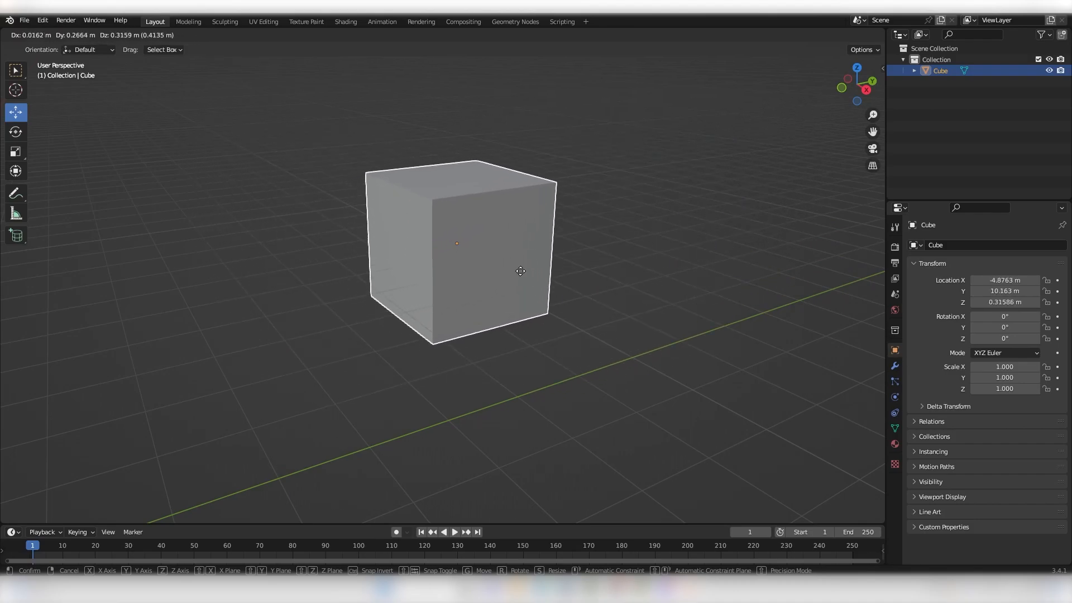
right_click(512, 270)
scroll(478, 239, up, 1)
middle_drag(478, 238, 481, 247)
drag(481, 247, 643, 277)
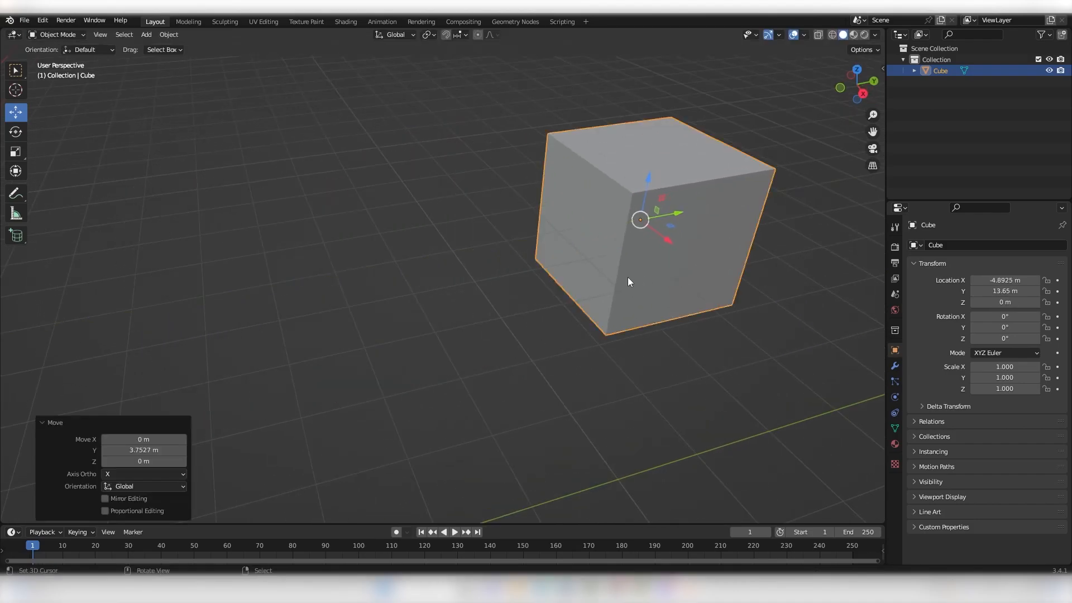
scroll(617, 270, down, 2)
key(ctrl+z)
Try constraining a free move of the cube to the global Y axis
middle_drag(511, 267, 546, 276)
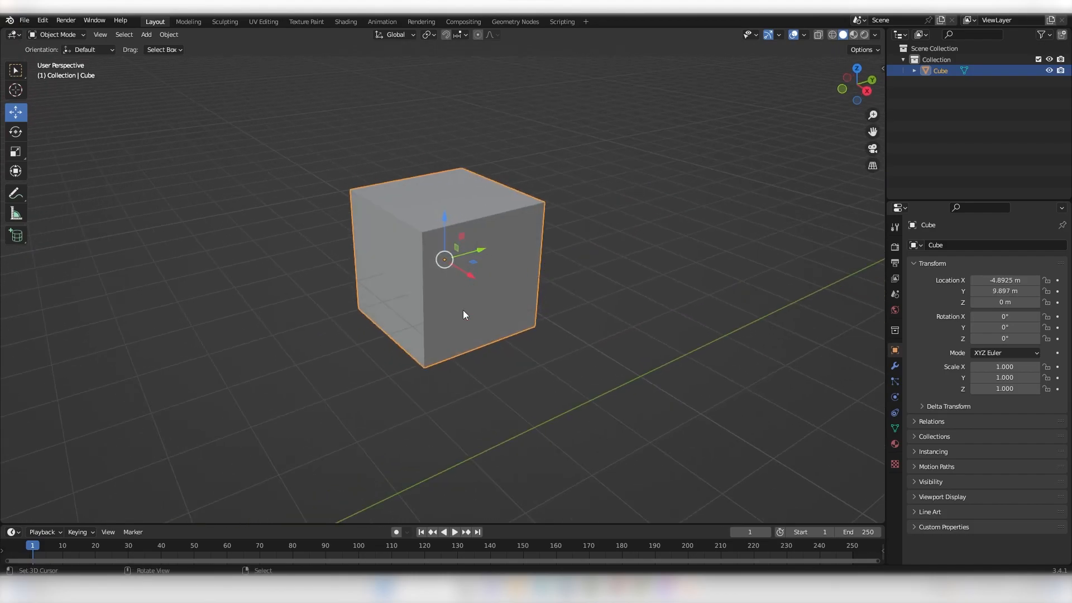
key(g)
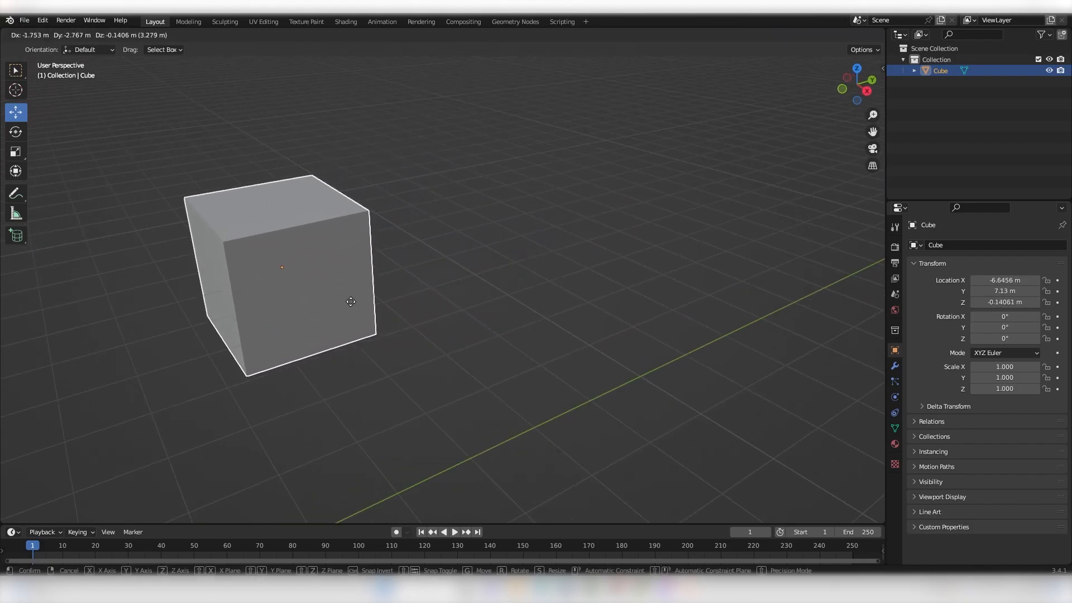
key(y)
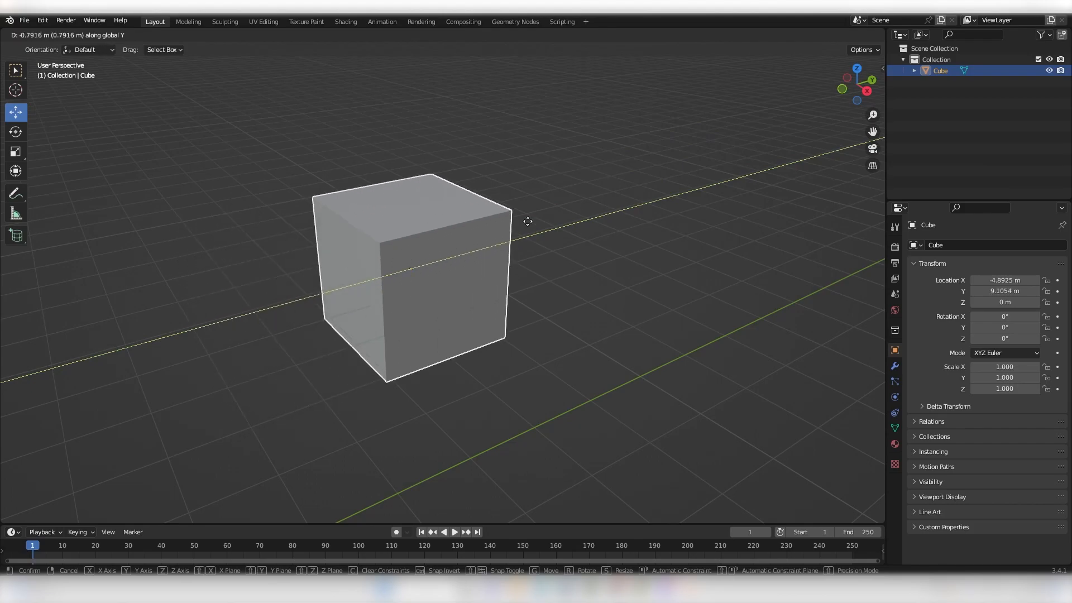
key(Escape)
Move the cube about 2.66 m along the global X axis and about 1.85 m up along Z
middle_drag(550, 224, 751, 186)
middle_drag(638, 229, 596, 202)
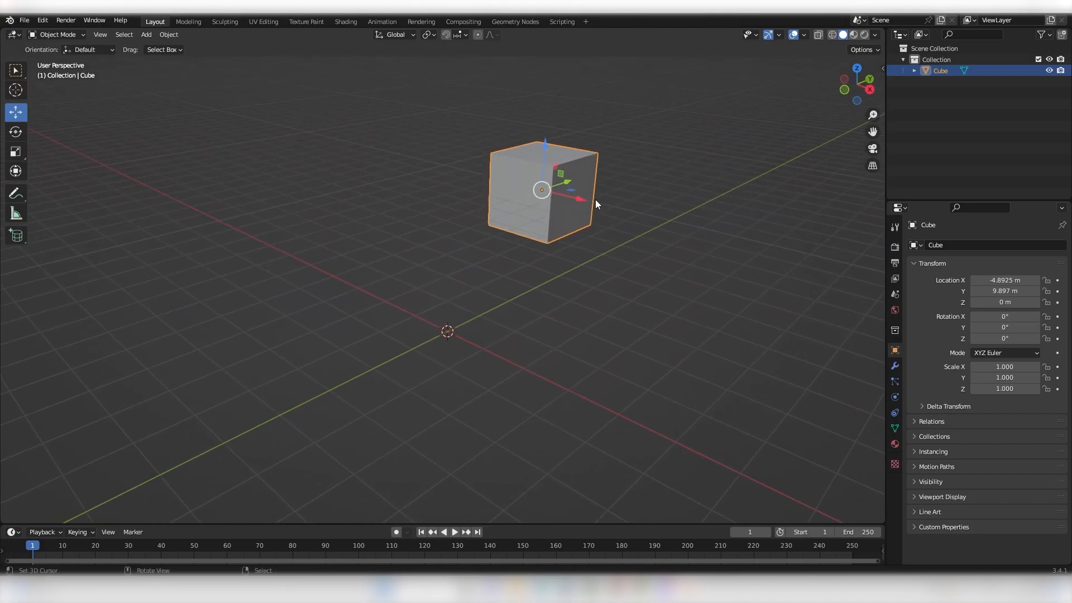
drag(855, 81, 855, 76)
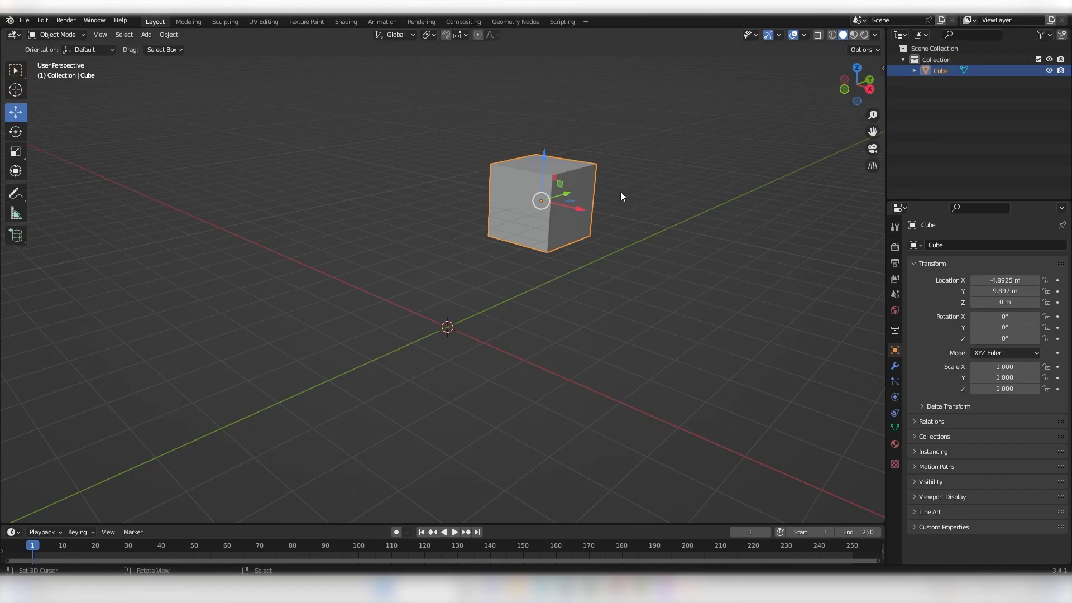
middle_drag(642, 200, 651, 193)
key(g)
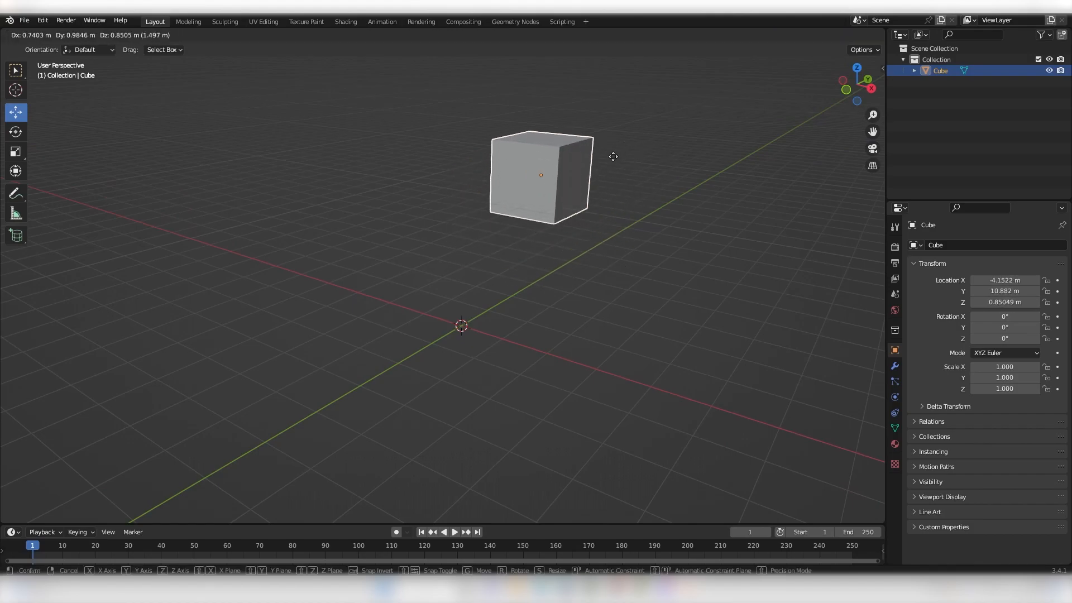
key(x)
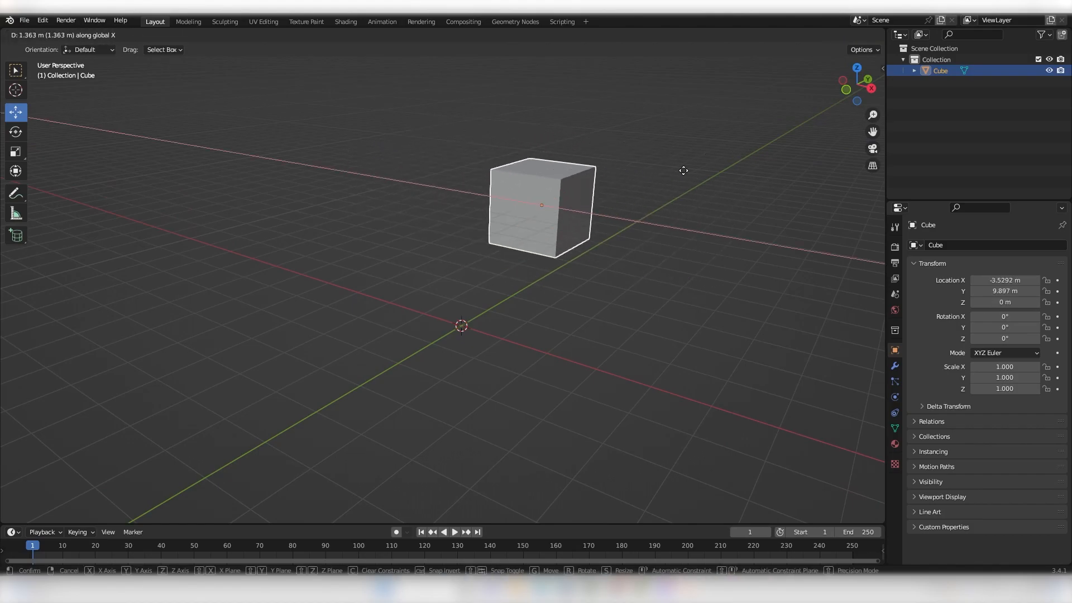
click(660, 175)
key(g)
key(z)
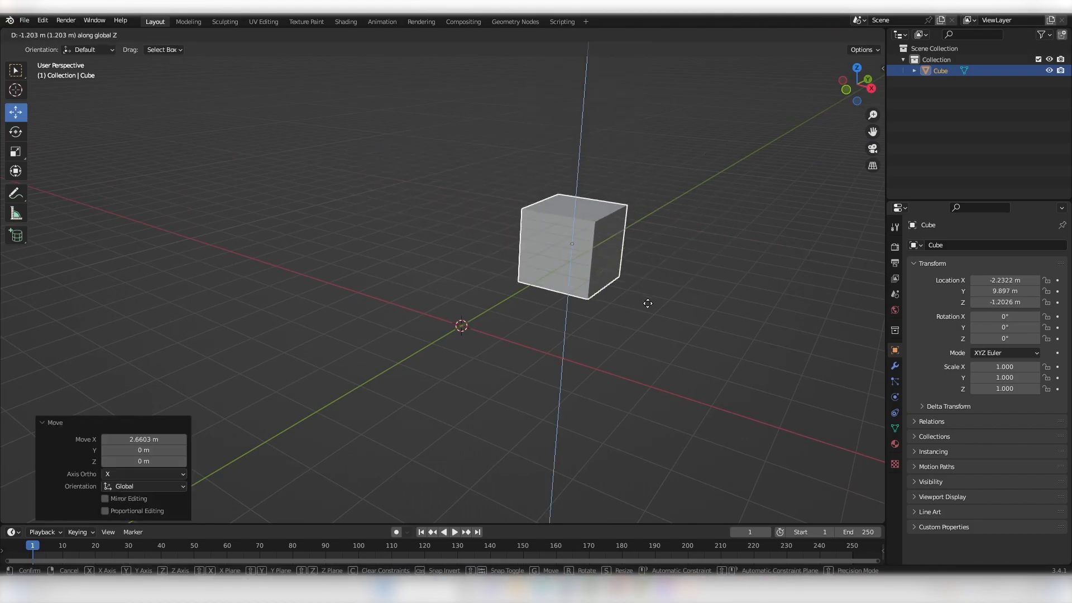
click(698, 213)
Switch to the Select Box tool and select the cube
middle_drag(661, 190, 259, 203)
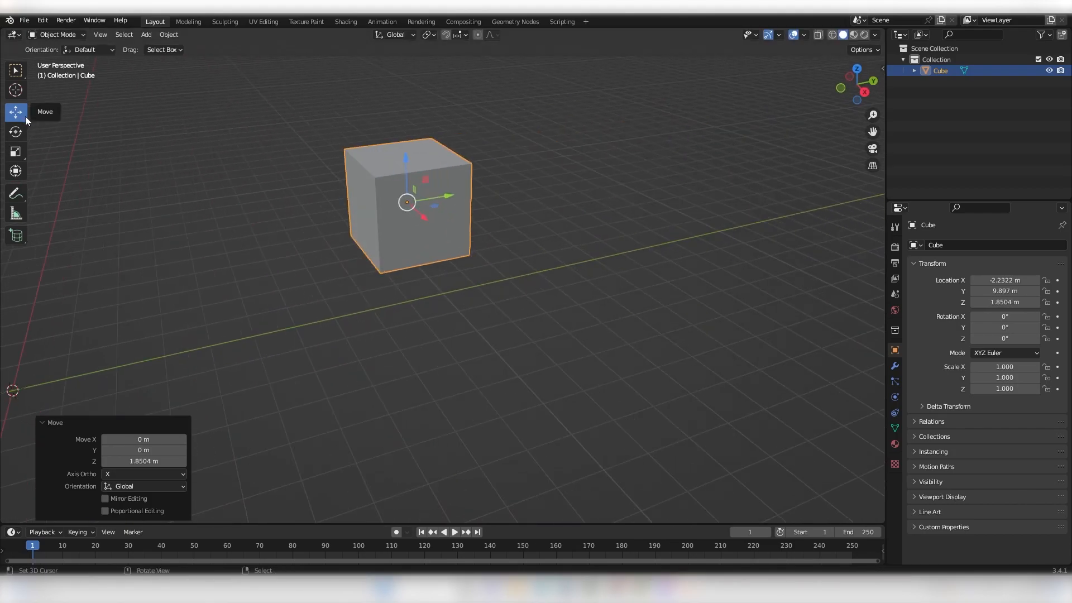
click(18, 70)
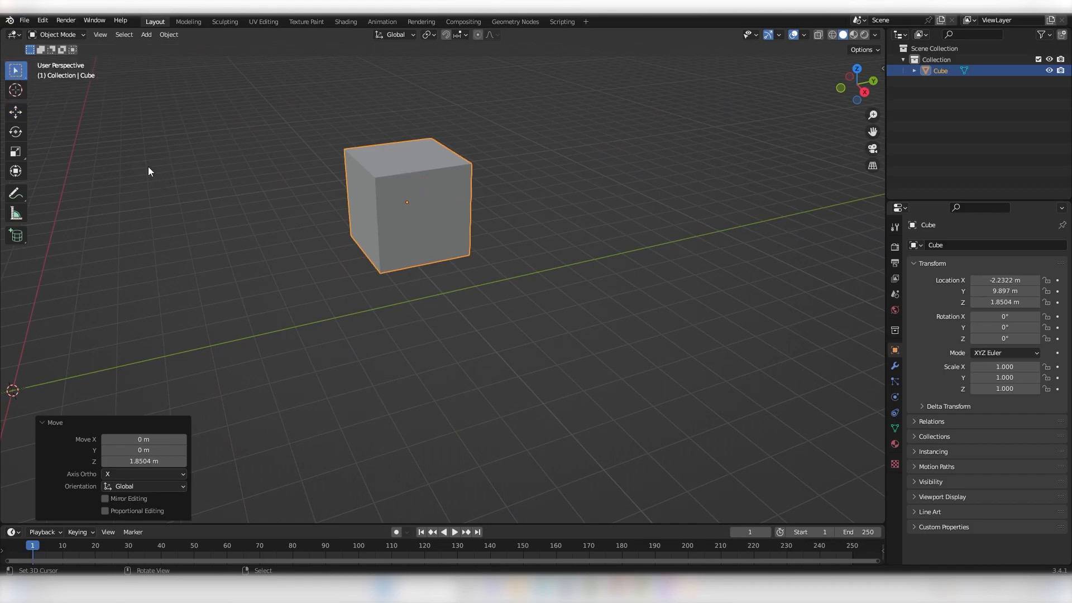
click(17, 76)
click(344, 210)
click(375, 218)
Move the cube along X to about 1.01 m and up along Z to about 5.43 m
scroll(347, 255, down, 2)
middle_drag(348, 256, 404, 303)
key(g)
key(x)
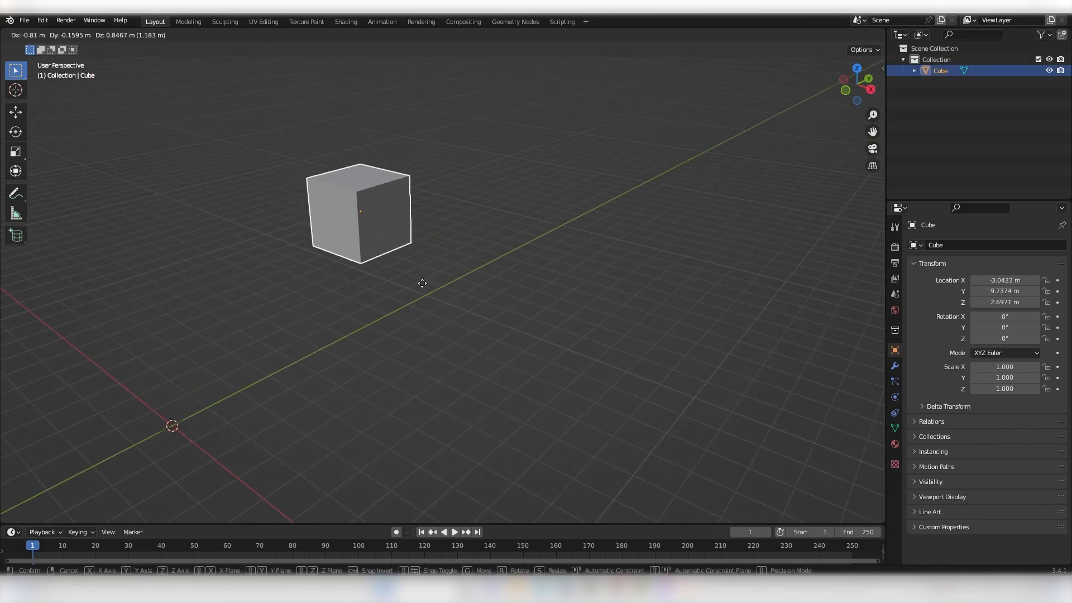
click(483, 283)
key(g)
key(z)
click(503, 203)
Move the cube about 3.72 m along the global Y axis
middle_drag(504, 202, 397, 222)
key(g)
key(y)
click(562, 219)
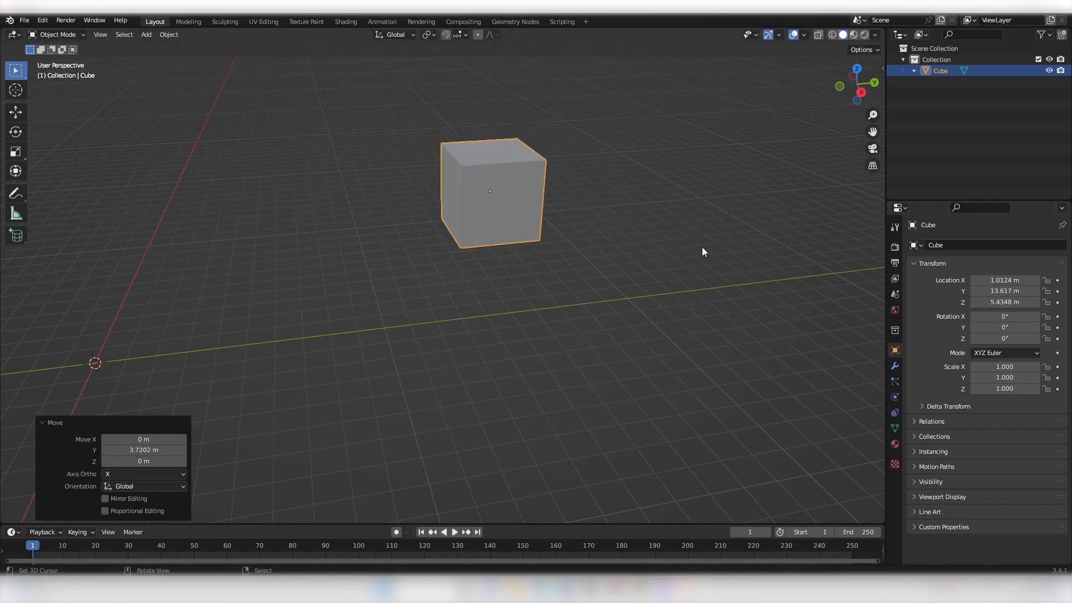
Move the cube back along Y to about 5.44 m and down along Z to about 2.95 m
key(g)
key(y)
click(371, 159)
key(g)
key(z)
click(383, 229)
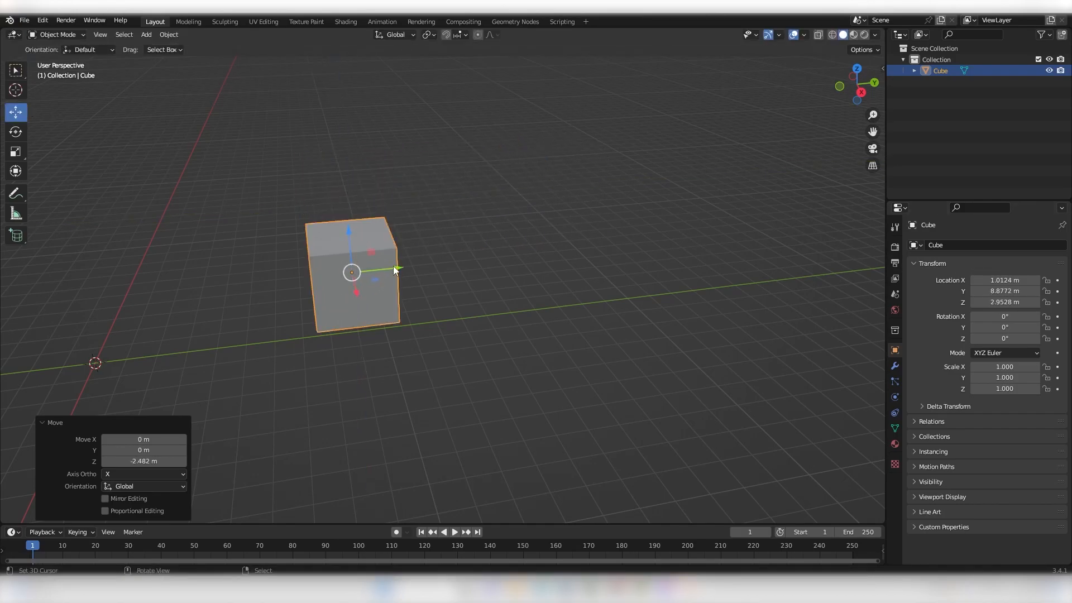
key(g)
key(y)
click(402, 201)
Rotate the cube with the Rotate tool to about 654° in X, 638° in Y and -328° in Z
middle_drag(402, 201, 198, 213)
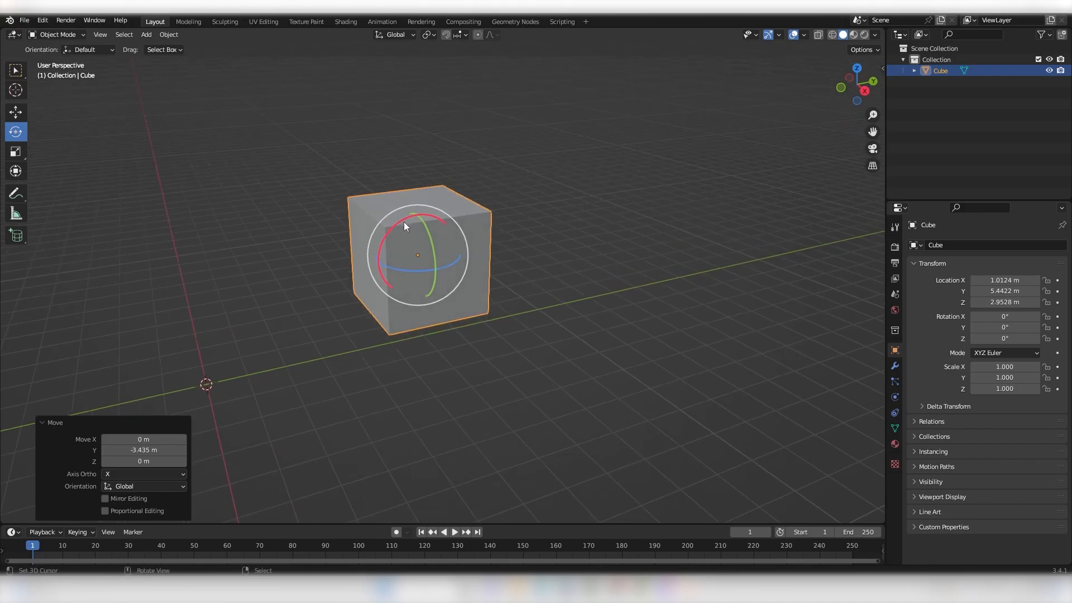
drag(400, 222, 422, 196)
middle_drag(422, 196, 461, 223)
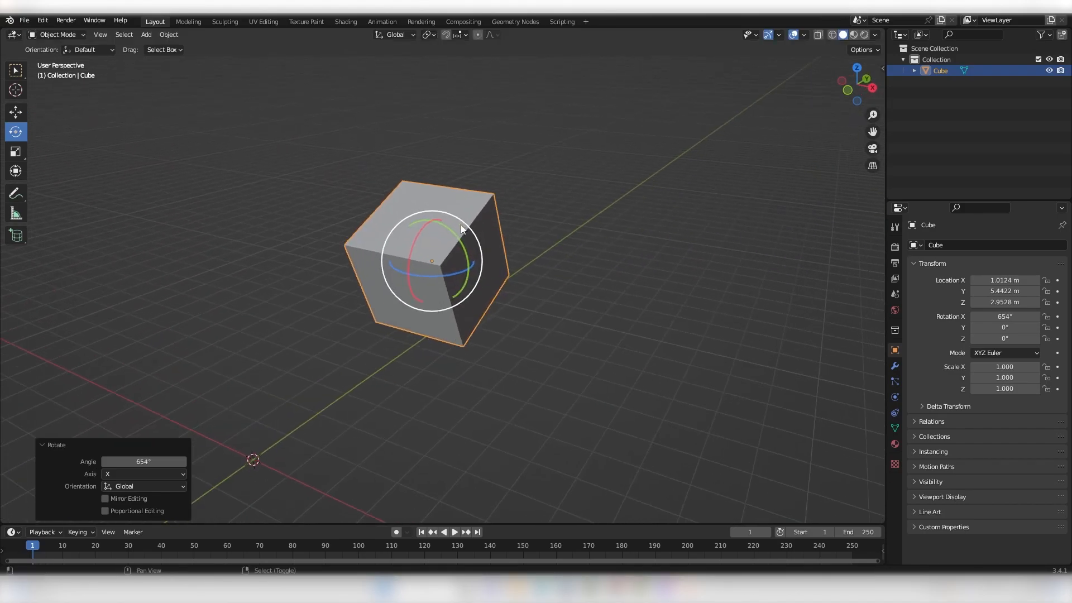
drag(457, 238, 497, 211)
middle_drag(496, 211, 430, 258)
drag(430, 258, 512, 216)
middle_drag(513, 216, 495, 232)
Reselect the cube and rotate it by about 1434° around the global X axis
right_click(467, 215)
scroll(529, 239, down, 3)
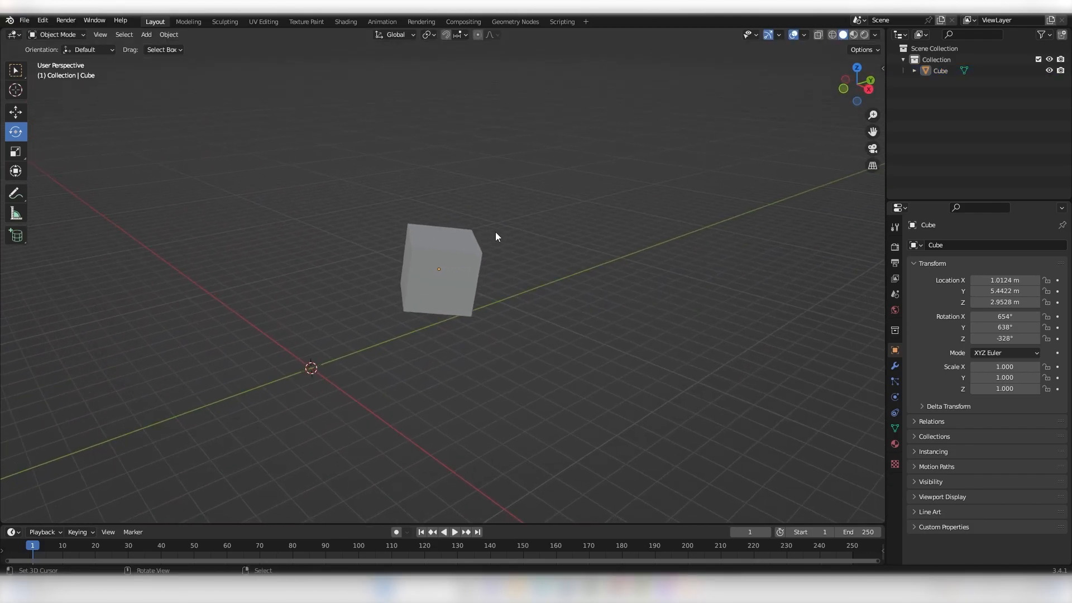
click(436, 259)
scroll(465, 270, up, 2)
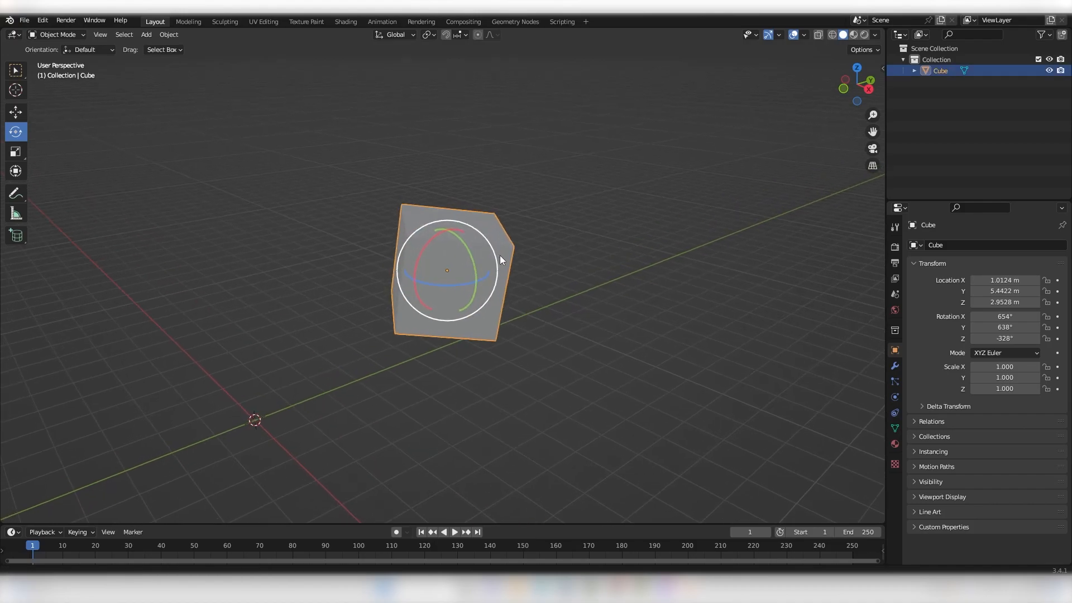
key(r)
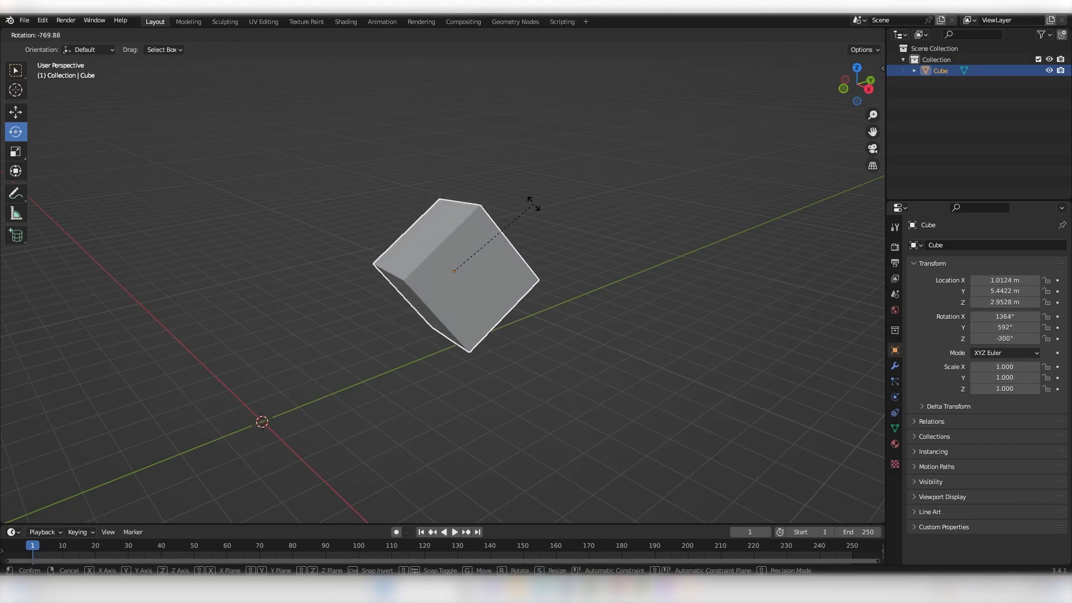
key(x)
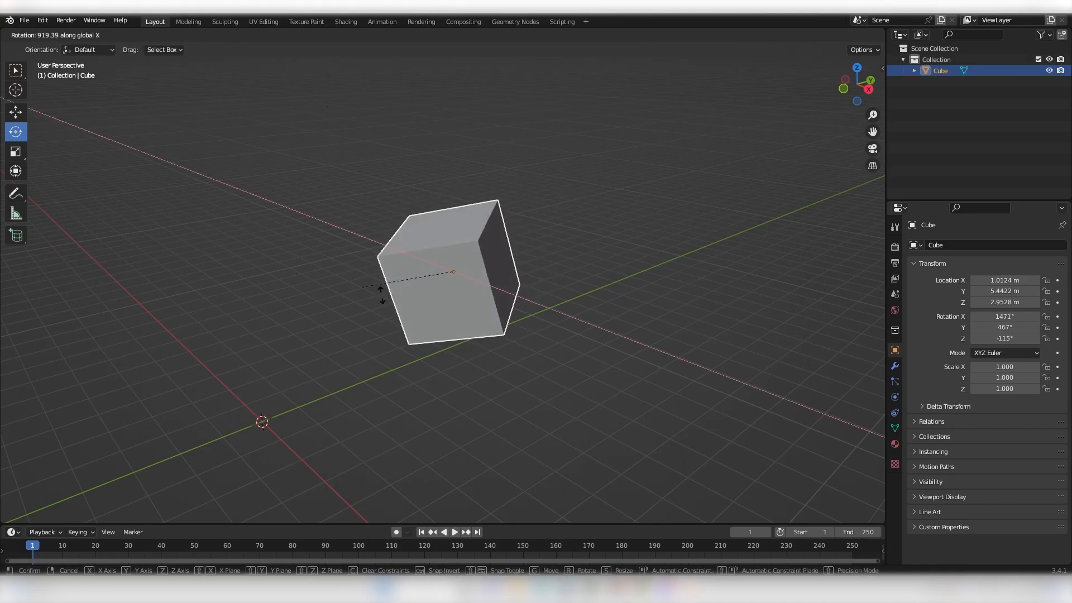
click(531, 295)
Rotate the cube by a further -136° or so around the global X axis
middle_drag(531, 296, 474, 270)
key(x)
key(r)
key(x)
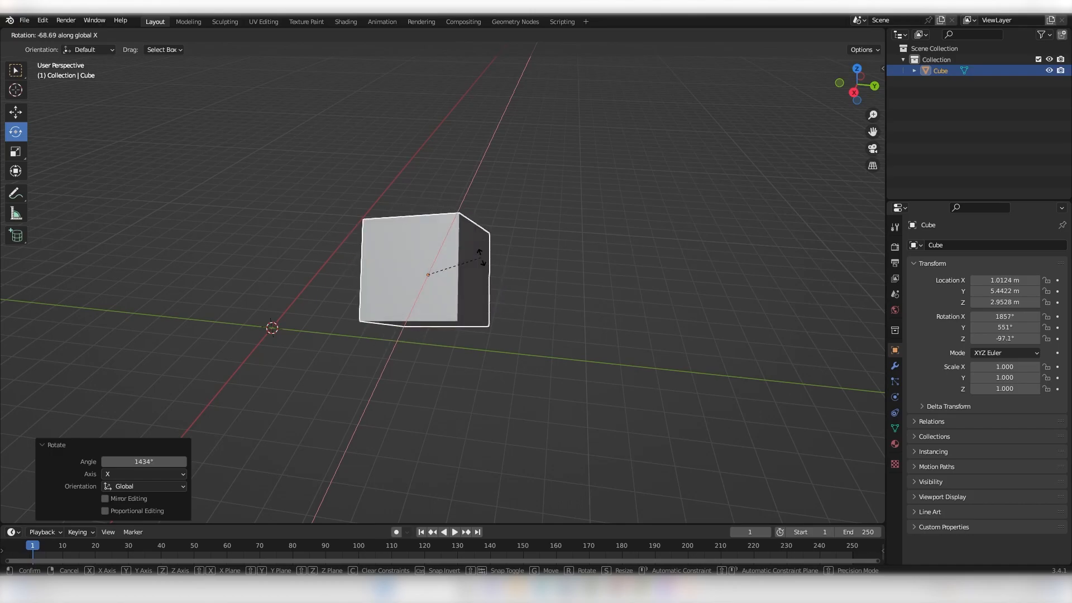
click(506, 371)
Rotate the cube by about 90.4° around the global Y axis
middle_drag(502, 340, 588, 329)
key(g)
key(y)
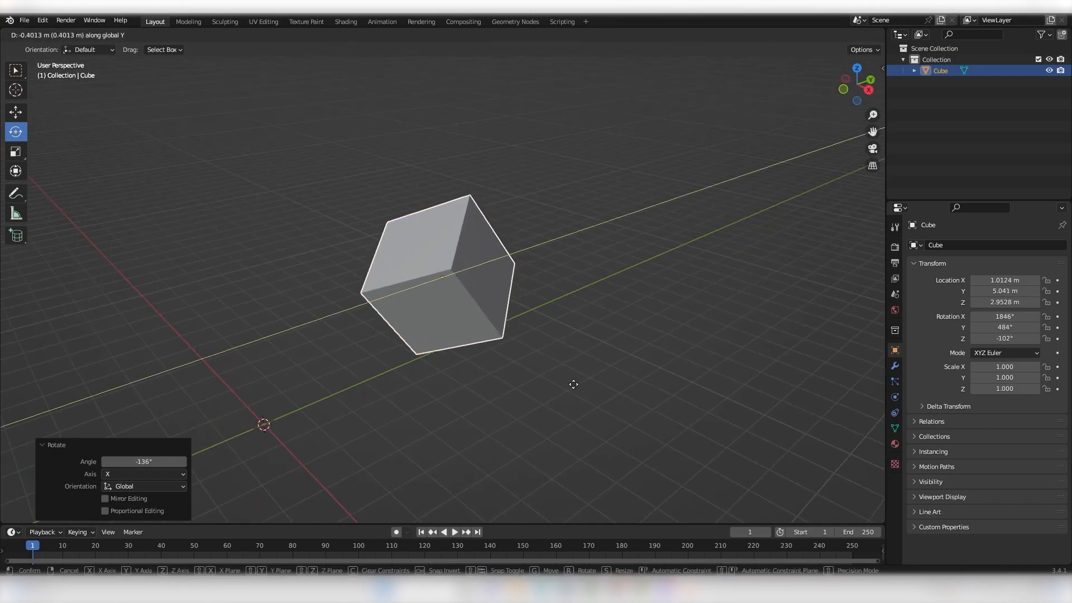
click(626, 384)
key(r)
key(y)
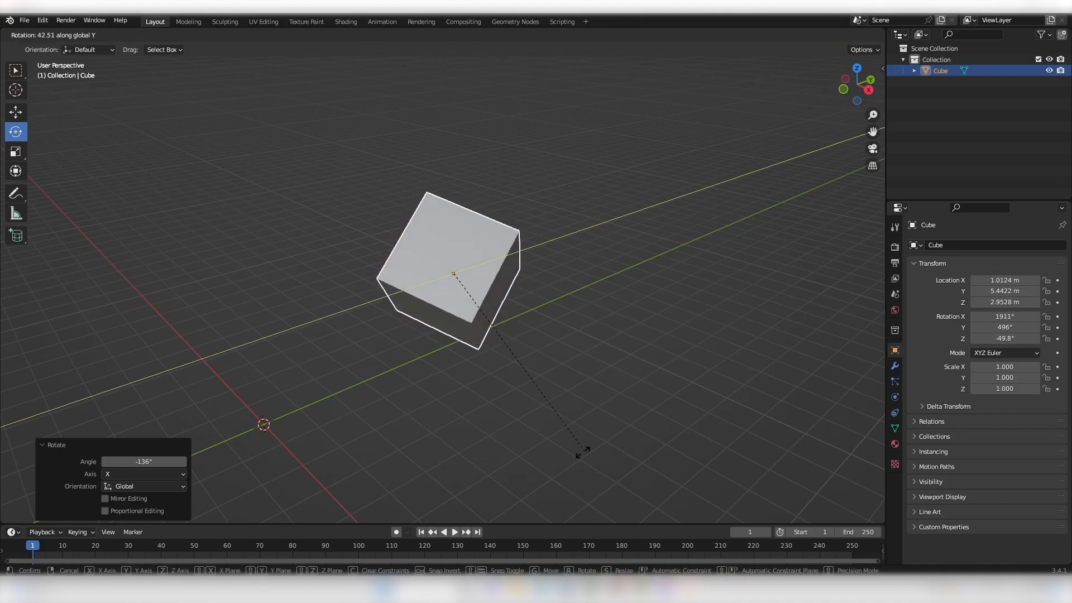
click(471, 309)
Rotate the cube freehand around the global Z axis
middle_drag(471, 309, 558, 301)
key(r)
key(z)
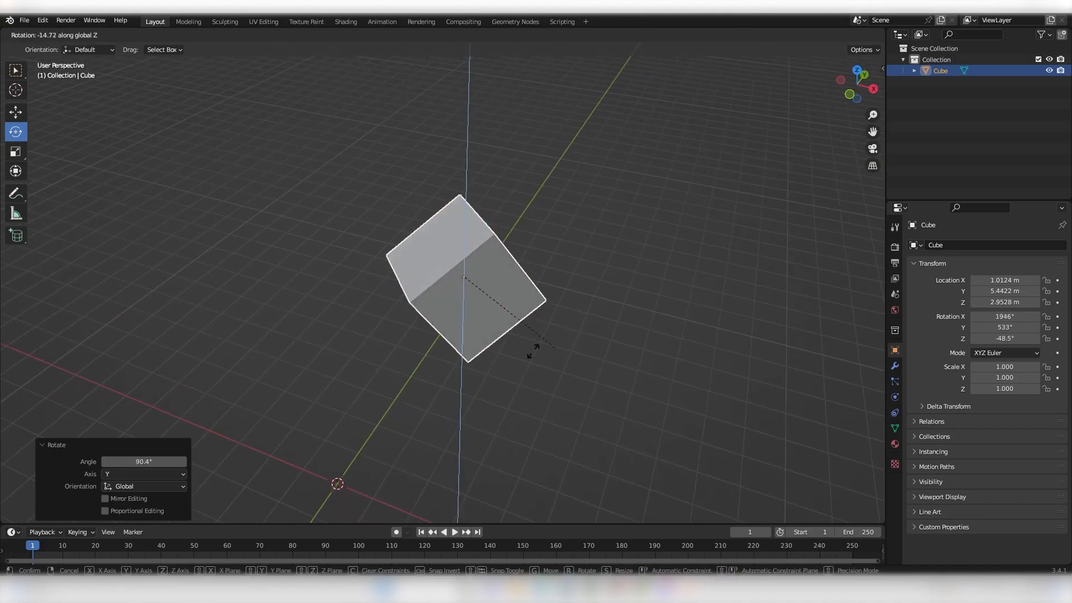
click(429, 331)
Replace the rotated cube with a new 2.69 m cube at the world origin and frame it in the view
middle_drag(428, 331, 531, 307)
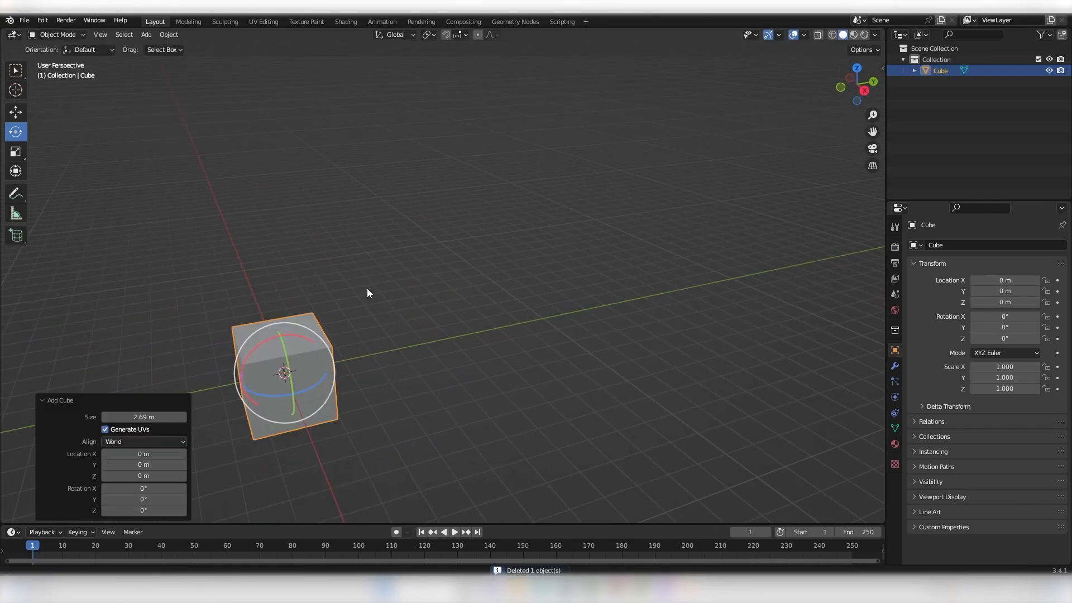
key(KP_Decimal)
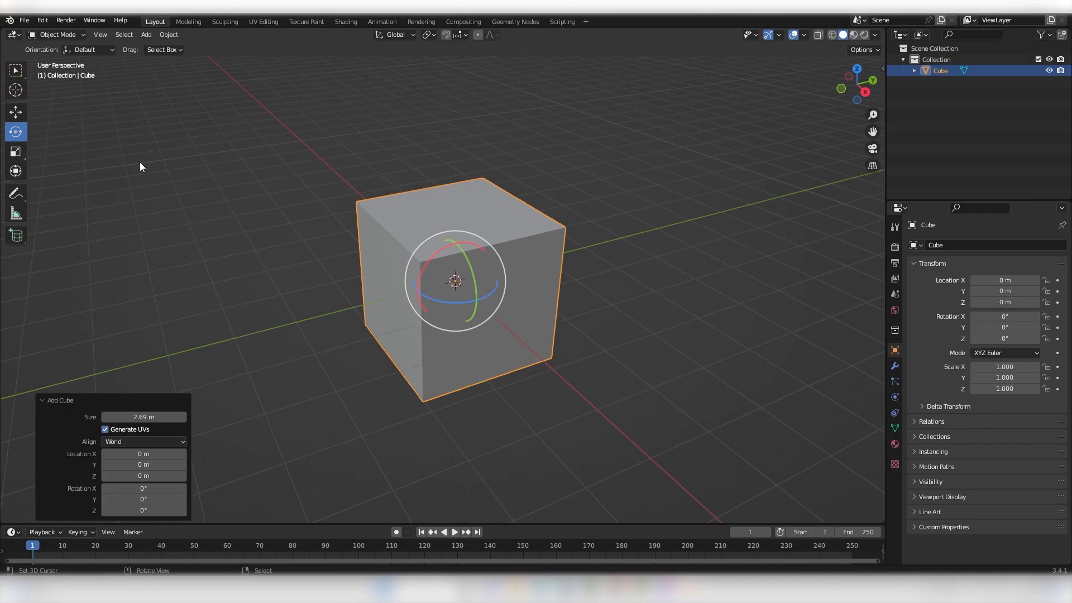
scroll(461, 208, down, 2)
scroll(501, 244, up, 4)
shift+middle_drag(504, 246, 482, 249)
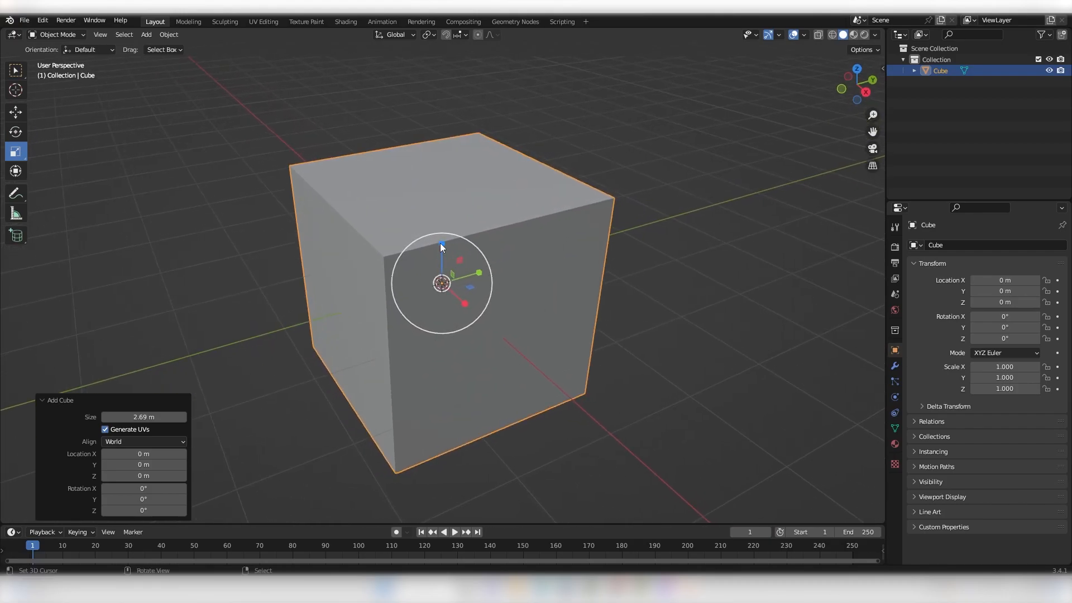
Try stretching the new cube along the Y axis with the Scale tool
scroll(441, 247, down, 2)
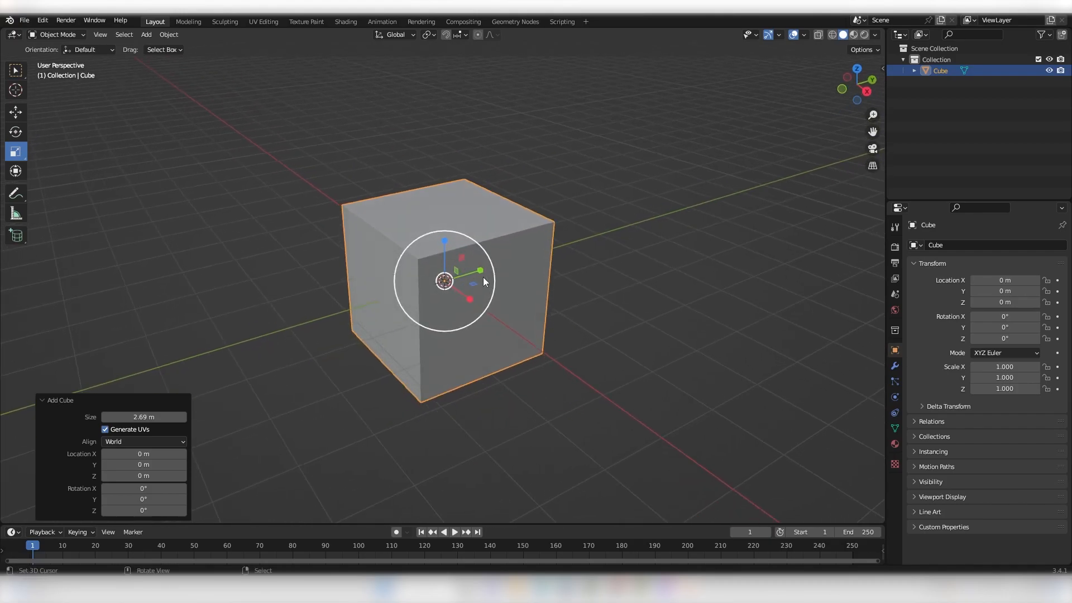
drag(483, 271, 725, 215)
key(ctrl+z)
Try scaling the cube to about 5.47 along X and stretching it upward along Z, undoing both changes
middle_drag(491, 286, 521, 287)
drag(494, 290, 661, 302)
scroll(454, 236, down, 2)
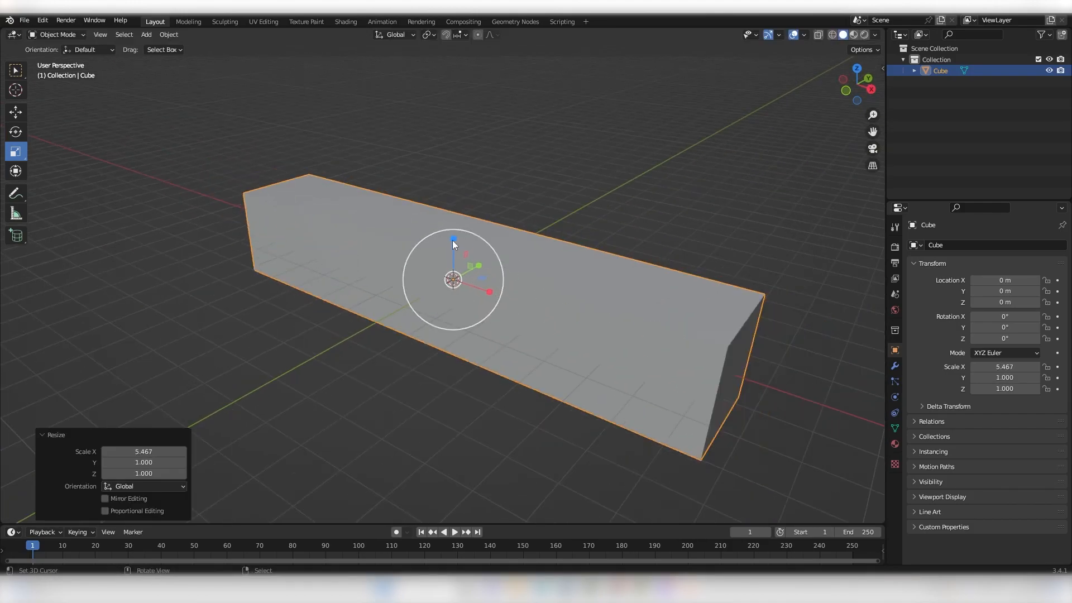
drag(454, 240, 483, 130)
scroll(491, 139, down, 6)
mouse_move(524, 186)
middle_down()
mouse_move(566, 181)
mouse_move(533, 193)
middle_up()
scroll(460, 189, up, 4)
middle_drag(461, 189, 426, 193)
key(ctrl+z)
key(ctrl+z)
scroll(521, 228, up, 3)
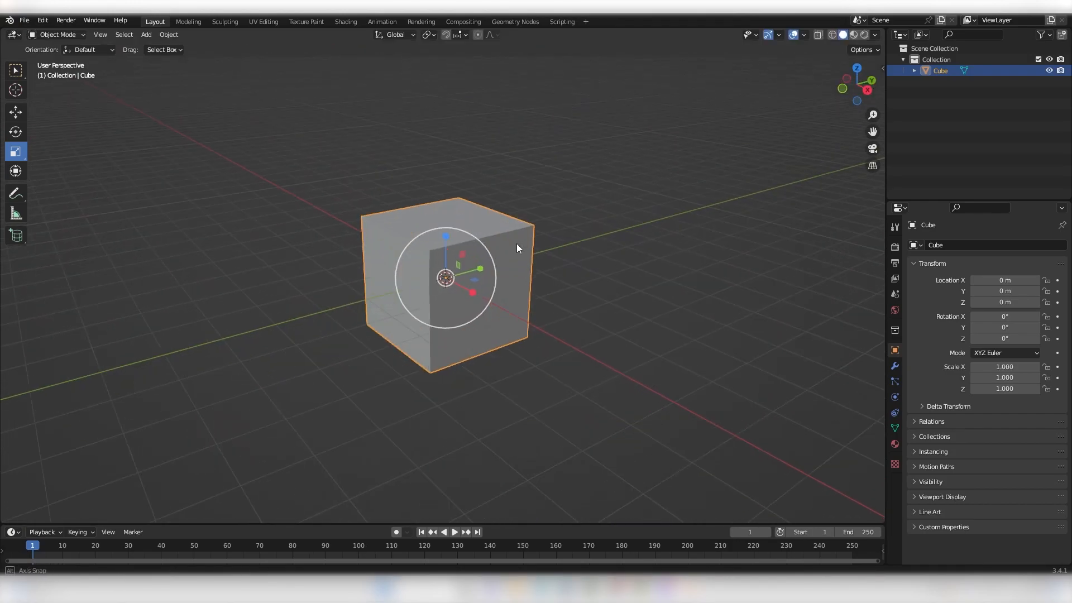
Scale the cube uniformly on all axes to about 1.303
scroll(517, 243, down, 2)
middle_drag(516, 243, 487, 243)
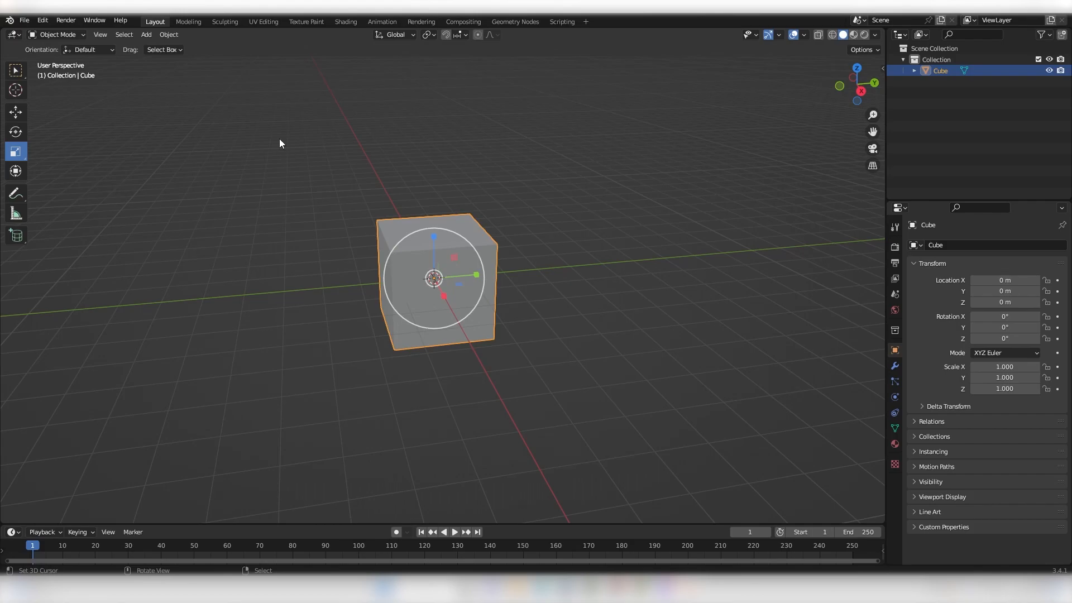
middle_drag(404, 201, 450, 217)
scroll(450, 215, up, 3)
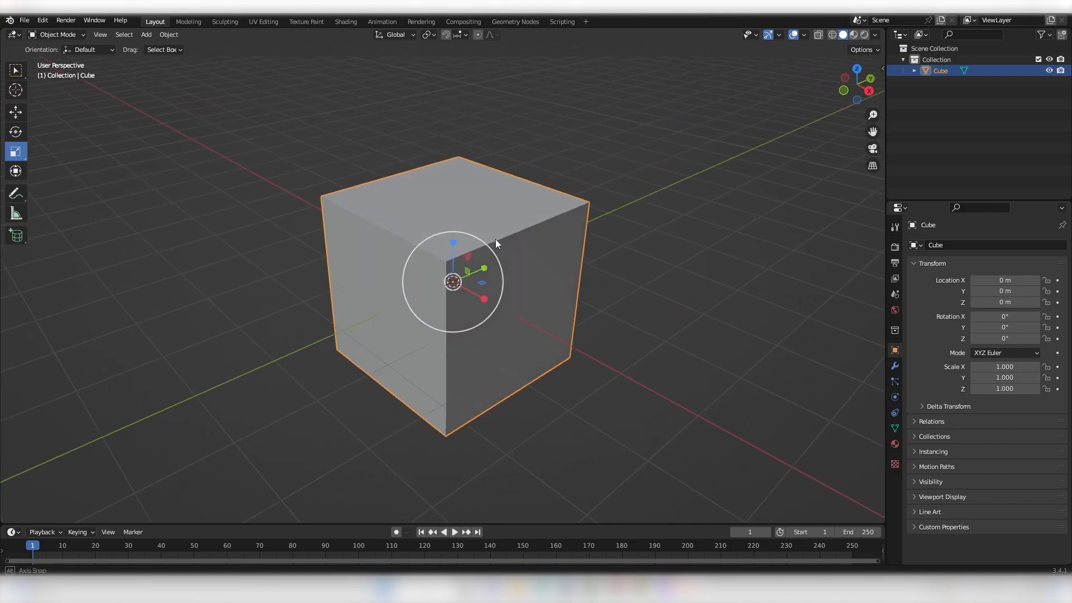
key(s)
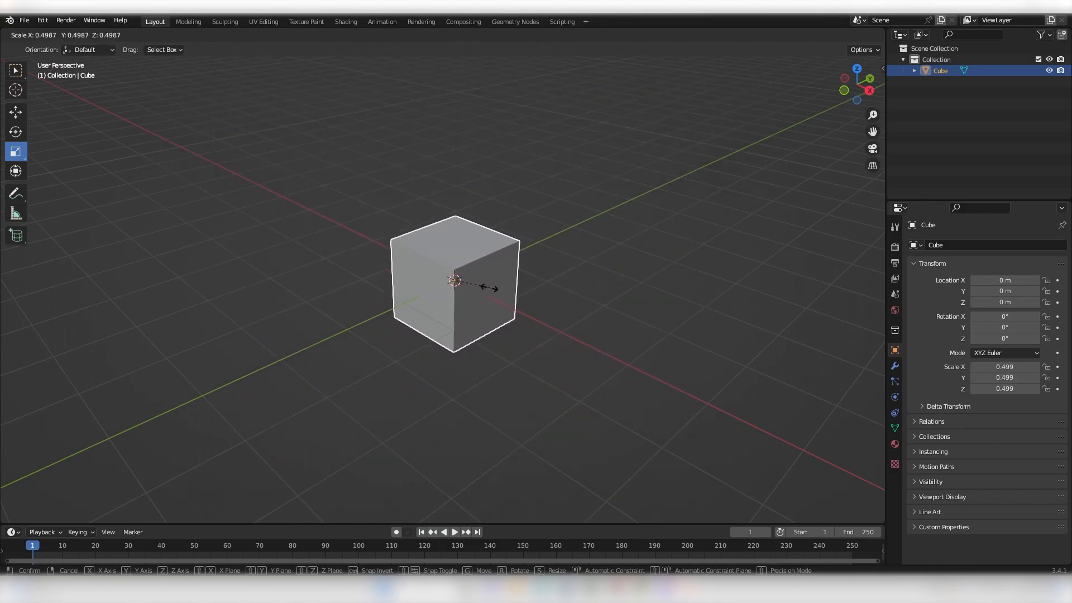
click(546, 260)
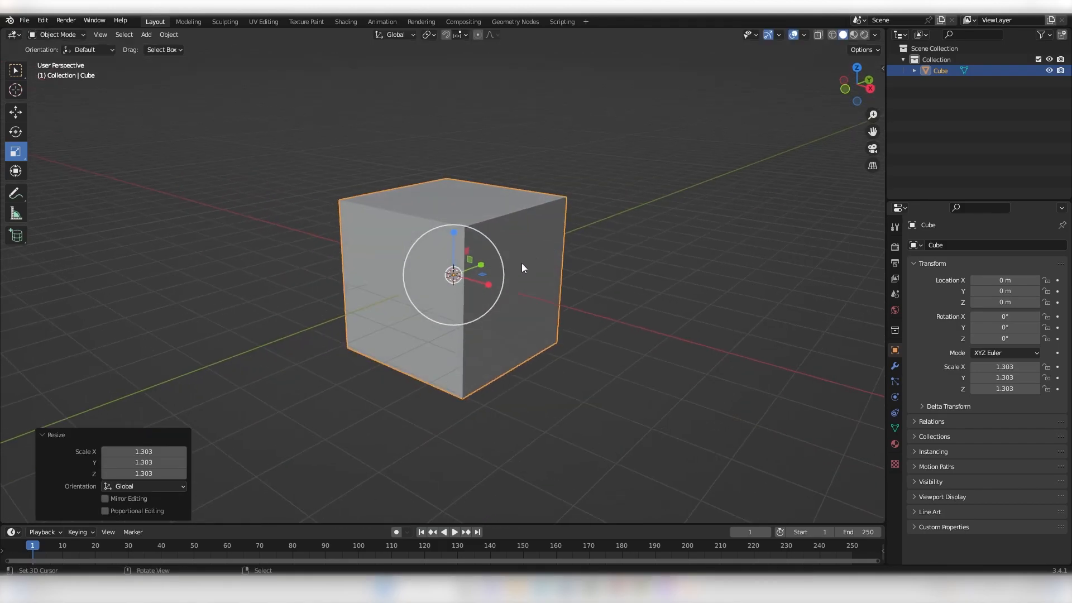
Try scaling the cube along the Z, X and Y axes in turn, and undo the change
key(s)
key(z)
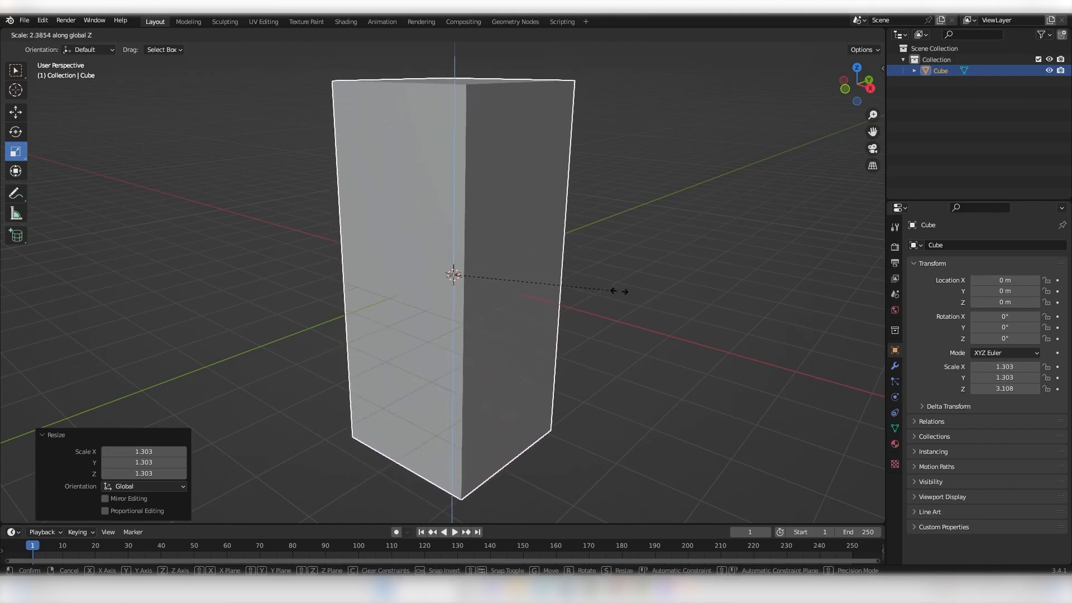
key(x)
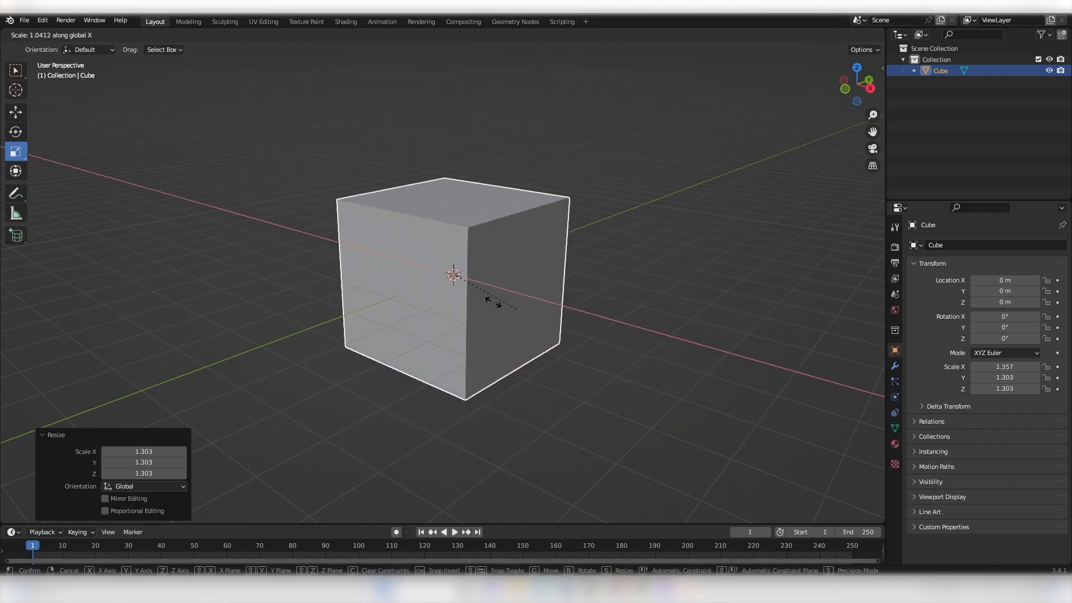
key(y)
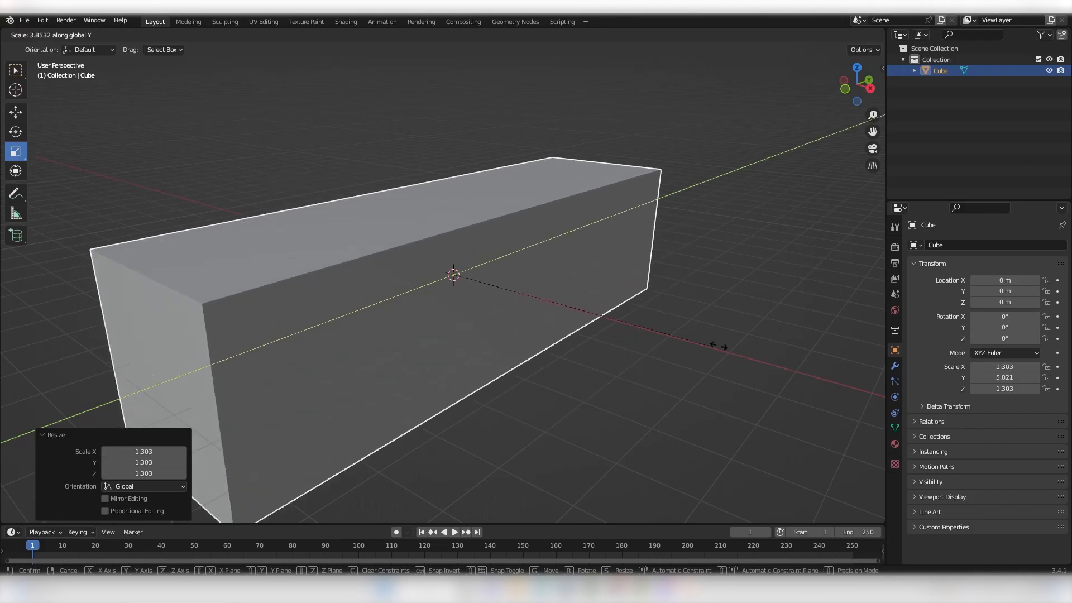
key(Escape)
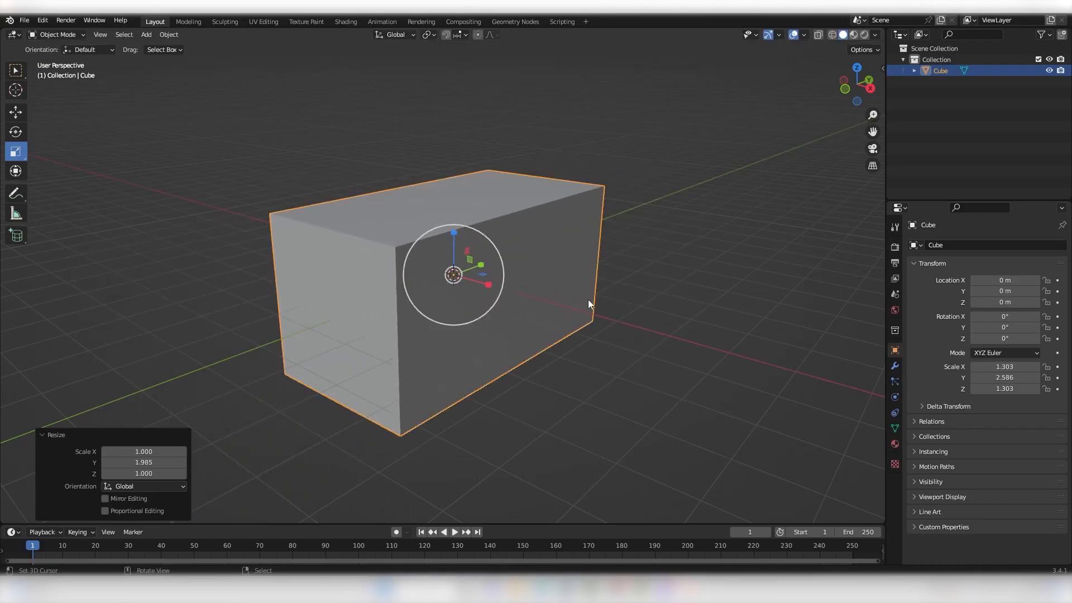
scroll(584, 297, down, 5)
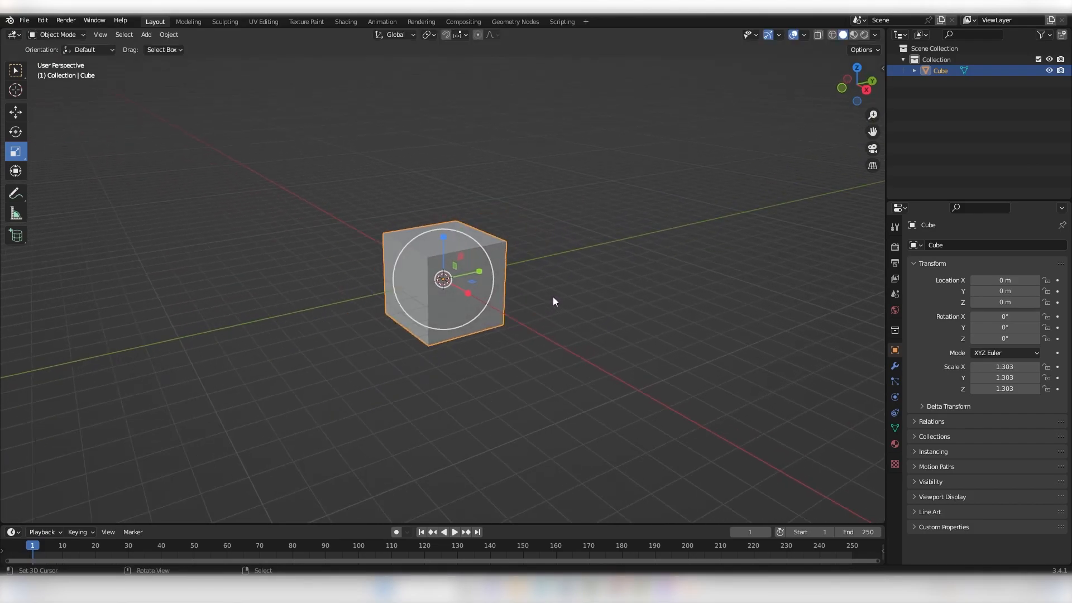
Try moving the cube about 4.19 m along X and rotating it freely with the Transform tool
click(14, 168)
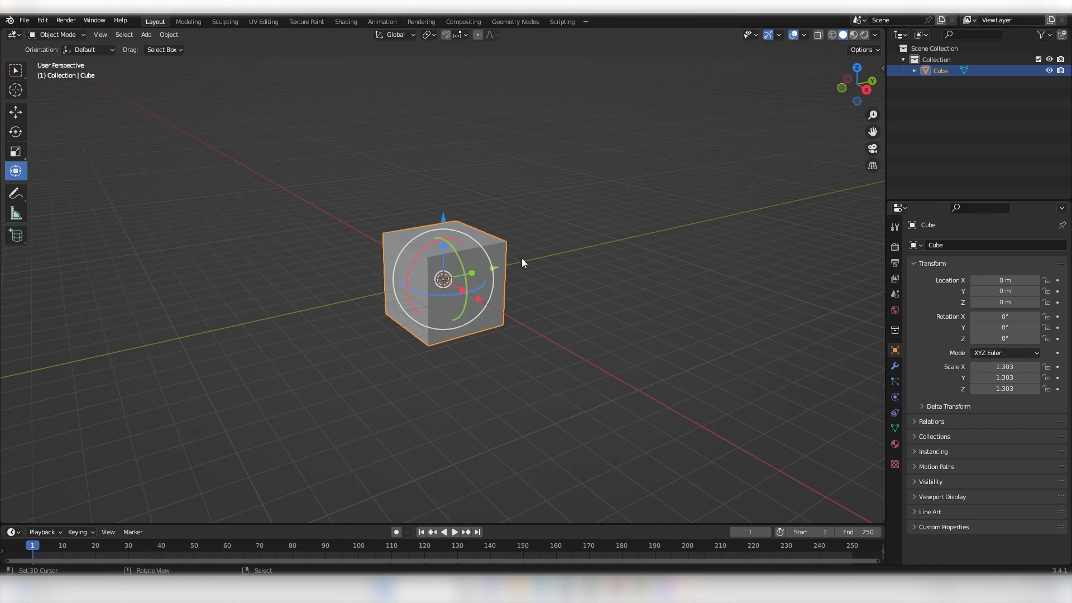
drag(444, 244, 514, 200)
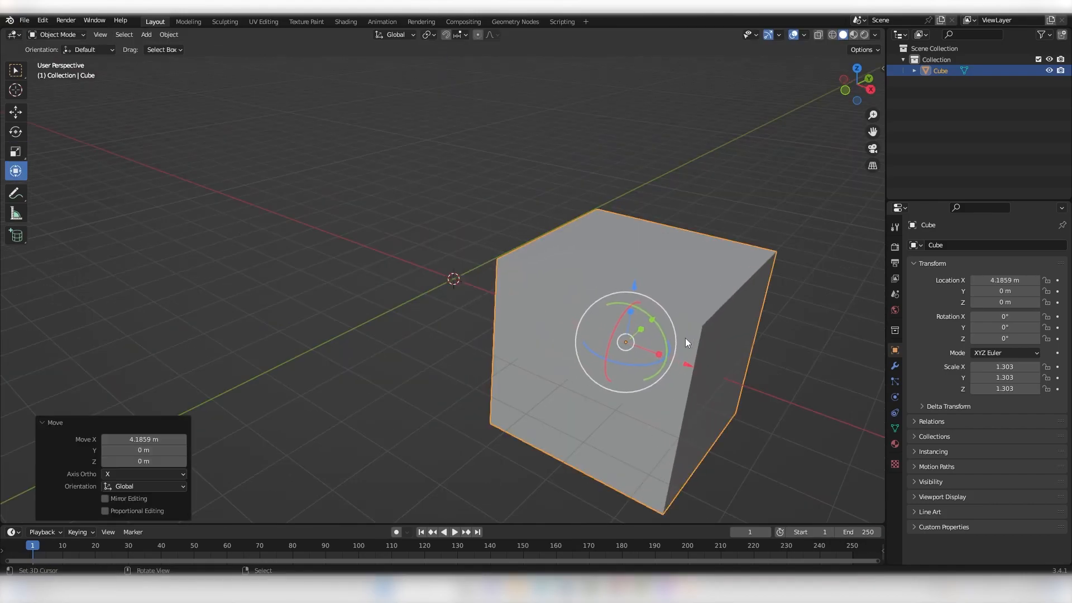
drag(628, 330, 524, 389)
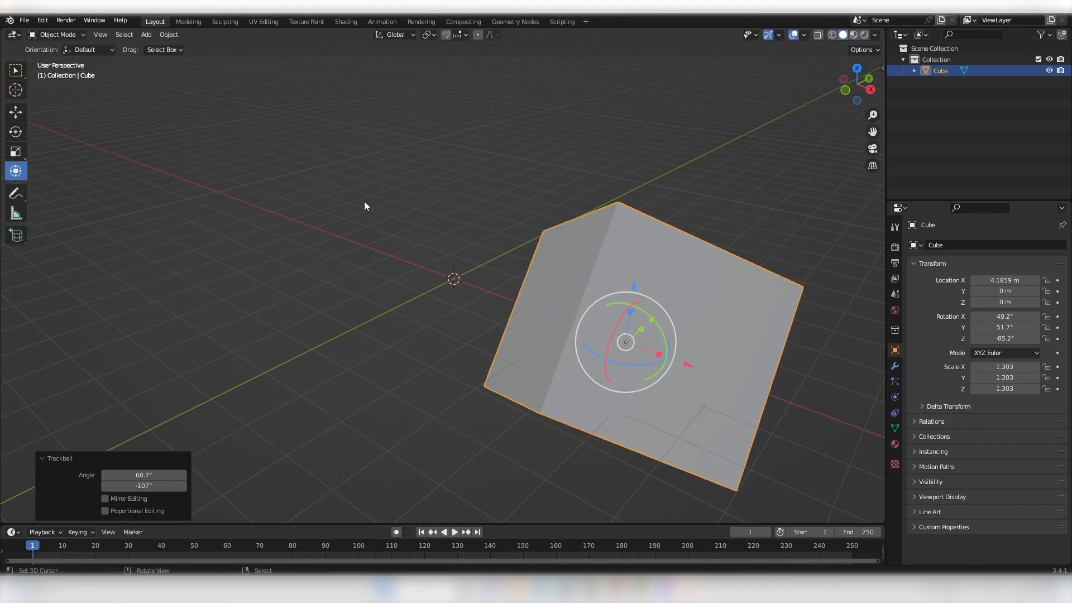
Return to the Select Box tool and freely move, rotate and scale the cube without the gizmos
click(15, 70)
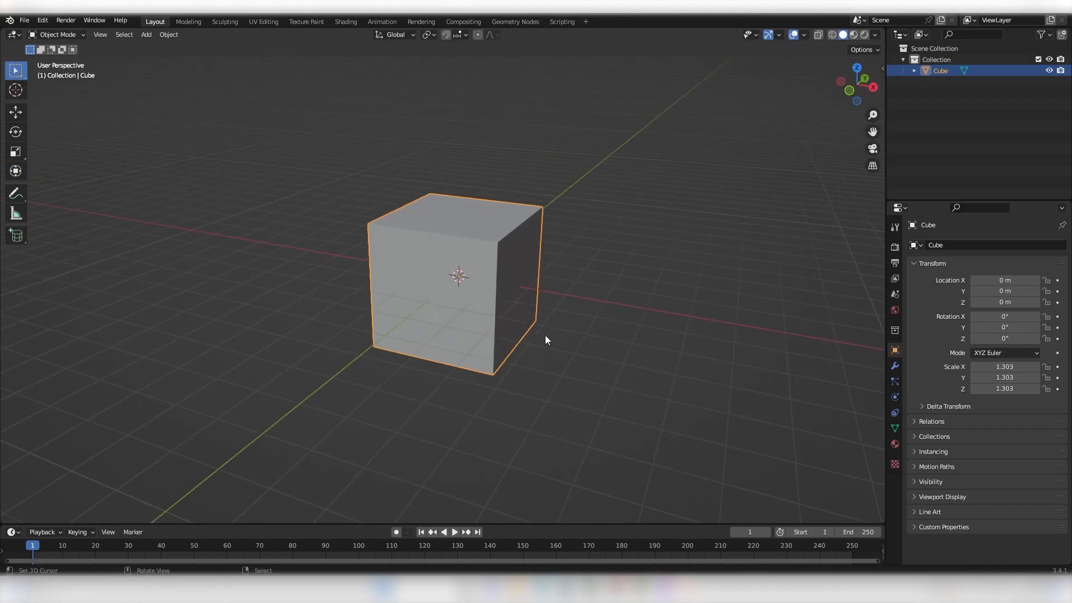
key(g)
click(612, 240)
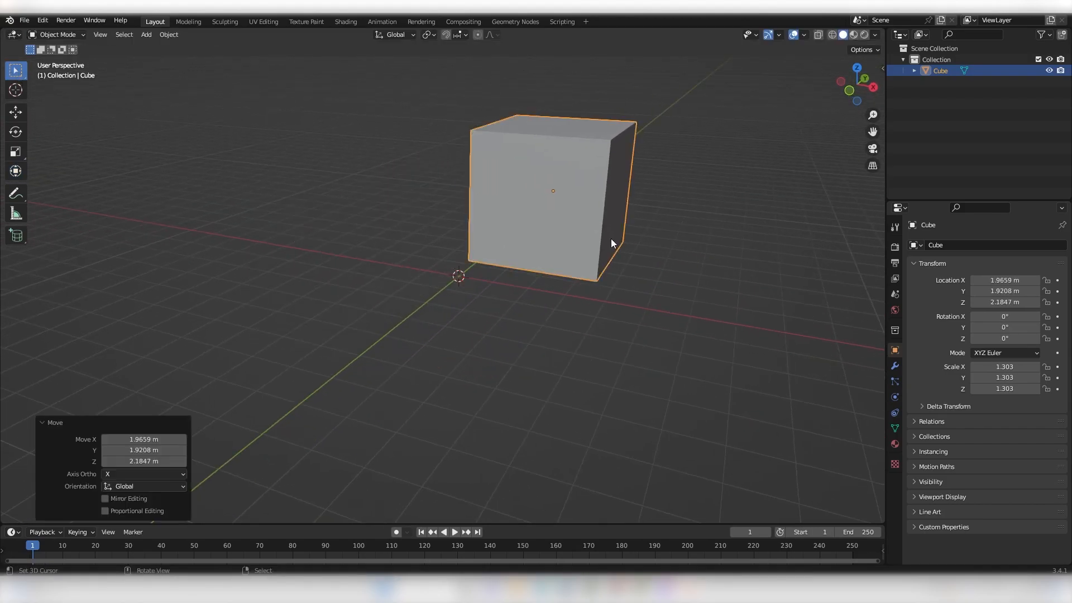
key(r)
click(558, 160)
key(s)
click(581, 179)
scroll(581, 180, down, 5)
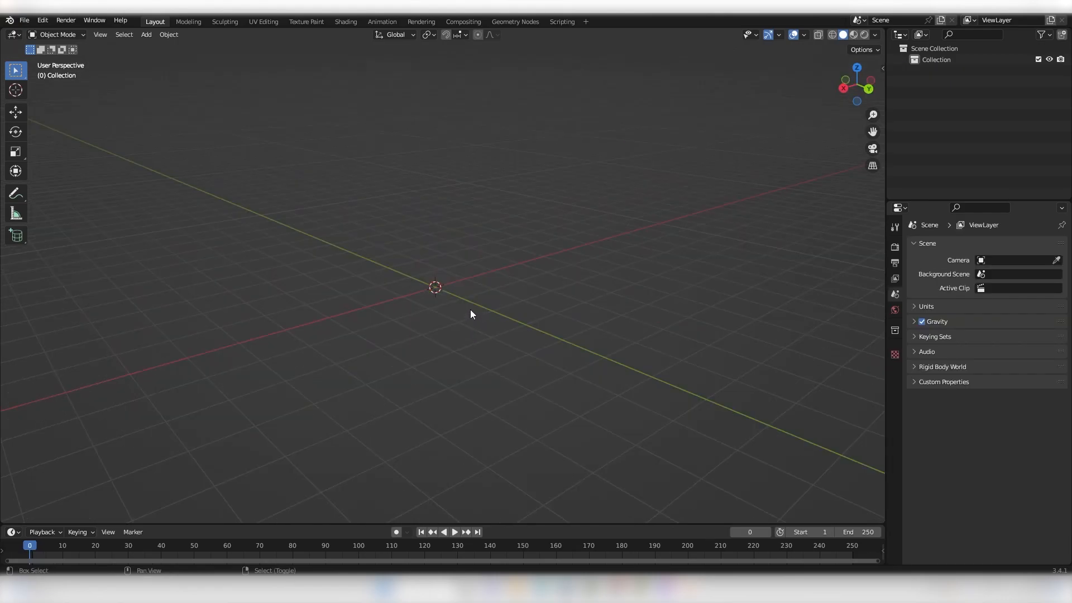
Add a cube and a cylinder at the origin, enlarging the cylinder until it encloses the cube
key(shift+a)
mouse_move(453, 306)
click(515, 321)
scroll(463, 299, down, 3)
key(shift+a)
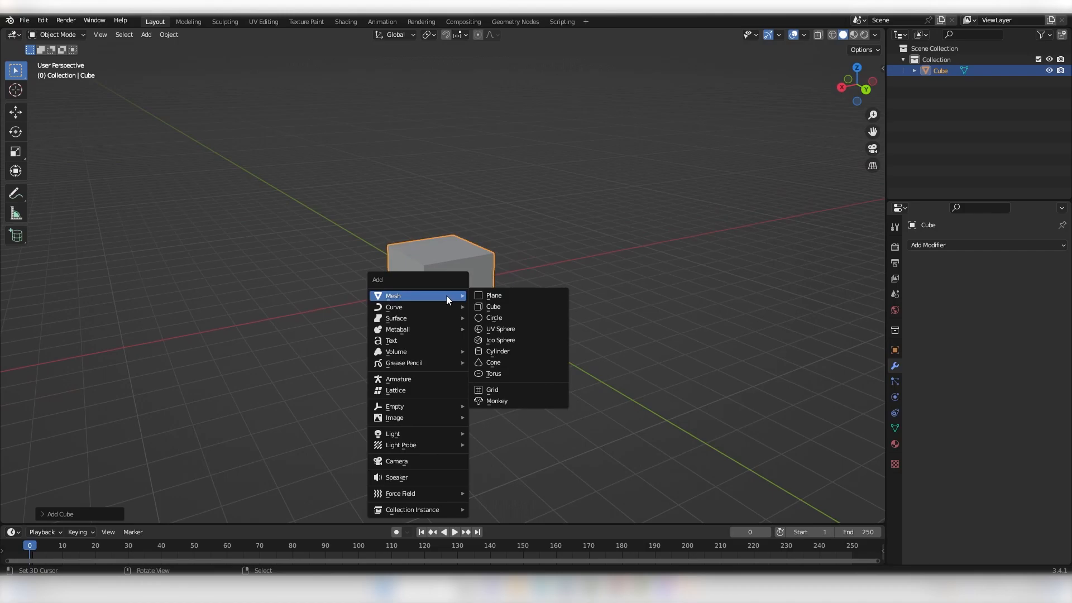
click(501, 350)
key(s)
click(551, 303)
Inspect the cube inside the cylinder in wireframe, clear the selection and return to solid shading
mouse_move(552, 303)
middle_down()
mouse_move(521, 286)
mouse_move(475, 284)
mouse_move(542, 290)
middle_up()
key(shift+z)
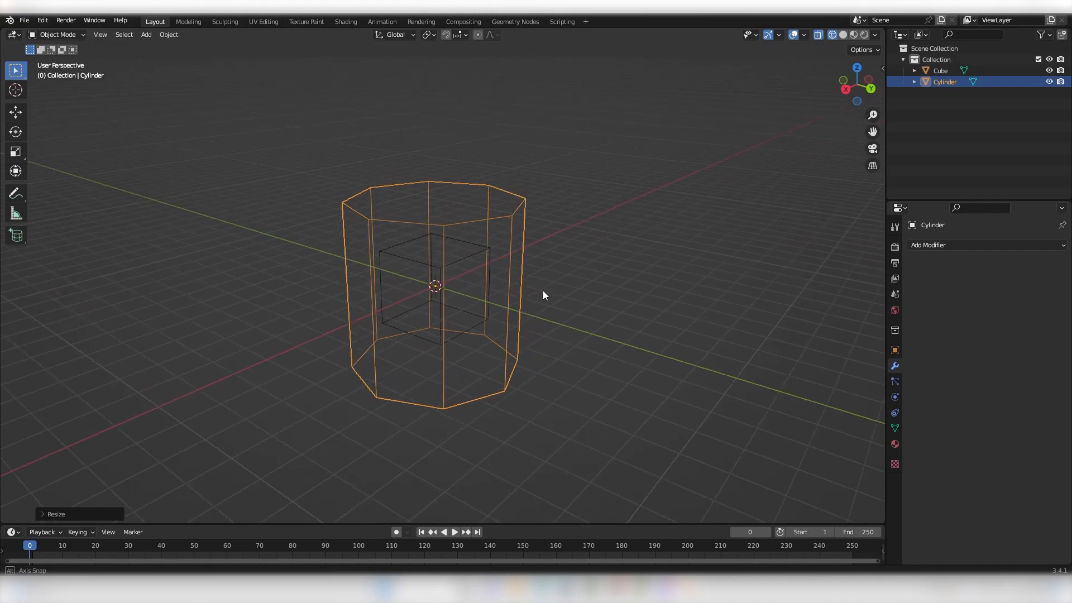
drag(612, 239, 640, 369)
key(shift+z)
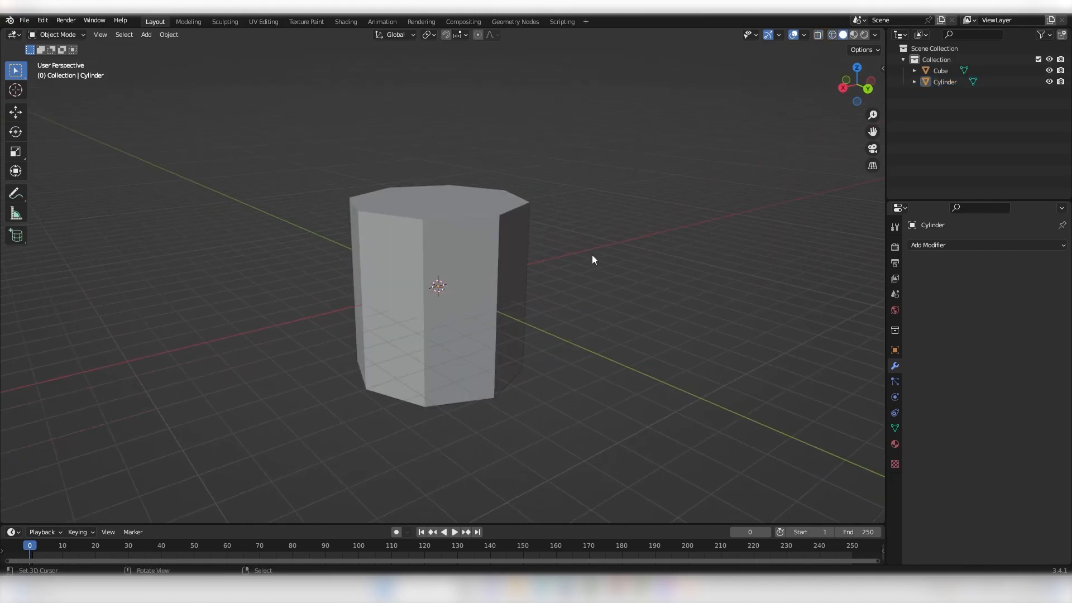
Move the cylinder along the X axis until it stands clear of the cube, and deselect it
right_click(534, 246)
middle_drag(534, 247, 492, 249)
key(g)
key(x)
click(796, 260)
key(alt+a)
middle_drag(713, 248, 738, 252)
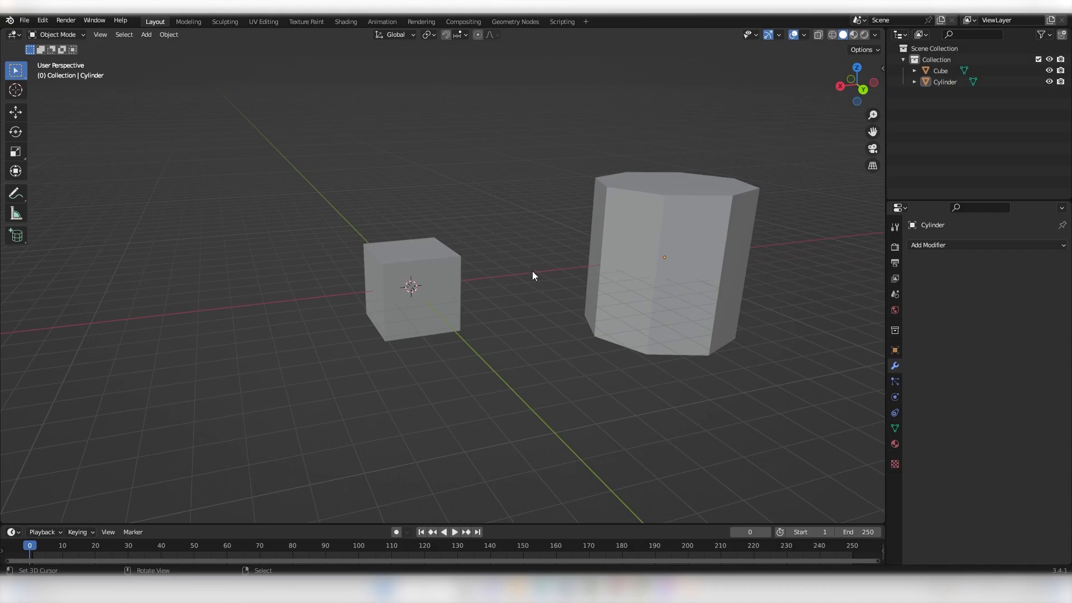
Reset the cylinder's location, and undo step by step until the cylinder's creation is reverted
right_click(631, 270)
key(alt+g)
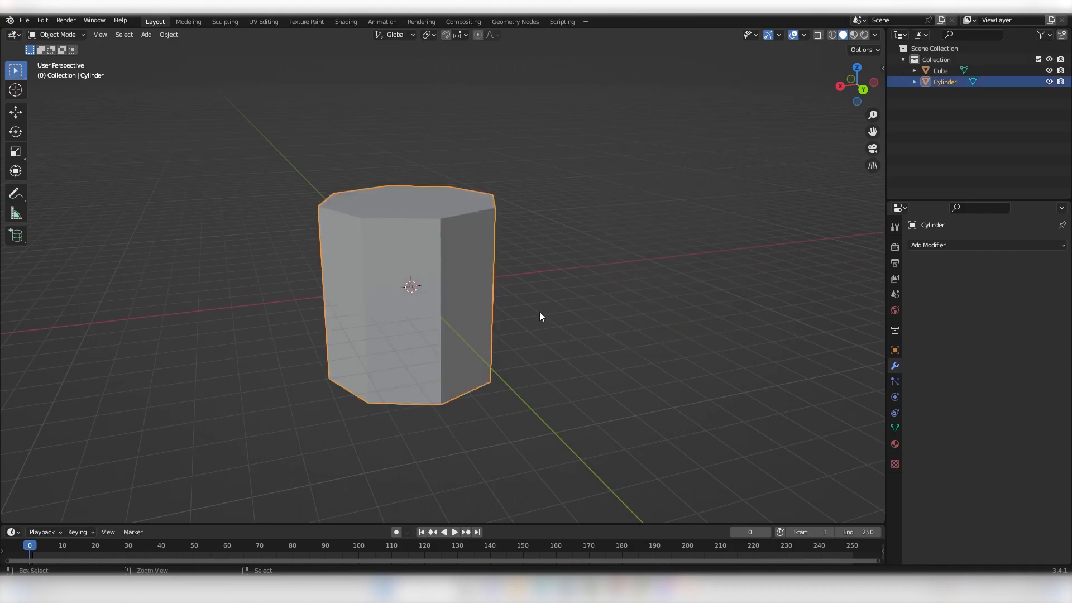
key(ctrl+z)
key(ctrl+z)
key(ctrl+z)
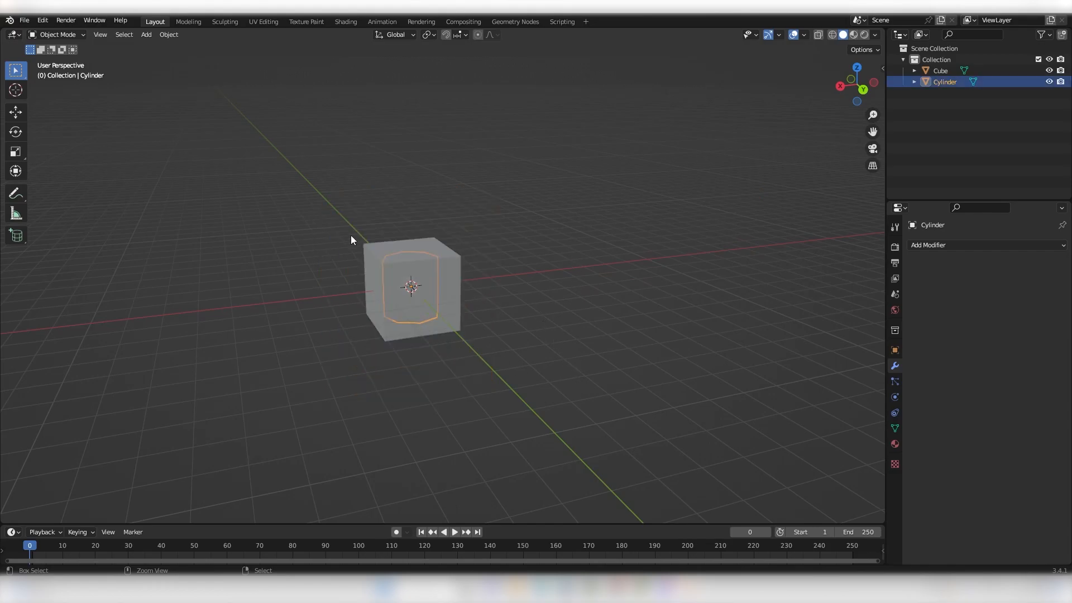
scroll(374, 286, up, 4)
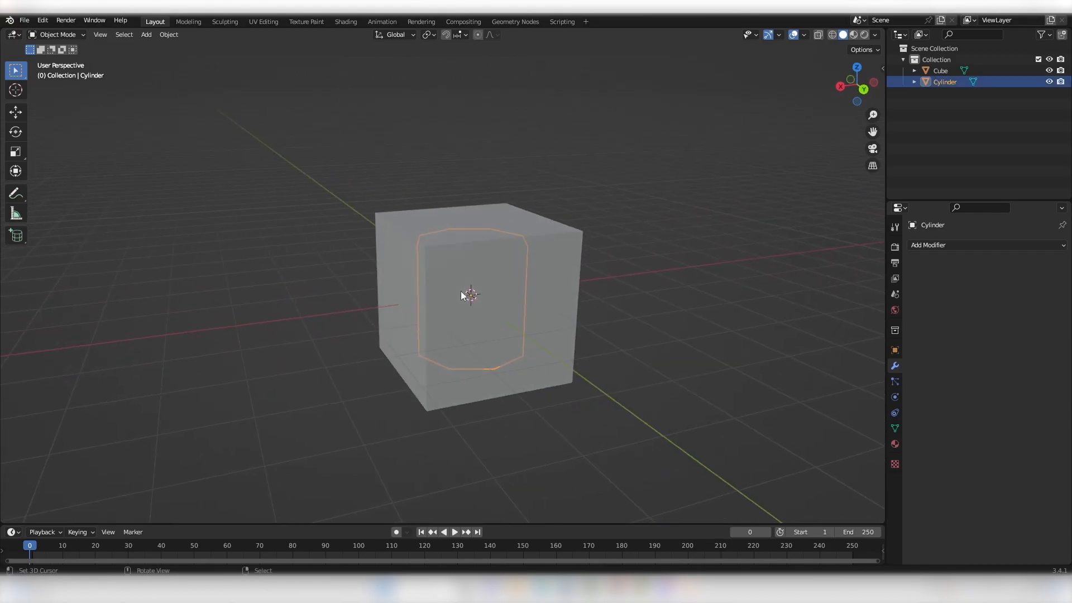
key(ctrl+z)
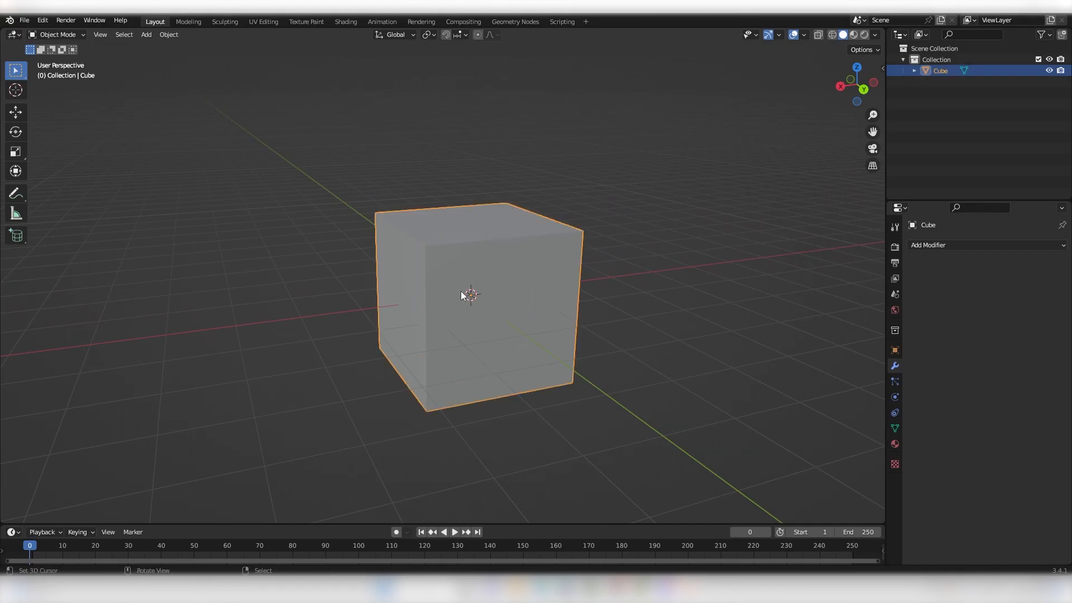
Redo the undone actions until the enlarged cylinder stands beside the cube again
key(ctrl+shift+z)
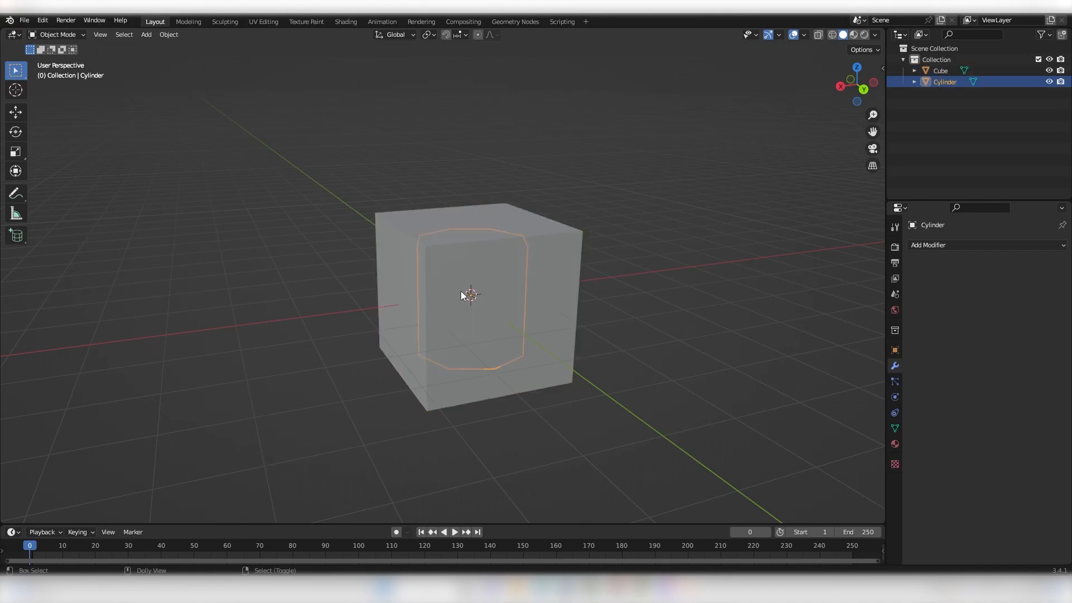
key(ctrl+shift+z)
key(ctrl+shift+z)
scroll(461, 292, down, 3)
mouse_move(487, 291)
middle_down()
mouse_move(495, 290)
mouse_move(477, 303)
middle_up()
key(ctrl+shift+z)
key(ctrl+shift+z)
scroll(496, 291, down, 2)
key(ctrl+shift+z)
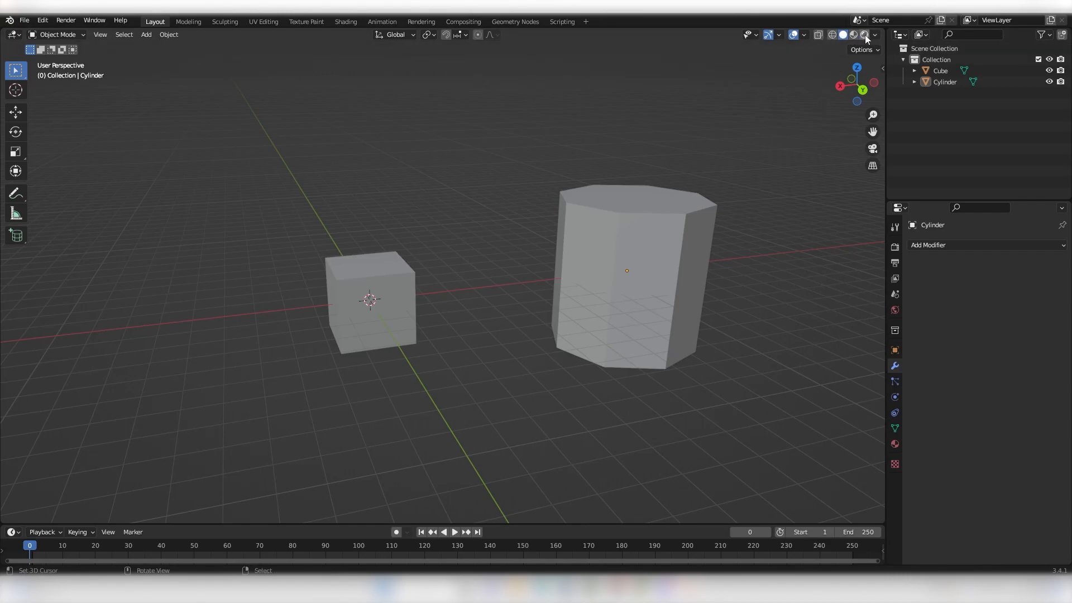
Examine the cube and cylinder in wireframe shading and switch back to solid shading
click(832, 34)
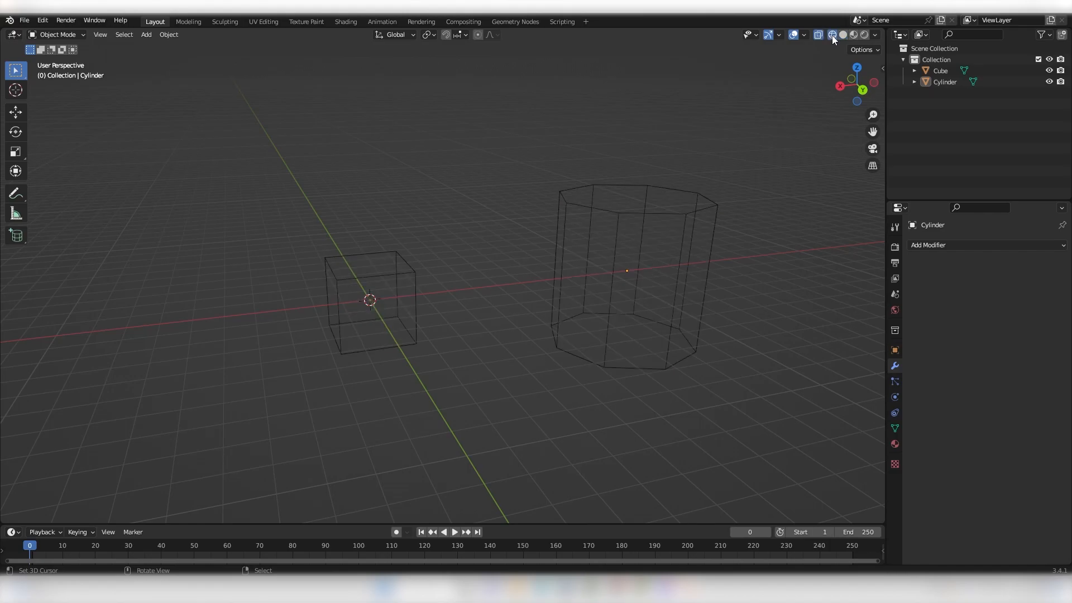
scroll(736, 152, up, 2)
middle_drag(735, 152, 637, 148)
scroll(593, 149, down, 2)
shift+middle_drag(553, 152, 639, 142)
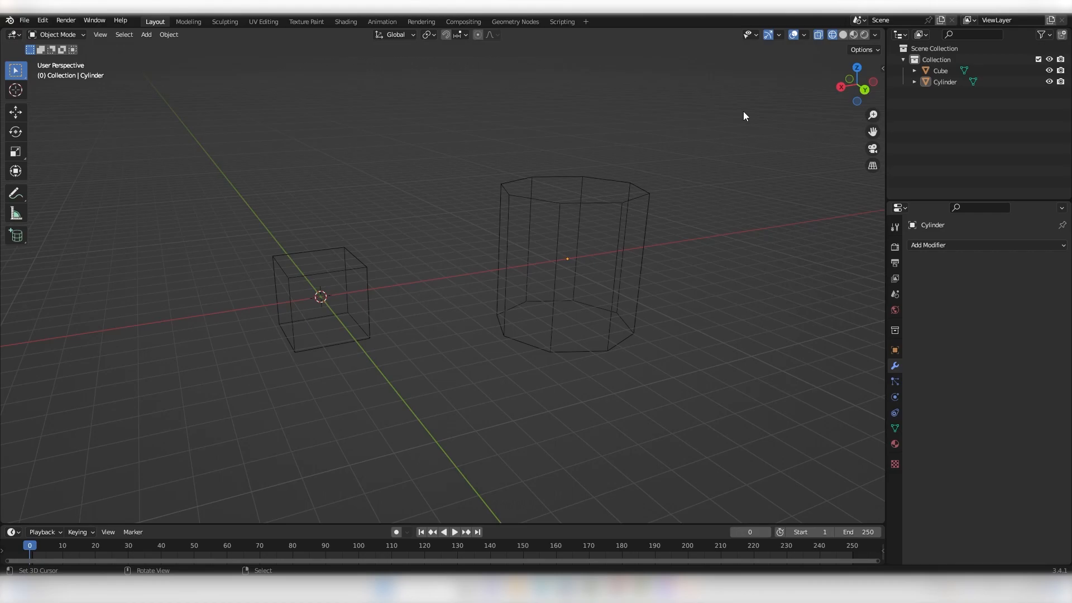
key(shift+z)
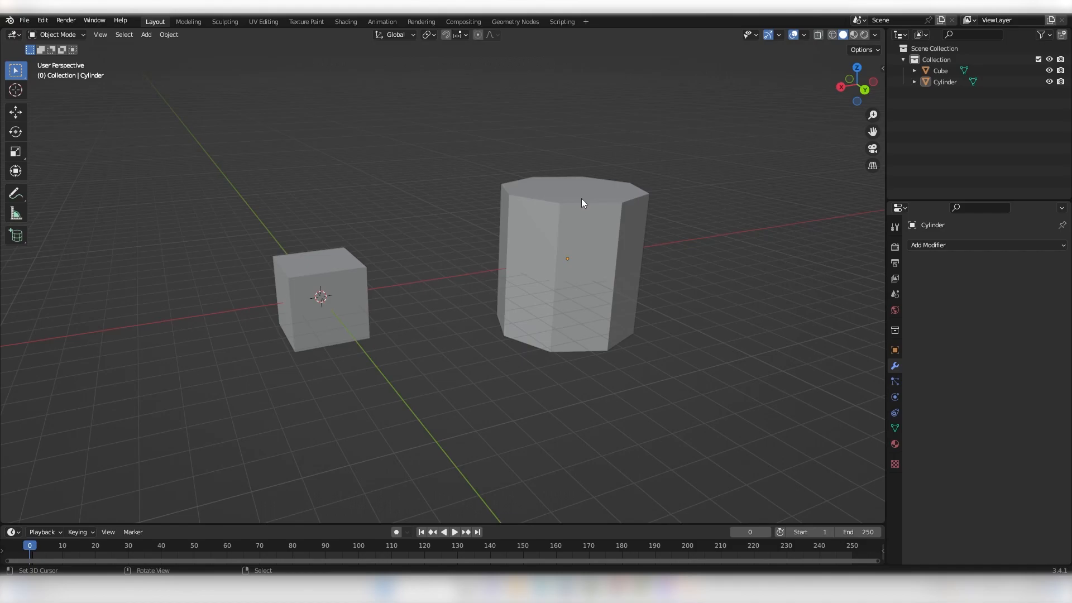
Add a 2.69 m cube at the world origin of the empty scene
scroll(491, 219, left, 5)
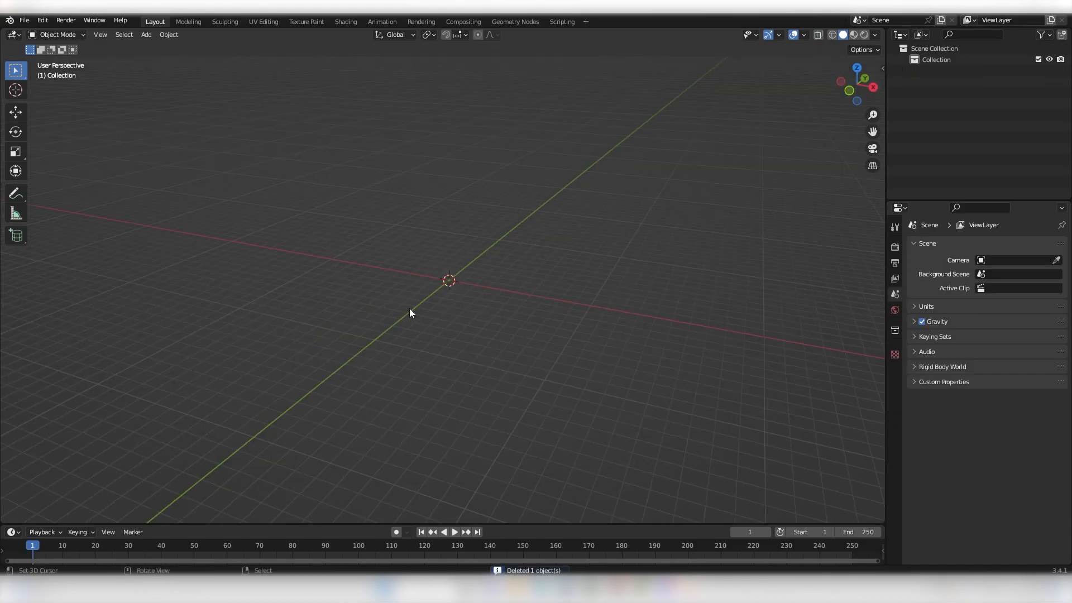
scroll(465, 280, up, 2)
middle_drag(482, 274, 464, 283)
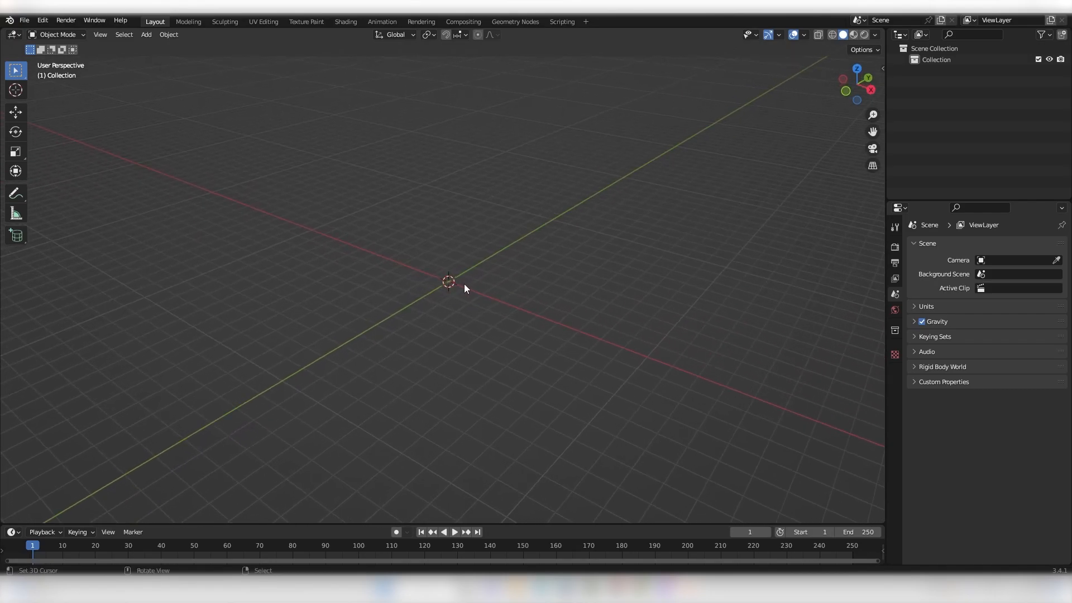
middle_drag(446, 290, 436, 280)
key(shift+a)
mouse_move(437, 280)
click(477, 290)
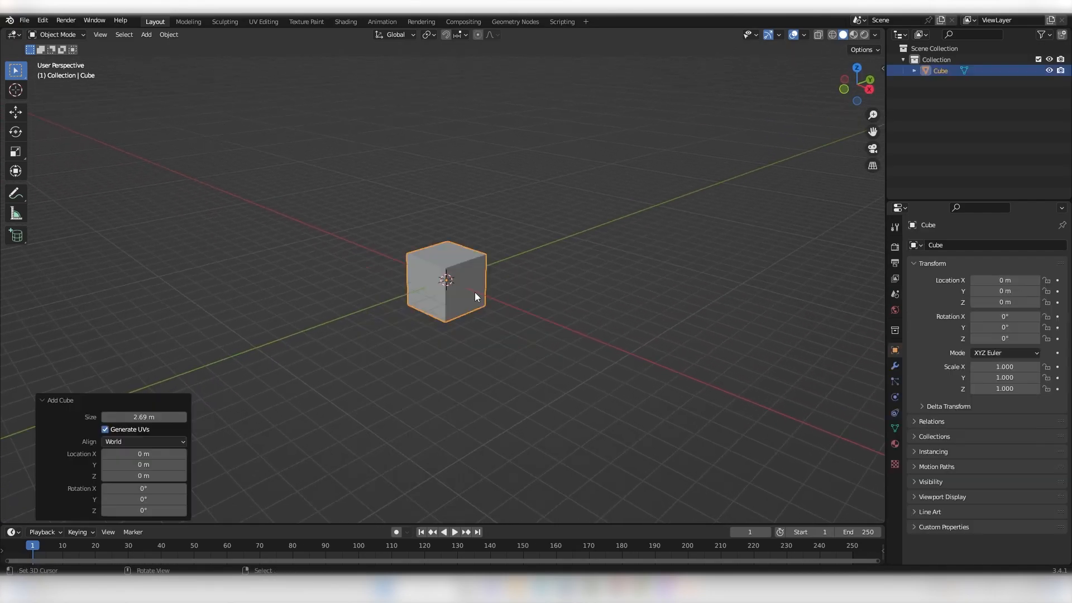
Raise the cube about 1.59 m along the Z axis
scroll(454, 291, up, 3)
scroll(459, 313, down, 1)
key(g)
key(z)
click(461, 302)
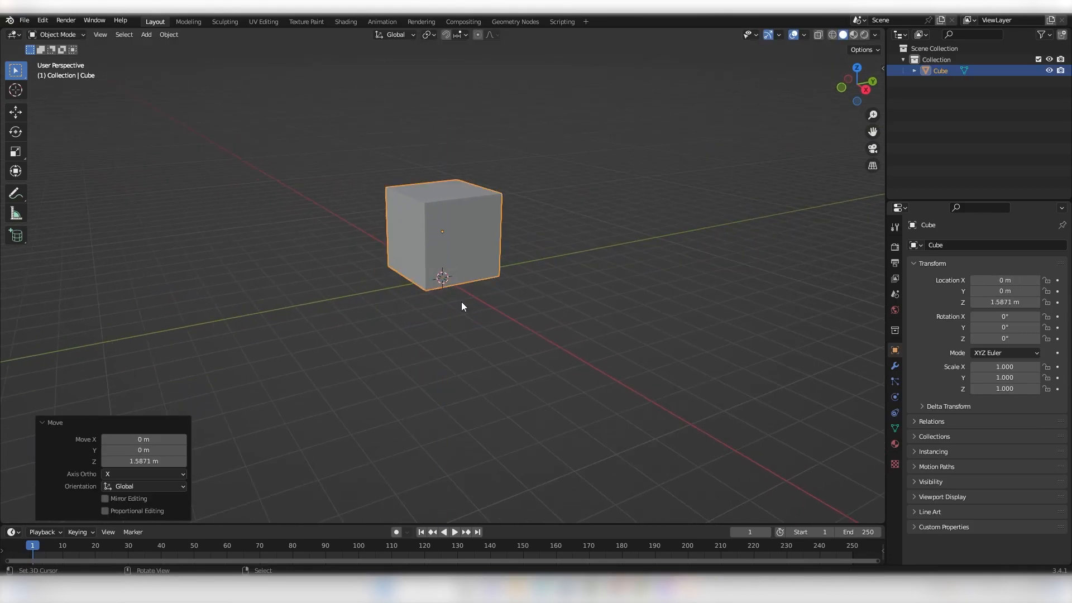
Duplicate the raised cube and place the copy about 1.11 m along the X axis
middle_drag(461, 301, 513, 298)
key(shift+d)
key(x)
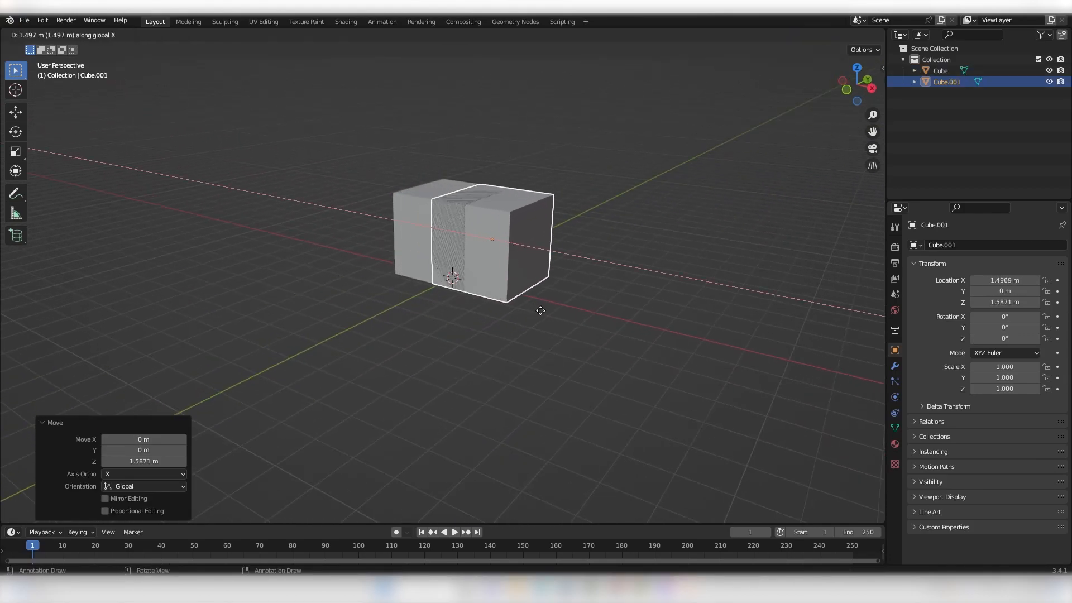
click(553, 314)
Scale the duplicate uniformly to about 0.502 and lower it about 0.68 m along Z
key(s)
click(564, 306)
key(g)
key(z)
click(523, 304)
Narrow the duplicate to a scale of about 0.239 along Y, and adjust its scale along X
middle_drag(523, 303, 578, 310)
key(s)
key(y)
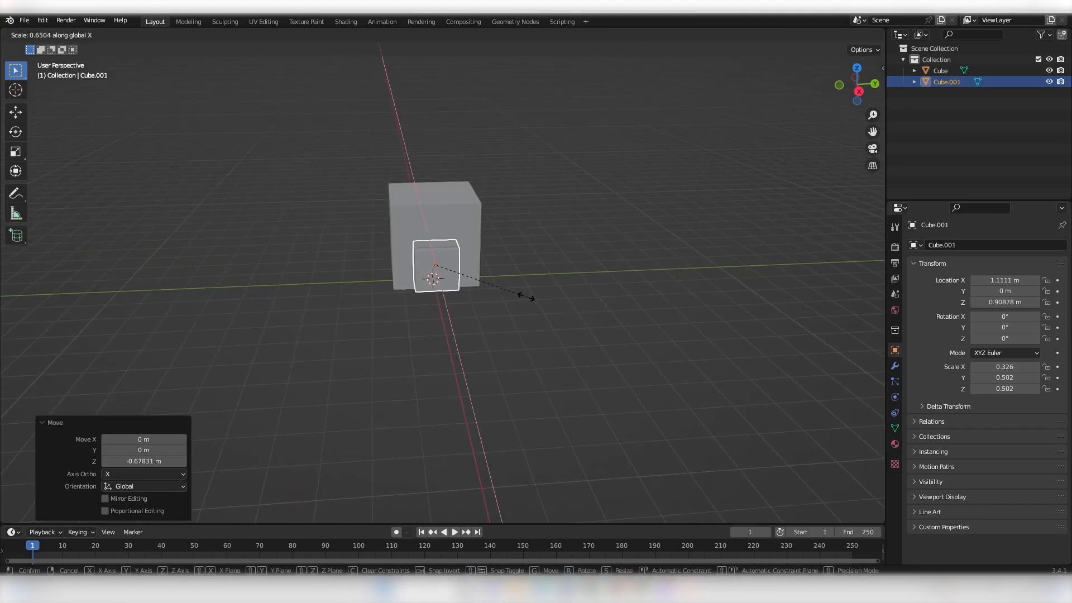
click(474, 278)
mouse_move(474, 278)
middle_down()
mouse_move(488, 247)
mouse_move(470, 263)
middle_up()
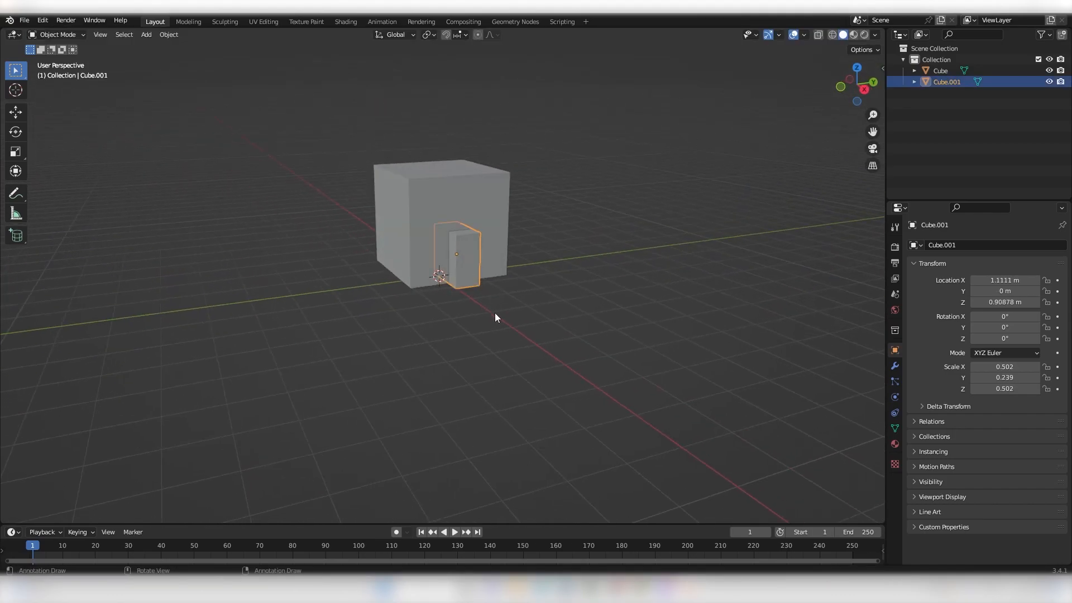
key(s)
key(y)
key(x)
click(518, 311)
click(518, 311)
Delete the small duplicate and the large cube, leaving the scene empty
middle_drag(518, 311, 502, 277)
right_click(492, 273)
right_click(484, 269)
key(Delete)
right_click(447, 246)
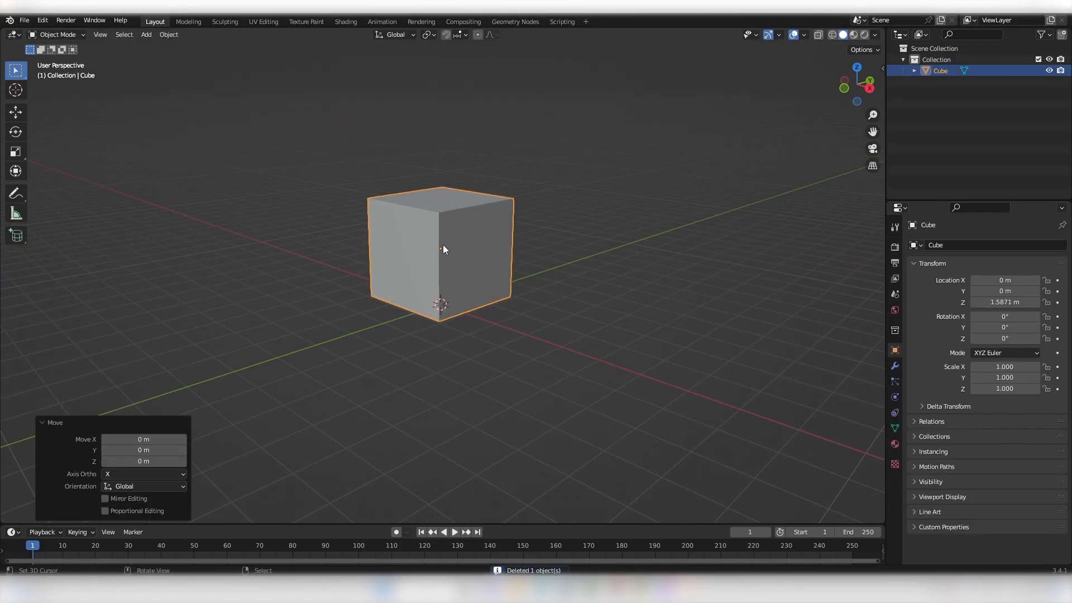
key(Delete)
Add a cylinder at the world origin and set its vertex count to 8
key(shift+a)
mouse_move(456, 250)
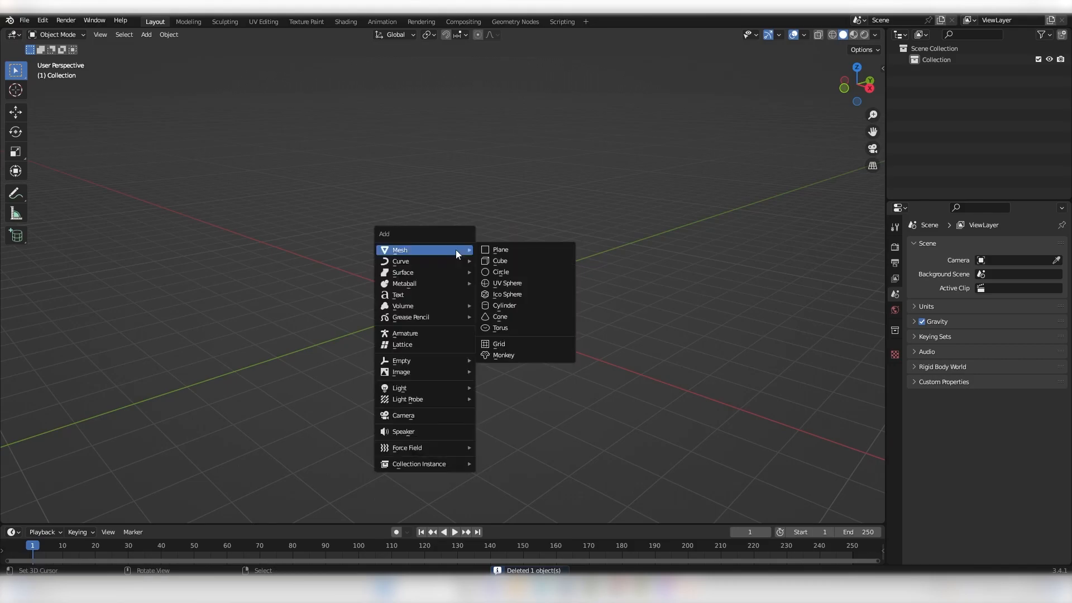
click(516, 305)
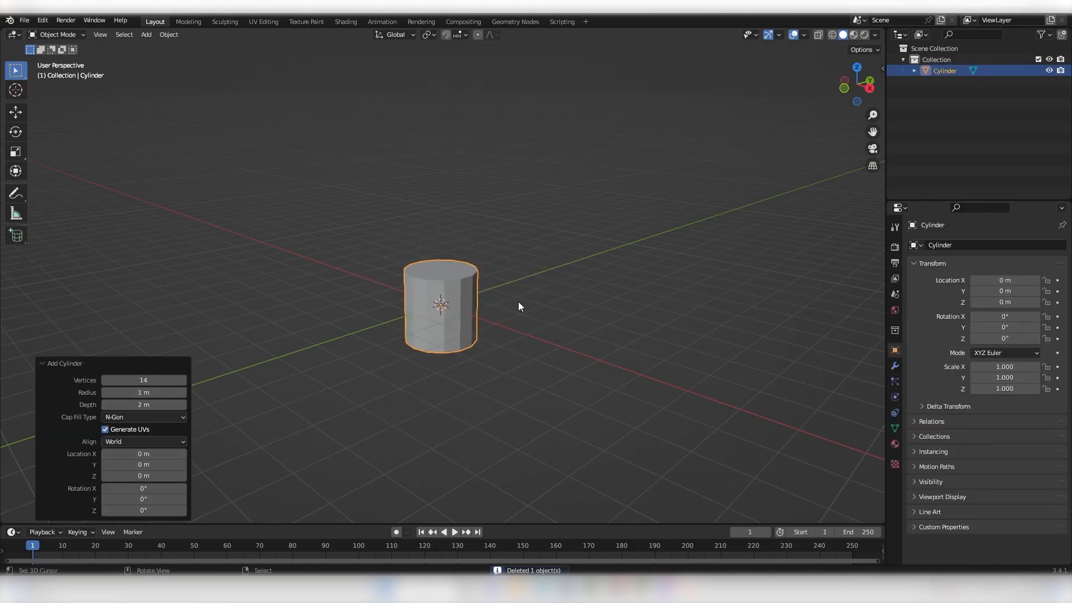
click(78, 365)
click(79, 513)
click(159, 380)
text(8)
key(Return)
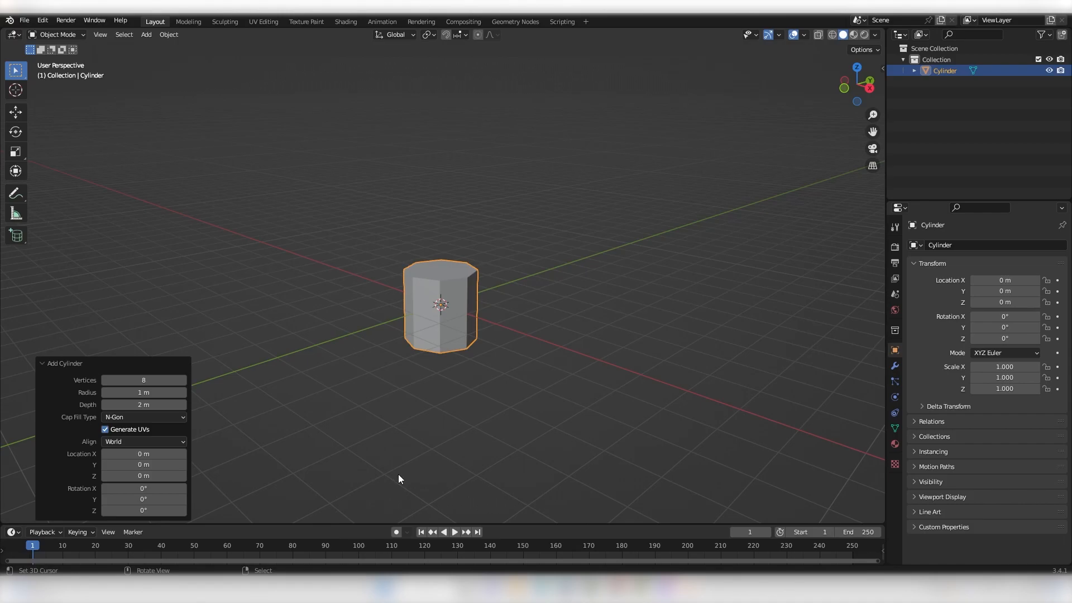
Collapse the Add Cylinder settings, clear the selection, and select the cylinder again
scroll(460, 354, up, 1)
middle_drag(460, 354, 474, 326)
click(165, 371)
scroll(507, 346, up, 1)
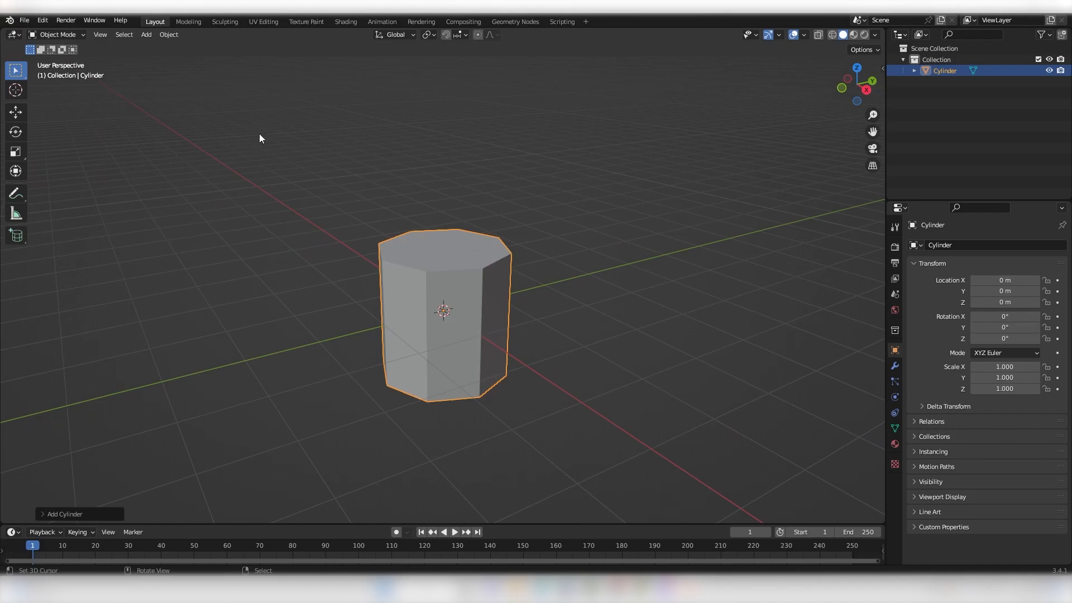
click(249, 385)
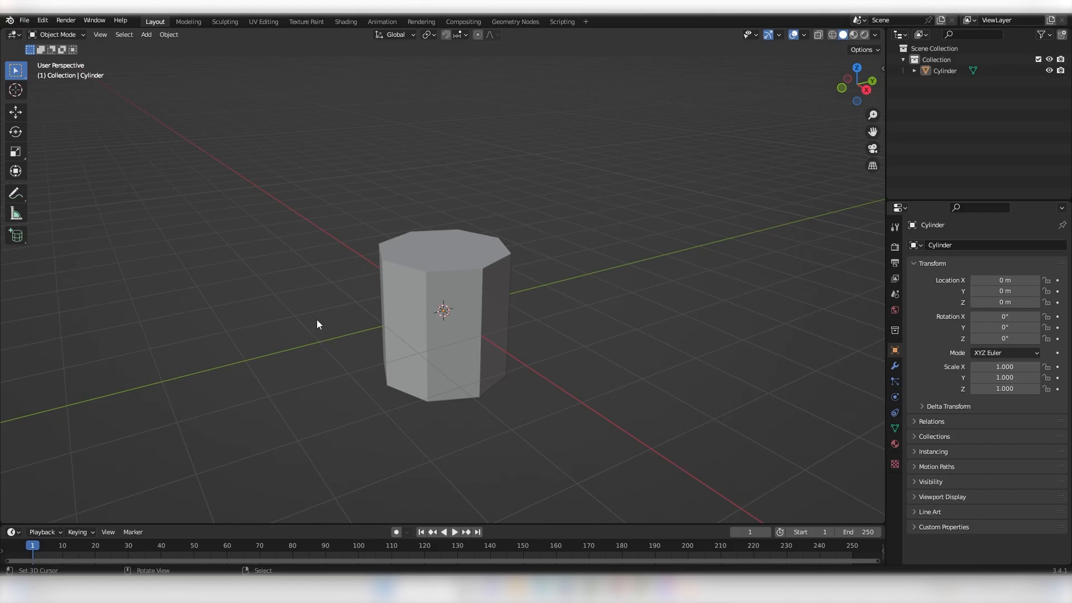
click(452, 277)
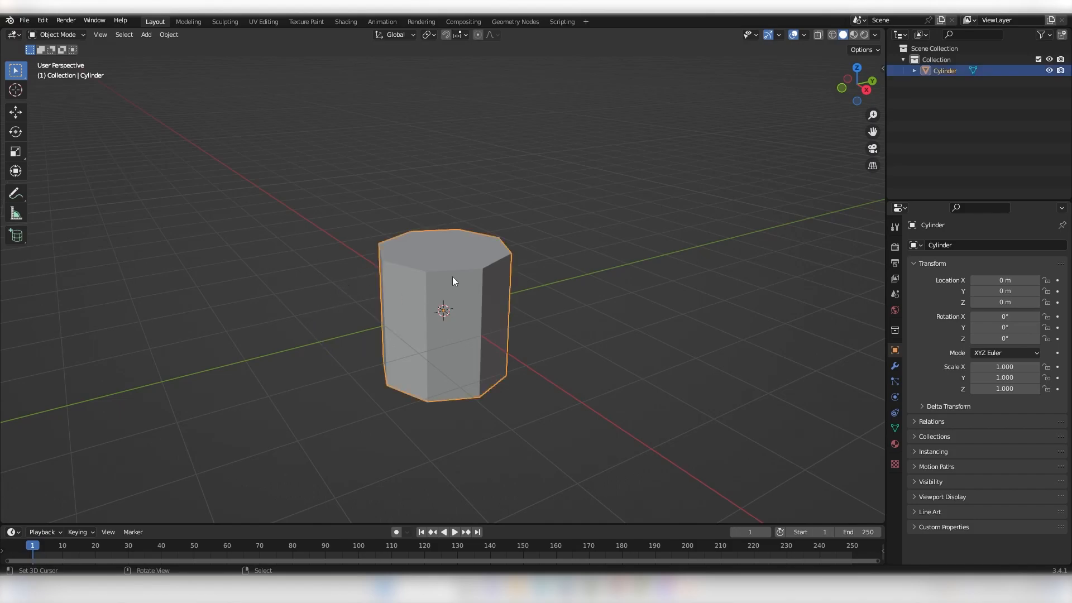
click(592, 174)
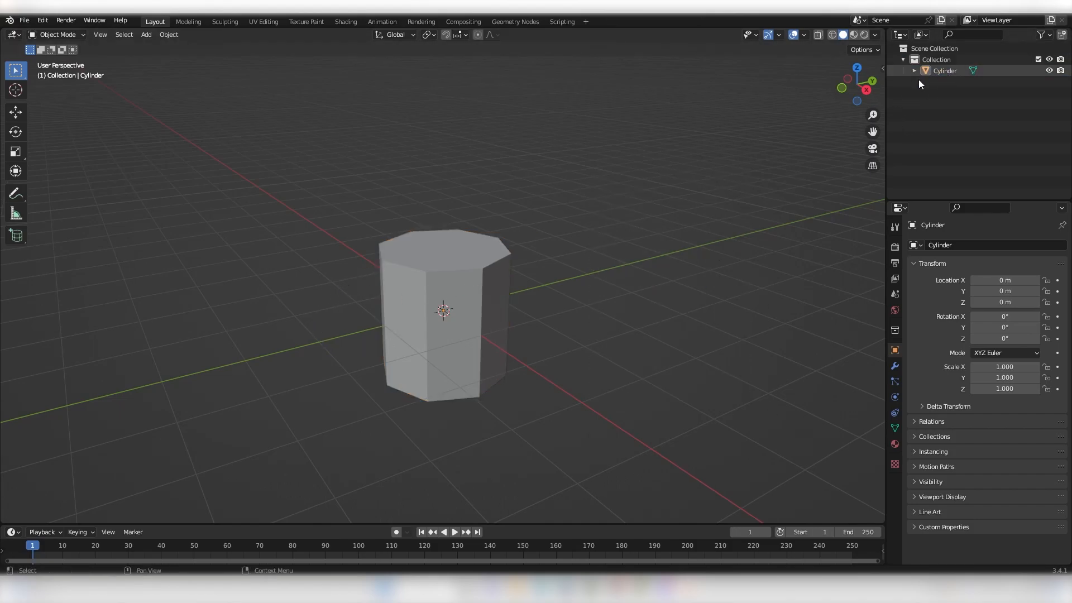
click(945, 70)
Switch the cylinder from Object Mode to Edit Mode
middle_drag(454, 269, 486, 264)
scroll(479, 236, up, 3)
scroll(344, 260, down, 5)
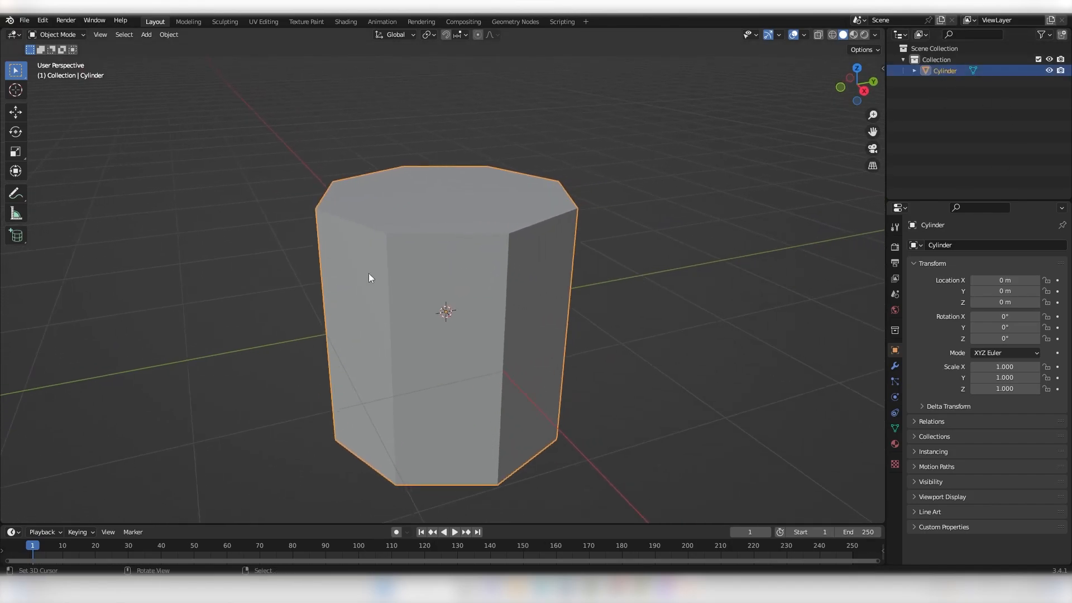
scroll(413, 249, up, 5)
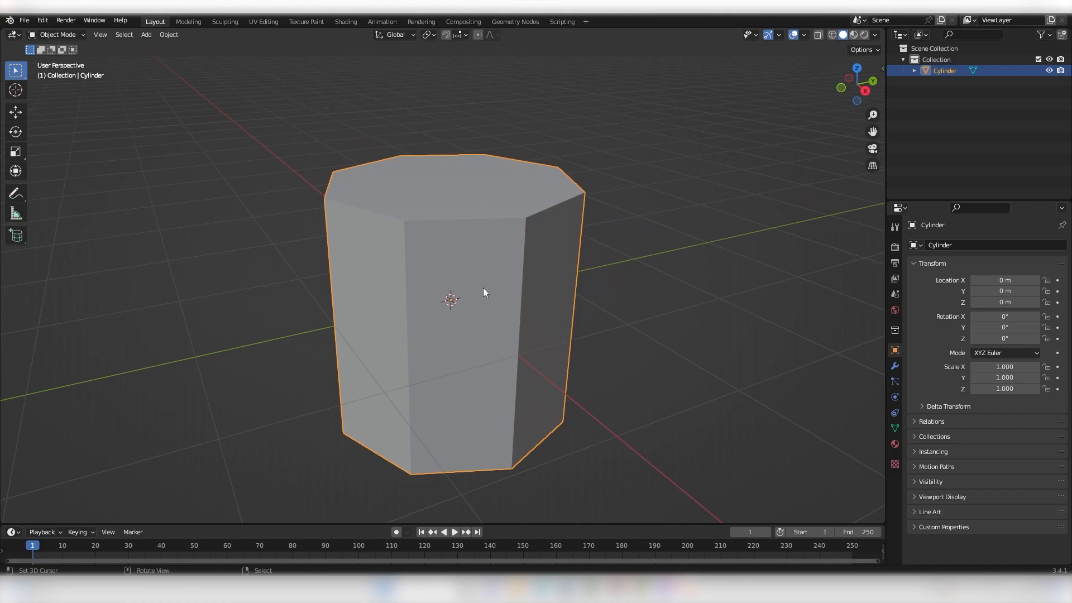
scroll(481, 286, down, 4)
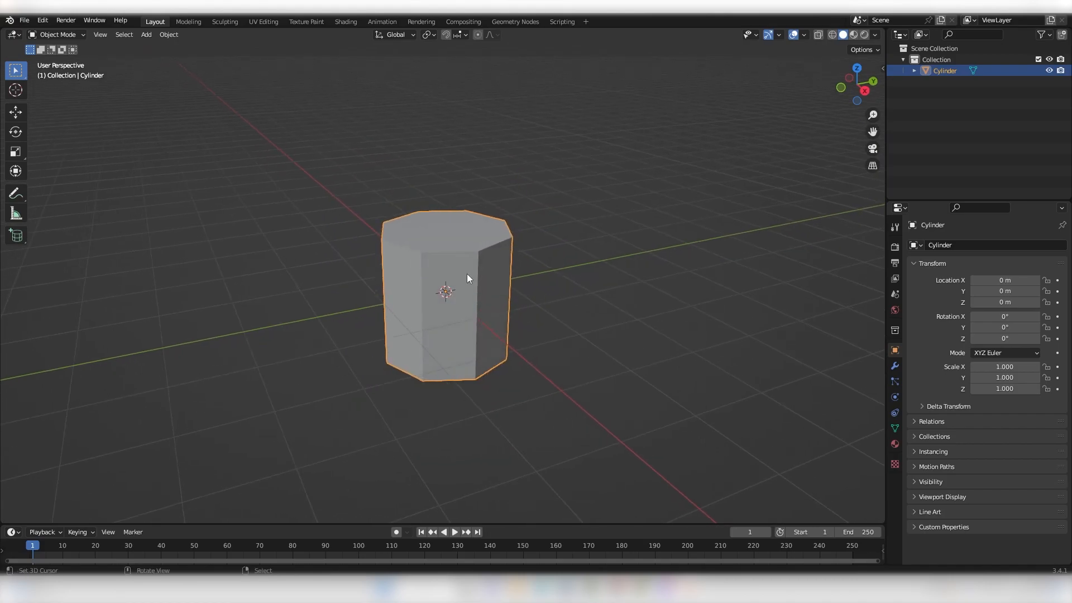
key(Tab)
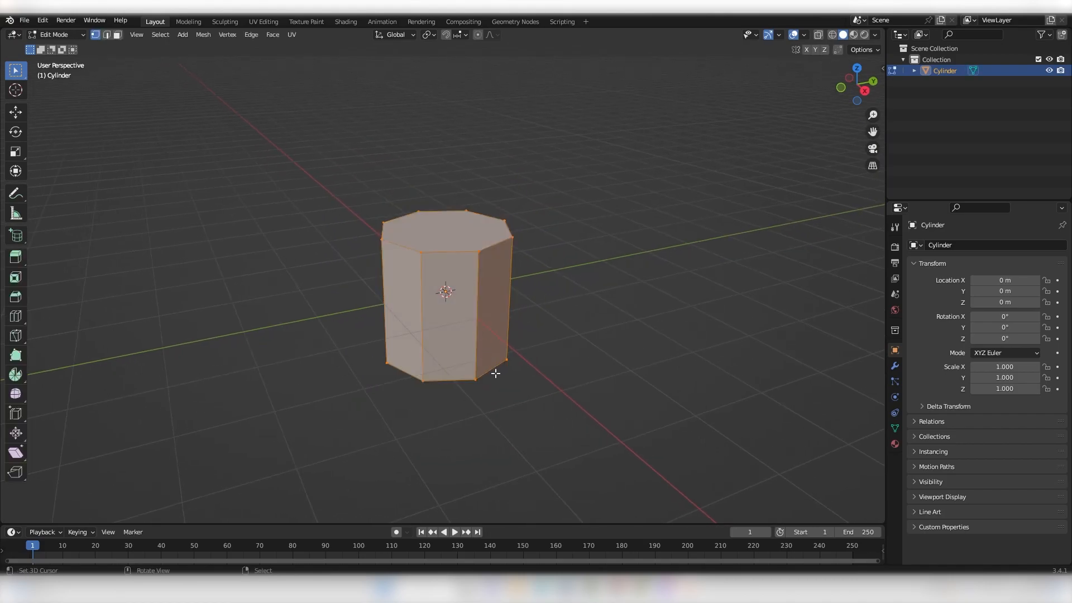
key(Tab)
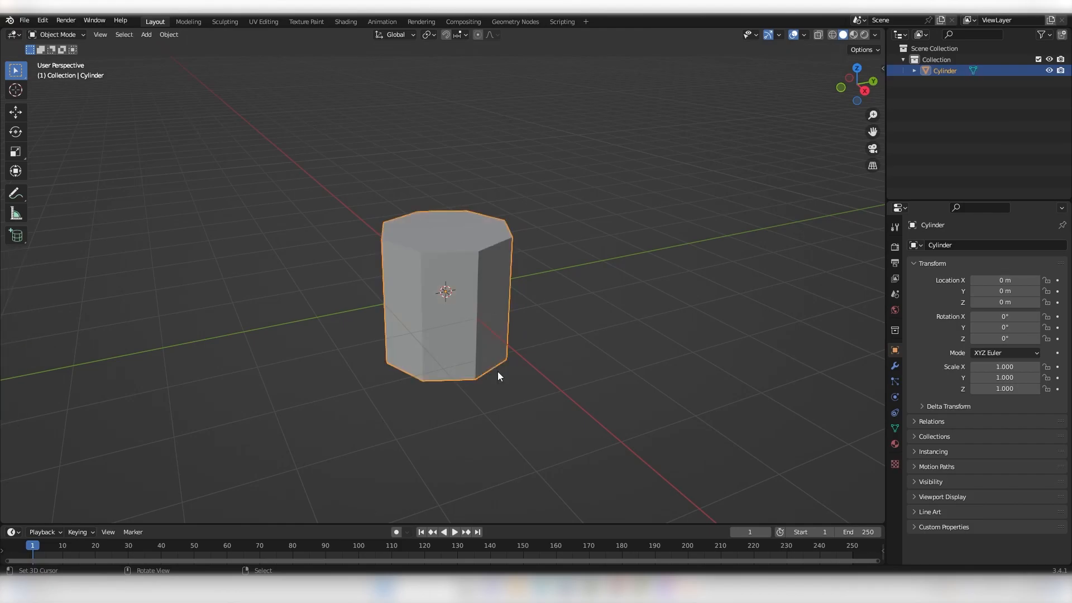
click(59, 35)
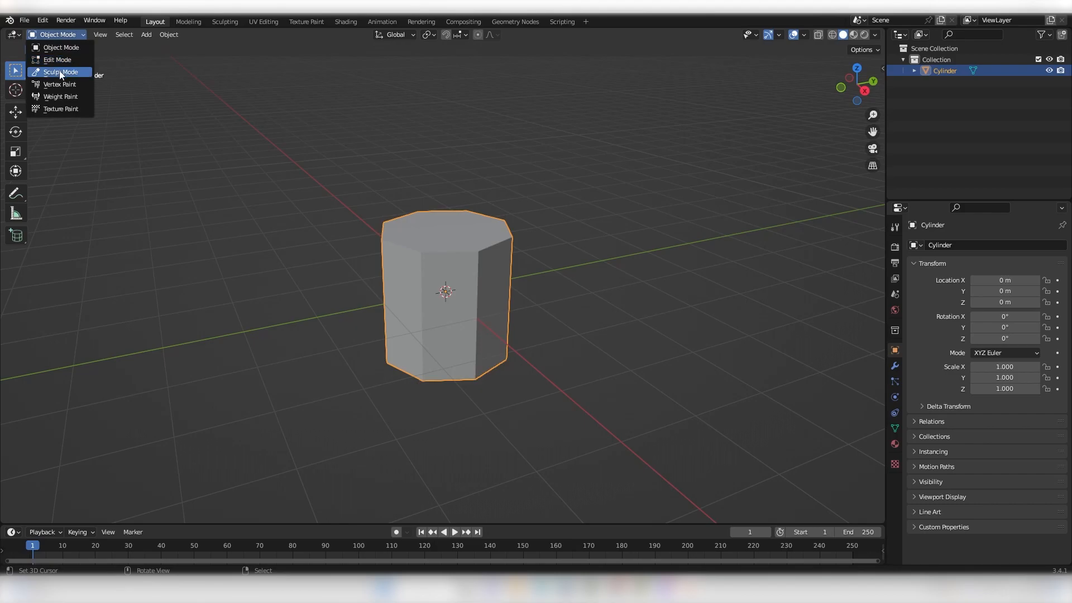
click(60, 62)
Examine the cylinder's vertices, edges and faces in Edit Mode from several angles and distances
scroll(430, 214, up, 1)
middle_drag(430, 215, 410, 250)
scroll(429, 214, down, 1)
scroll(464, 218, up, 2)
scroll(435, 260, up, 2)
scroll(404, 241, down, 4)
scroll(502, 268, up, 4)
scroll(503, 268, down, 3)
scroll(474, 249, down, 1)
shift+middle_drag(494, 265, 521, 273)
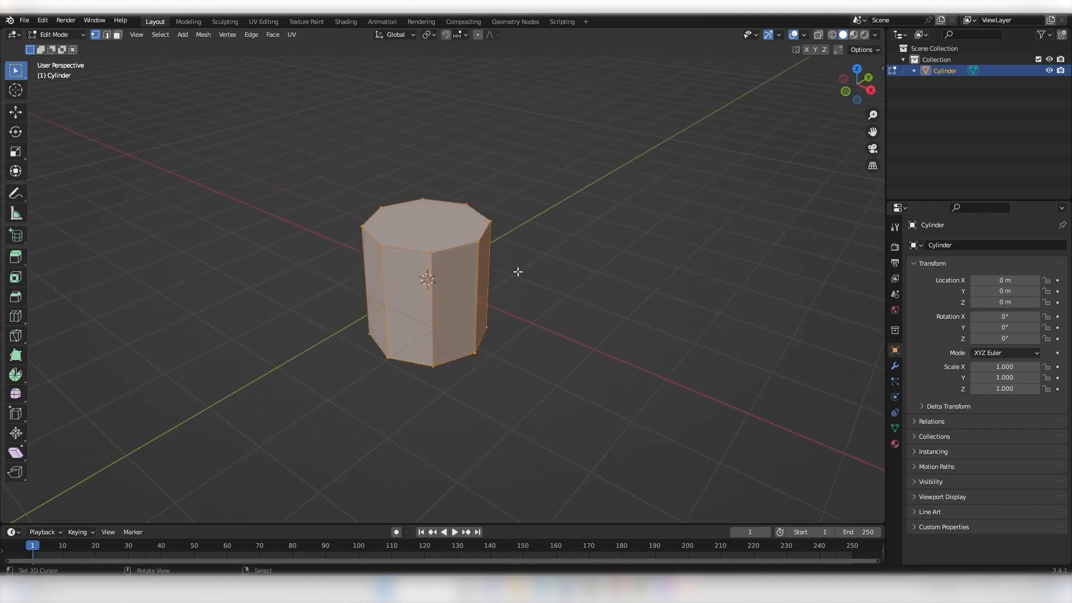
scroll(497, 266, up, 1)
Clear the mesh selection, select the cylinder's whole mesh, and clear the selection again
key(Left)
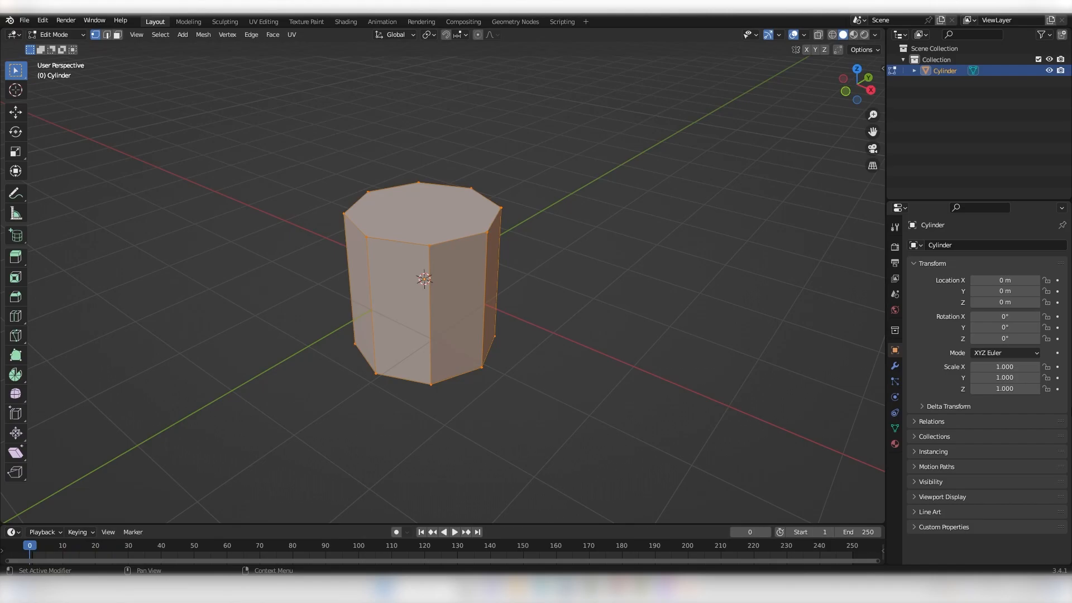
middle_drag(781, 400, 787, 399)
key(alt+a)
shift+middle_drag(619, 354, 639, 379)
middle_drag(639, 380, 625, 368)
scroll(624, 369, up, 1)
shift+middle_drag(625, 369, 626, 345)
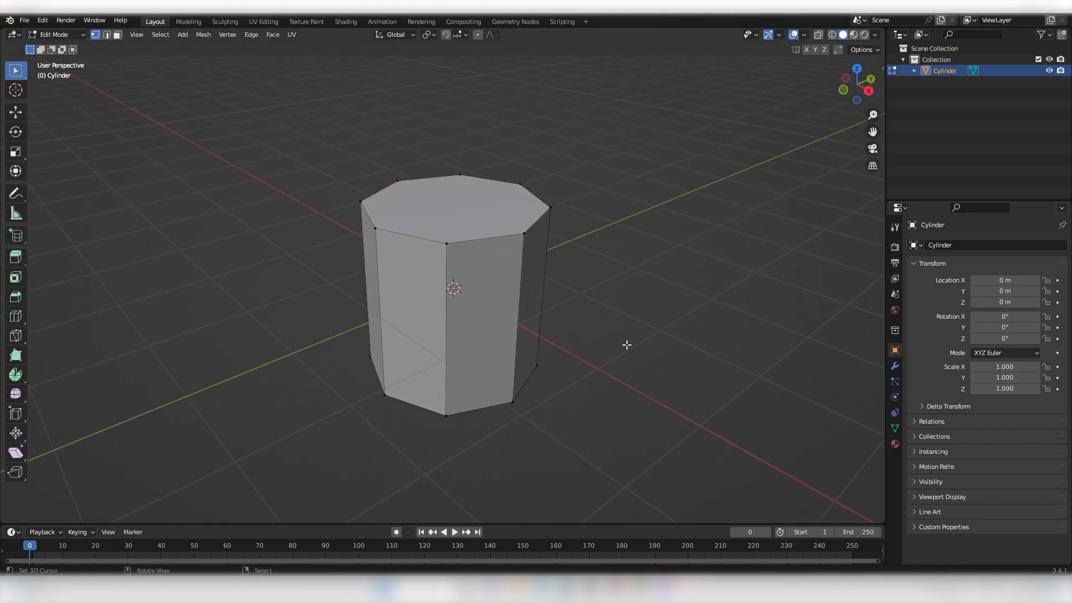
key(a)
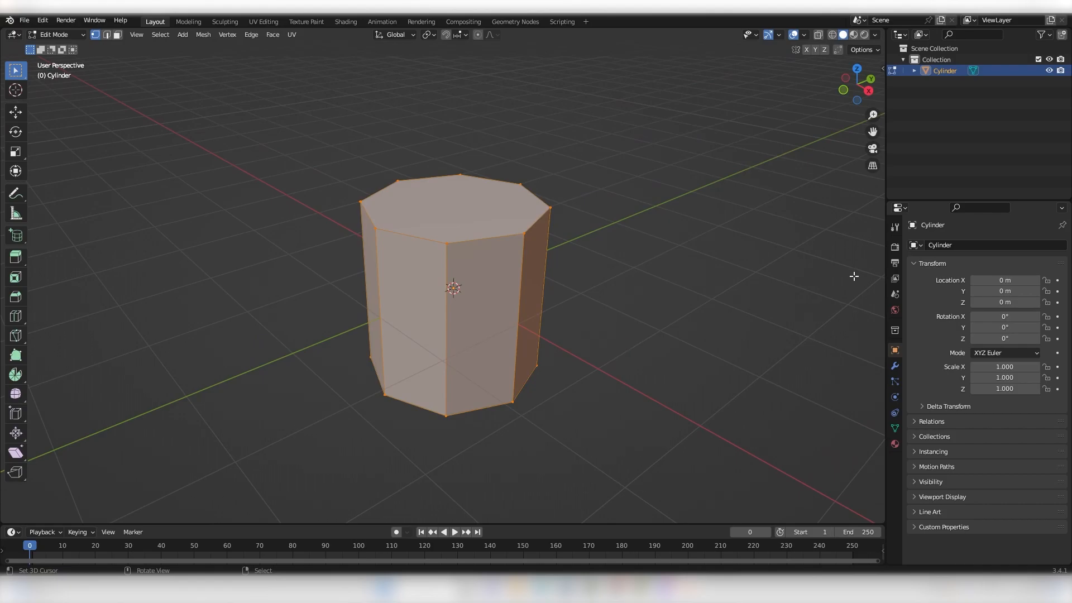
key(alt+a)
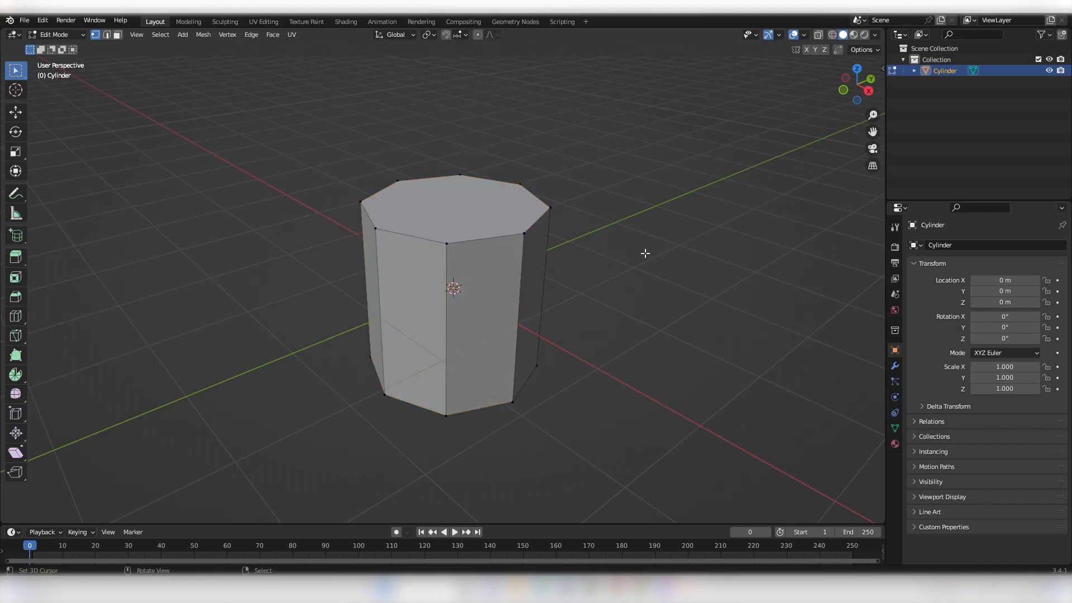
Switch the cylinder to Object Mode and back to Edit Mode
middle_drag(661, 303, 682, 279)
scroll(506, 261, up, 1)
middle_drag(506, 261, 548, 250)
scroll(498, 247, down, 1)
key(Tab)
scroll(450, 249, up, 1)
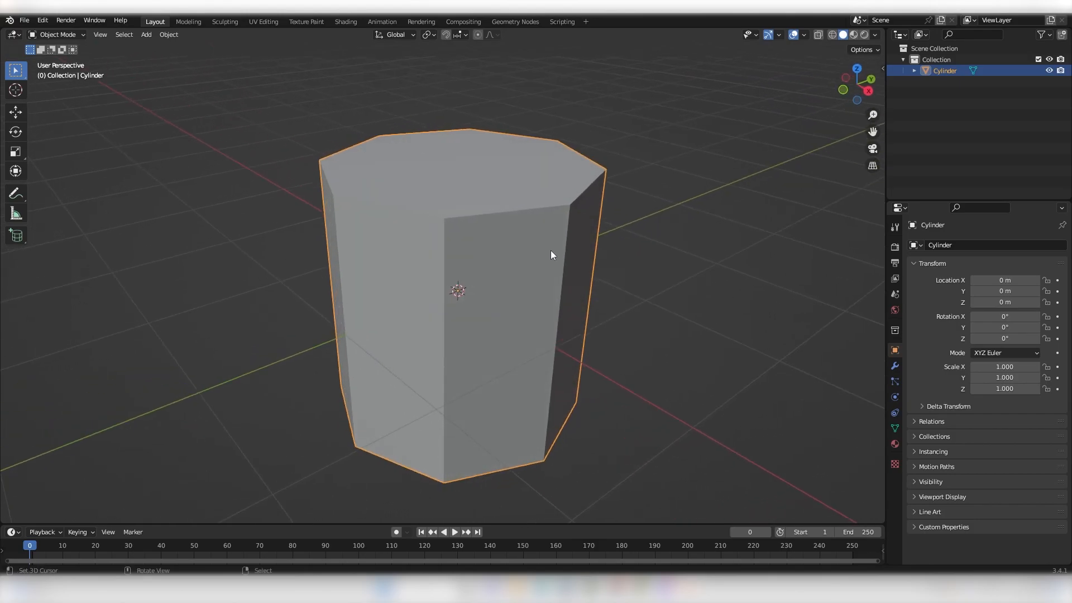
key(Tab)
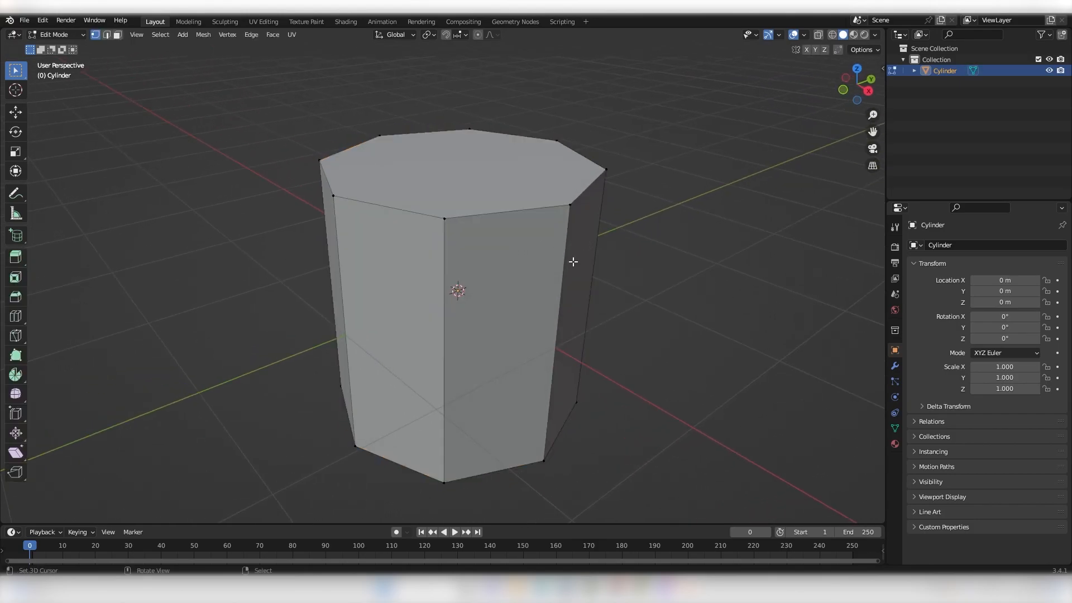
Move a single vertex on the cylinder's top rim outward
scroll(513, 179, down, 2)
middle_drag(521, 153, 512, 159)
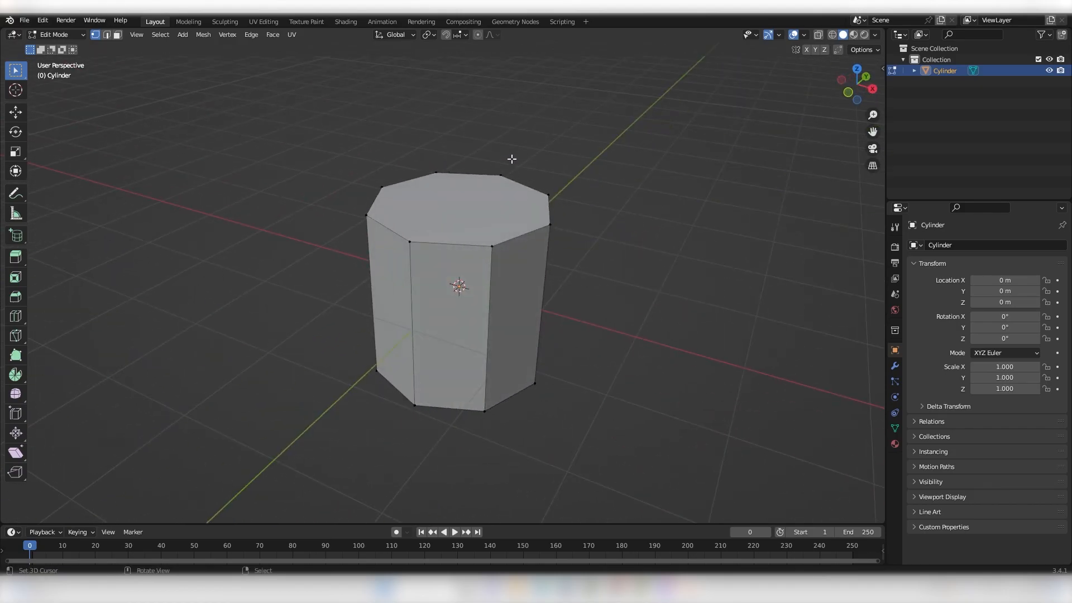
middle_drag(554, 229, 473, 229)
scroll(510, 210, up, 1)
scroll(533, 225, up, 1)
key(g)
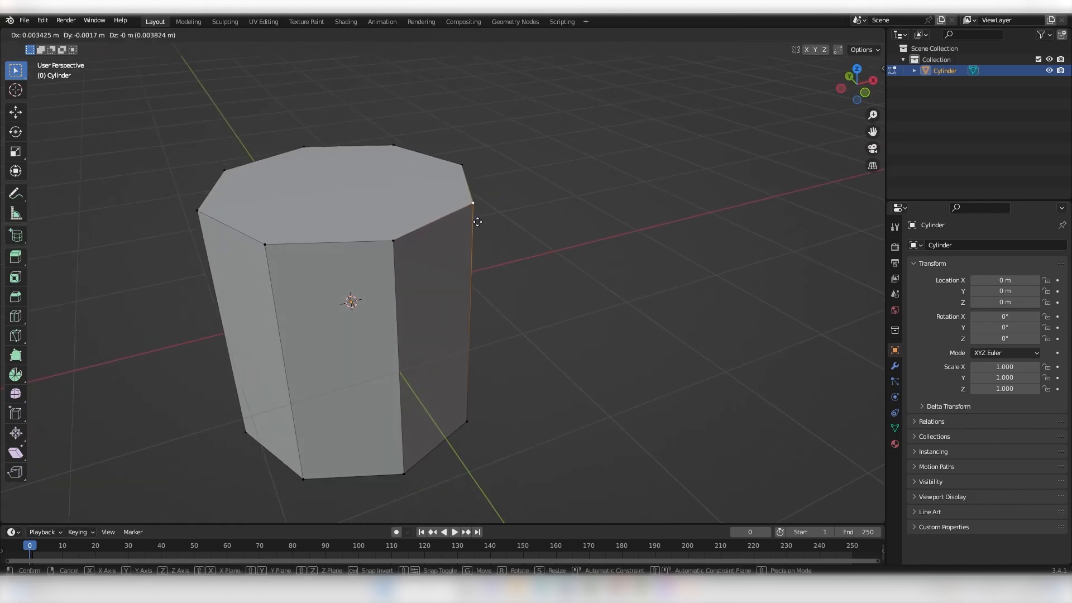
click(639, 223)
Compare the deformed cylinder in Object Mode and Edit Mode, and undo the vertex move
middle_drag(638, 223, 517, 139)
key(Tab)
key(Tab)
key(Tab)
key(Tab)
key(ctrl+z)
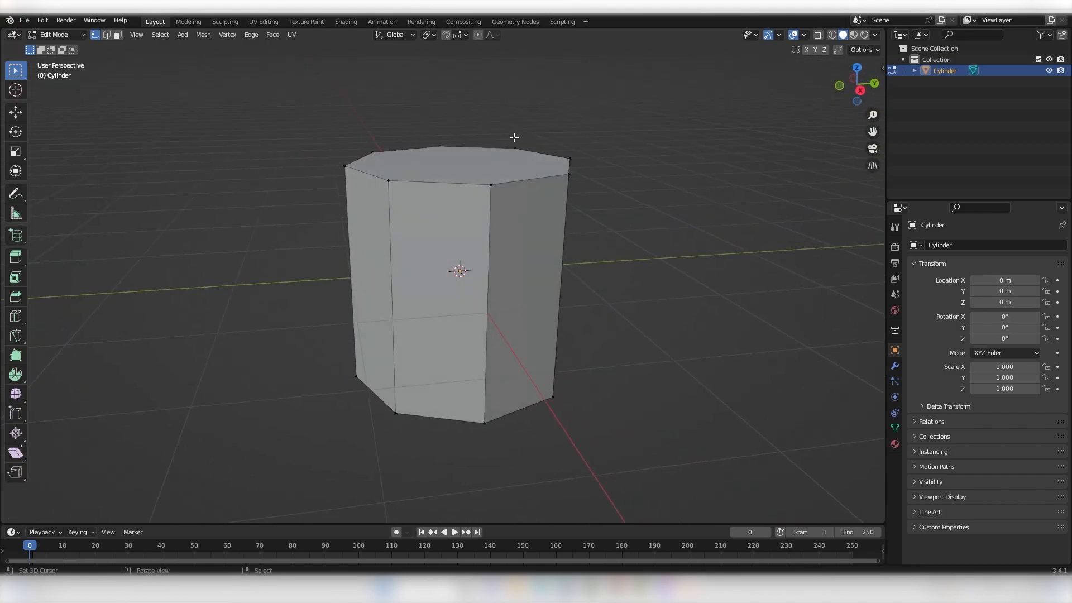
Try box-selecting groups of vertices around the cylinder's top
scroll(510, 167, down, 3)
scroll(509, 182, up, 2)
middle_drag(506, 196, 434, 203)
drag(268, 119, 491, 266)
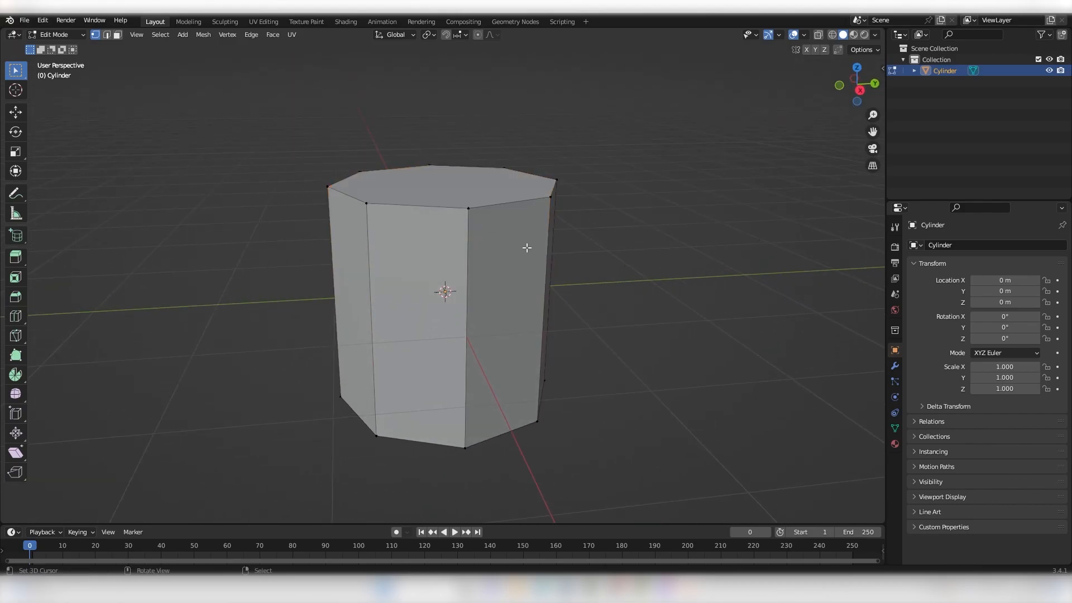
middle_drag(450, 307, 484, 311)
mouse_move(512, 228)
middle_down()
mouse_move(523, 236)
mouse_move(505, 209)
middle_up()
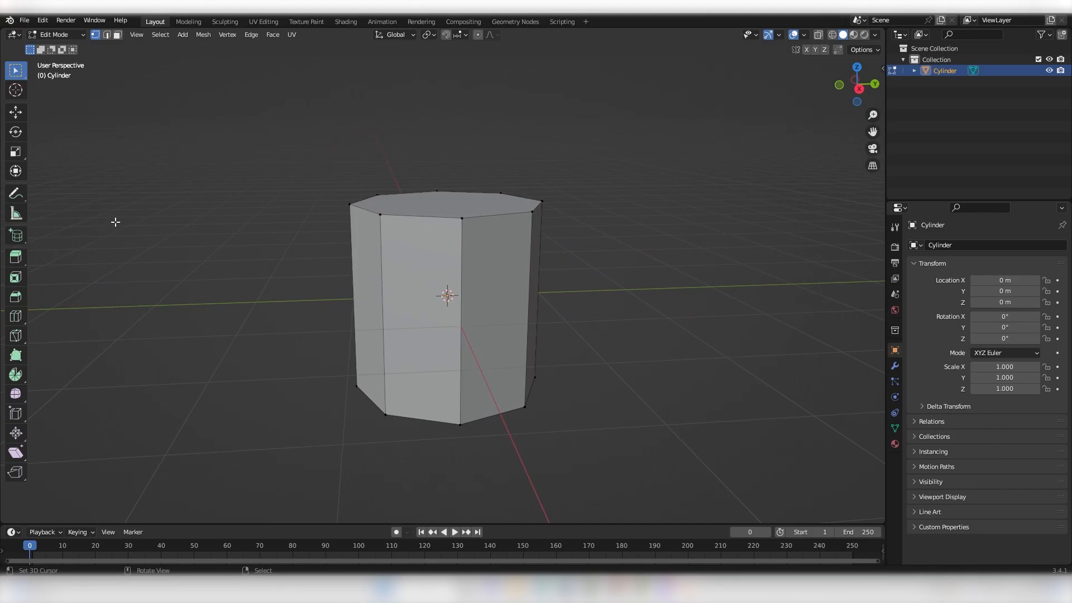
drag(271, 131, 721, 265)
drag(294, 143, 347, 189)
scroll(346, 167, up, 2)
middle_drag(335, 163, 412, 171)
Add the vertices around the cylinder's top rim to the selection one by one until the whole top face is selected
right_click(357, 192)
shift+click(478, 243)
shift+click(553, 208)
shift+click(534, 173)
shift+click(459, 153)
shift+click(368, 154)
shift+click(292, 174)
shift+click(270, 211)
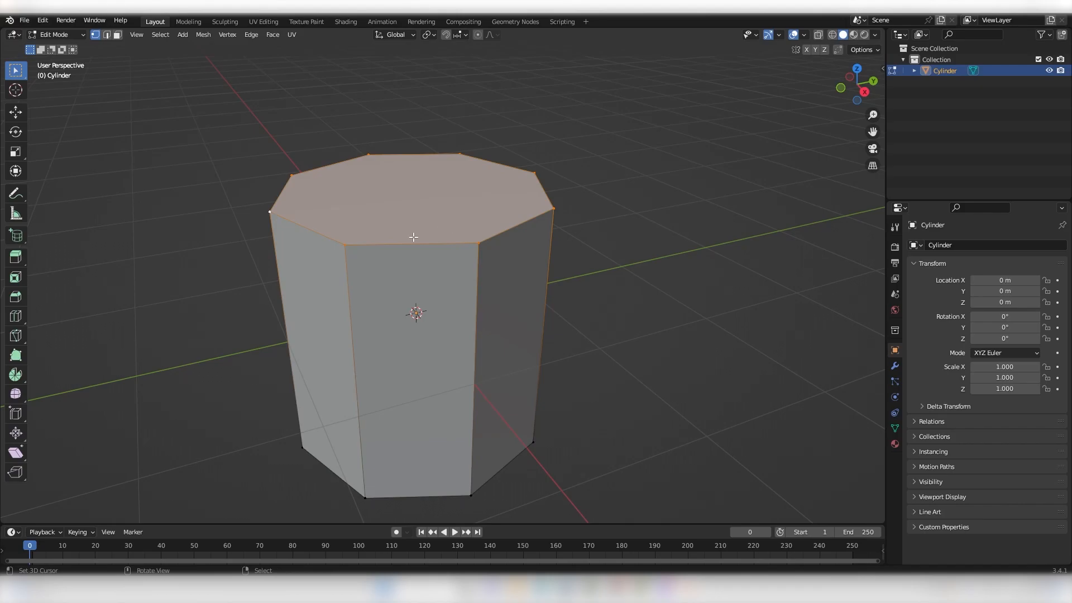
Select the top rim vertices one at a time, each replacing the previous selection
click(479, 244)
click(551, 207)
click(534, 174)
click(458, 155)
click(369, 155)
click(292, 175)
click(278, 208)
click(359, 241)
Select a front vertex of the top rim and extend the selection to all eight top vertices
click(469, 241)
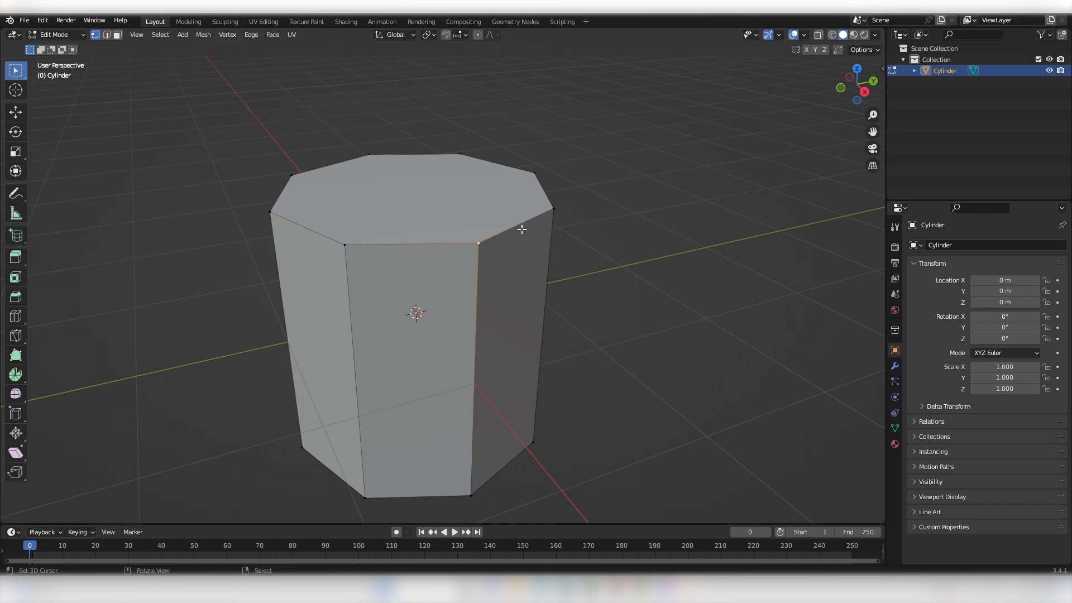
shift+click(552, 208)
shift+click(535, 174)
shift+click(459, 154)
shift+click(369, 155)
shift+click(292, 175)
shift+click(272, 210)
shift+click(369, 240)
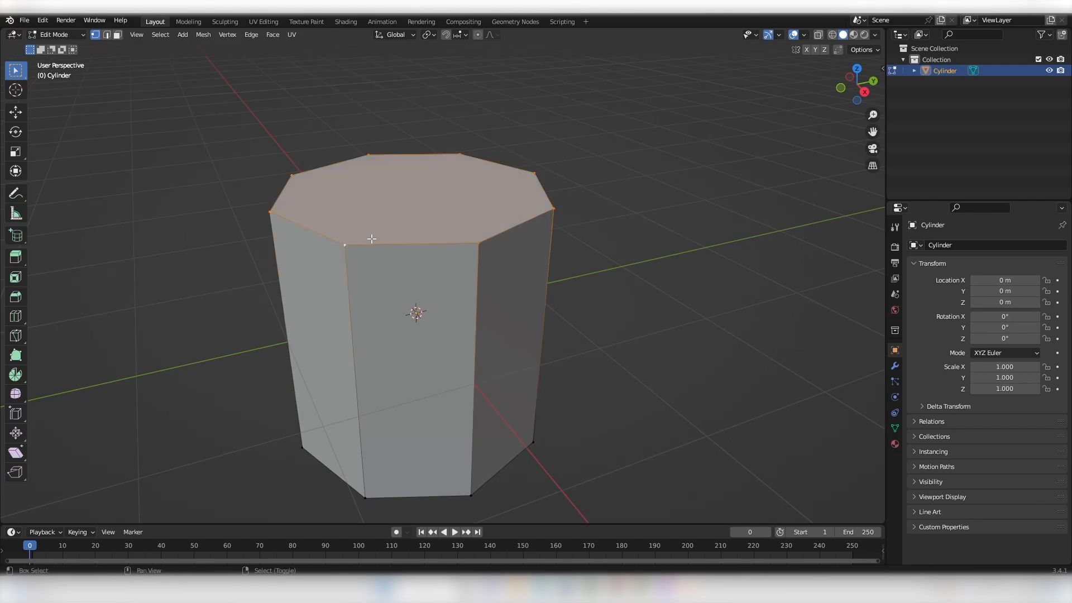
Replace the current selection with a box selection of the top vertices, and clear it
scroll(426, 232, down, 2)
middle_drag(426, 233, 455, 275)
scroll(419, 234, up, 3)
scroll(439, 249, down, 4)
scroll(553, 267, down, 2)
scroll(489, 259, down, 1)
scroll(486, 260, up, 3)
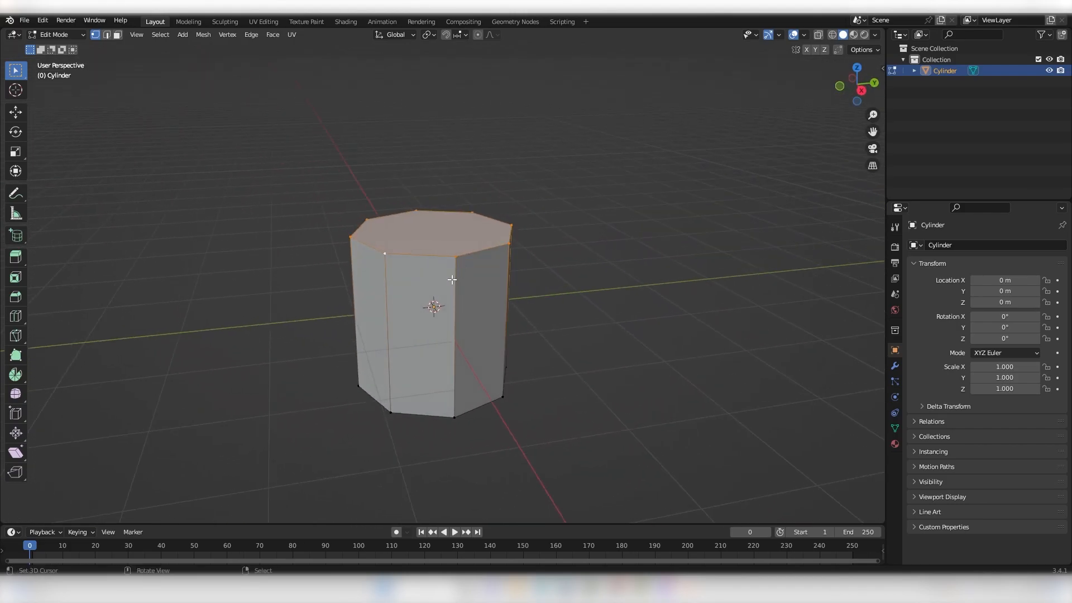
click(638, 317)
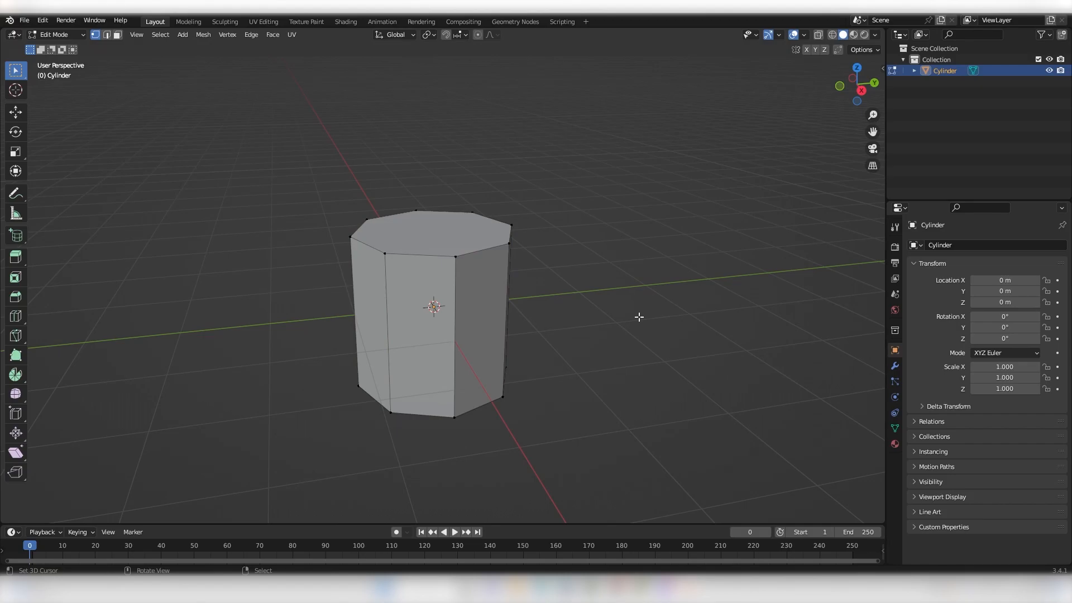
drag(281, 165, 638, 306)
scroll(584, 272, up, 1)
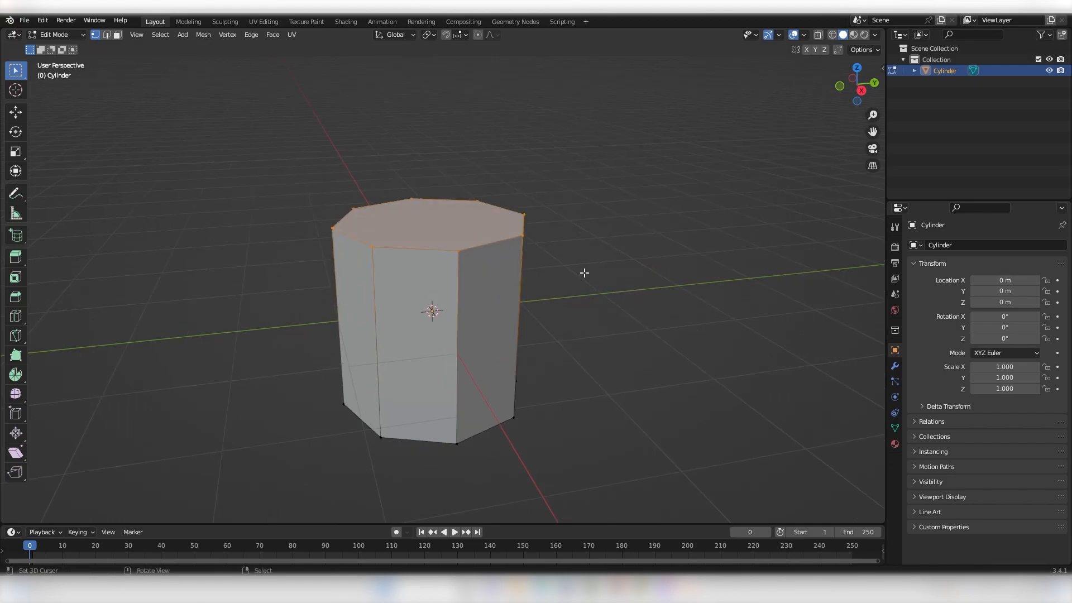
right_click(687, 311)
Select the edge loop around the cylinder's top, followed by the loop around its bottom
scroll(588, 272, up, 2)
mouse_move(563, 266)
middle_down()
mouse_move(589, 273)
mouse_move(547, 256)
mouse_move(546, 276)
middle_up()
scroll(588, 273, down, 2)
scroll(525, 268, up, 3)
middle_drag(447, 223, 413, 227)
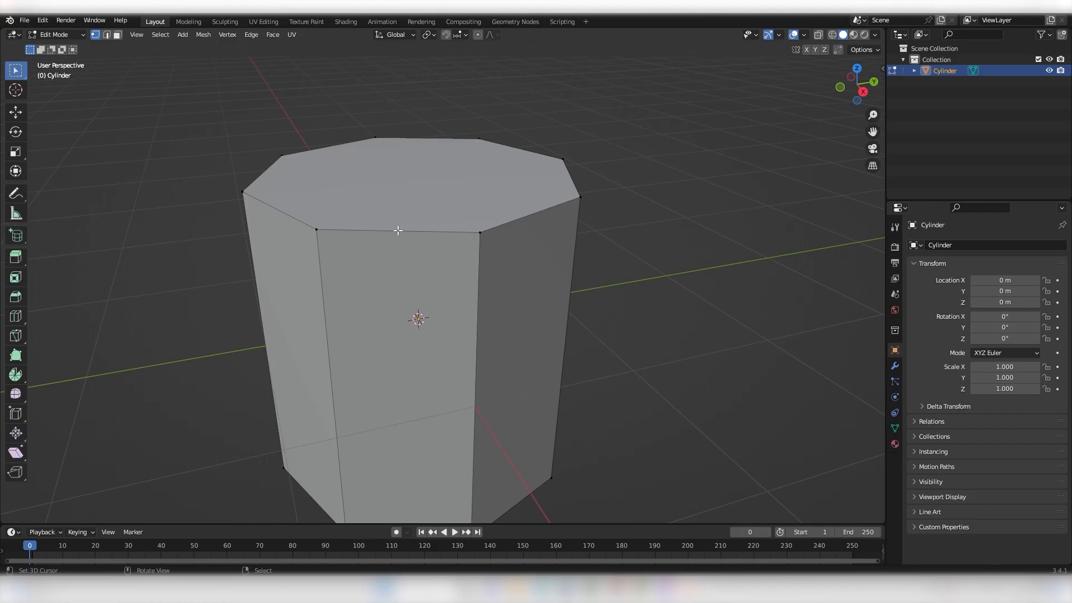
alt+click(398, 230)
middle_drag(459, 221, 521, 396)
alt+click(491, 420)
Select the edge loop around the cylinder's top rim
scroll(426, 258, up, 3)
alt+right_click(427, 257)
scroll(488, 268, up, 2)
middle_drag(488, 268, 477, 246)
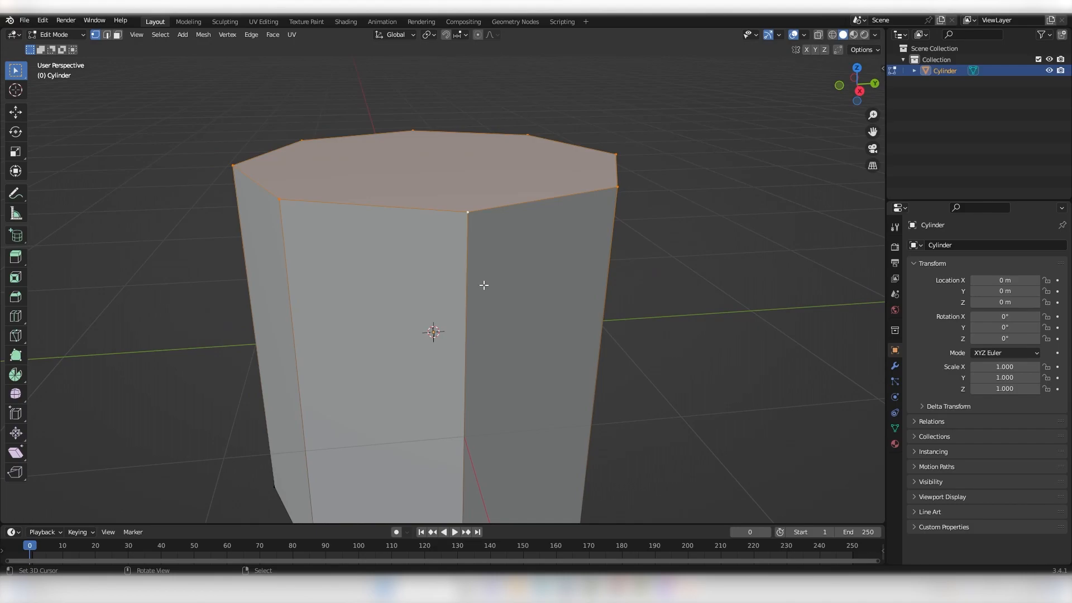
Activate the Scale tool for the selected top edge loop
scroll(547, 285, down, 7)
scroll(551, 288, up, 5)
scroll(567, 326, down, 2)
middle_drag(567, 326, 580, 309)
scroll(583, 324, up, 2)
middle_drag(591, 351, 588, 338)
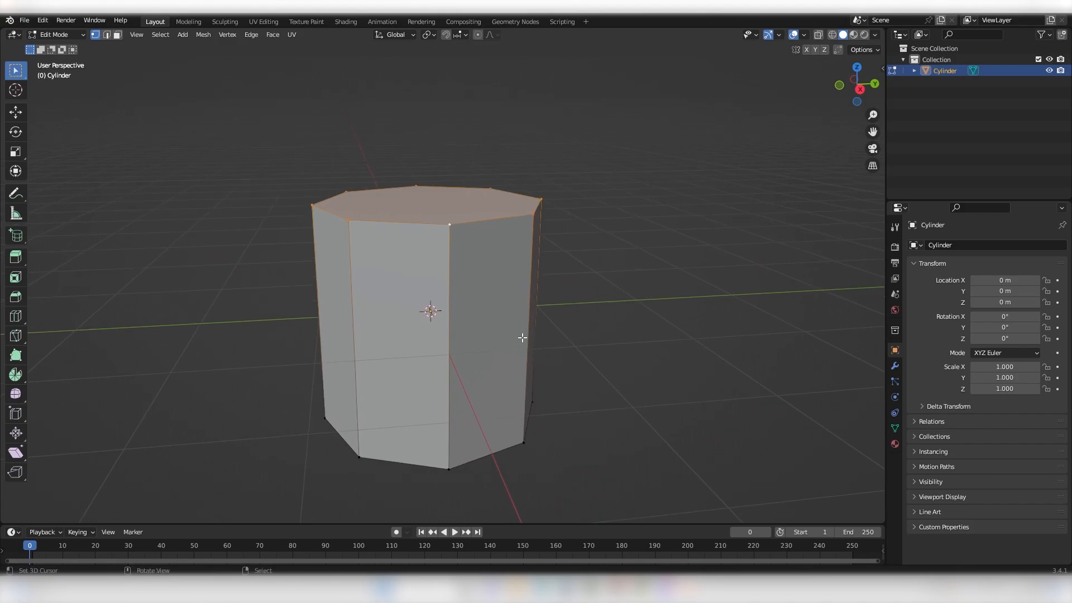
click(21, 155)
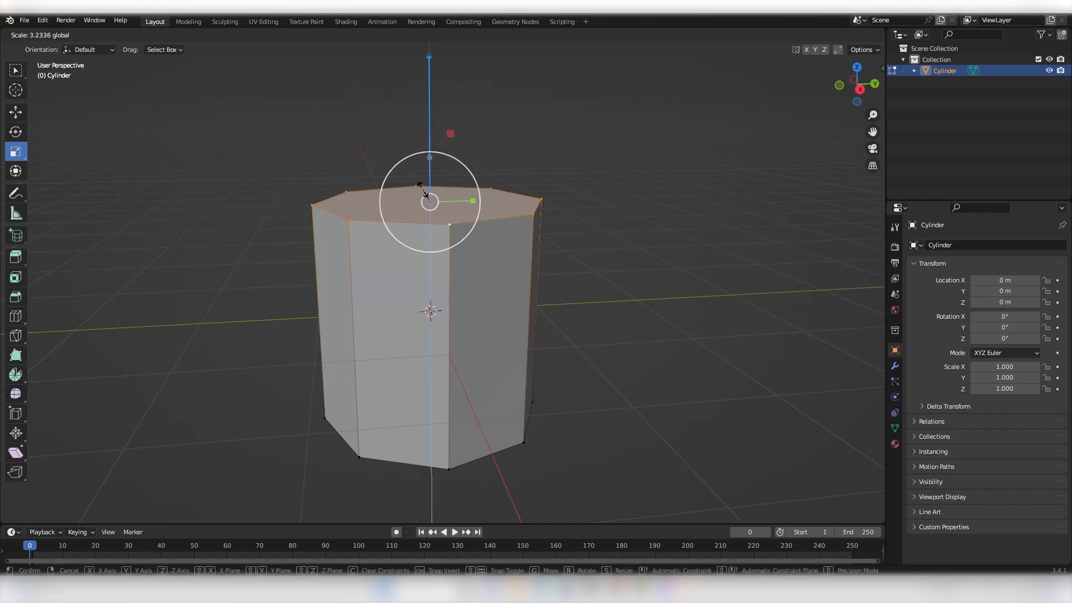
Enlarge the cylinder's top edge loop uniformly so the sides flare outward, and undo the scaling
middle_drag(430, 202, 432, 220)
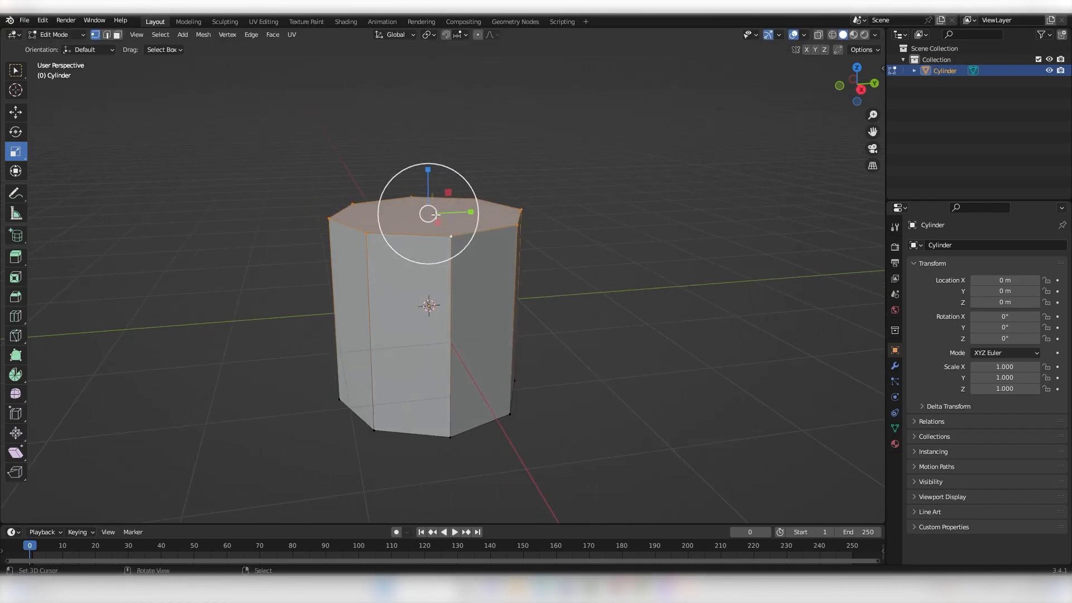
drag(433, 211, 453, 200)
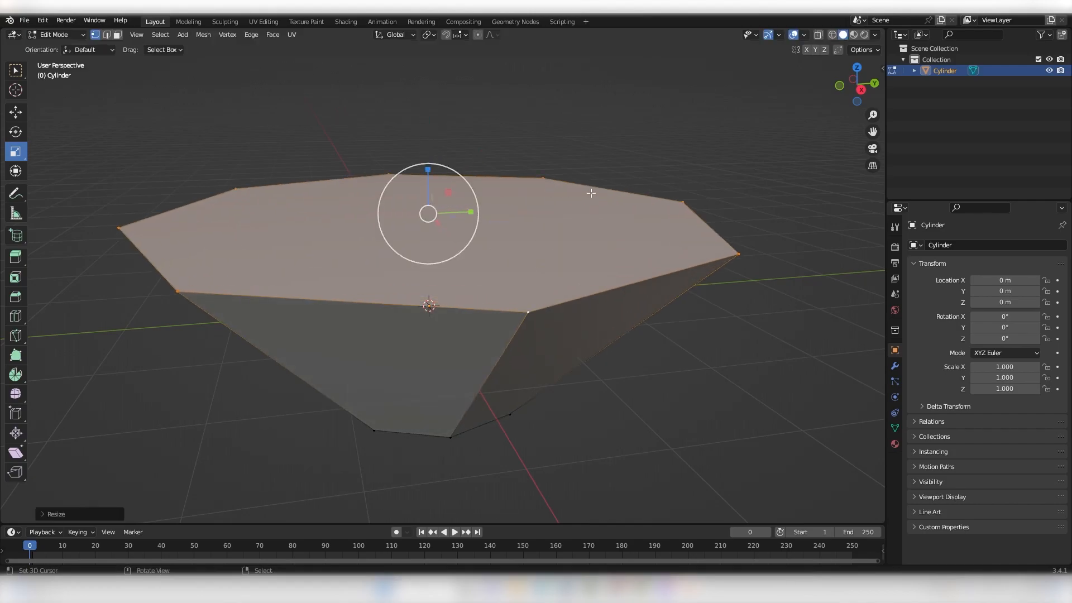
key(ctrl+z)
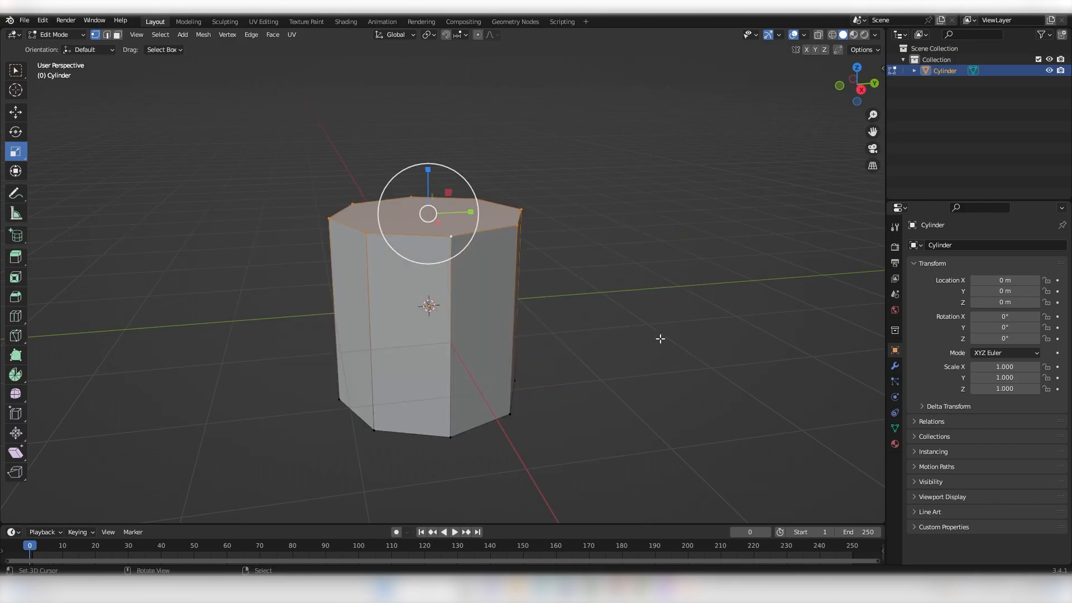
Scale the cylinder's top edge loop uniformly inward so the sides taper toward a much narrower top
key(w)
key(s)
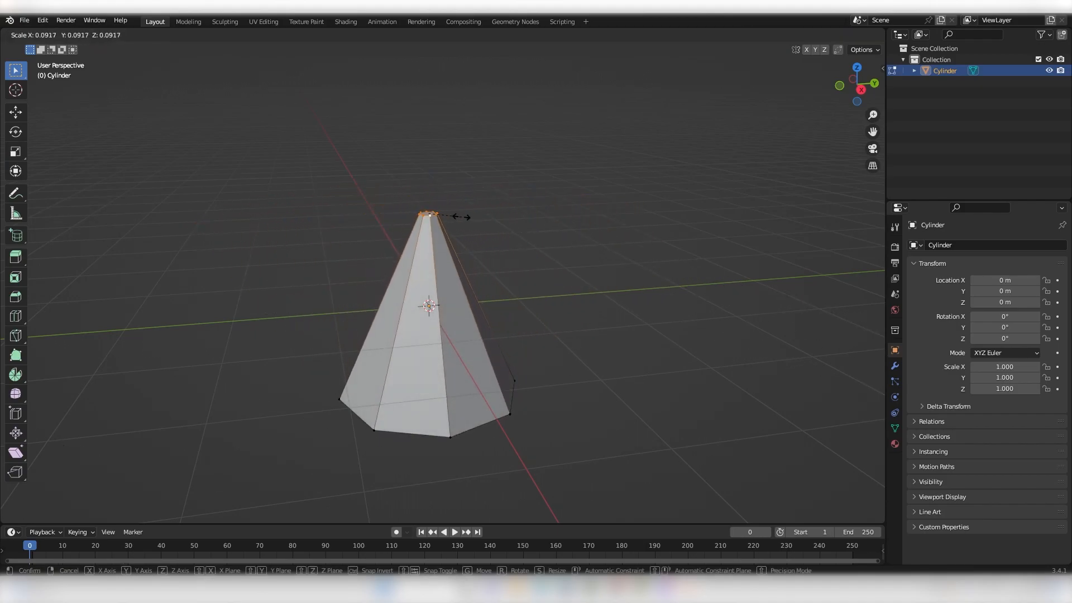
click(513, 244)
scroll(437, 258, up, 2)
scroll(438, 258, down, 4)
middle_drag(437, 259, 432, 248)
Examine the tapered cylinder in Object Mode and return to Edit Mode
key(Tab)
scroll(486, 274, up, 2)
middle_drag(491, 277, 524, 297)
key(Tab)
scroll(524, 296, down, 2)
scroll(405, 290, up, 3)
middle_drag(405, 290, 493, 301)
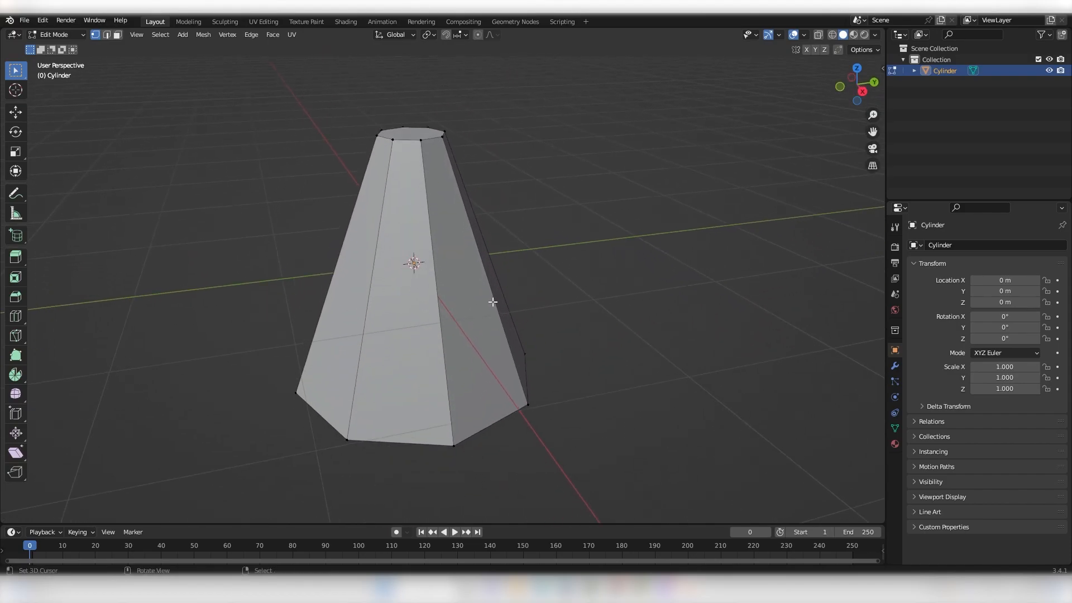
Select the edge loop around the tapered cylinder's top rim and move it upward along the Z axis
scroll(397, 122, up, 2)
shift+middle_drag(415, 131, 433, 167)
alt+right_click(399, 123)
scroll(424, 128, down, 3)
middle_drag(472, 120, 454, 161)
key(g)
key(z)
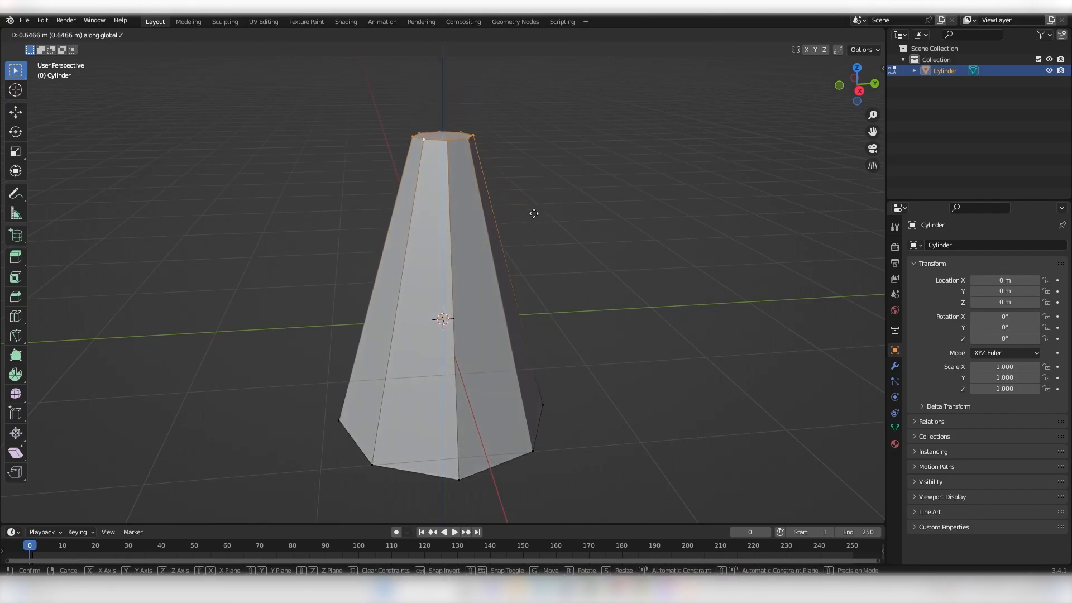
click(523, 188)
Try moving the top edge loop along the Y axis and rotating it so the top face tilts
scroll(507, 140, down, 1)
middle_drag(511, 160, 558, 179)
key(g)
key(y)
key(Escape)
scroll(531, 178, up, 2)
key(r)
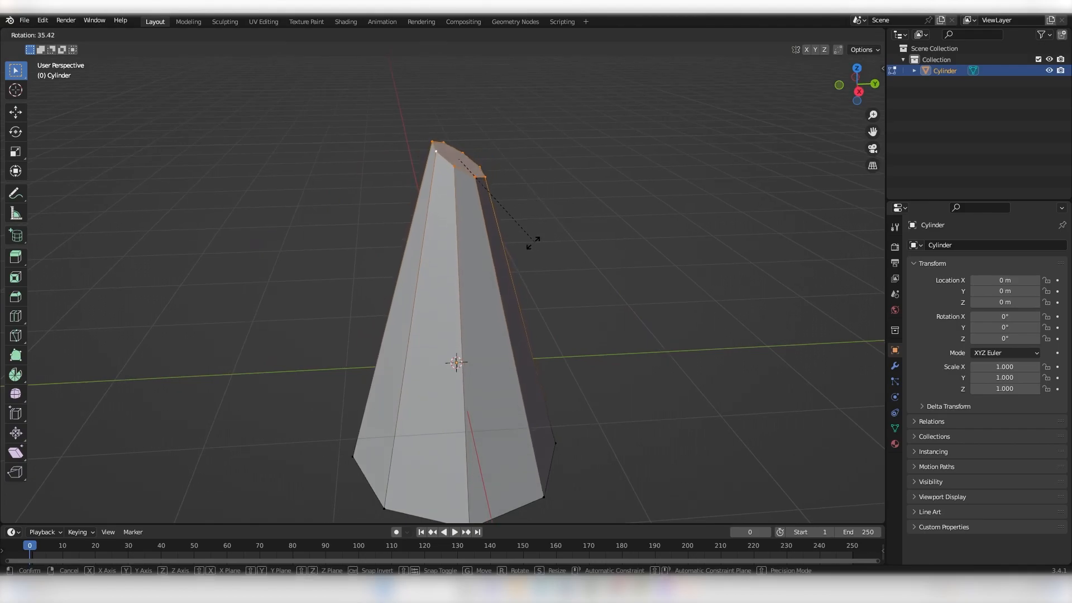
click(519, 243)
middle_drag(509, 241, 587, 175)
scroll(529, 159, down, 3)
scroll(528, 159, up, 4)
scroll(587, 175, down, 4)
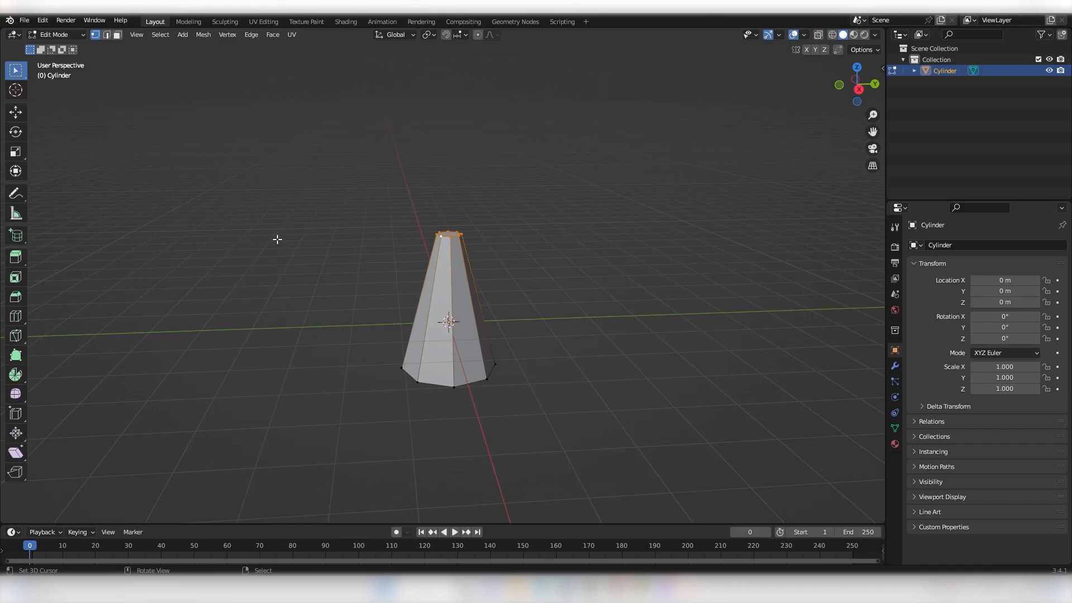
middle_drag(278, 239, 280, 239)
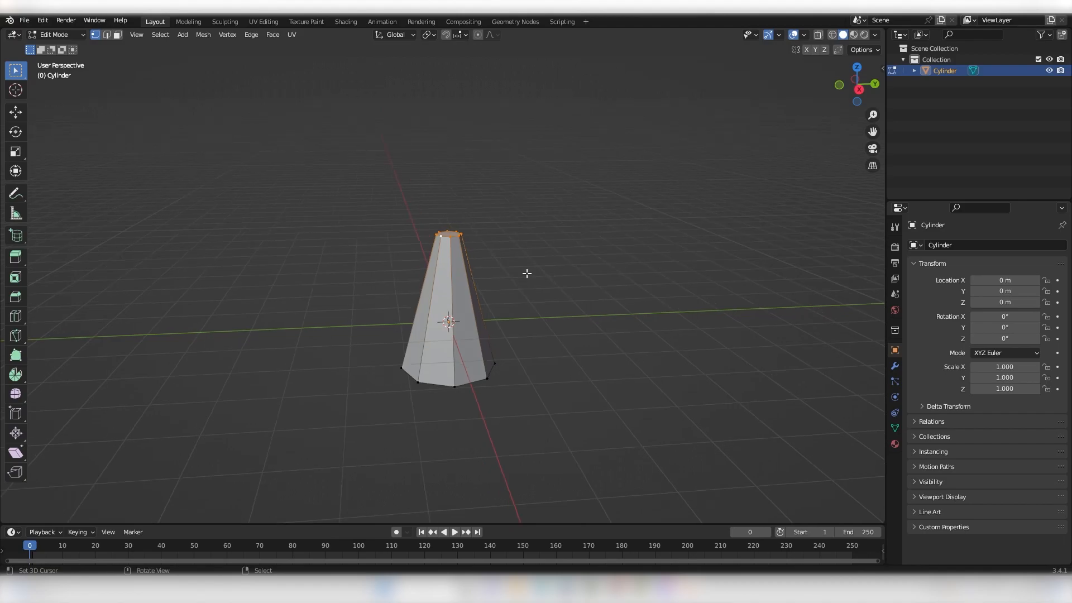
Select the edge loop around the tapered cylinder's bottom
scroll(497, 414, up, 3)
scroll(488, 416, down, 2)
middle_drag(497, 411, 415, 311)
scroll(481, 366, up, 3)
key(Tab)
key(Tab)
alt+click(461, 315)
scroll(443, 318, down, 4)
scroll(442, 319, up, 4)
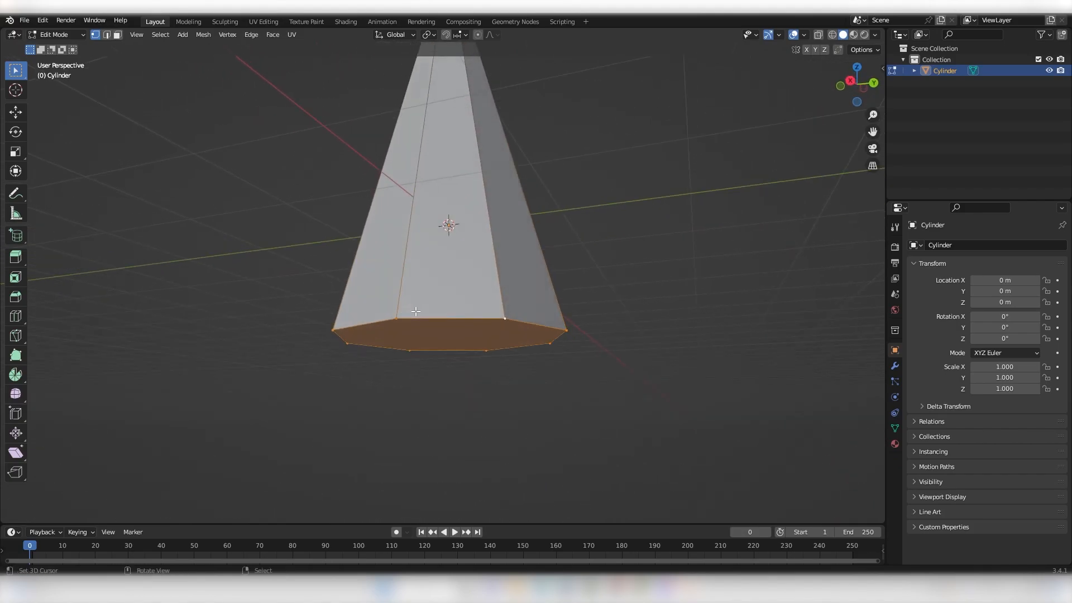
Bevel the selected bottom edge loop with 3 segments and a width of about 0.125 m
click(18, 301)
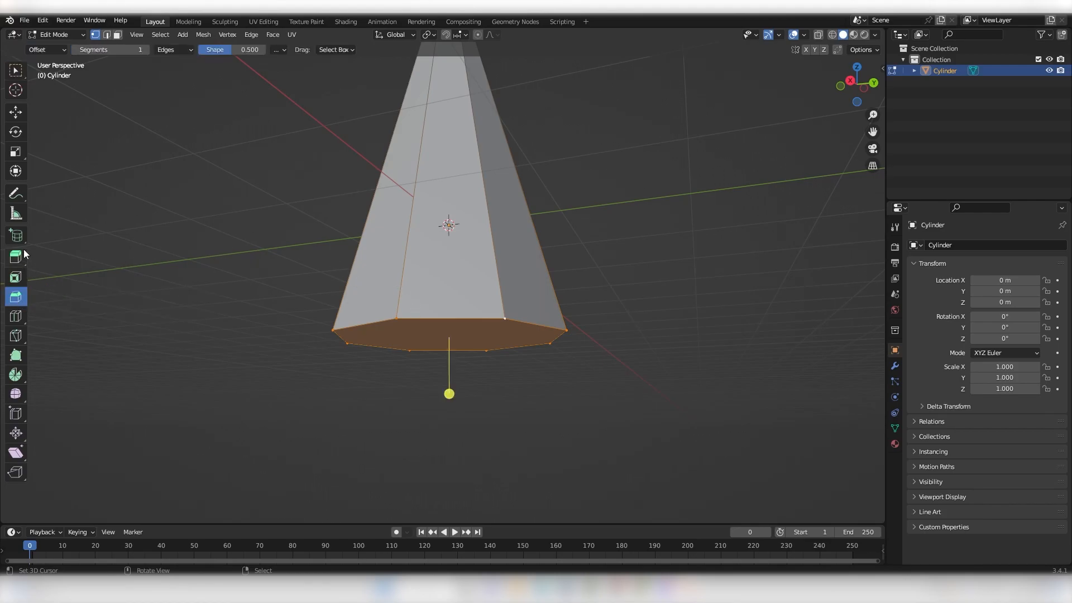
click(16, 71)
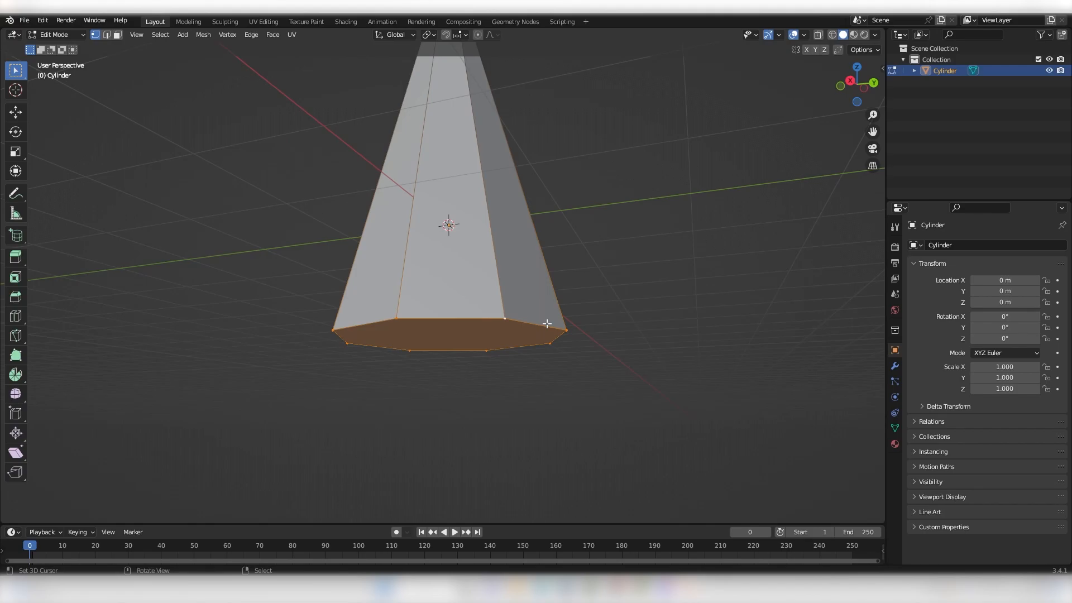
middle_drag(546, 395, 575, 388)
key(ctrl+b)
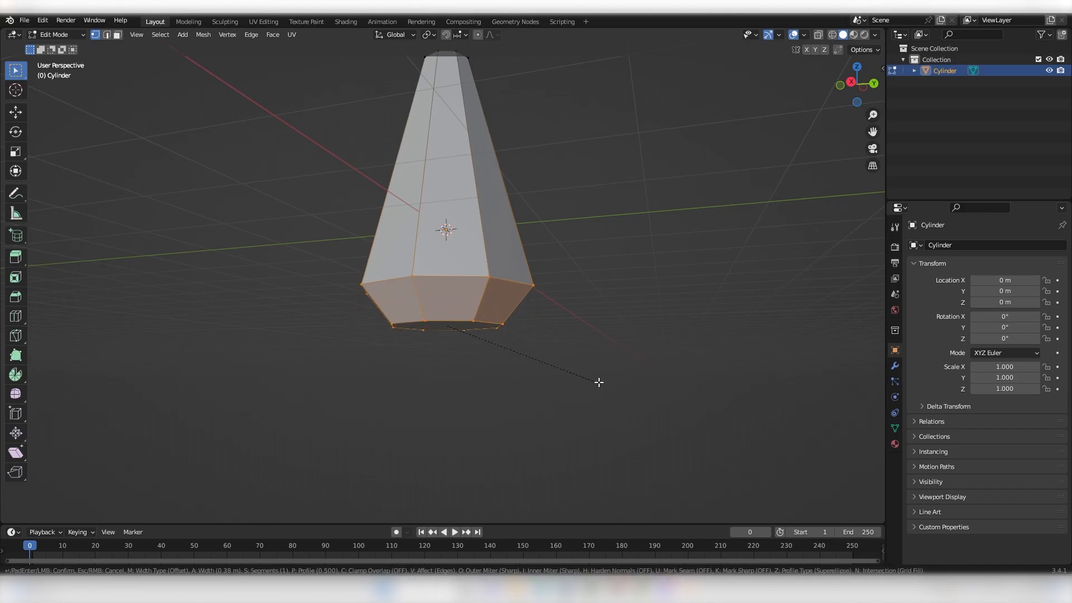
scroll(609, 385, up, 7)
scroll(609, 384, down, 9)
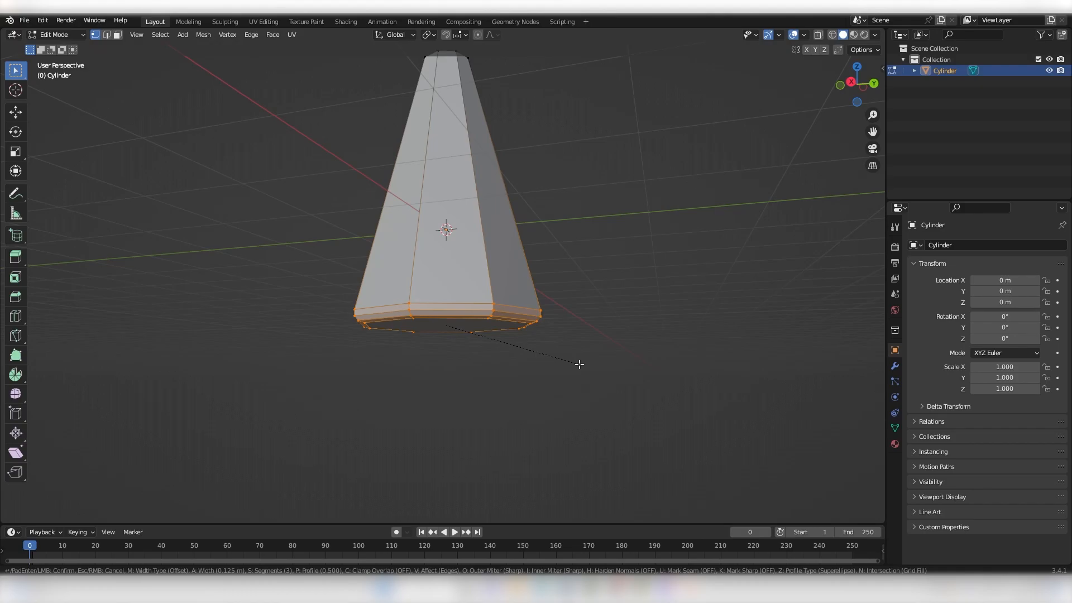
click(579, 364)
Clear the selection and examine the bevelled bottom edge of the mesh
scroll(514, 351, down, 1)
middle_drag(514, 351, 489, 349)
scroll(519, 344, down, 1)
click(519, 345)
scroll(502, 335, up, 4)
scroll(476, 333, down, 3)
scroll(493, 315, up, 2)
scroll(493, 315, down, 3)
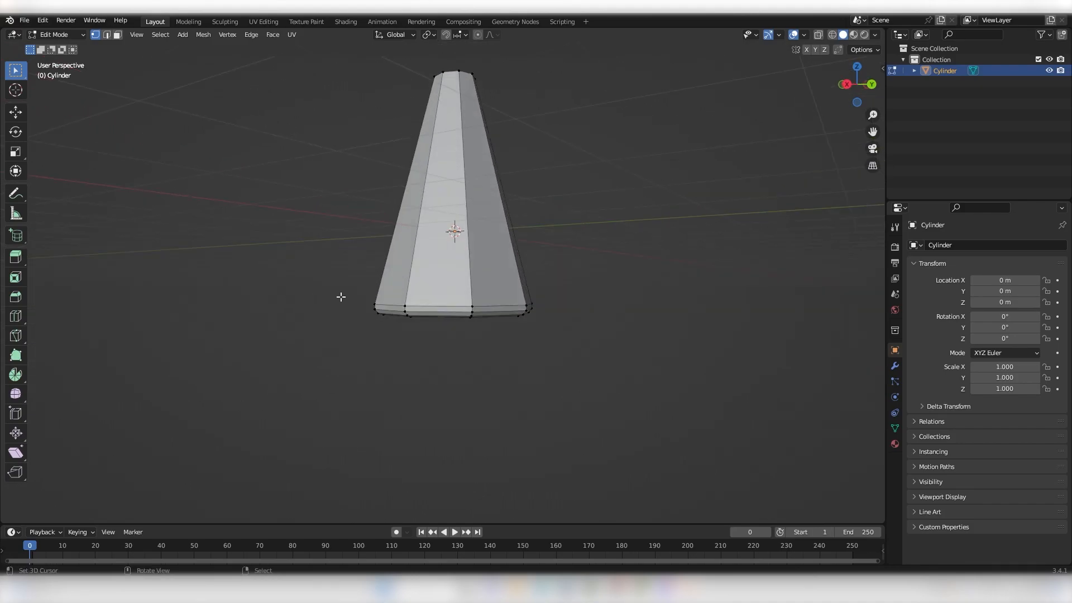
scroll(407, 324, up, 2)
middle_drag(407, 323, 450, 340)
scroll(455, 344, down, 4)
Select all the vertices around the tapered cylinder's top rim
shift+middle_drag(461, 194, 544, 346)
scroll(429, 373, up, 3)
scroll(462, 354, up, 1)
scroll(474, 342, up, 3)
alt+click(469, 305)
scroll(481, 350, down, 3)
scroll(521, 326, up, 3)
scroll(522, 312, down, 2)
shift+middle_drag(544, 346, 510, 340)
scroll(502, 335, down, 2)
drag(306, 222, 542, 322)
key(alt+a)
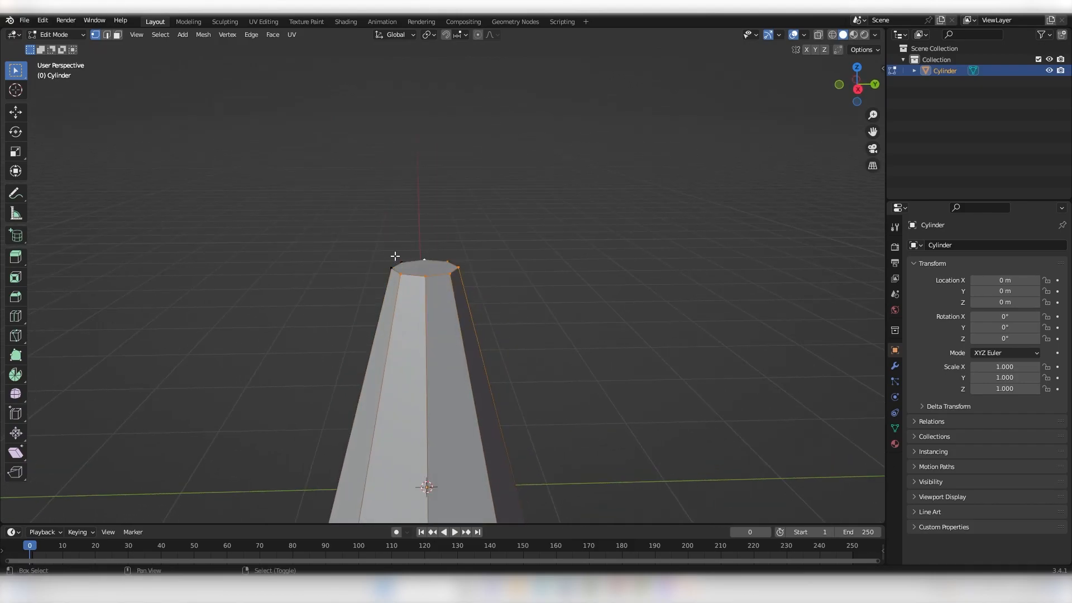
scroll(516, 310, up, 3)
middle_drag(516, 310, 469, 316)
scroll(493, 289, down, 4)
scroll(463, 304, up, 3)
scroll(469, 316, down, 2)
scroll(467, 315, down, 2)
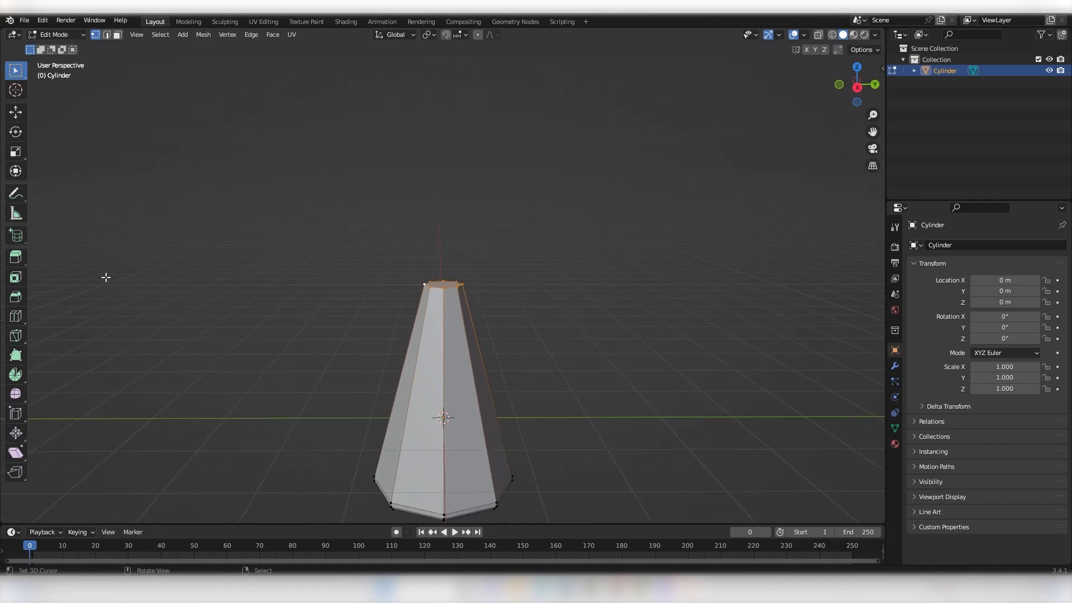
Try extruding the top face upward with the Extrude Region tool, and undo the extrusion
click(17, 259)
drag(443, 242, 444, 176)
key(ctrl+z)
scroll(625, 286, up, 3)
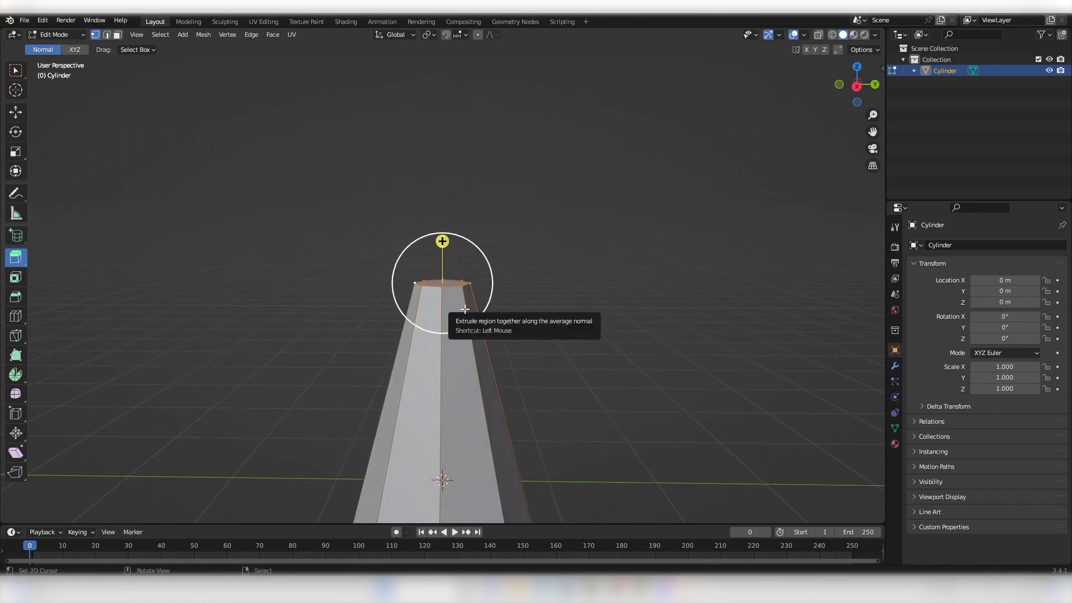
Extrude the top face straight upward along its normal to form a neck, with the Select Box tool active
click(17, 72)
key(e)
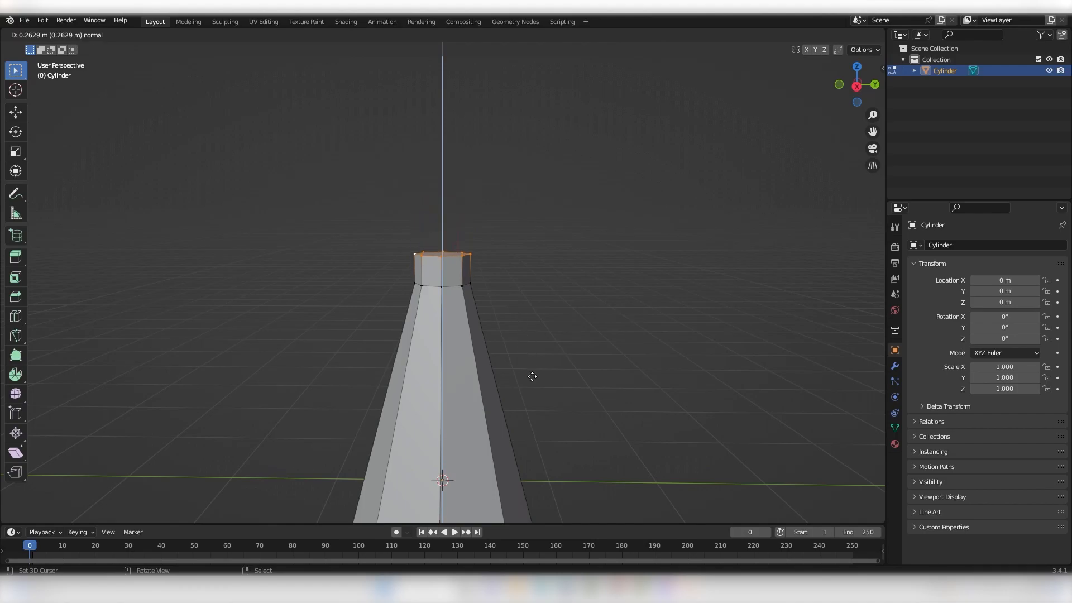
click(530, 316)
scroll(527, 312, down, 4)
middle_drag(524, 311, 519, 338)
scroll(493, 310, up, 4)
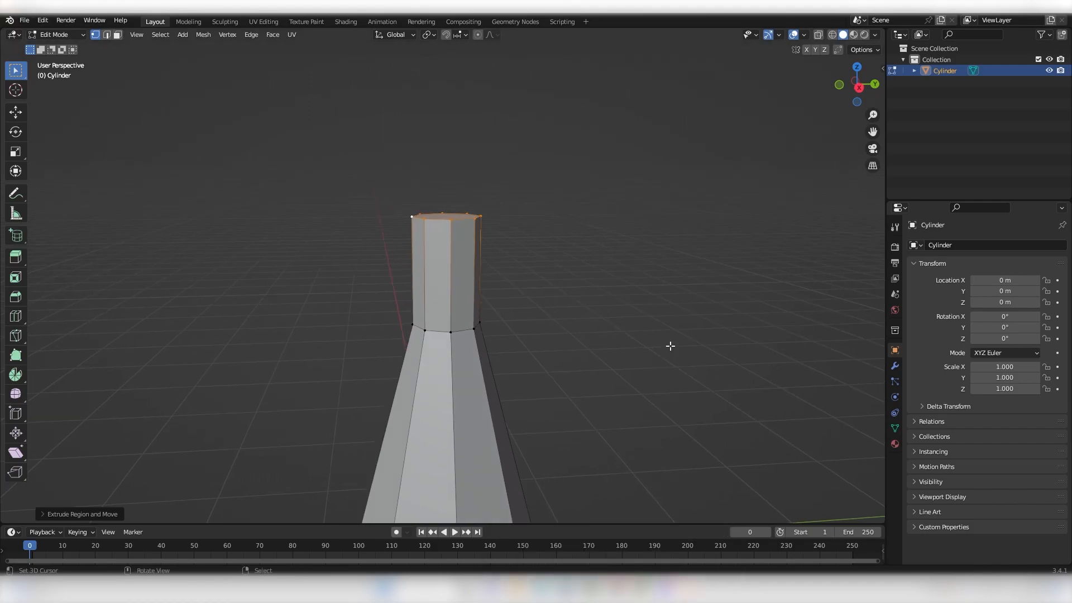
Try insetting the neck's top face with the Inset Faces tool, and undo the inset
middle_drag(631, 249, 642, 331)
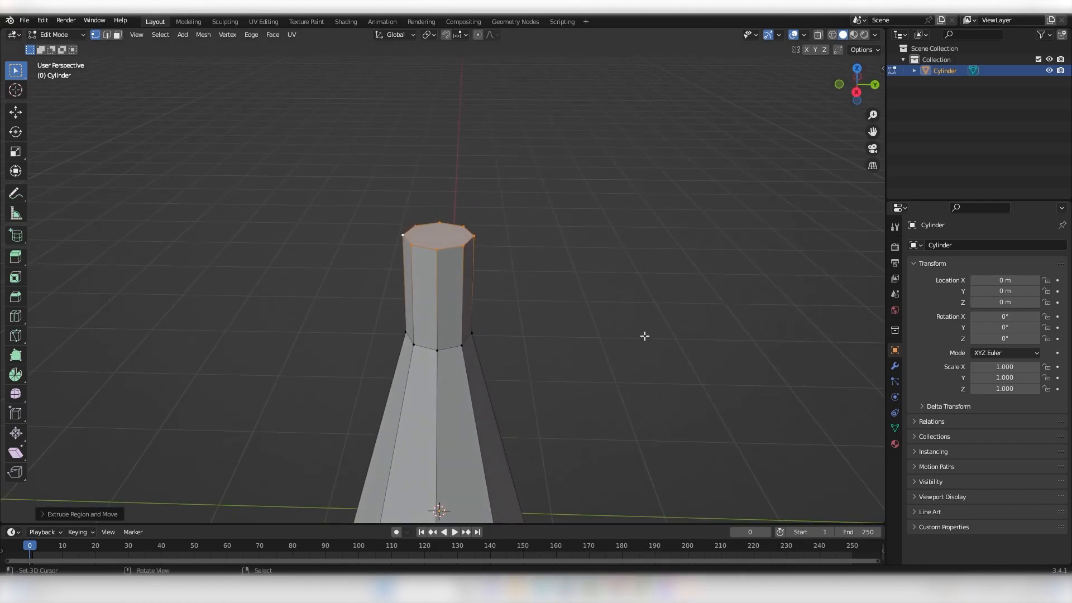
scroll(653, 354, up, 3)
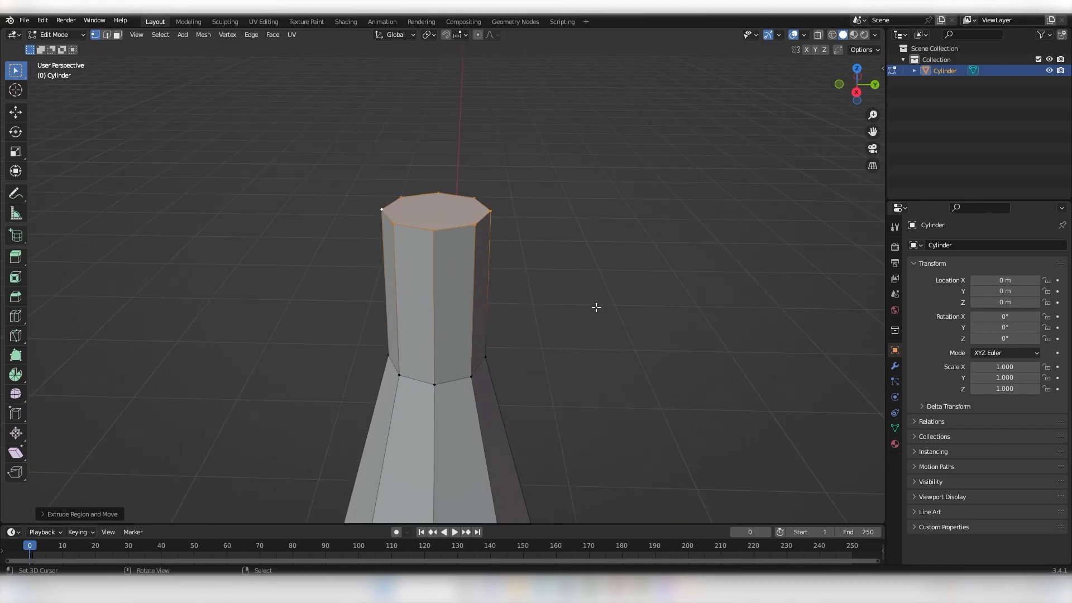
click(16, 277)
drag(475, 232, 441, 229)
scroll(440, 218, up, 2)
scroll(446, 223, up, 2)
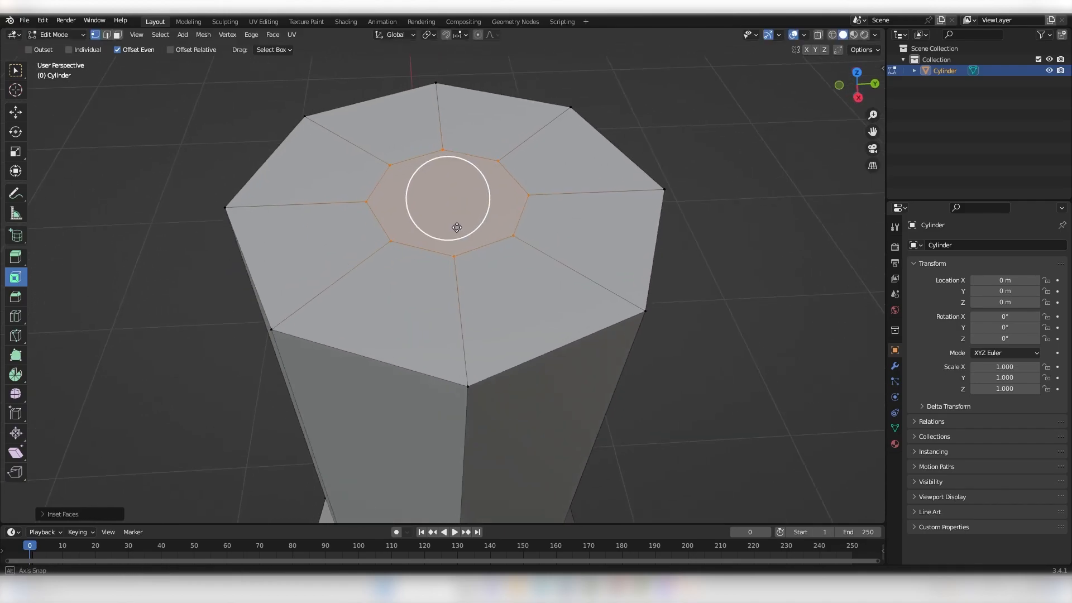
scroll(476, 220, down, 6)
scroll(486, 209, up, 5)
scroll(456, 206, down, 2)
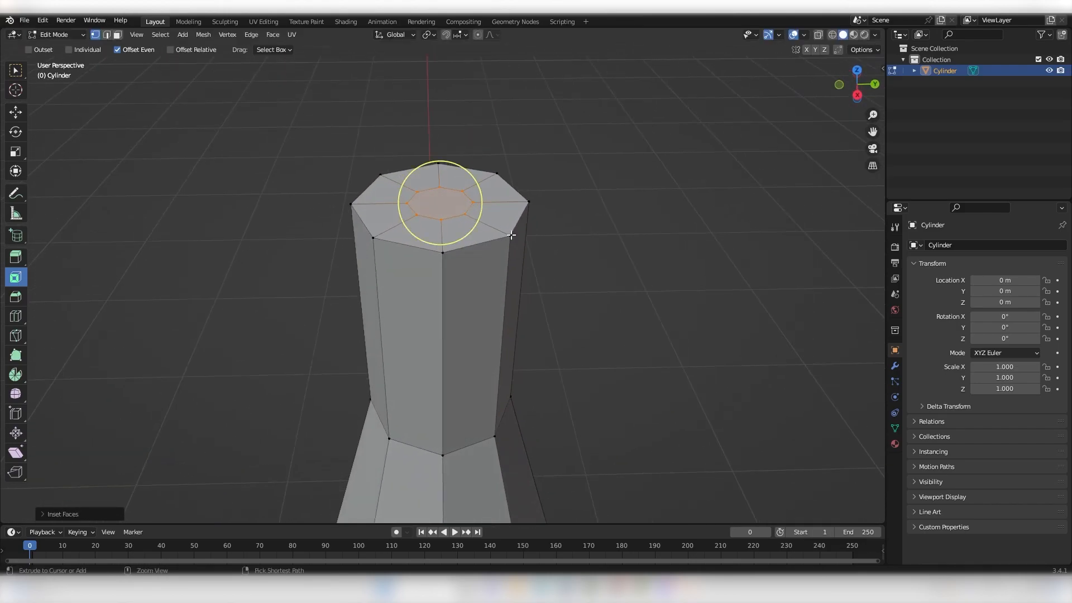
key(ctrl+z)
Inset the neck's top face by about 0.15 m
key(i)
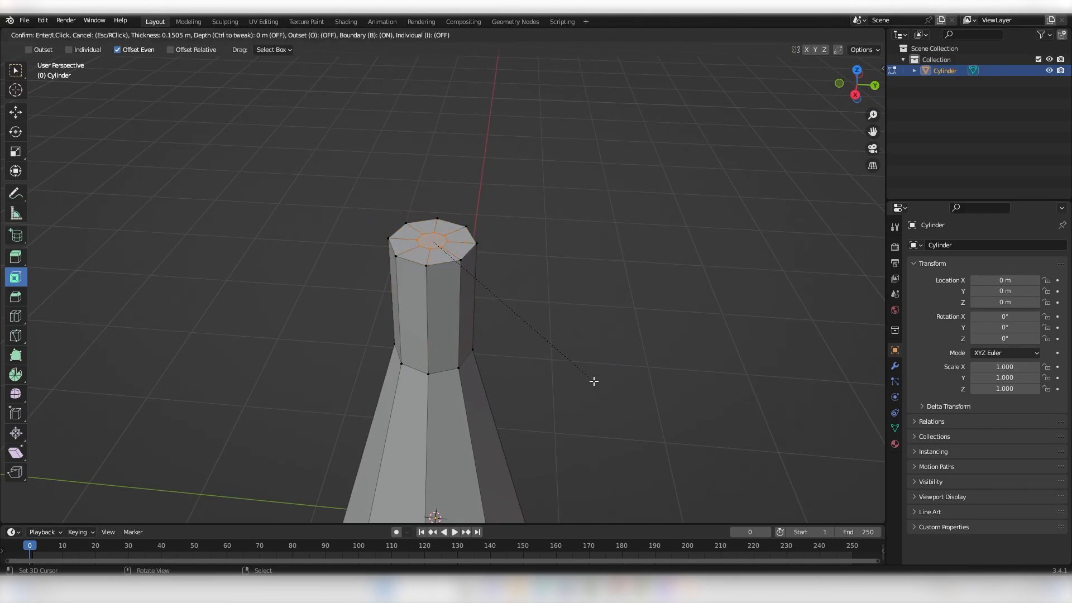
click(598, 378)
scroll(528, 340, down, 5)
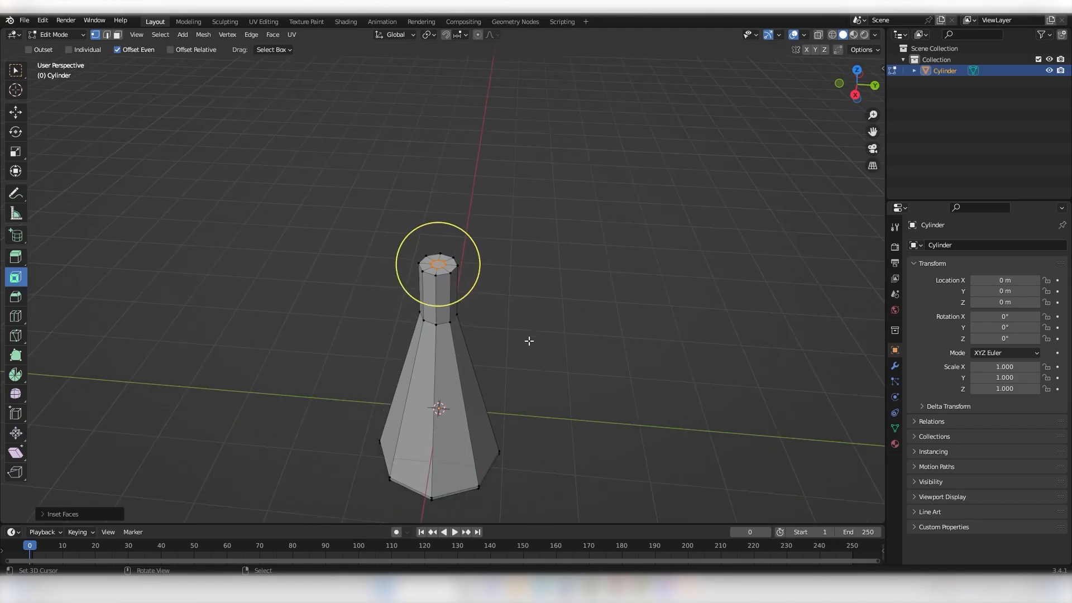
middle_drag(529, 340, 537, 330)
scroll(537, 330, up, 6)
scroll(538, 330, down, 1)
Extrude the small inset face on top of the neck upward to form a long thin stem, with the Select Box tool active
click(15, 70)
scroll(642, 293, down, 5)
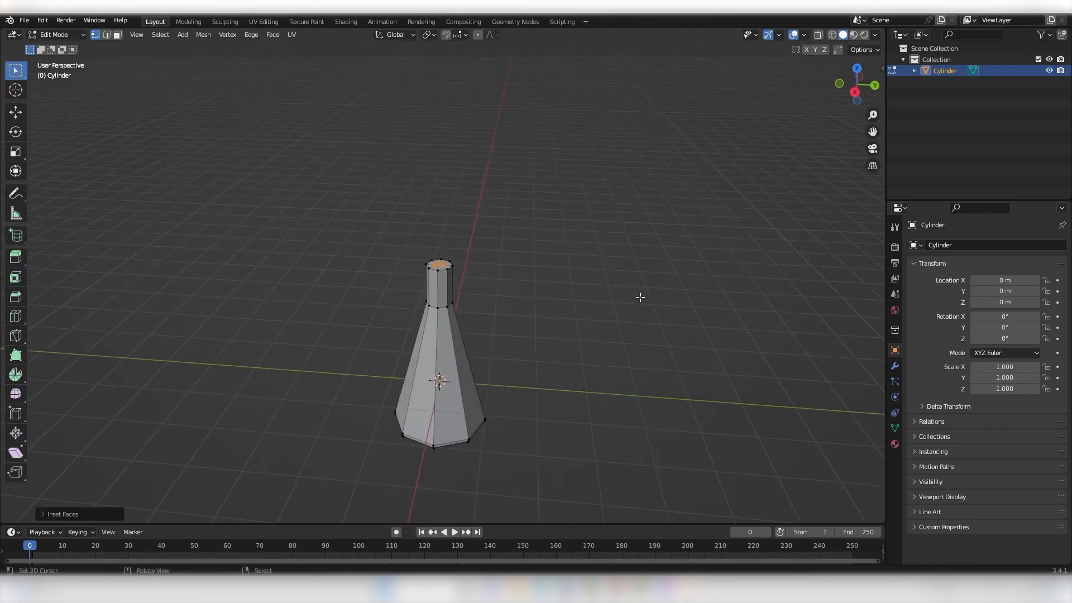
scroll(647, 288, down, 2)
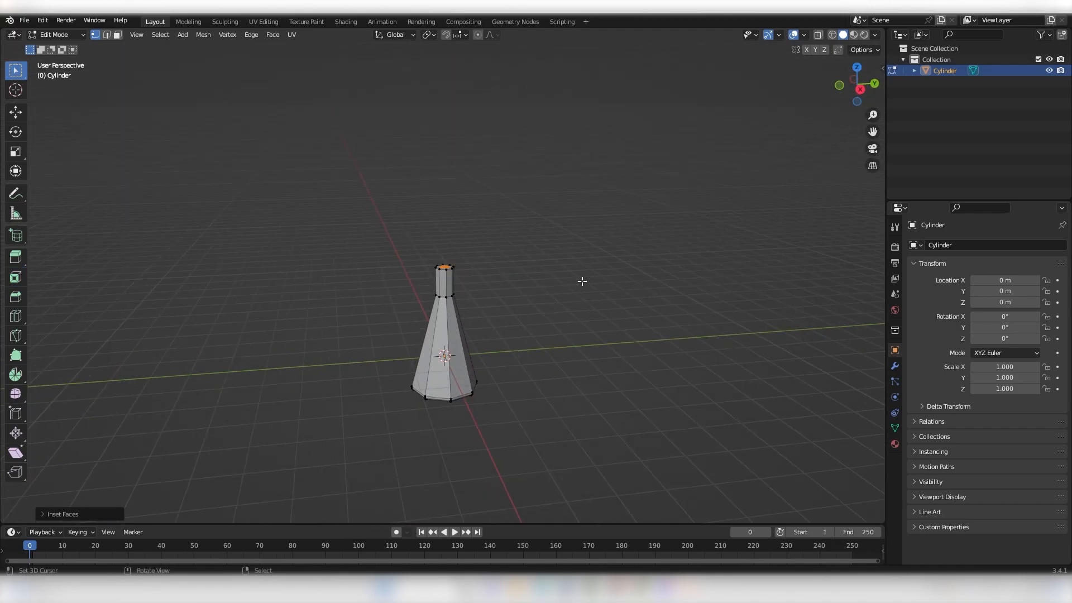
scroll(526, 292, up, 5)
scroll(510, 292, down, 4)
scroll(499, 297, up, 5)
scroll(478, 256, down, 4)
key(e)
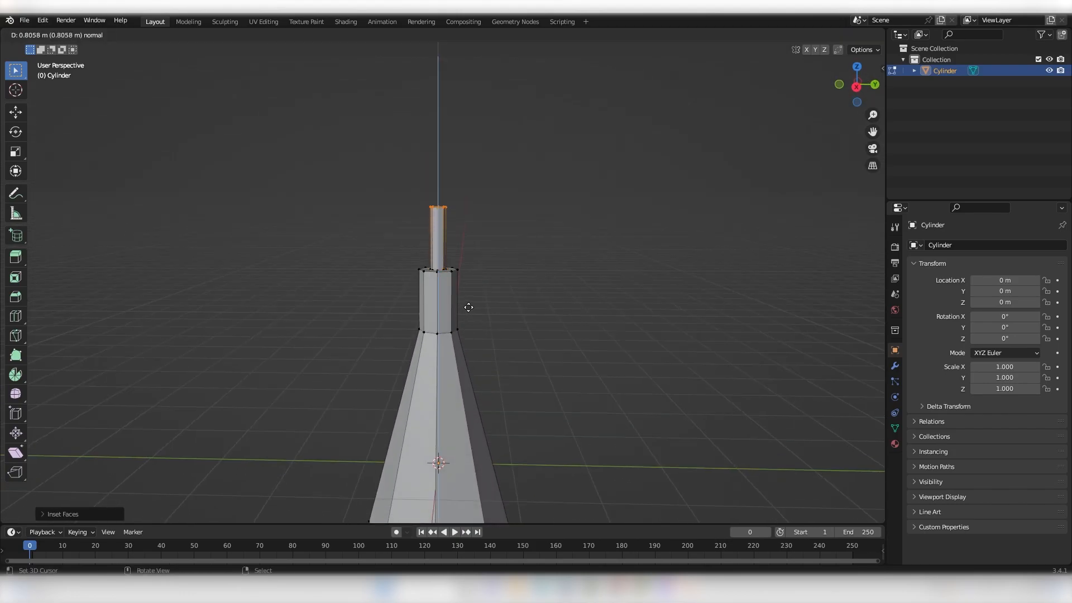
click(476, 288)
middle_drag(476, 289, 469, 310)
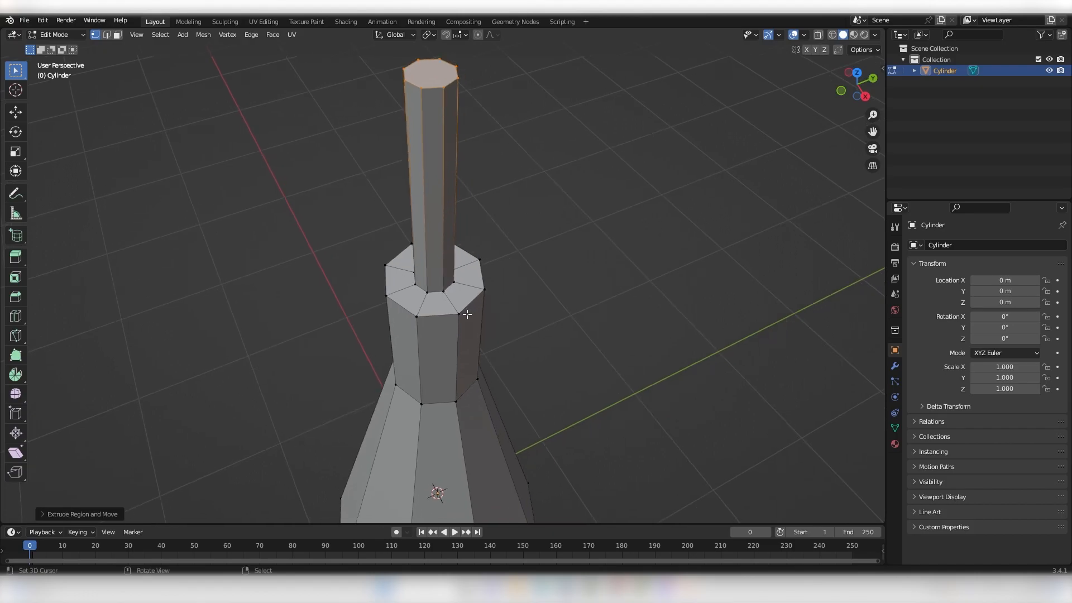
Bevel the neck's outer top edge loop around the stem with 2 segments and a width of about 0.067 m
scroll(446, 280, up, 3)
mouse_move(441, 266)
middle_down()
mouse_move(469, 271)
mouse_move(459, 270)
middle_up()
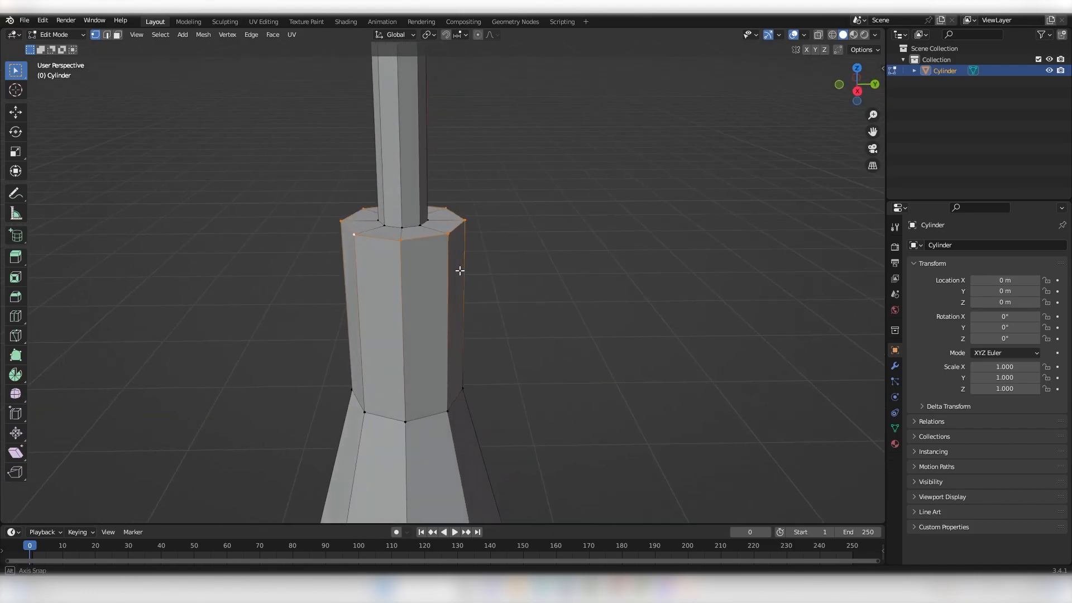
key(ctrl+b)
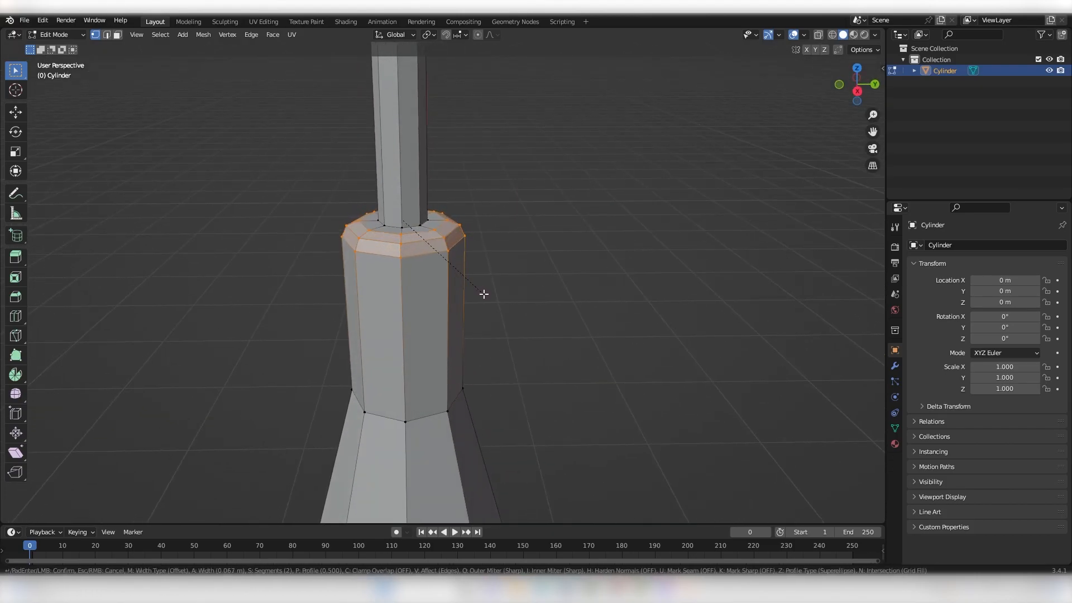
click(484, 296)
Examine the bottle-like shape in Object Mode with the cylinder deselected, and reselect the cylinder
key(Tab)
scroll(475, 308, down, 4)
middle_drag(475, 309, 352, 271)
scroll(531, 282, down, 3)
click(531, 283)
scroll(503, 287, up, 6)
scroll(445, 281, down, 3)
scroll(534, 295, down, 1)
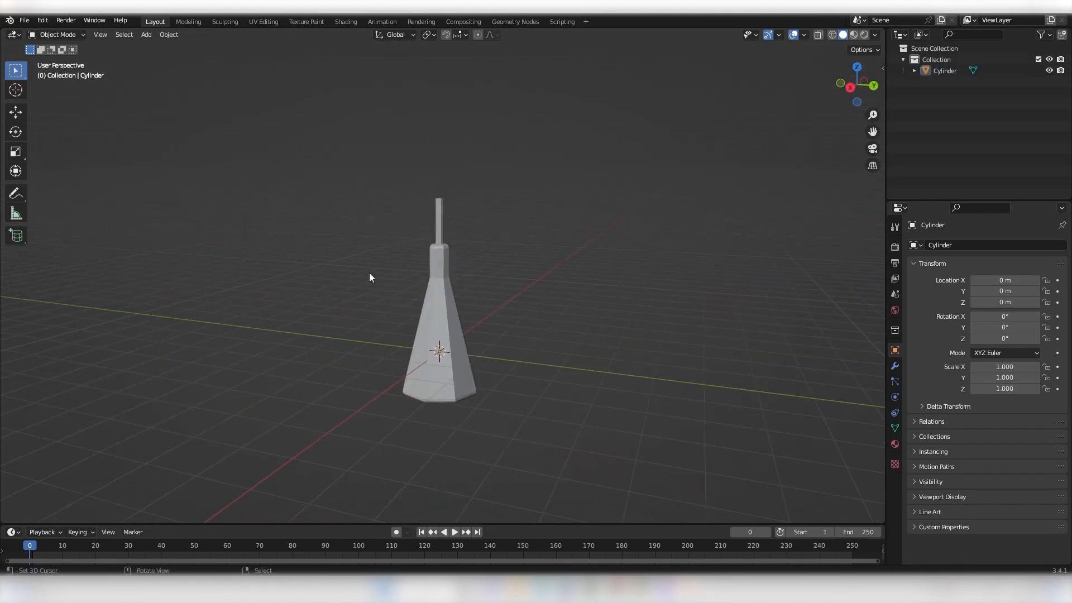
click(455, 304)
scroll(478, 184, up, 5)
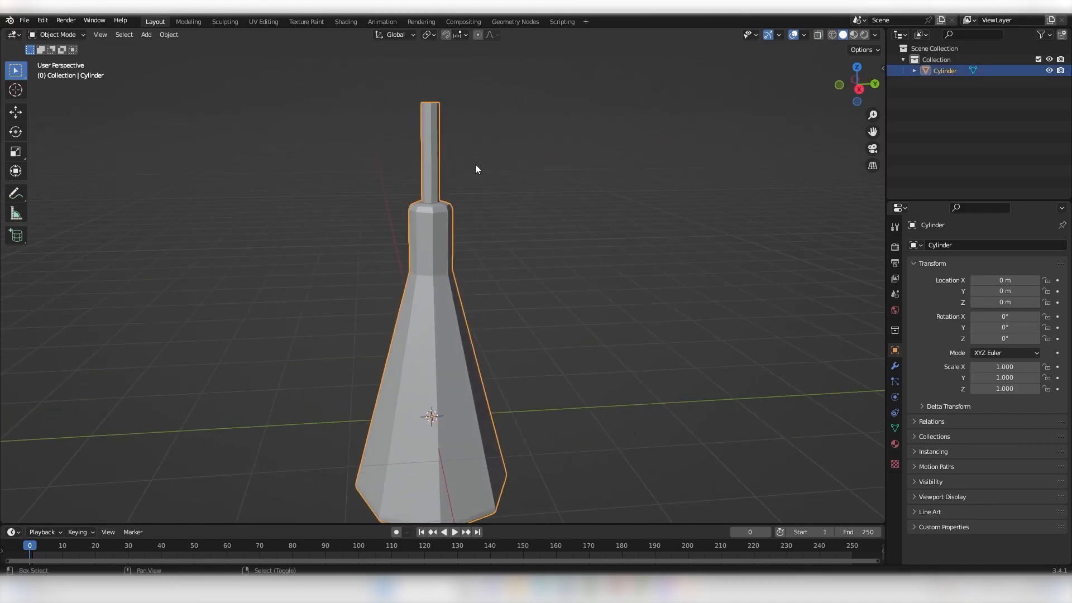
Enter Edit Mode and select the edge loop around the top of the thin stem
key(Tab)
middle_drag(442, 230, 444, 207)
scroll(466, 153, up, 1)
scroll(461, 270, up, 3)
shift+middle_drag(466, 152, 487, 231)
scroll(459, 268, down, 1)
alt+right_click(458, 270)
scroll(484, 252, up, 3)
middle_drag(482, 267, 469, 292)
Extrude the stem's top face in place and scale it outward, and extrude the widened face upward into a flat cap
key(e)
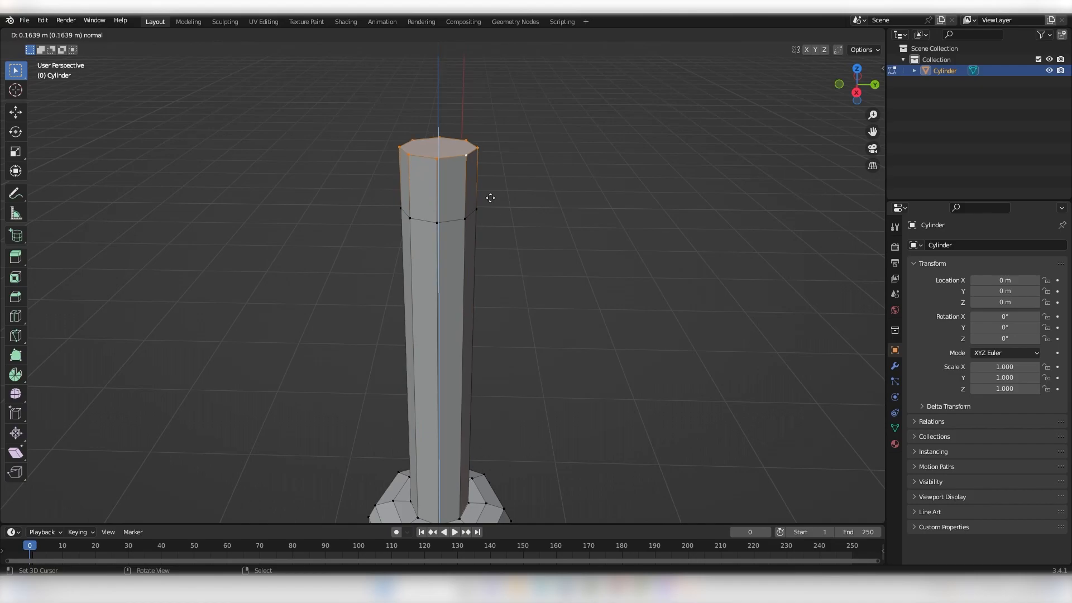
key(s)
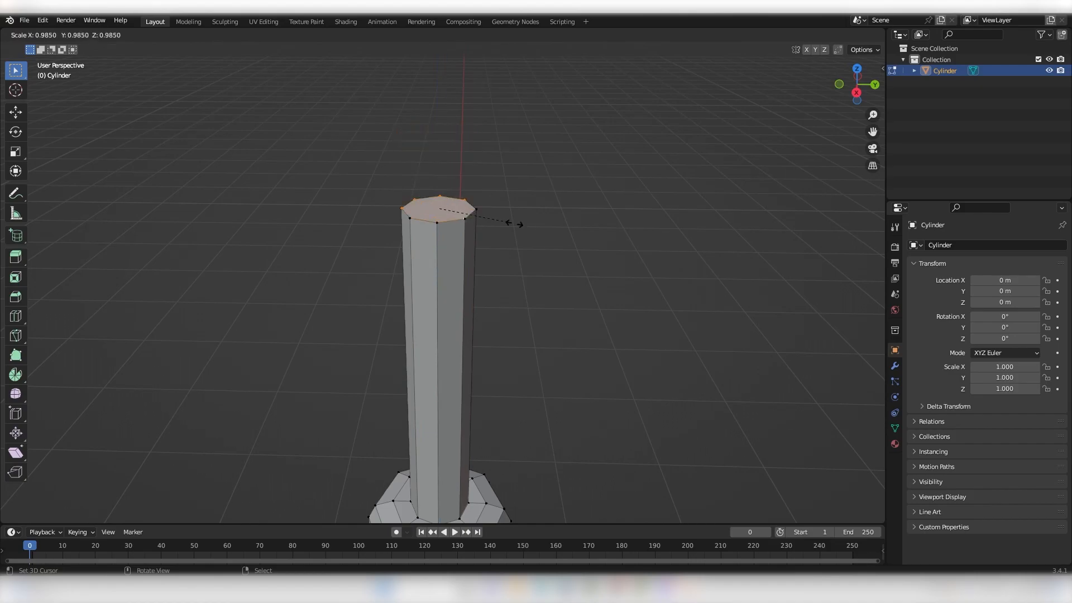
click(625, 256)
middle_drag(624, 257, 467, 229)
key(e)
click(476, 273)
Examine the finished shape in Object Mode from several angles, including the new cap on the stem
key(Tab)
middle_drag(467, 229, 460, 287)
click(585, 257)
scroll(585, 257, down, 8)
click(460, 287)
middle_drag(478, 216, 597, 330)
scroll(531, 271, up, 1)
scroll(385, 276, down, 4)
scroll(454, 283, up, 4)
scroll(535, 293, up, 1)
scroll(598, 329, down, 1)
scroll(586, 313, down, 5)
middle_drag(554, 237, 529, 235)
scroll(497, 279, up, 4)
Return to Edit Mode and select the whole mesh
key(Tab)
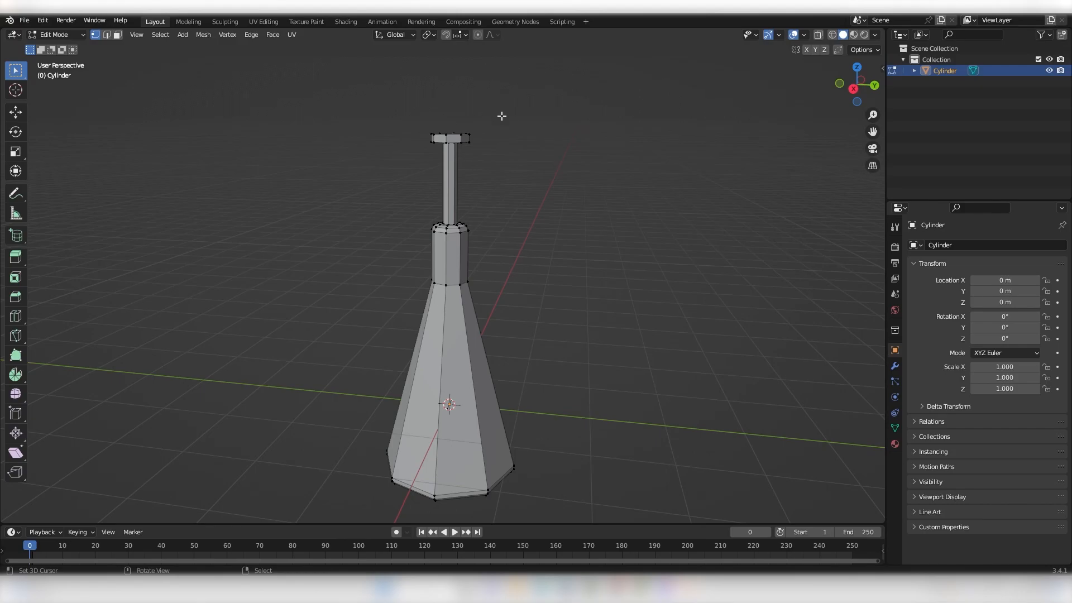
key(a)
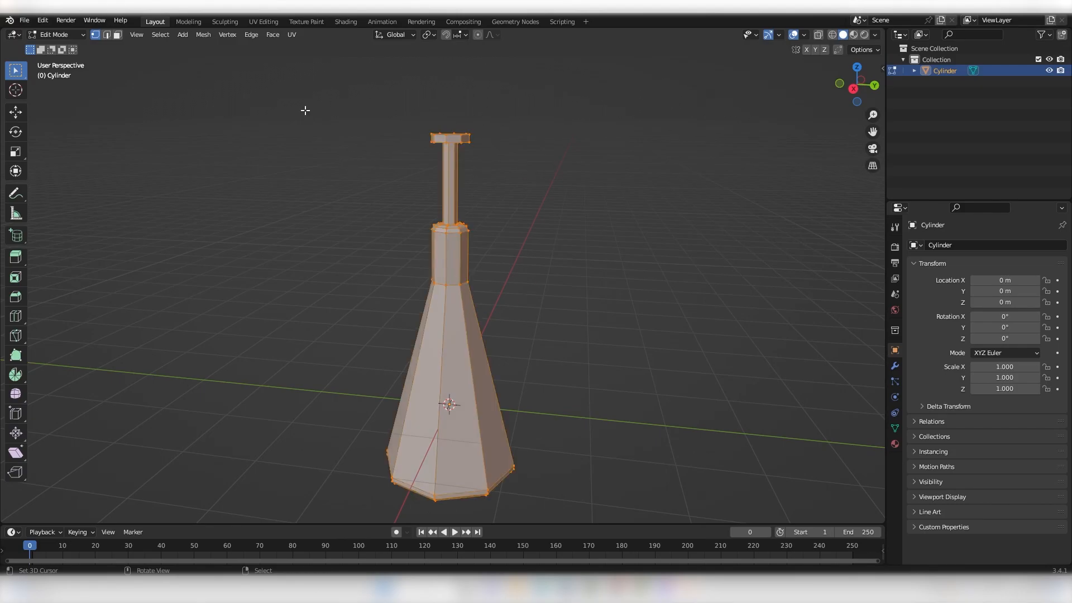
Apply smooth shading to all selected faces of the bottle and return to Object Mode
click(273, 36)
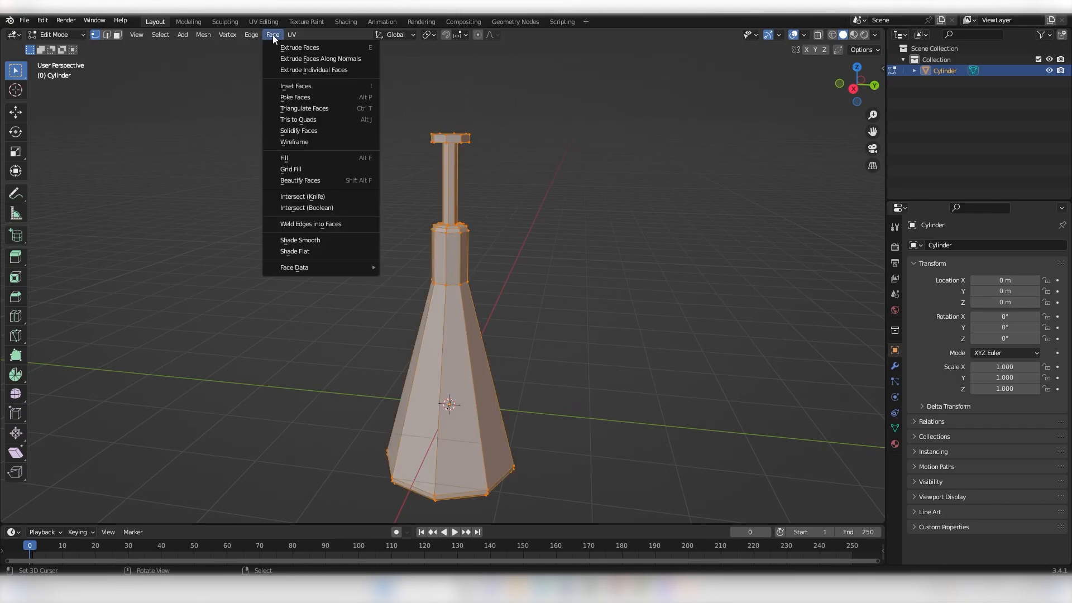
click(320, 240)
key(Tab)
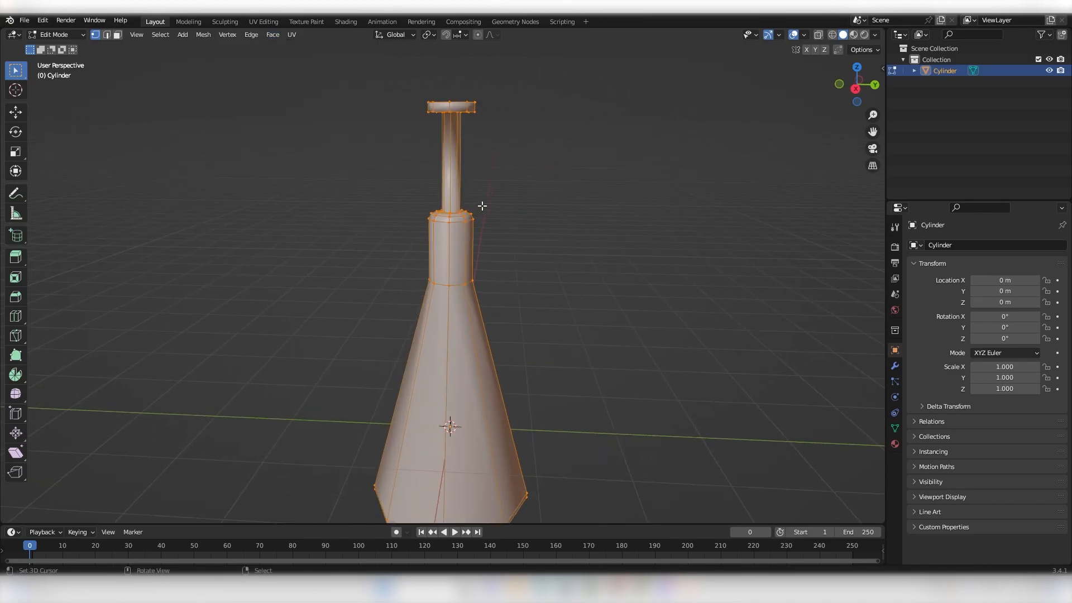
scroll(461, 157, up, 5)
middle_drag(422, 223, 367, 295)
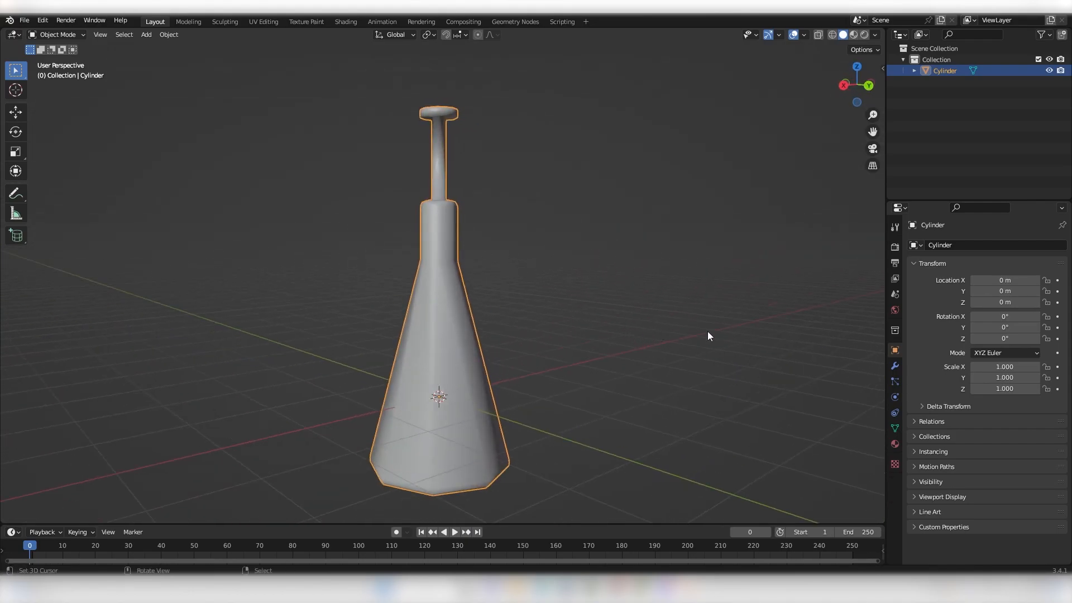
Enable Auto Smooth in the bottle mesh's normals settings
click(894, 428)
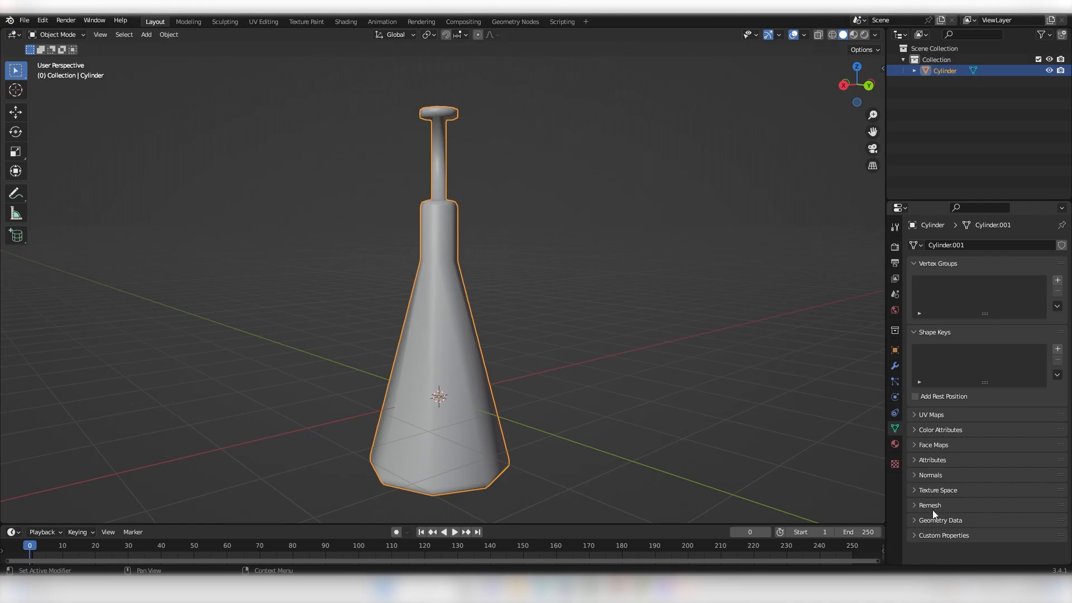
click(915, 474)
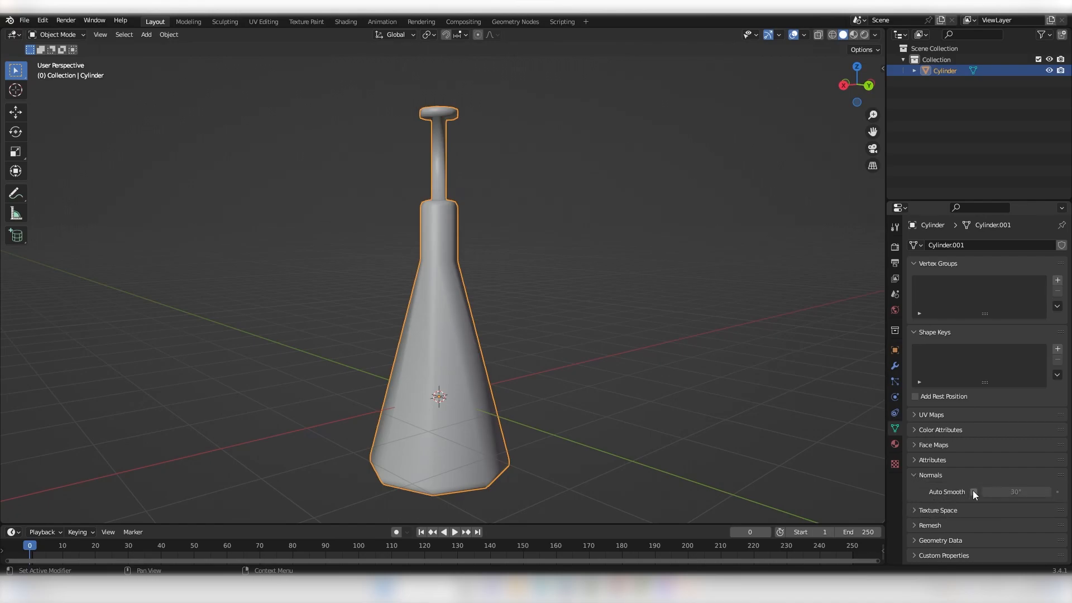
click(972, 492)
middle_drag(644, 425, 555, 357)
scroll(456, 328, down, 3)
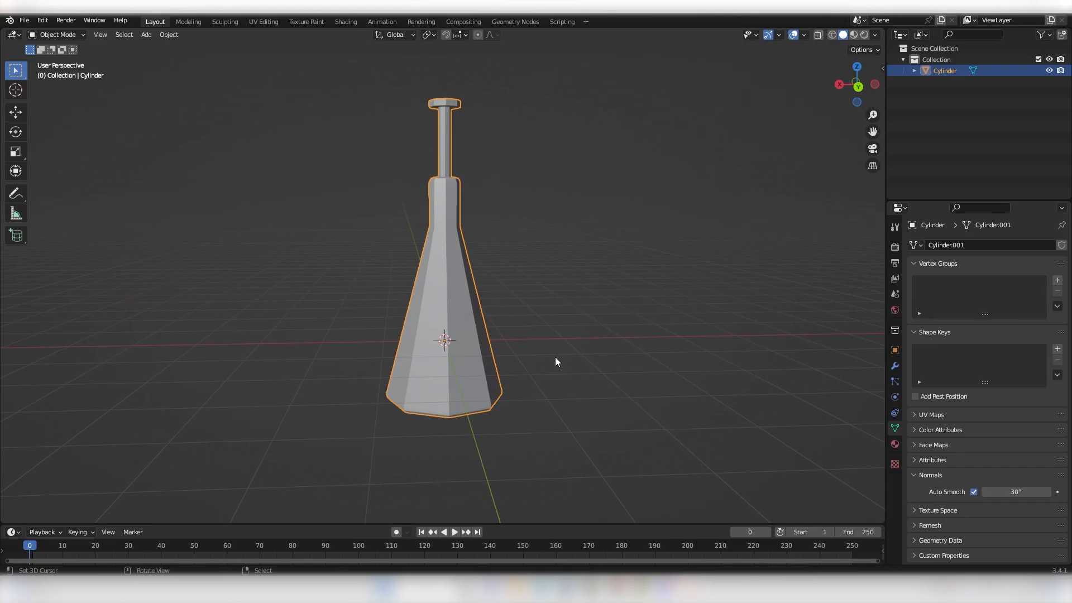
Deselect the bottle and examine its auto-smoothed shading from several angles and distances
scroll(458, 311, up, 2)
scroll(502, 315, down, 5)
middle_drag(518, 315, 437, 229)
key(Tab)
scroll(502, 334, up, 6)
key(Tab)
scroll(574, 329, down, 3)
key(alt+a)
scroll(437, 229, up, 4)
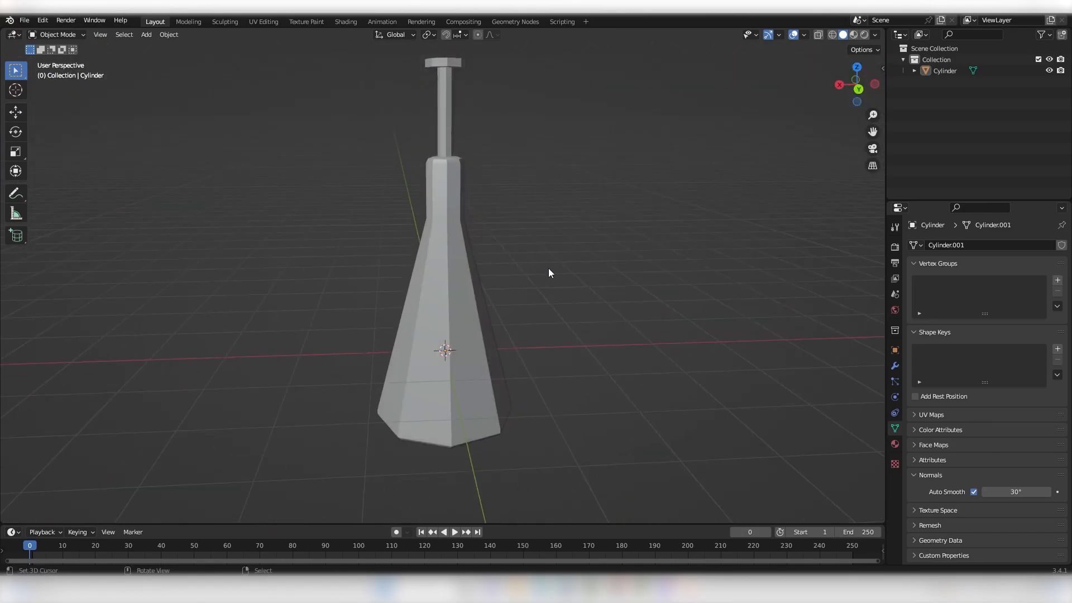
middle_drag(547, 300, 571, 291)
scroll(574, 291, up, 1)
shift+middle_drag(581, 291, 581, 313)
scroll(581, 313, down, 2)
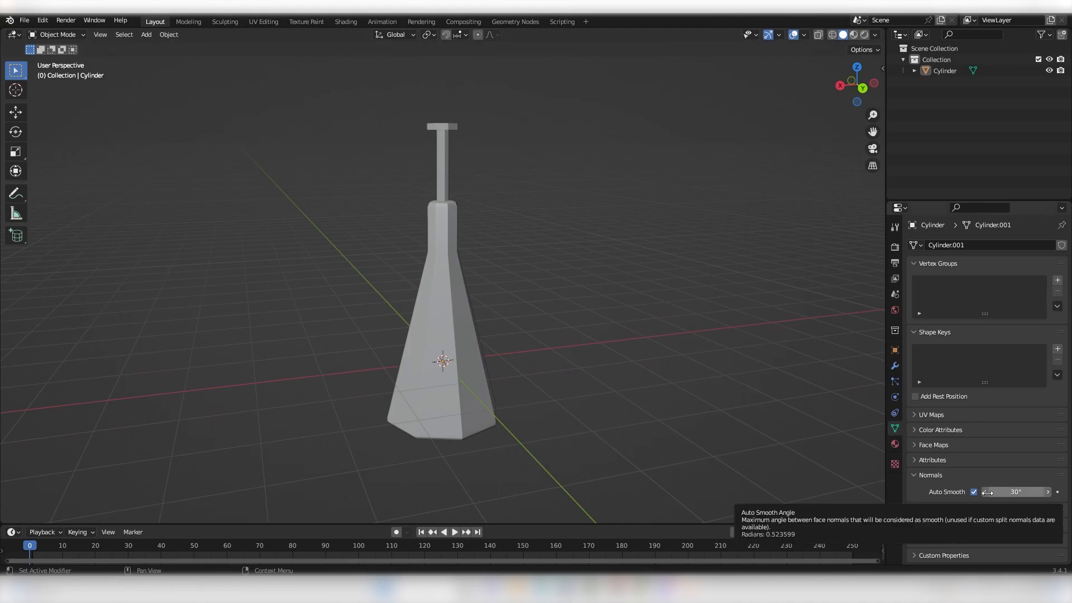
scroll(635, 330, up, 2)
middle_drag(585, 313, 584, 330)
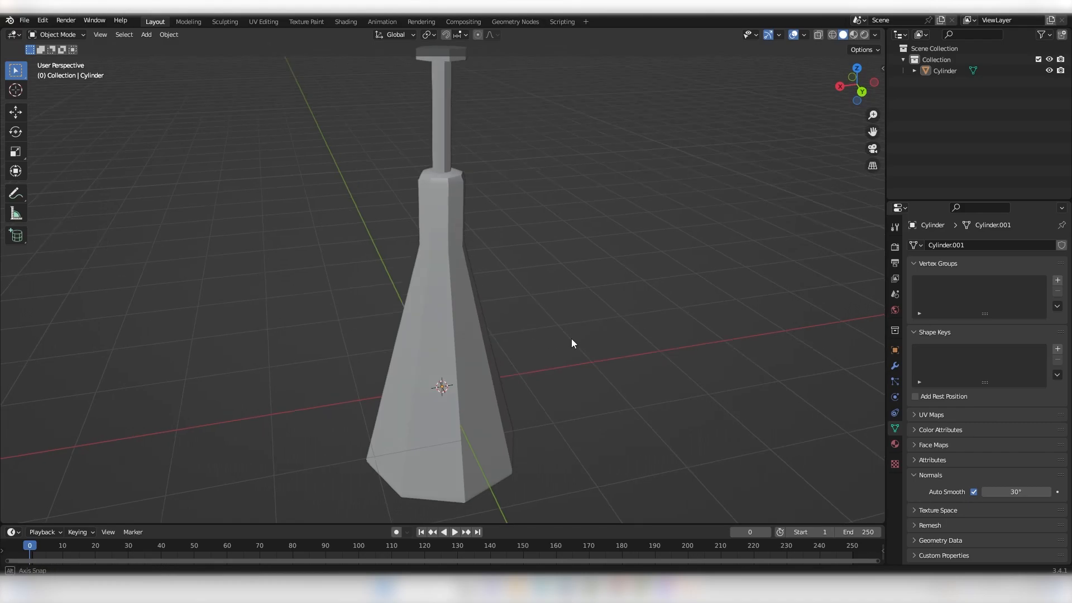
middle_drag(574, 340, 614, 357)
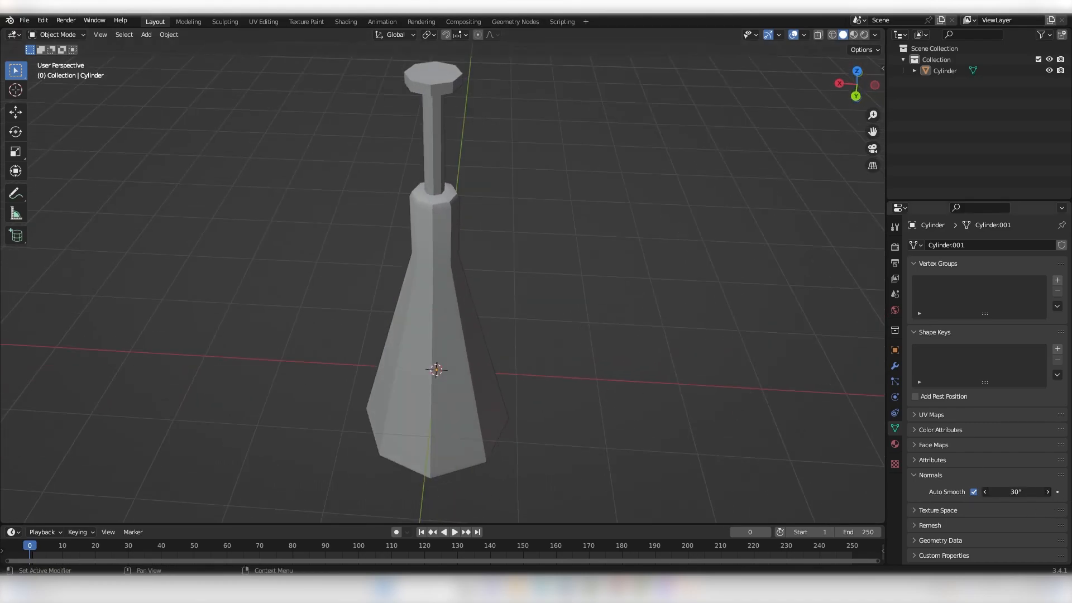
Set the Auto Smooth angle to 50°
drag(1016, 495, 1021, 495)
click(1021, 495)
text(50)
key(Return)
Examine the bottle's surface shading with the new smoothing angle from different sides and distances
middle_drag(547, 373, 604, 332)
scroll(638, 330, down, 5)
scroll(506, 333, up, 6)
middle_drag(505, 329, 615, 348)
scroll(531, 295, down, 4)
scroll(531, 295, up, 3)
scroll(589, 355, down, 5)
scroll(581, 330, up, 7)
scroll(581, 330, down, 3)
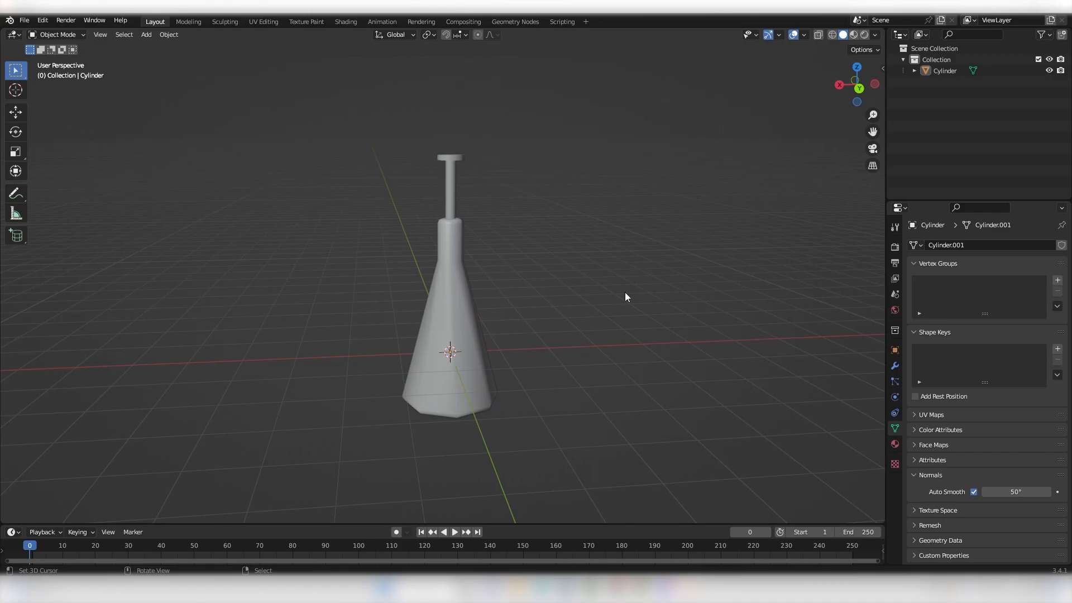
Delete the bottle and add a cube mesh in its place
key(Delete)
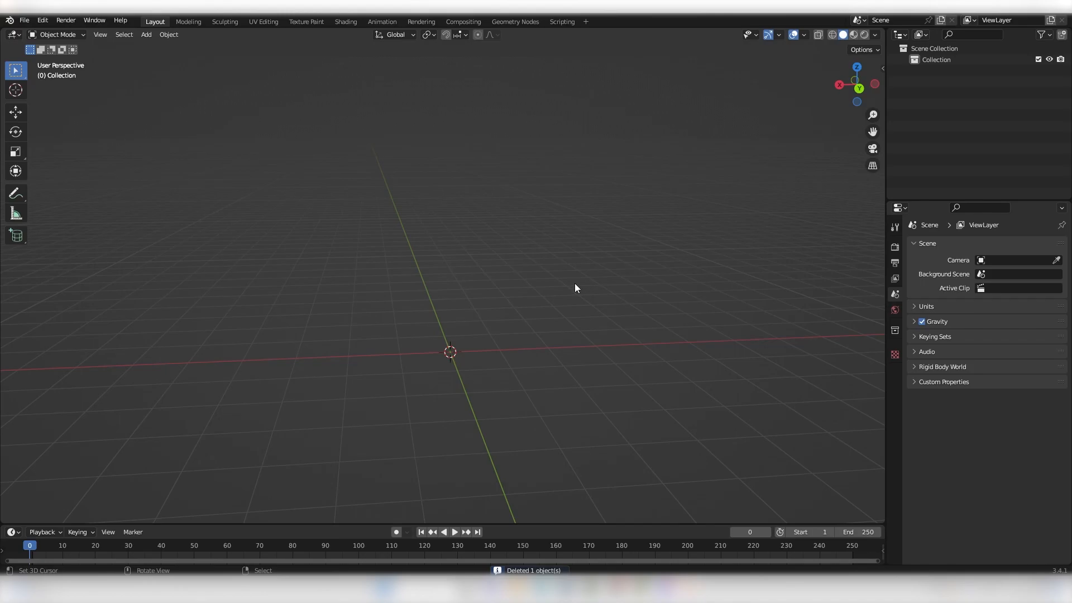
key(shift+a)
mouse_move(574, 288)
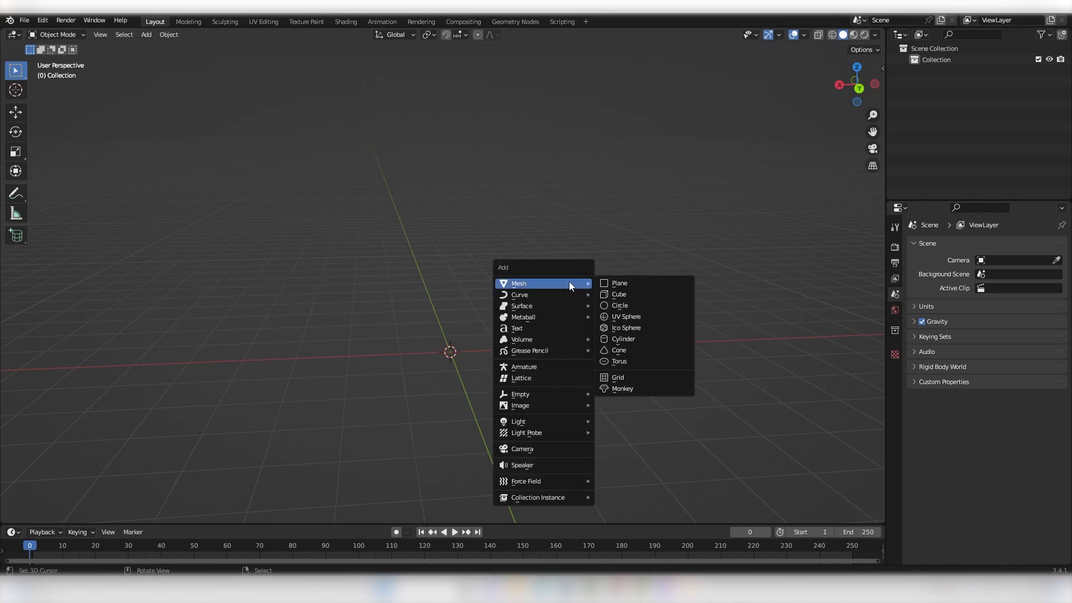
click(619, 294)
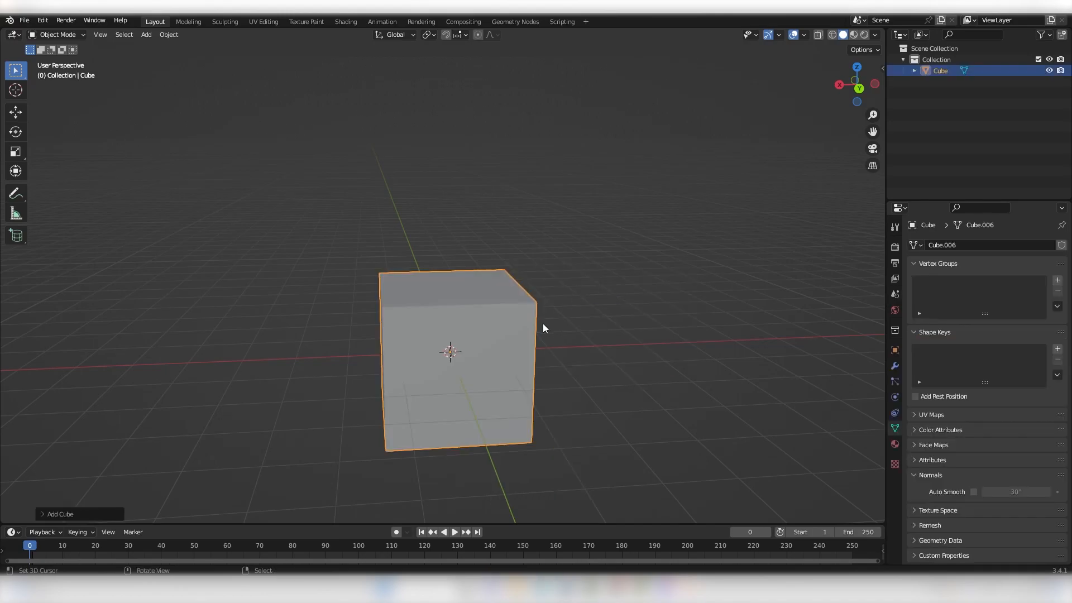
middle_drag(542, 323, 662, 376)
scroll(575, 320, up, 2)
scroll(575, 320, down, 3)
middle_drag(574, 320, 519, 293)
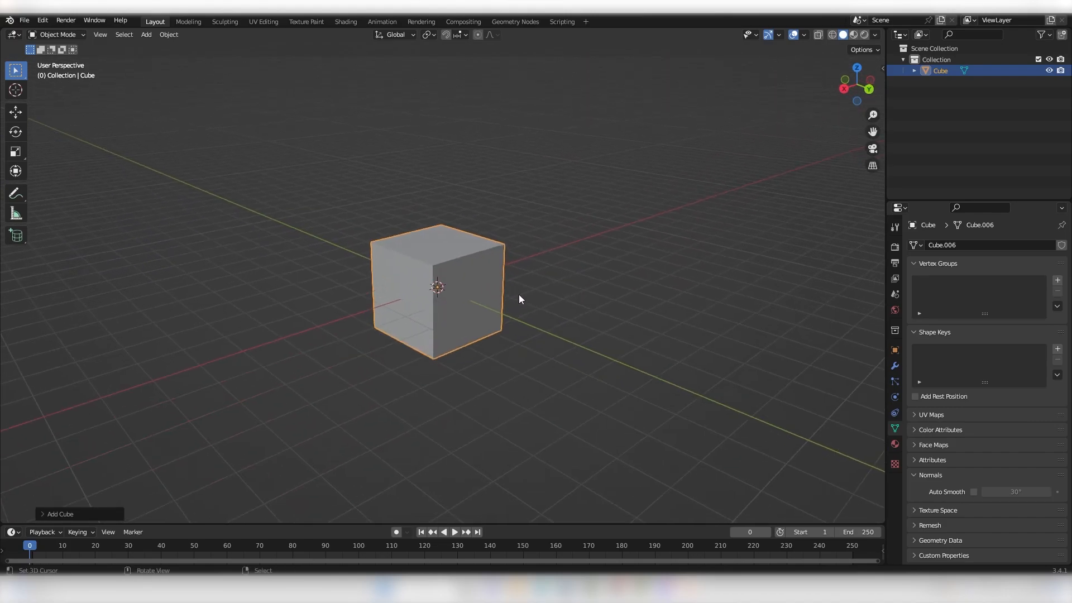
scroll(519, 297, up, 2)
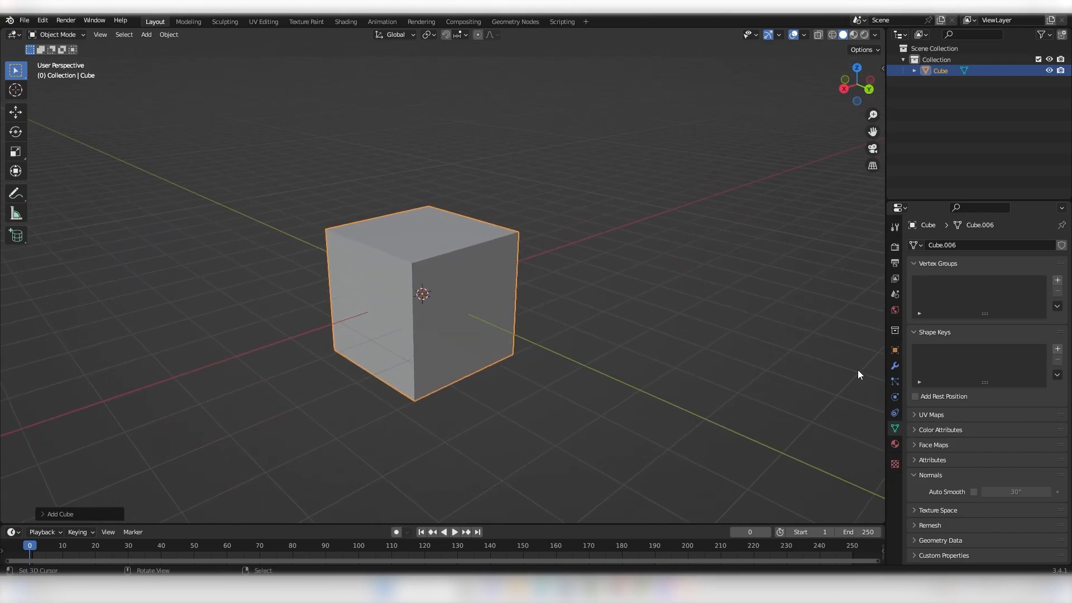
Look through the modifiers available for the cube
click(894, 366)
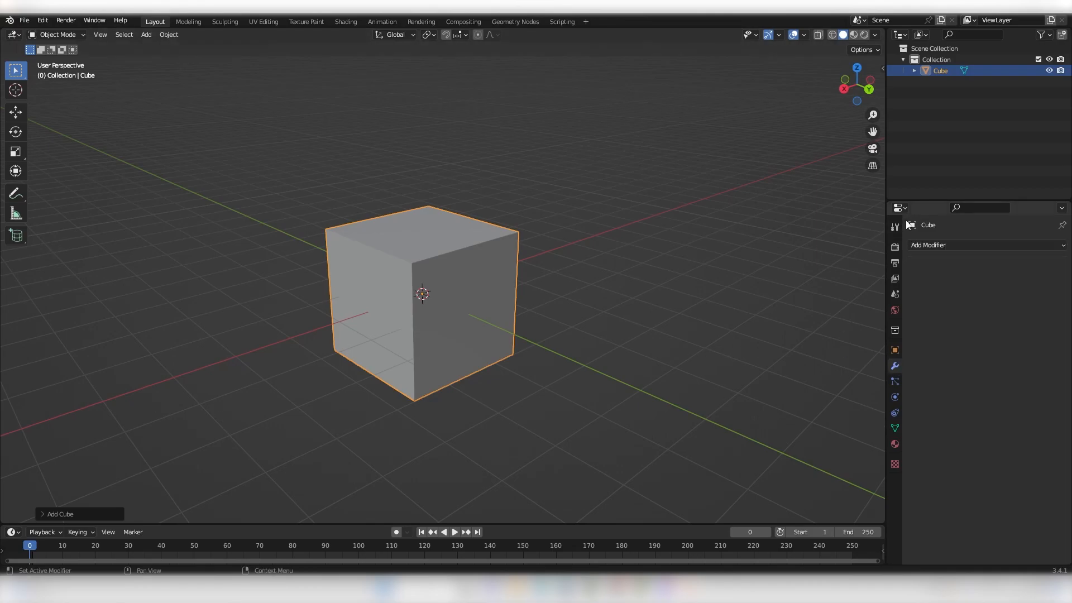
click(966, 244)
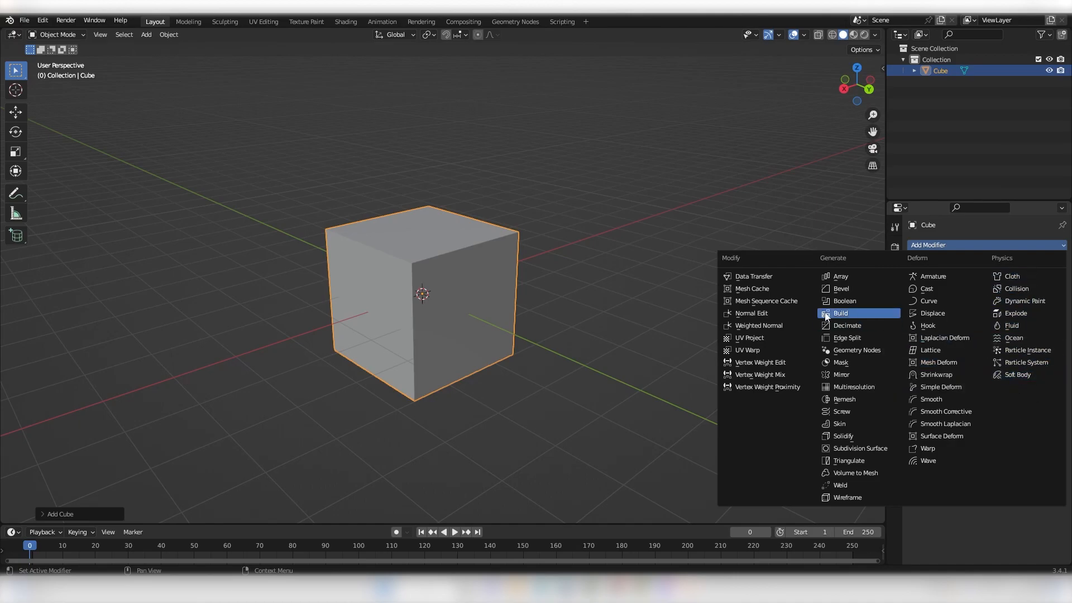
key(Escape)
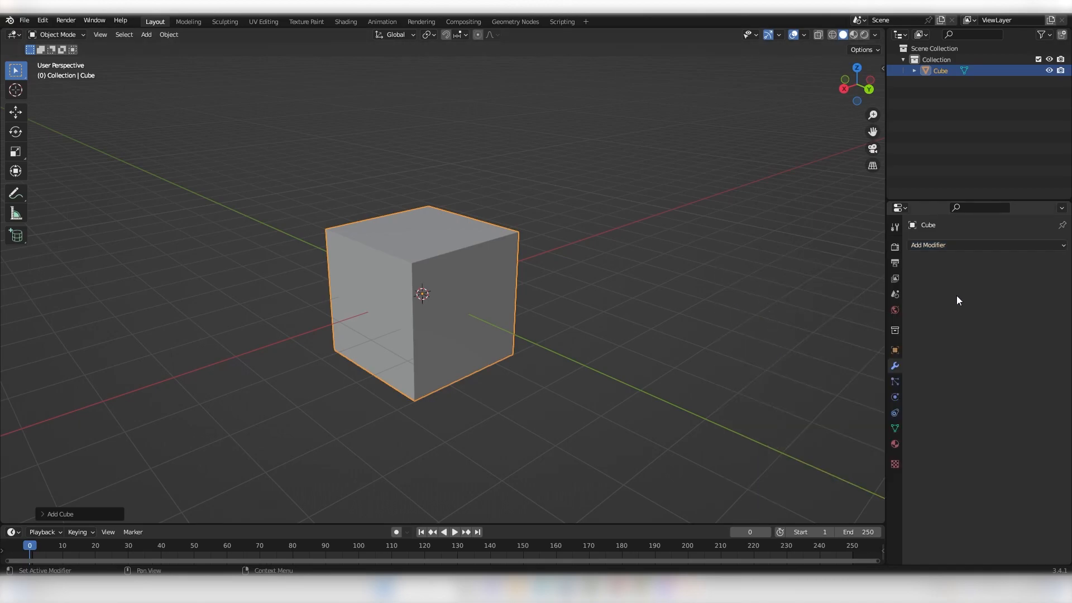
click(963, 243)
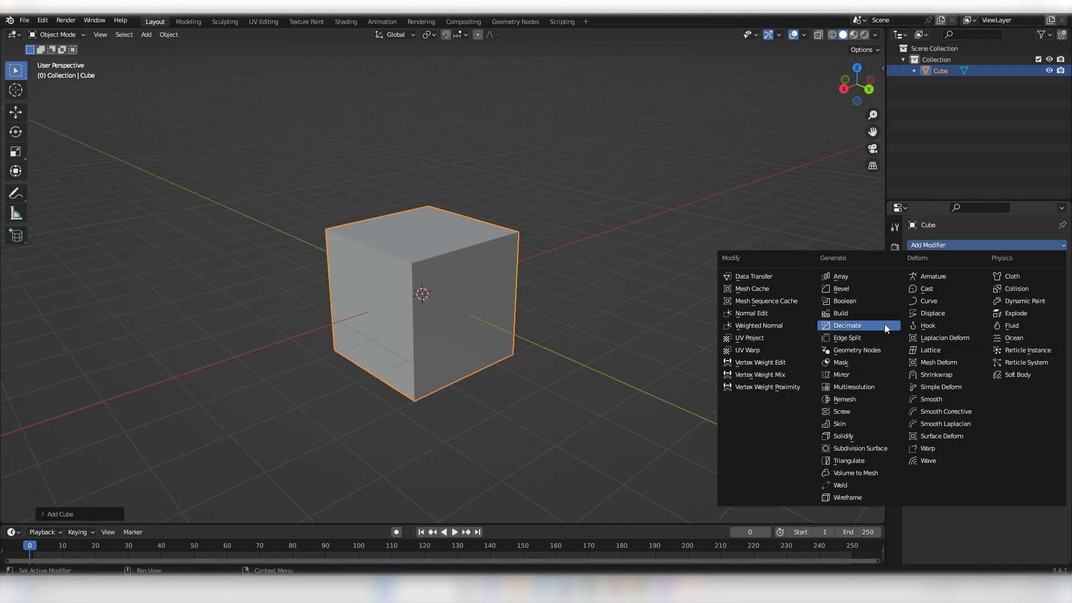
Try bevelling all the cube's edges directly in Edit Mode, and undo the bevel
key(Tab)
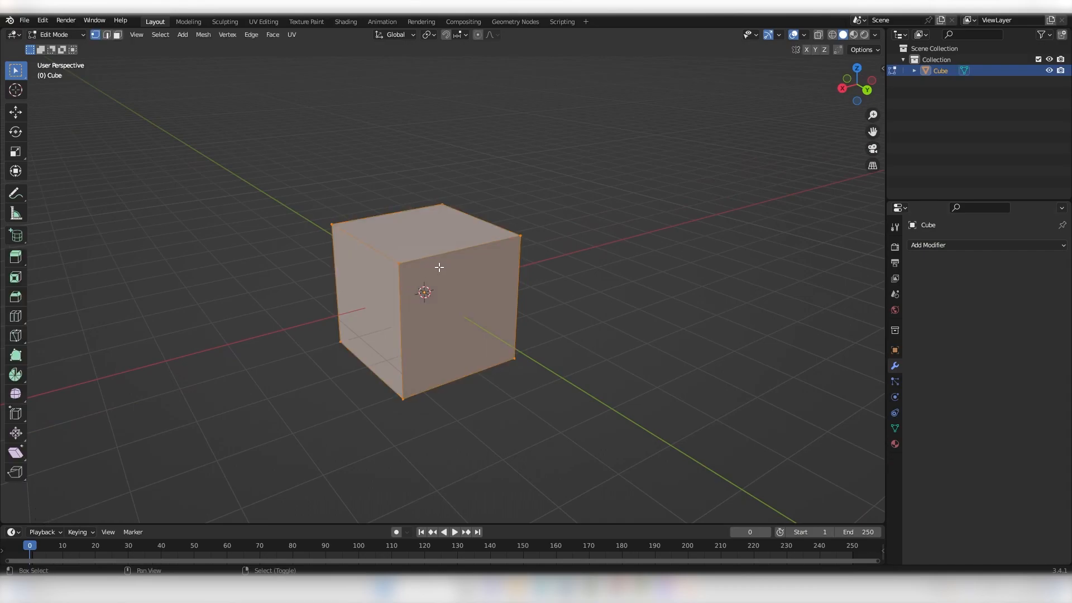
middle_drag(410, 290, 482, 322)
key(ctrl+b)
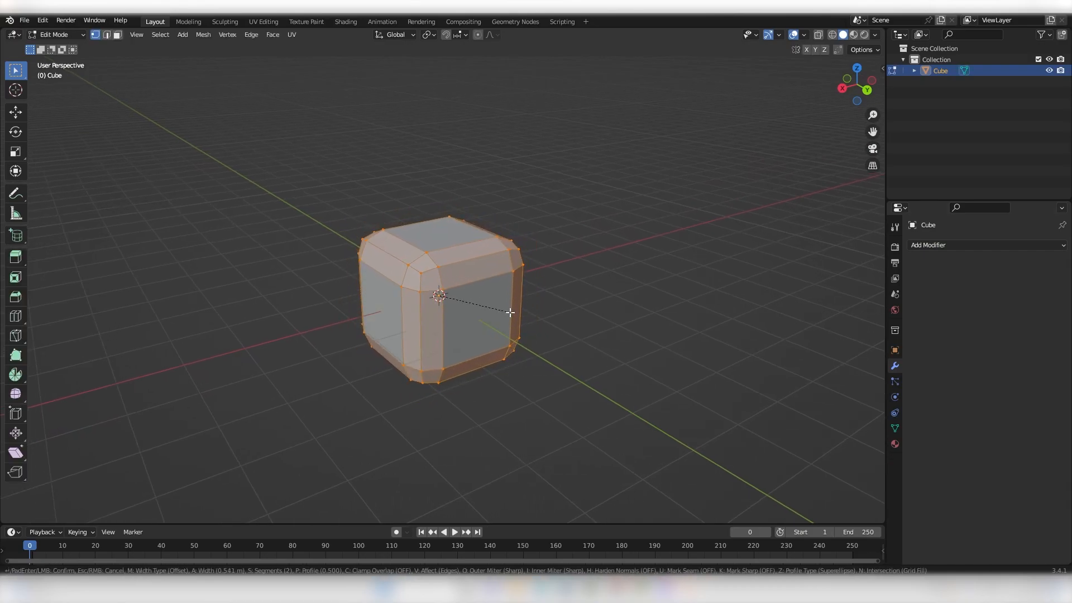
click(502, 301)
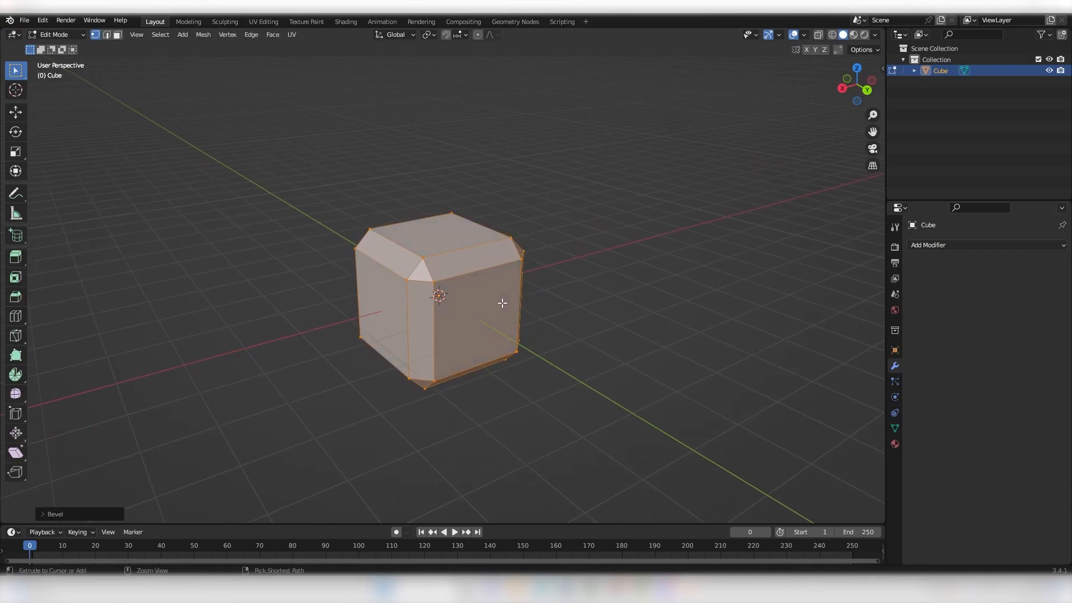
key(ctrl+z)
key(ctrl+z)
Add a Bevel modifier to the cube with an amount of 0.51 m and 4 segments
click(948, 246)
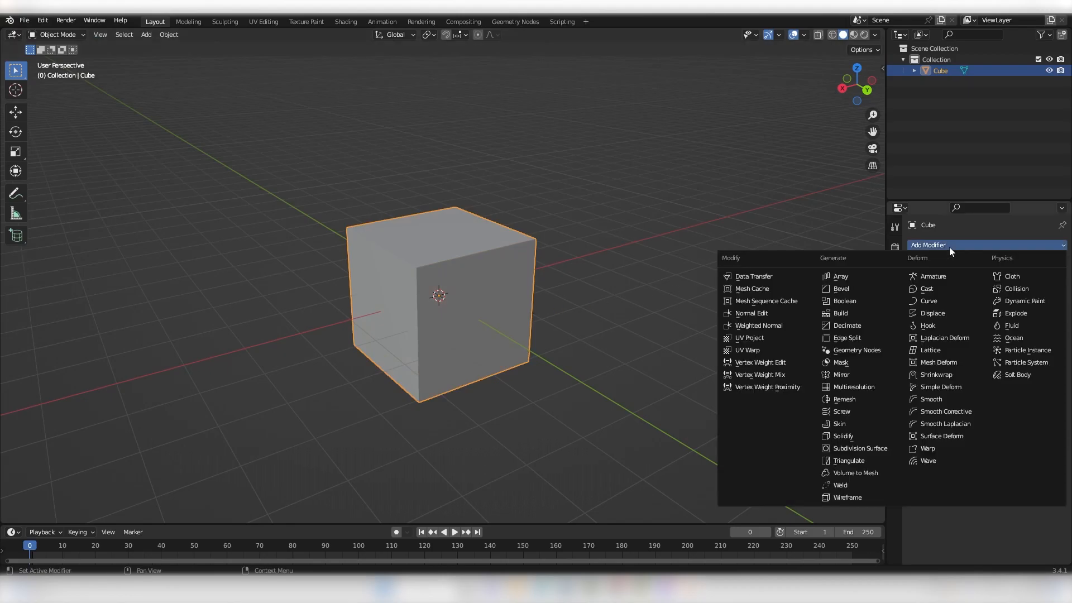
click(856, 291)
scroll(551, 283, up, 2)
middle_drag(548, 288, 578, 267)
mouse_move(976, 307)
mouse_down()
mouse_move(1058, 307)
mouse_move(1021, 307)
mouse_move(1021, 319)
mouse_move(1052, 319)
mouse_move(977, 321)
mouse_move(1011, 321)
mouse_up()
key(shift+z)
key(shift+z)
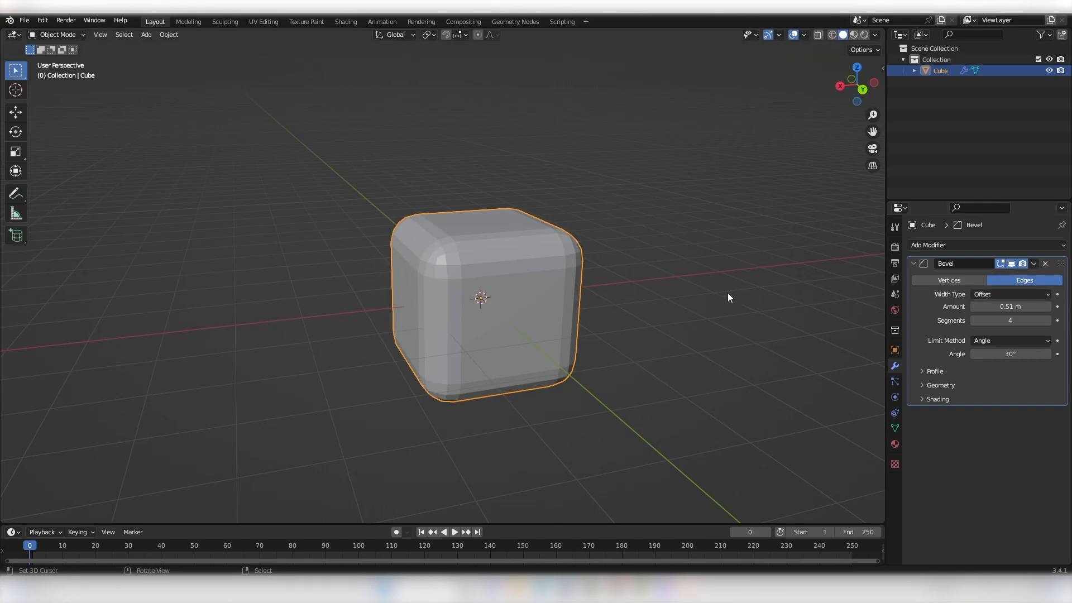
scroll(618, 315, up, 2)
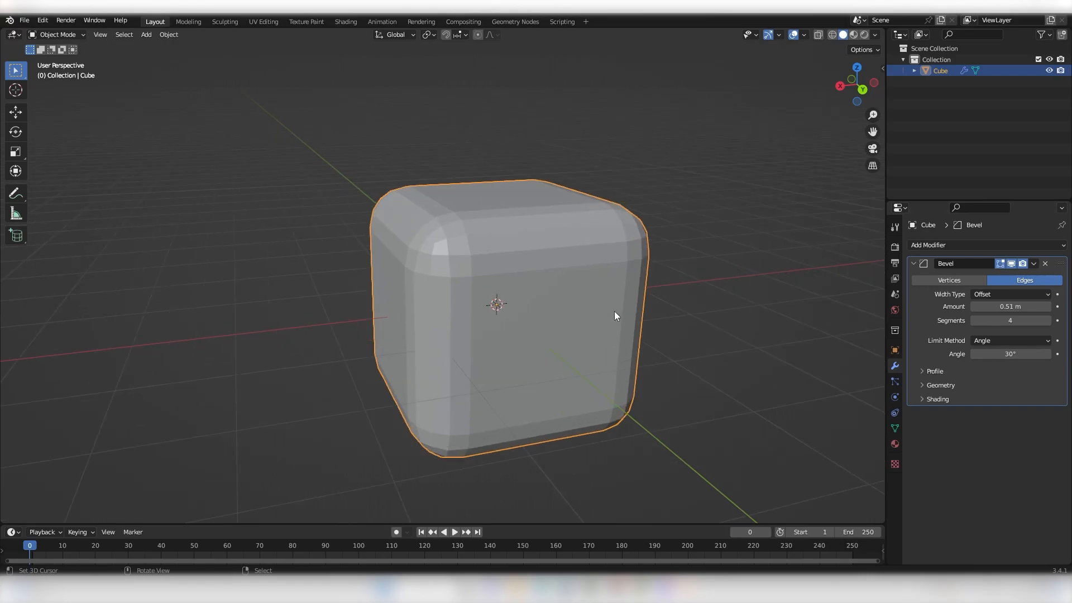
Inspect the cube's underlying mesh in Edit Mode with the Bevel modifier still unapplied
key(Tab)
middle_drag(574, 306, 581, 313)
middle_drag(523, 251, 1016, 237)
scroll(484, 214, up, 3)
scroll(484, 214, down, 4)
key(Tab)
Apply the Bevel modifier and inspect the cube's bevelled geometry in Edit Mode
click(1033, 264)
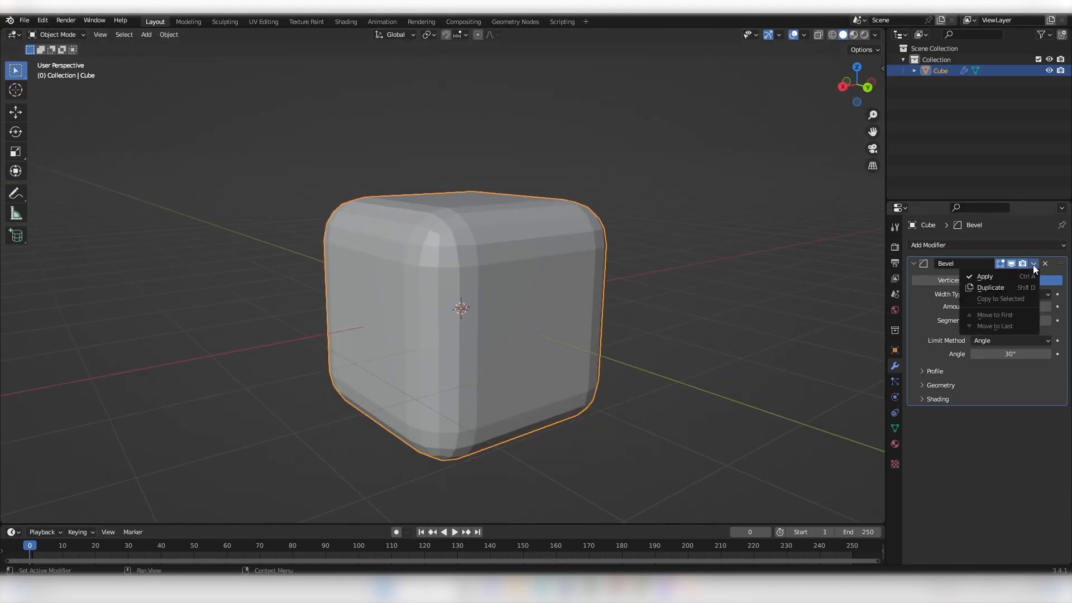
click(1007, 273)
key(Tab)
middle_drag(525, 251, 539, 248)
scroll(539, 247, up, 2)
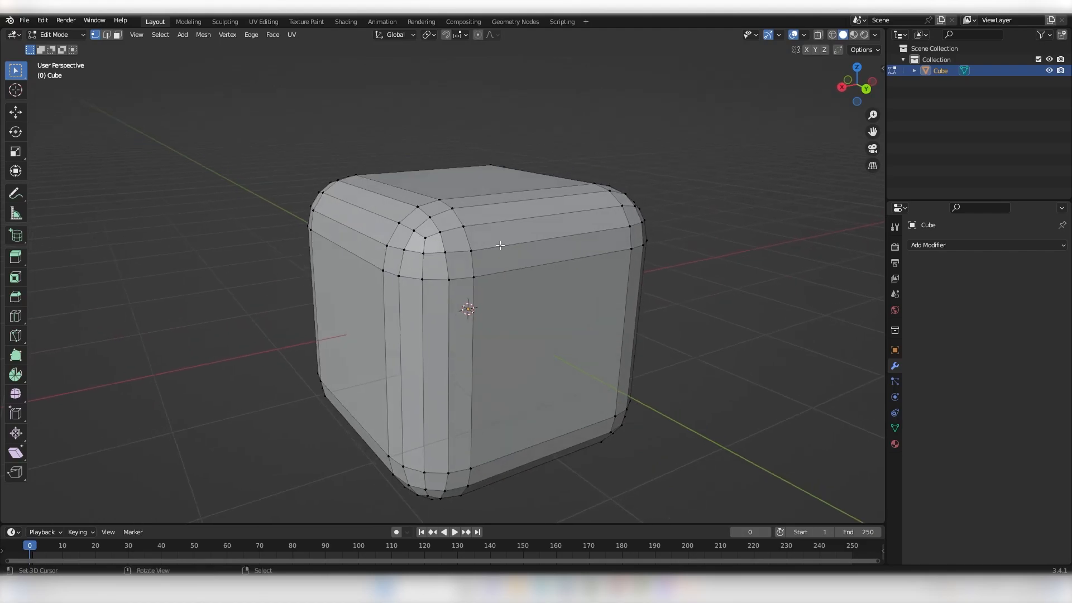
click(477, 197)
middle_drag(479, 196, 498, 196)
scroll(497, 197, down, 2)
Undo applying the Bevel modifier and remove the modifier from the cube
key(ctrl+z)
key(ctrl+z)
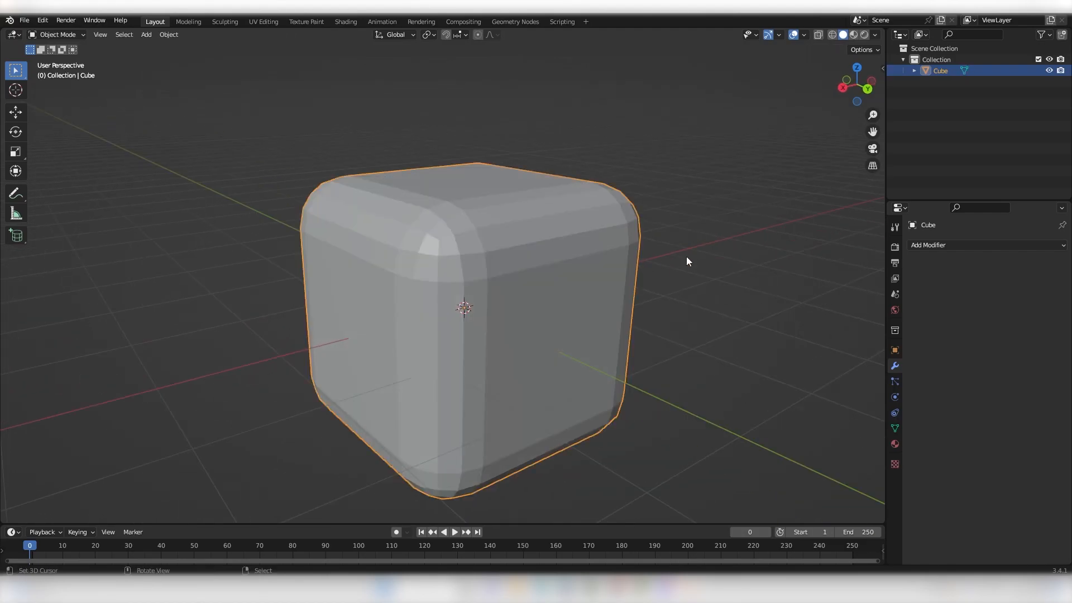
key(ctrl+z)
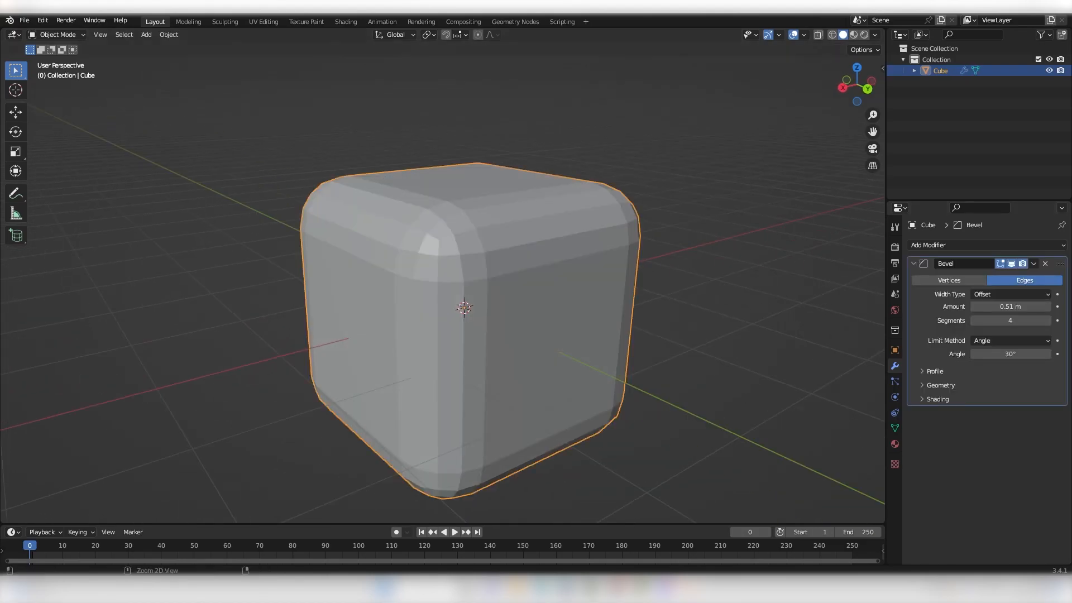
click(1045, 263)
scroll(625, 222, down, 2)
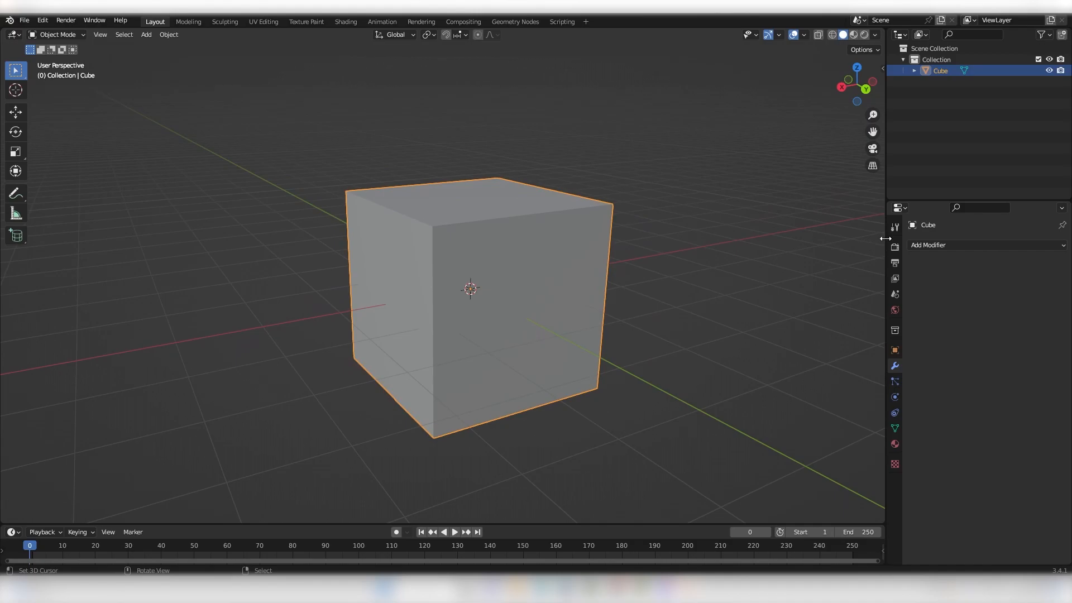
Add a Subdivision Surface modifier to the cube and view the subdivided shape from other sides
click(956, 243)
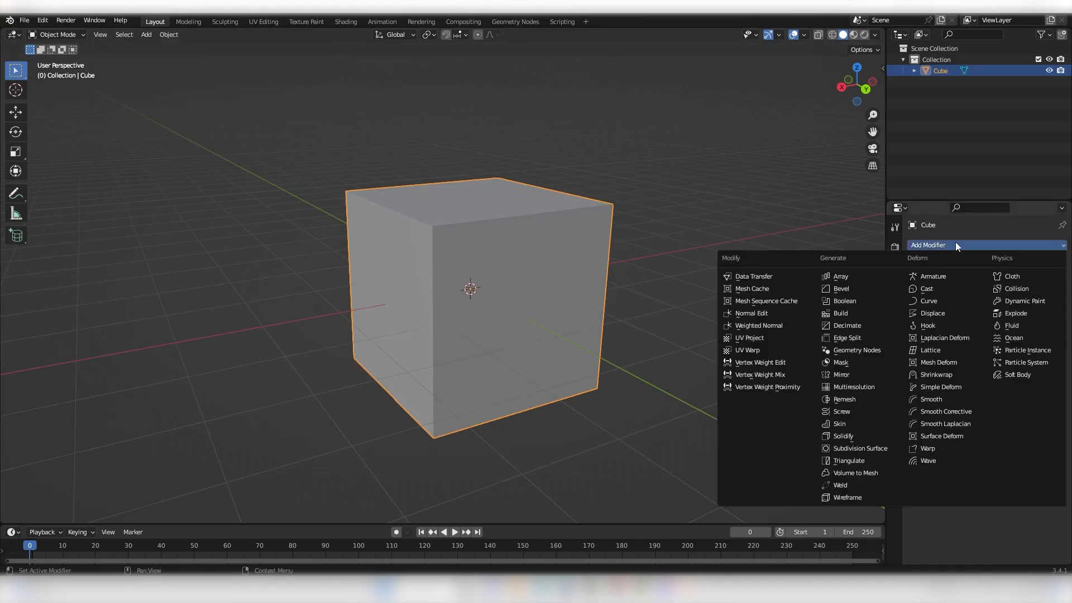
click(862, 450)
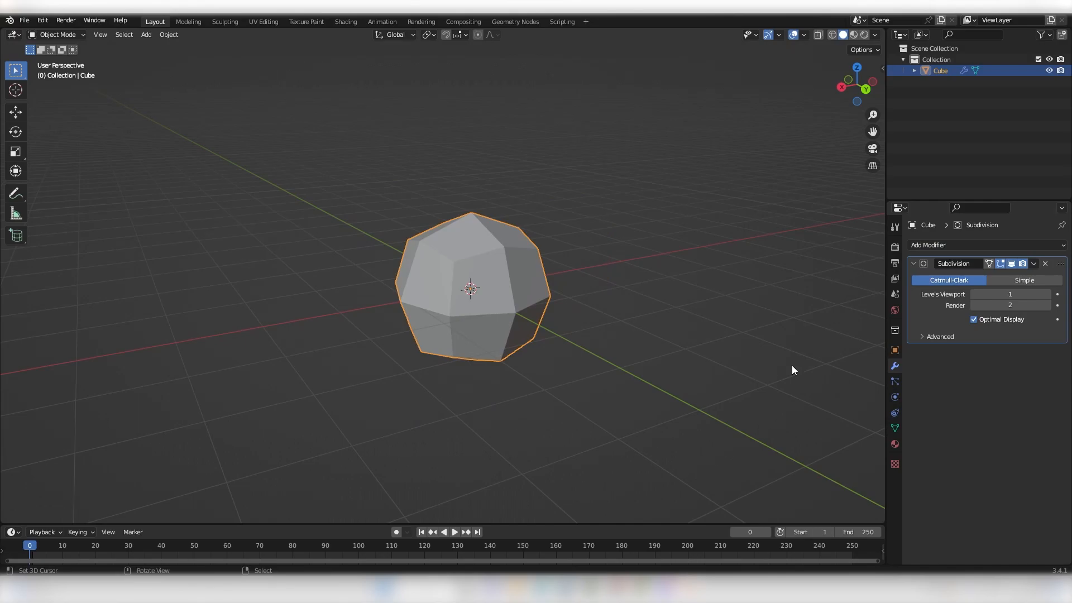
middle_drag(497, 253, 559, 254)
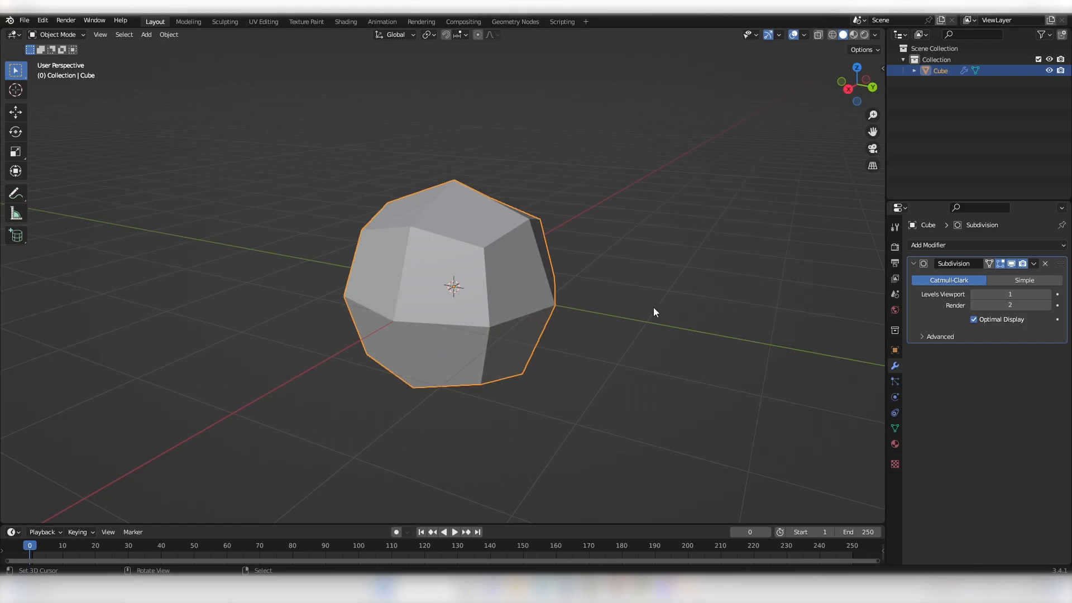
middle_drag(593, 275, 564, 266)
Switch the Subdivision modifier's type to Simple and check the cube's mesh in Edit Mode
click(1031, 281)
key(Tab)
key(Tab)
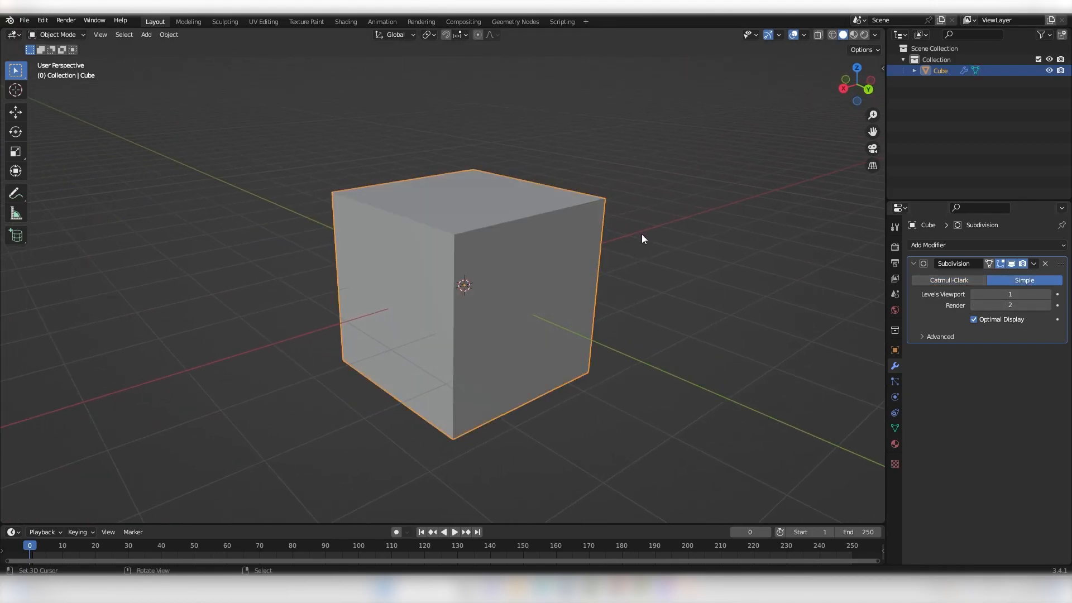
Apply the Simple Subdivision modifier and inspect the cube's subdivided mesh in Edit Mode
click(1032, 263)
click(1020, 278)
key(Tab)
scroll(520, 246, up, 2)
middle_drag(521, 245, 491, 237)
scroll(588, 246, down, 5)
scroll(588, 247, up, 5)
scroll(492, 238, down, 4)
scroll(503, 237, up, 2)
Undo applying the Subdivision modifier so it is editable on the cube again
alt+right_click(540, 239)
key(ctrl+z)
key(ctrl+z)
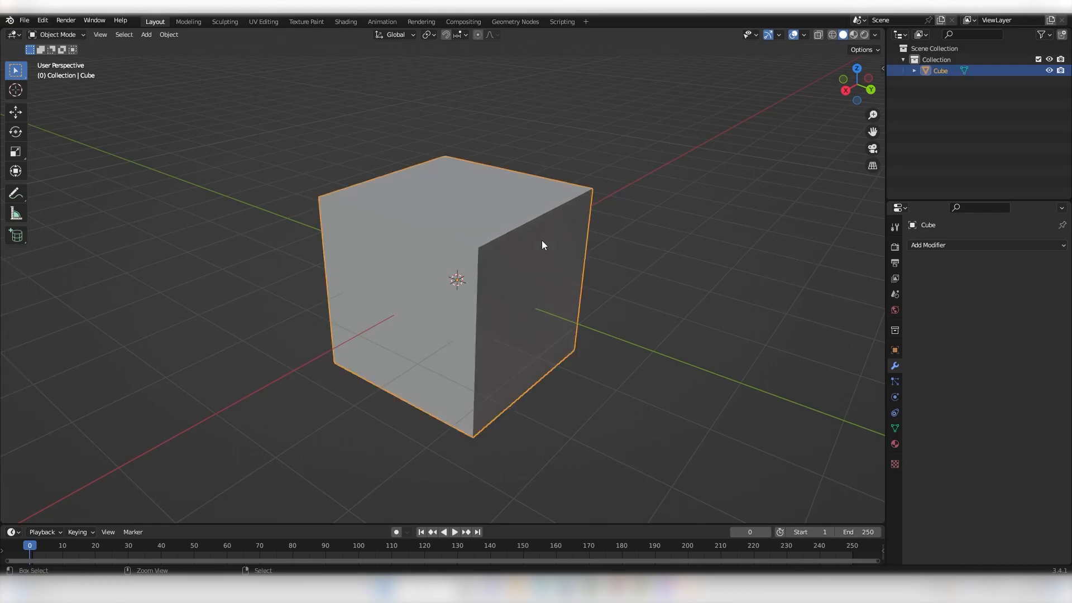
key(ctrl+z)
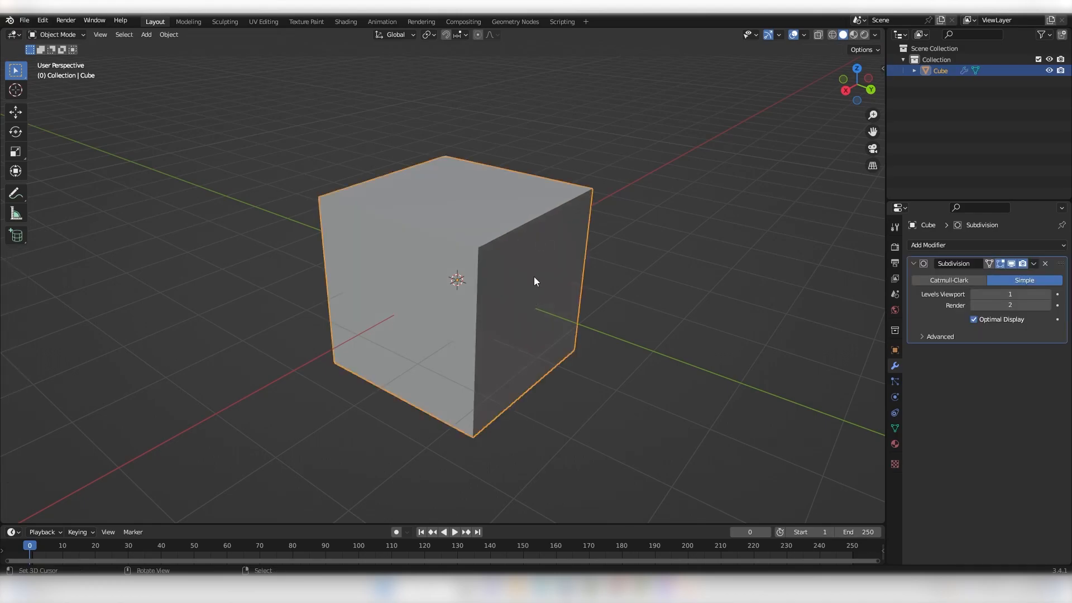
key(ctrl+z)
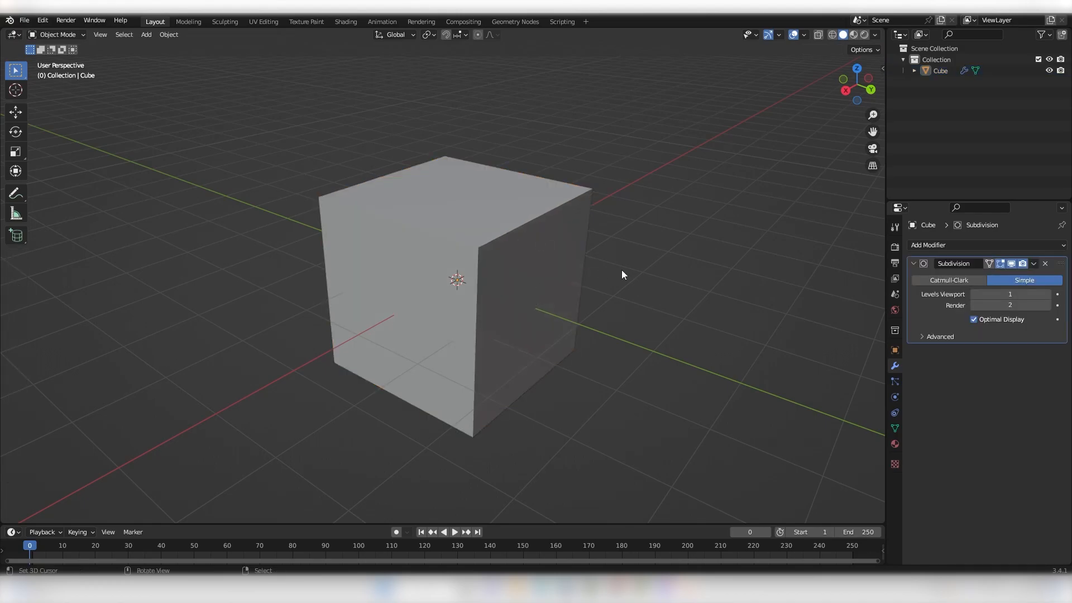
Switch the Subdivision modifier's type to Catmull-Clark and set its viewport levels to 2
click(952, 280)
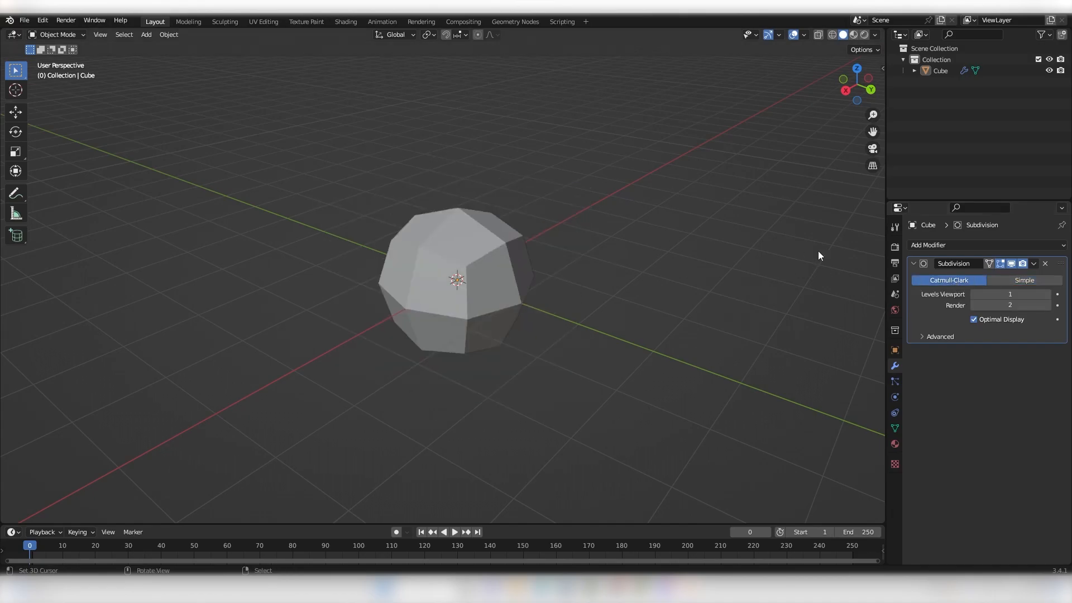
middle_drag(812, 249, 520, 205)
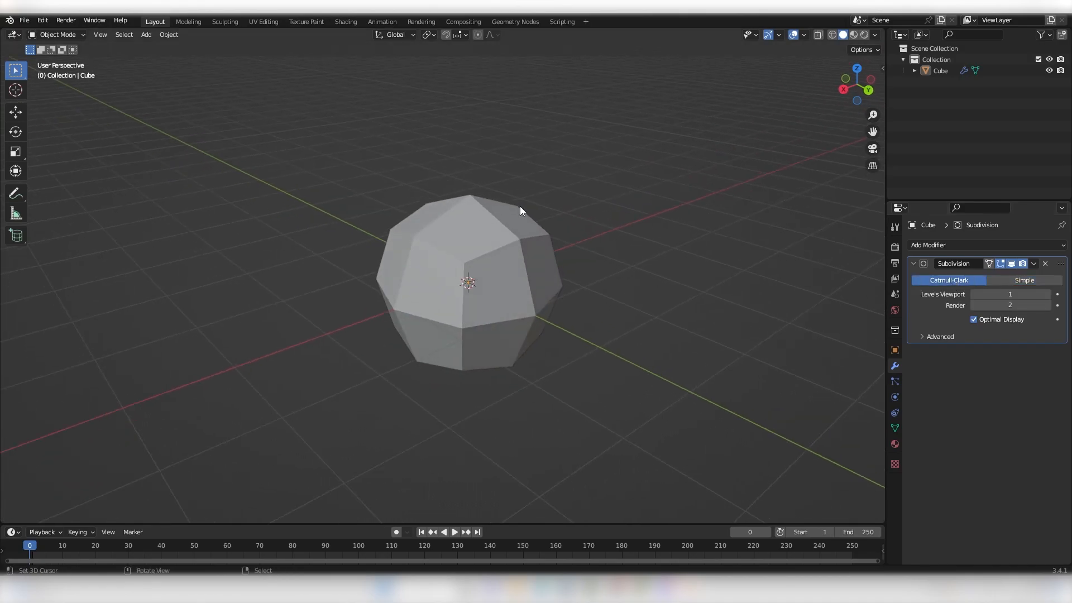
click(1014, 293)
text(2)
key(Return)
Raise the Subdivision modifier's viewport levels to 3 and view the rounded shape up close and from afar
drag(1014, 294, 1033, 294)
scroll(624, 283, up, 2)
mouse_move(530, 277)
middle_down()
mouse_move(592, 275)
mouse_move(487, 265)
mouse_move(604, 264)
mouse_move(530, 268)
middle_up()
scroll(592, 275, down, 1)
scroll(488, 265, down, 3)
scroll(735, 270, up, 4)
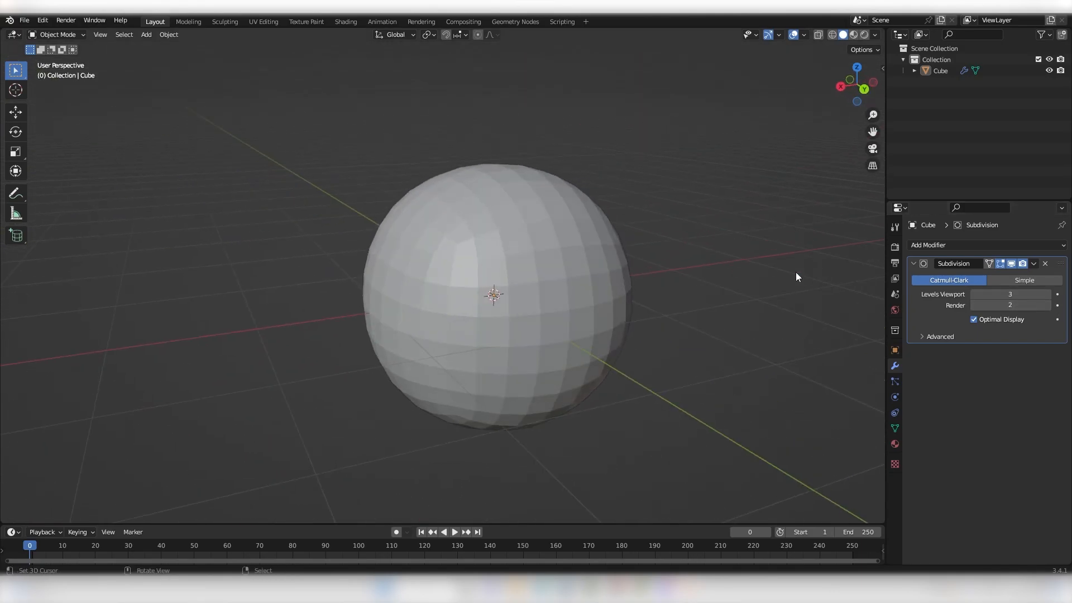
Lower the Subdivision viewport levels to 2 for comparison, then set them back to 3
drag(1023, 295, 1005, 294)
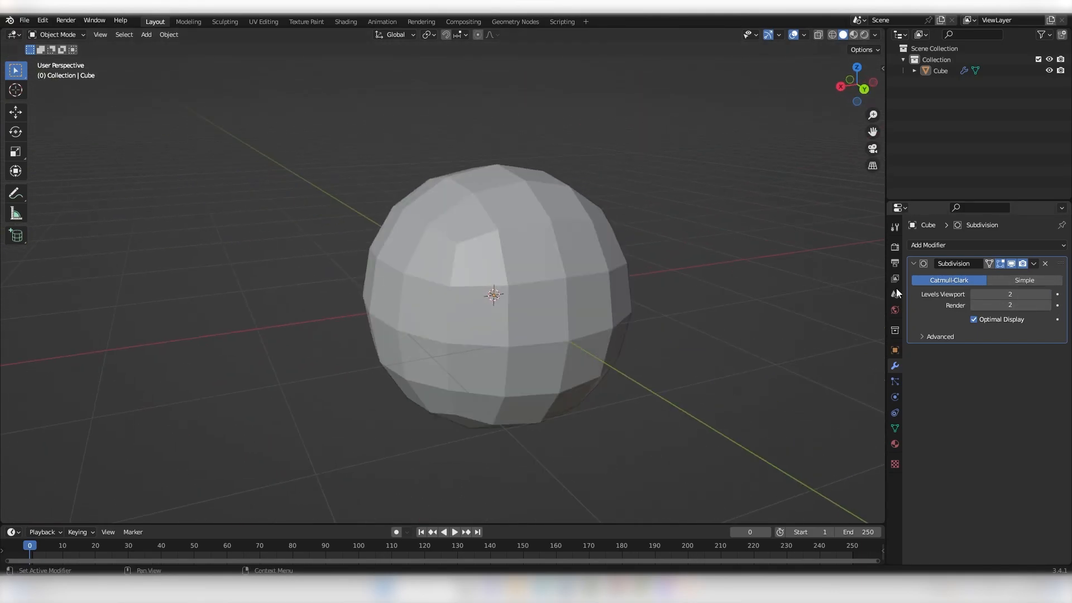
click(1027, 296)
text(3)
key(Return)
scroll(469, 215, down, 4)
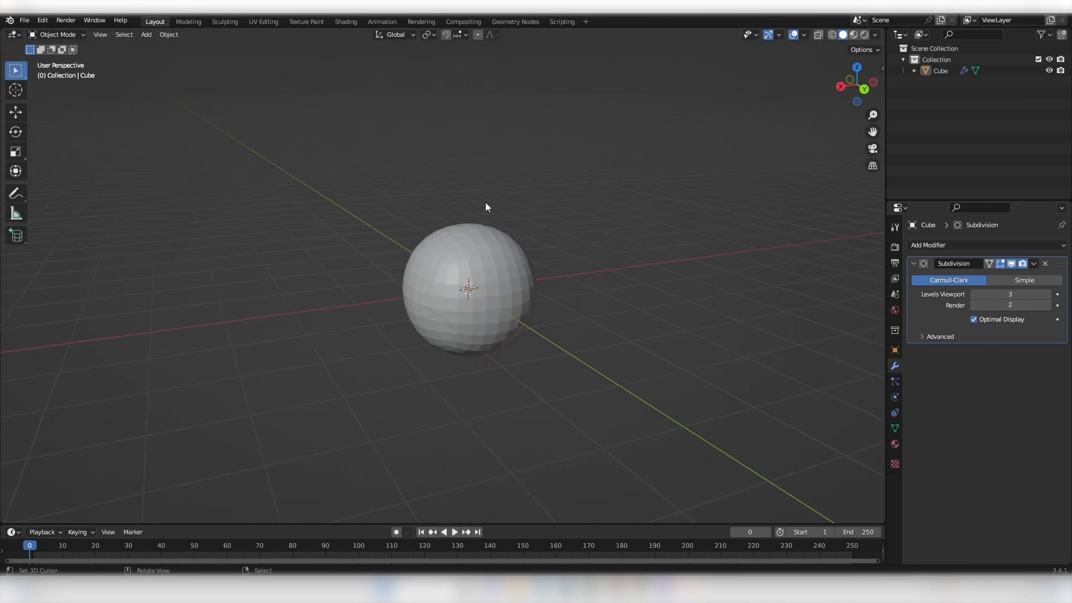
Enter Edit Mode and examine the cube-shaped control cage around the subdivided sphere
right_click(491, 297)
middle_drag(509, 289, 488, 297)
key(Tab)
scroll(534, 297, up, 2)
scroll(489, 294, down, 3)
middle_drag(705, 287, 189, 189)
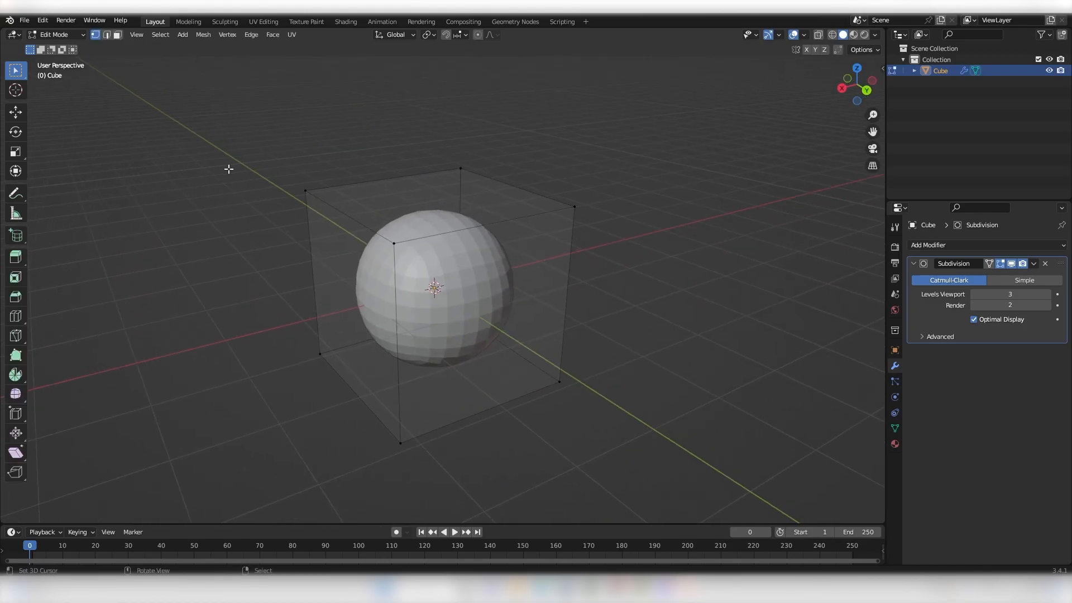
Select the four top vertices of the control cage and try moving them along Z
drag(231, 139, 647, 270)
middle_drag(648, 270, 552, 307)
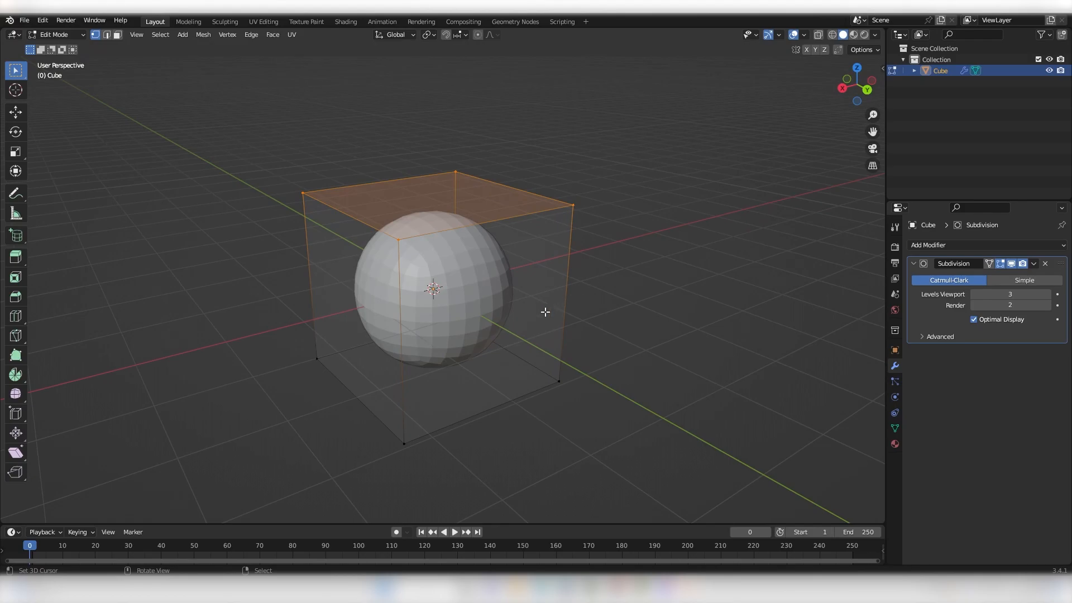
key(g)
key(z)
key(z)
scroll(507, 266, down, 3)
Extrude the control cage's bottom vertices and move them down along Z
middle_drag(507, 266, 383, 318)
drag(379, 328, 617, 433)
key(e)
click(578, 323)
middle_drag(578, 323, 492, 317)
scroll(608, 340, up, 1)
key(g)
key(z)
click(608, 428)
Scale the extruded bottom vertices, shift them along Z, and view the elongated shape in Object Mode
key(s)
click(539, 424)
key(g)
key(z)
click(543, 351)
key(Tab)
key(alt+a)
scroll(481, 319, down, 4)
scroll(496, 319, up, 4)
Undo the cage edits to restore the subdivided sphere in Object Mode
key(ctrl+z)
key(ctrl+z)
key(ctrl+z)
key(ctrl+z)
key(ctrl+z)
key(ctrl+z)
key(ctrl+z)
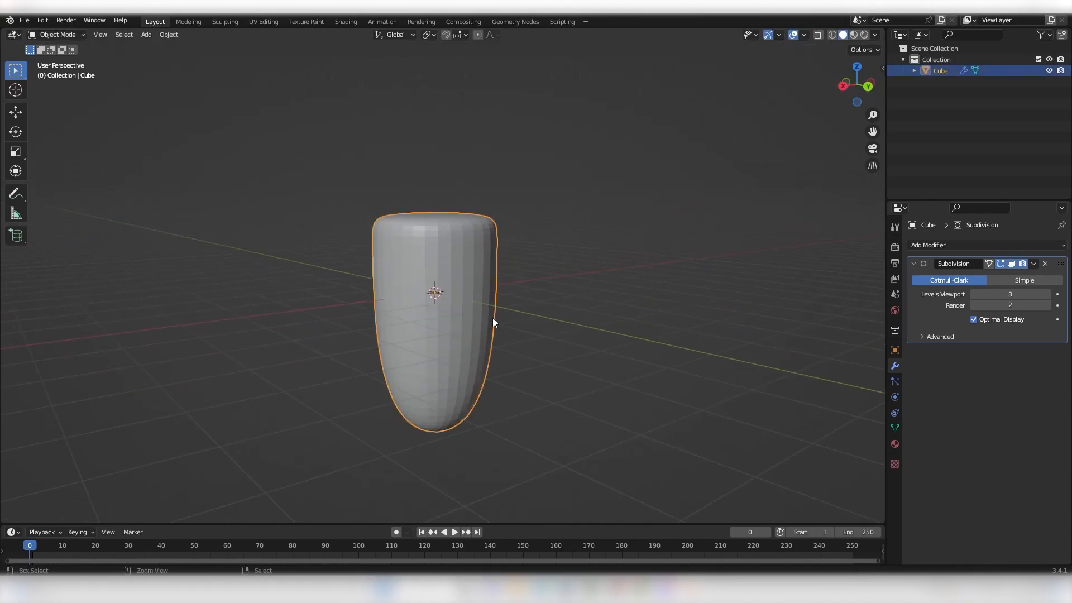
key(ctrl+z)
key(ctrl+z)
key(ctrl+z)
key(ctrl+z)
key(ctrl+z)
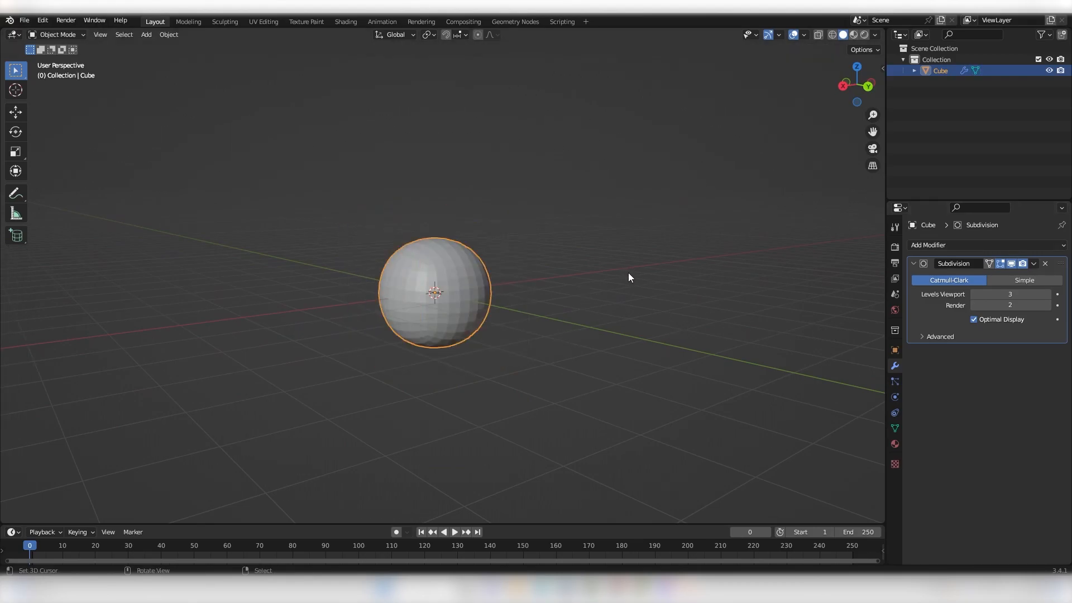
Remove the Subdivision modifier and delete the cube
click(1044, 266)
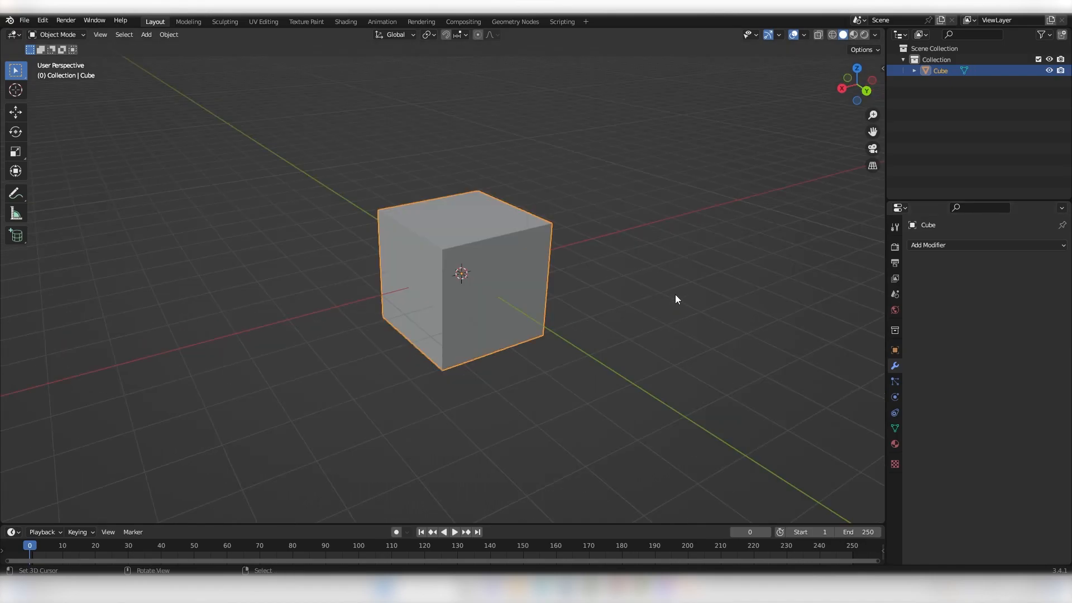
key(Delete)
middle_drag(509, 251, 547, 302)
Add a plane mesh at the origin and deselect it to view the flat surface
key(shift+a)
mouse_move(484, 242)
click(580, 241)
scroll(546, 297, down, 2)
middle_drag(587, 341, 578, 383)
key(alt+a)
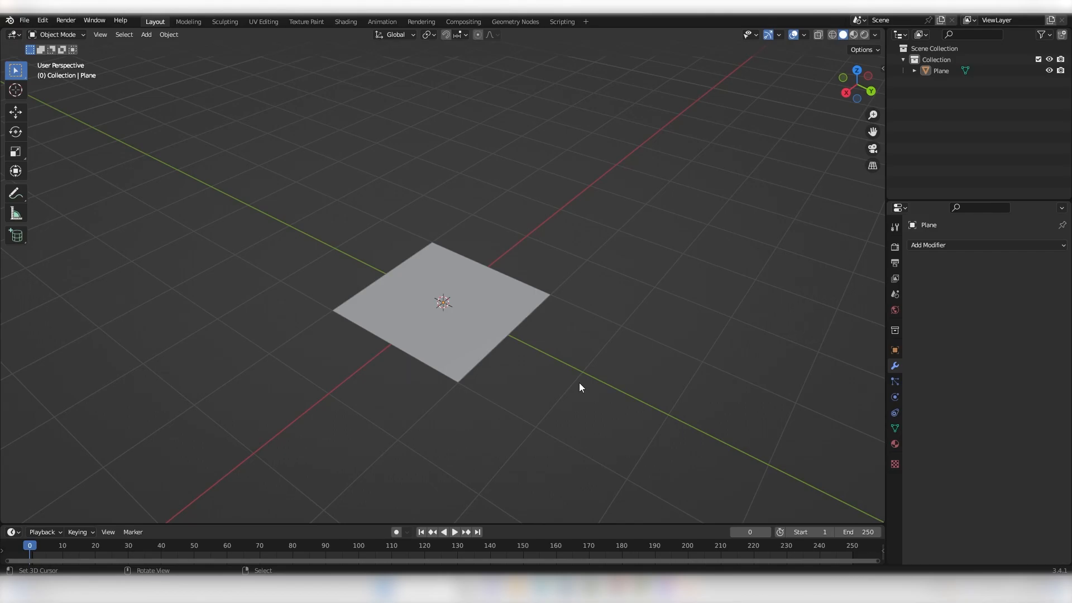
middle_drag(567, 371, 481, 300)
Check the plane's geometry briefly in Edit Mode and return to Object Mode
click(491, 261)
key(Tab)
key(Tab)
scroll(507, 303, up, 1)
scroll(493, 316, down, 1)
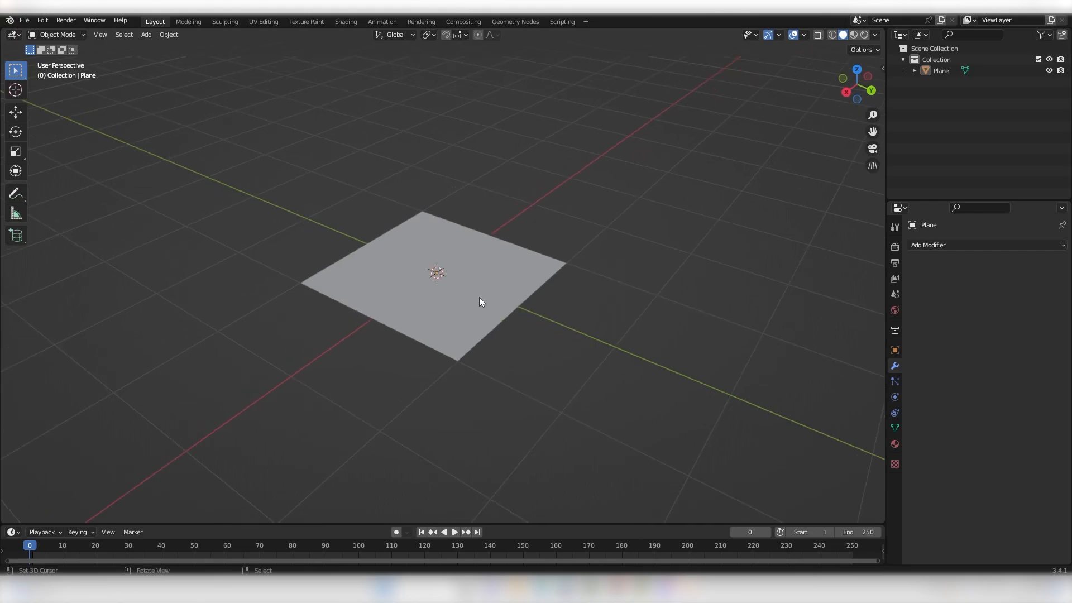
Add a Solidify modifier to the plane and view its edge thickness from the side
click(556, 259)
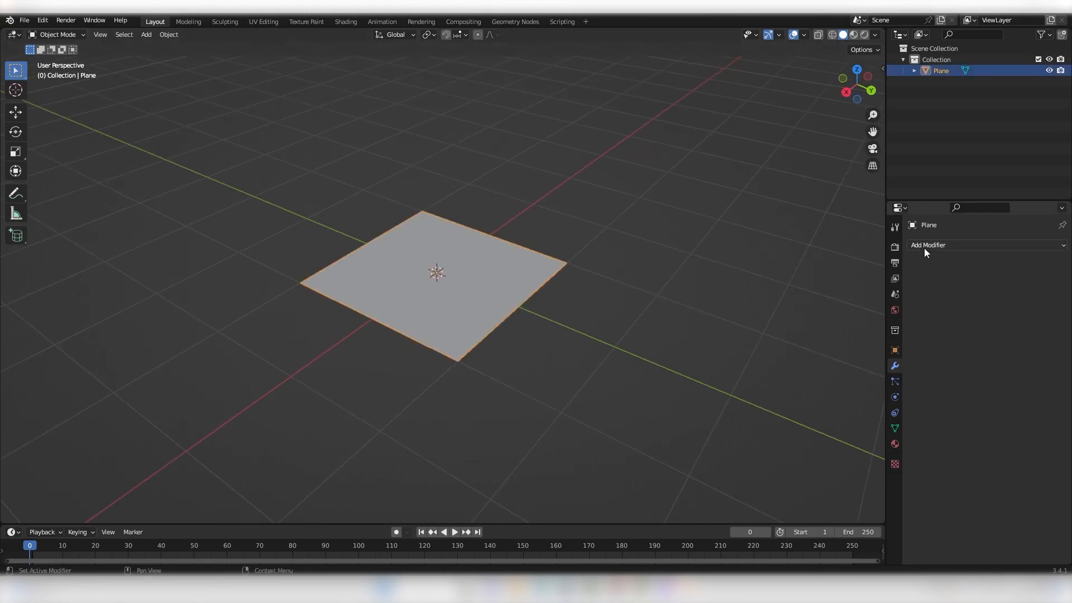
click(937, 246)
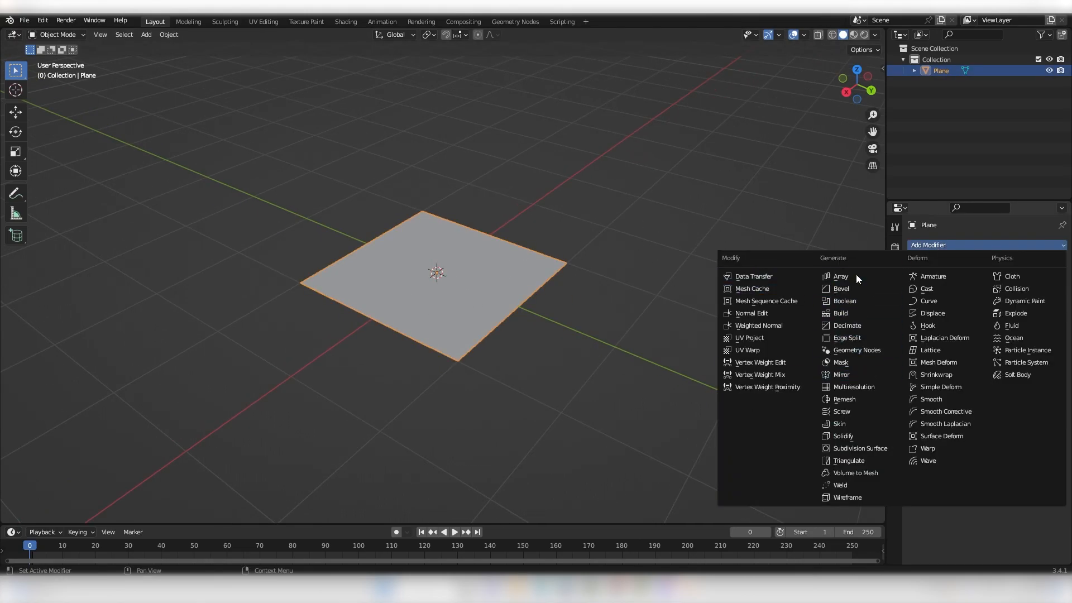
click(853, 434)
middle_drag(519, 422, 577, 264)
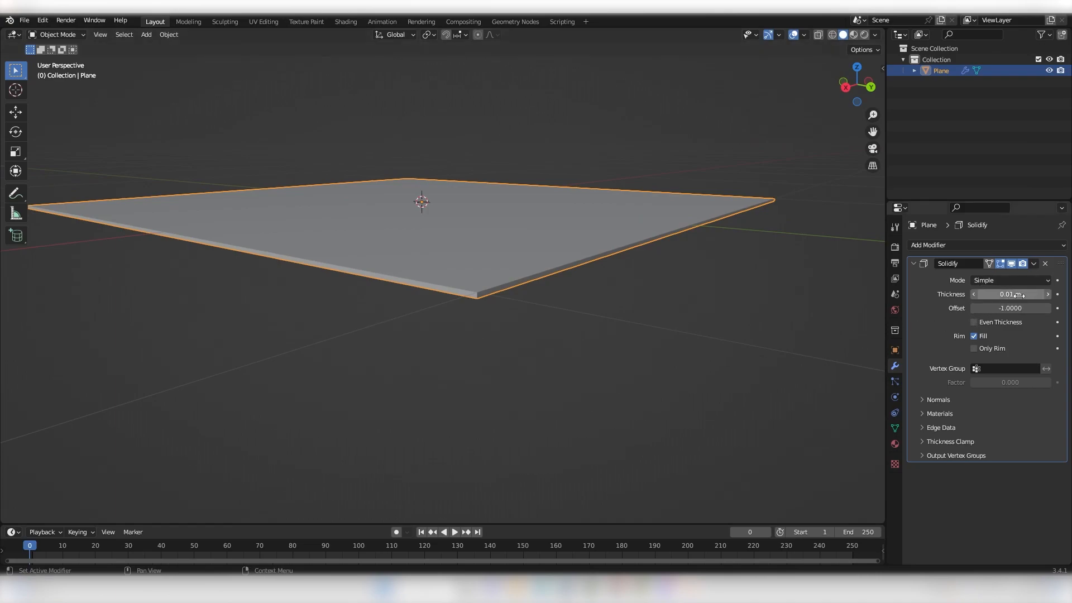
Increase the Solidify modifier's thickness to about 1.11 m
drag(1013, 294, 1049, 294)
scroll(614, 301, down, 4)
scroll(722, 303, up, 1)
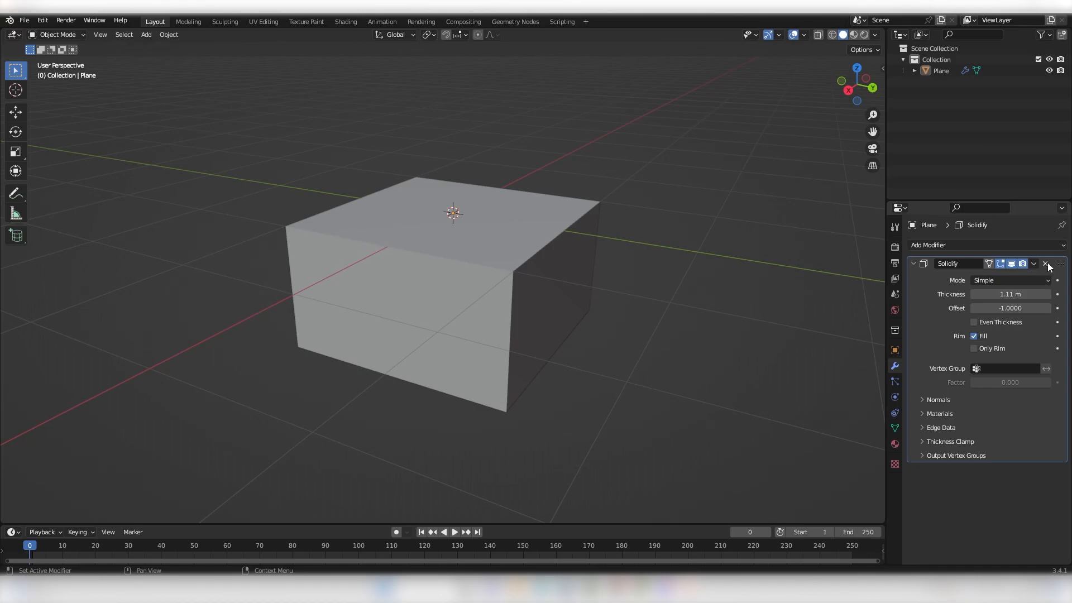
Remove the Solidify modifier and delete the plane
click(1044, 263)
click(424, 243)
middle_drag(423, 243, 465, 262)
key(Delete)
Add a new cube mesh at the origin
key(shift+a)
mouse_move(467, 262)
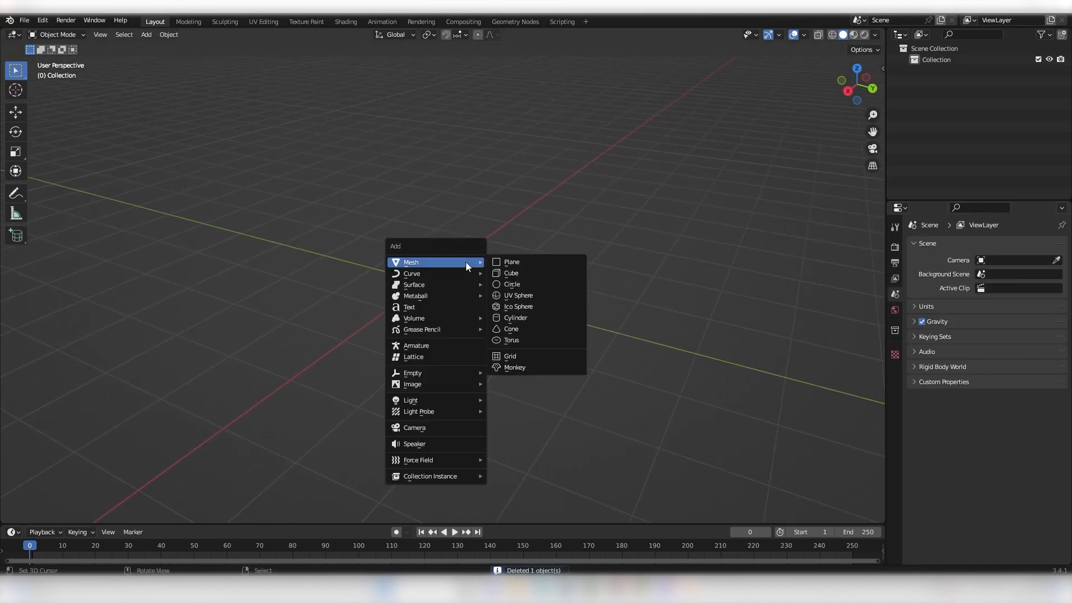
click(518, 272)
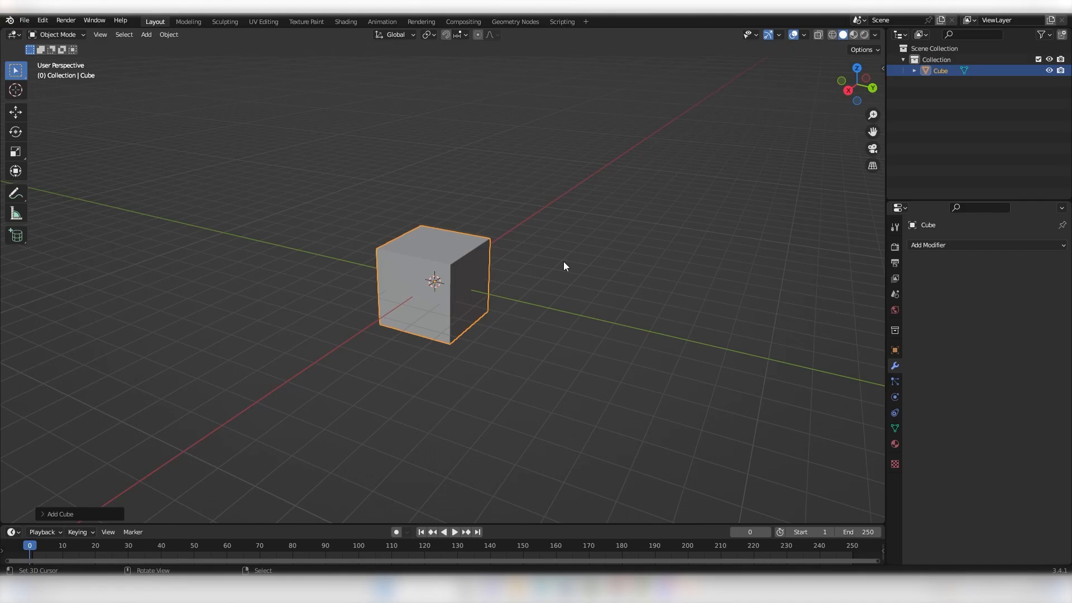
Add a Mirror modifier to the cube and enter Edit Mode
click(960, 245)
click(845, 376)
middle_drag(480, 308, 469, 236)
key(Tab)
key(Tab)
key(Tab)
Select the cube's whole mesh and move it about -3.1 m along X away from its mirrored copy
key(shift+z)
drag(448, 158, 596, 447)
key(shift+z)
mouse_move(539, 339)
middle_down()
mouse_move(562, 354)
mouse_move(543, 332)
mouse_move(521, 333)
mouse_move(610, 312)
middle_up()
key(a)
key(g)
key(x)
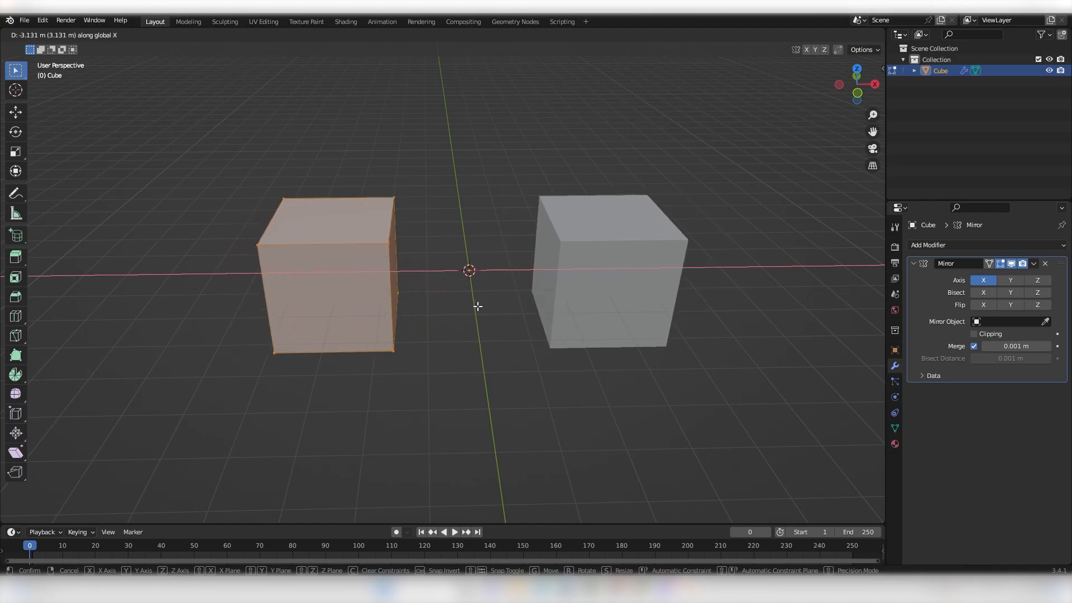
click(475, 307)
click(474, 306)
Examine the cube and its mirrored copy from several views, returning to Object Mode
scroll(474, 306, up, 2)
middle_drag(474, 306, 555, 293)
scroll(464, 294, down, 5)
scroll(534, 284, up, 4)
scroll(535, 284, down, 4)
key(Tab)
key(alt+a)
right_click(389, 289)
middle_drag(456, 300, 424, 260)
Select the cube's top inner vertices in Edit Mode and move them up and toward the mirrored copy
key(Tab)
key(shift+z)
drag(369, 197, 471, 277)
key(shift+z)
middle_drag(459, 264, 493, 268)
mouse_move(413, 270)
middle_down()
mouse_move(388, 273)
mouse_move(419, 263)
middle_up()
key(g)
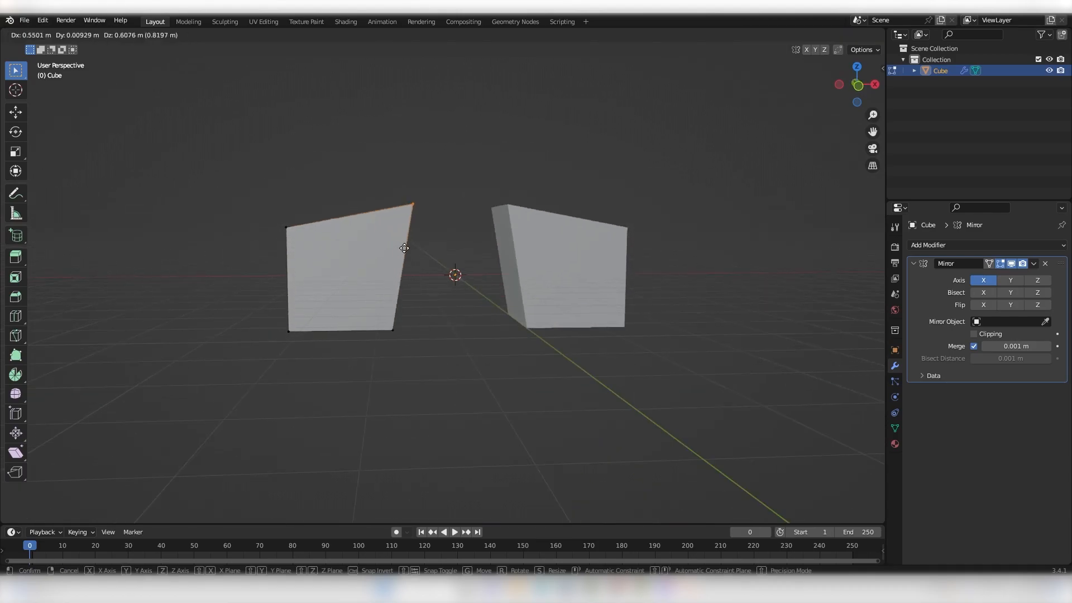
click(429, 222)
middle_drag(431, 225, 573, 337)
Undo the move of the cube's top inner vertices
key(ctrl+z)
key(ctrl+z)
scroll(503, 279, down, 6)
Return to Object Mode and delete the mirrored cube
key(Tab)
scroll(520, 280, up, 4)
key(Delete)
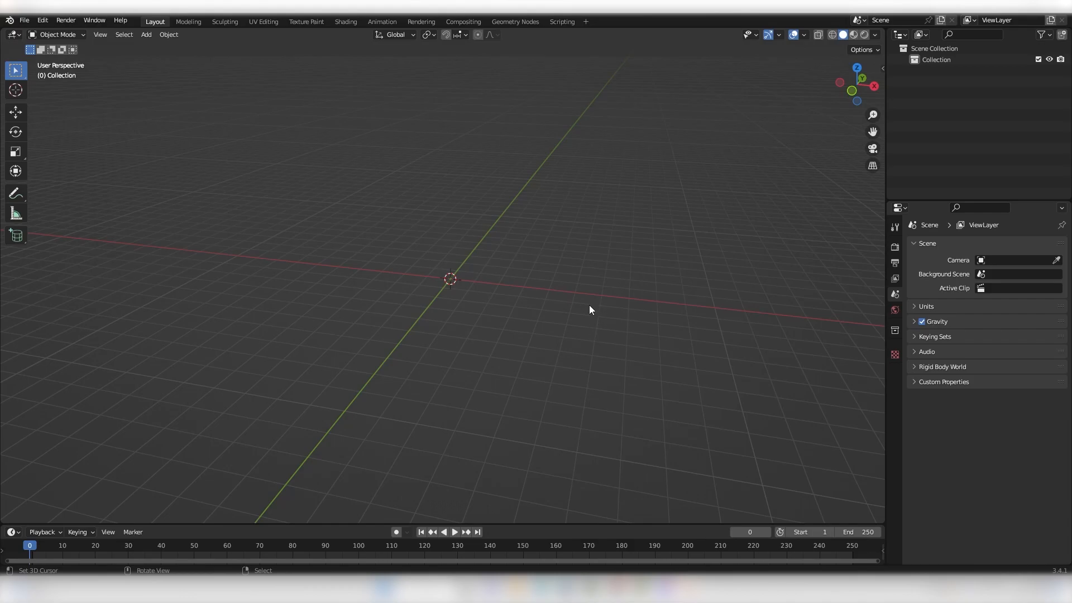
Add a new plane mesh at the origin
middle_drag(557, 273, 578, 258)
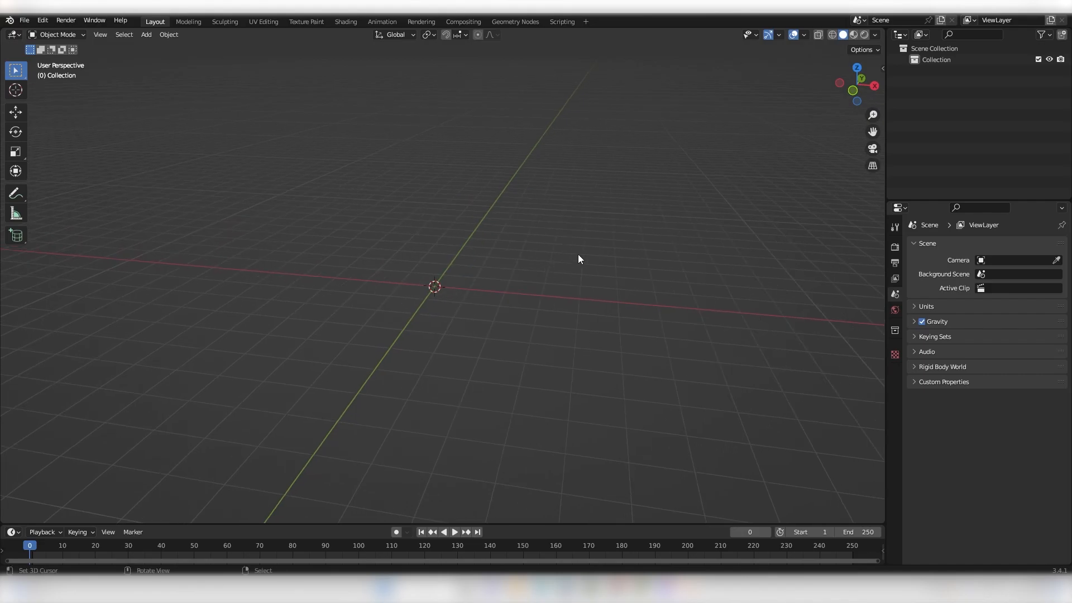
key(shift+a)
mouse_move(578, 258)
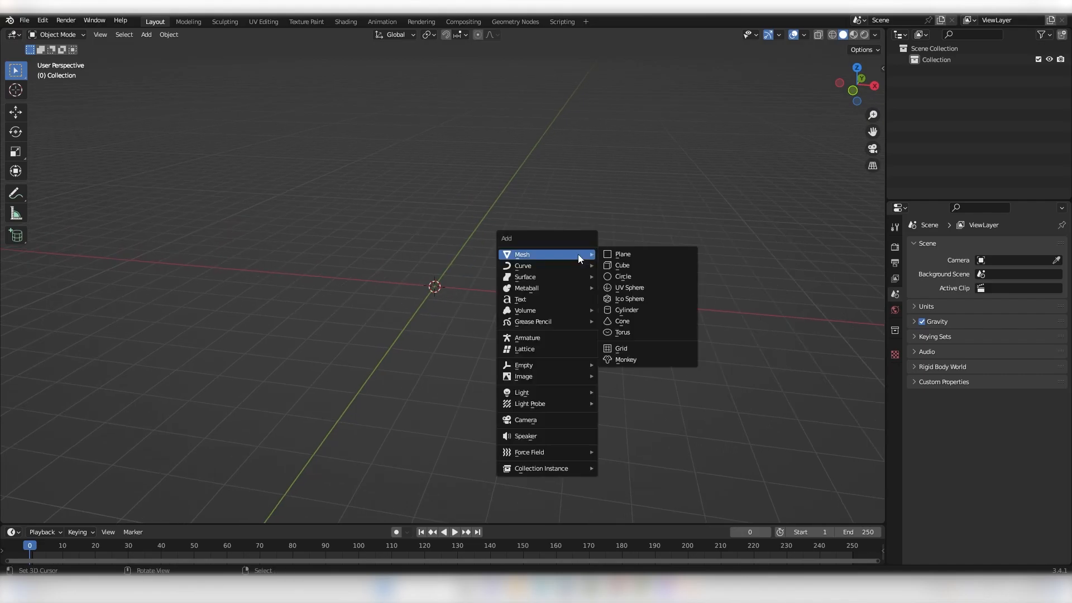
click(622, 255)
scroll(555, 263, up, 6)
middle_drag(555, 264, 572, 279)
Collapse the plane's edges and faces into a single vertex in Edit Mode
key(Tab)
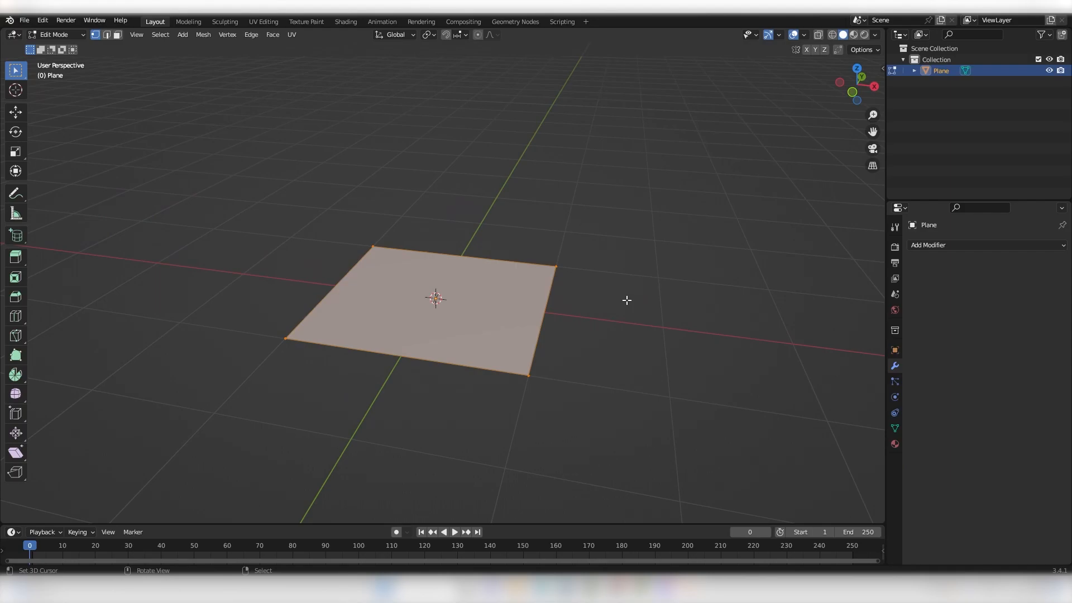
key(x)
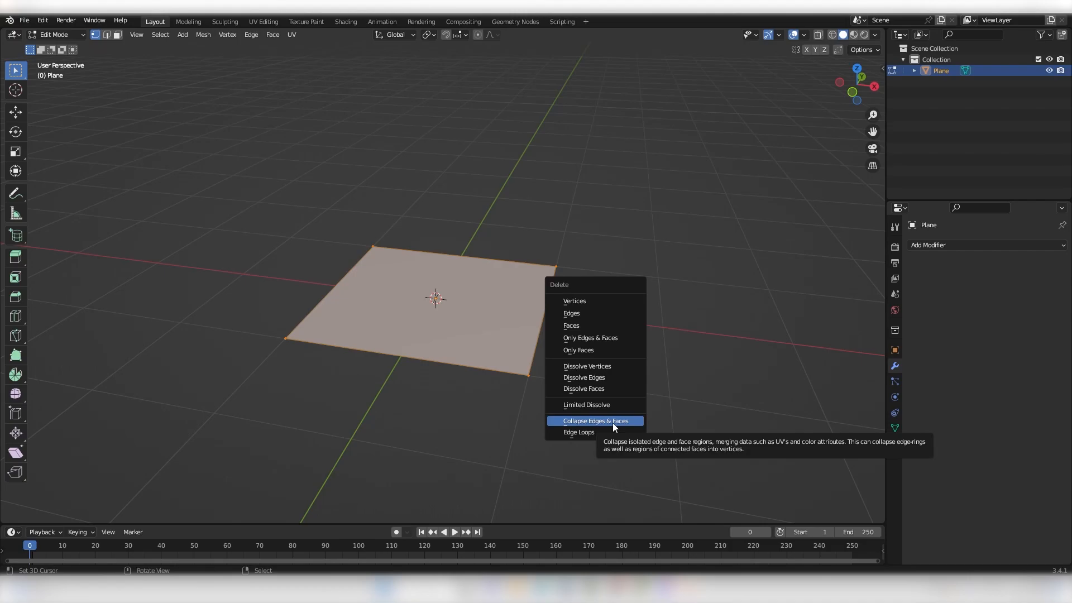
click(611, 422)
Try moving the single vertex freely away from the origin, and undo the move
middle_drag(455, 311, 430, 325)
key(g)
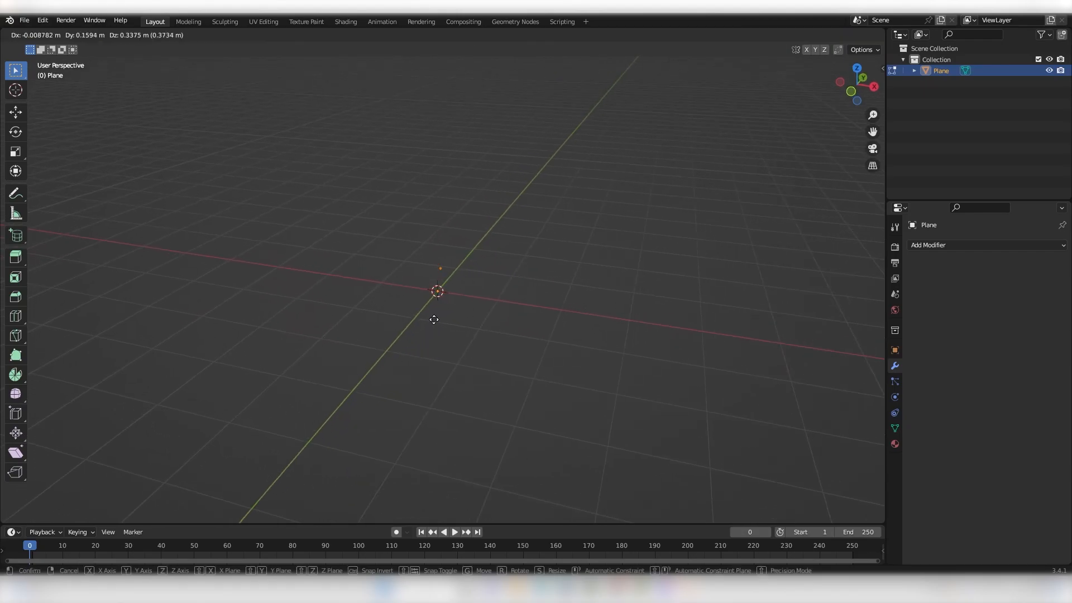
click(474, 275)
scroll(474, 275, up, 3)
mouse_move(474, 275)
middle_down()
mouse_move(464, 279)
mouse_move(496, 293)
mouse_move(446, 279)
mouse_move(463, 277)
middle_up()
key(ctrl+z)
scroll(467, 286, down, 1)
Switch back and forth between Object Mode and Edit Mode to compare how the single vertex displays
key(Tab)
key(Tab)
key(Tab)
scroll(420, 279, up, 3)
middle_drag(442, 310, 444, 249)
key(Tab)
key(Tab)
key(Tab)
key(Tab)
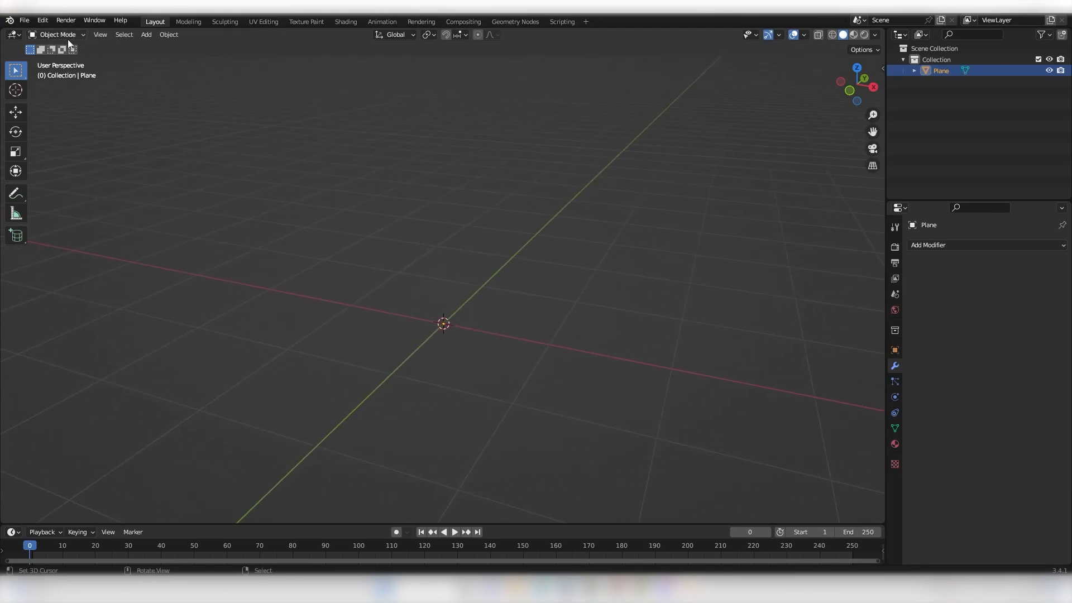
key(Tab)
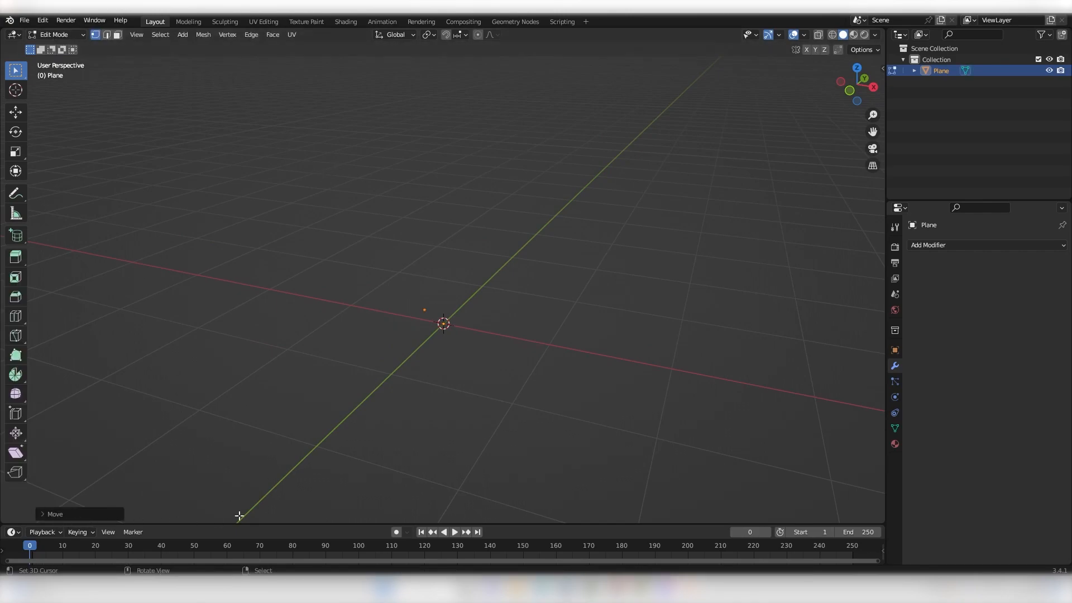
Return to Object Mode and add a Skin modifier to the single-vertex plane object
key(Tab)
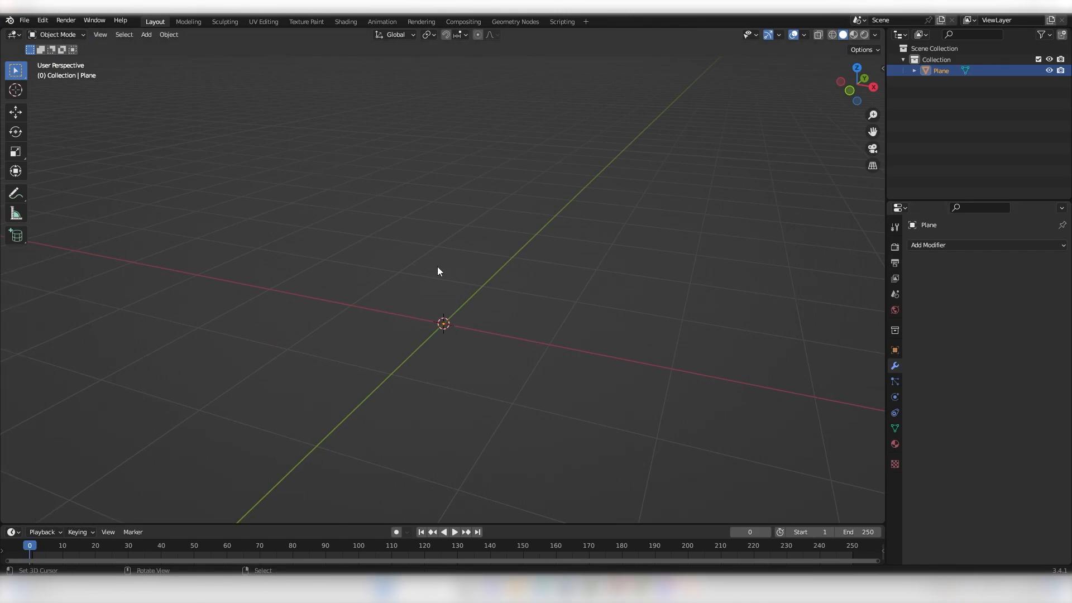
click(945, 245)
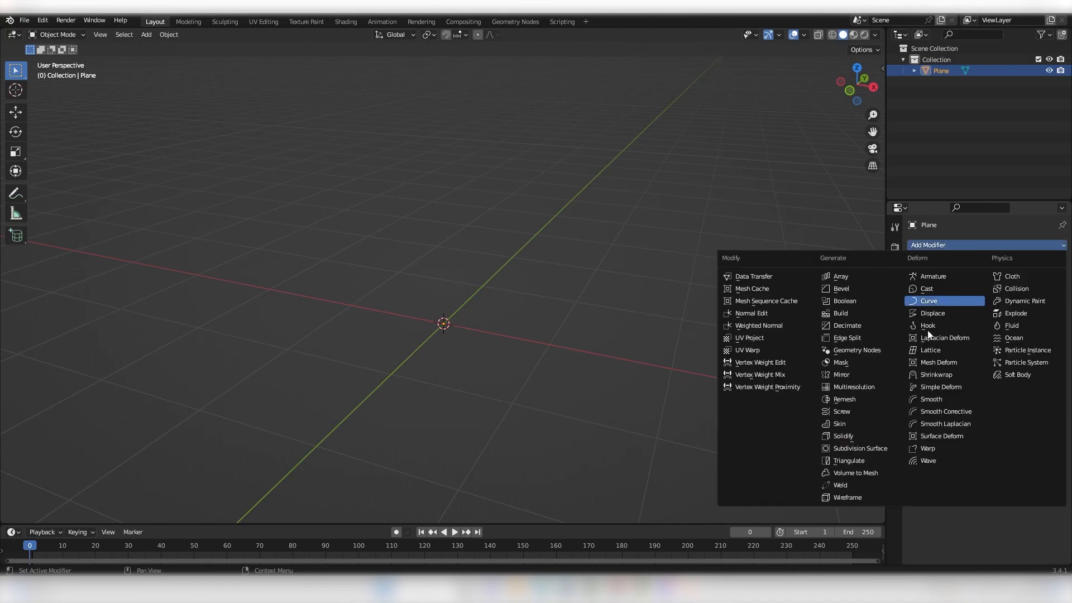
click(853, 423)
scroll(536, 286, down, 5)
scroll(530, 287, up, 9)
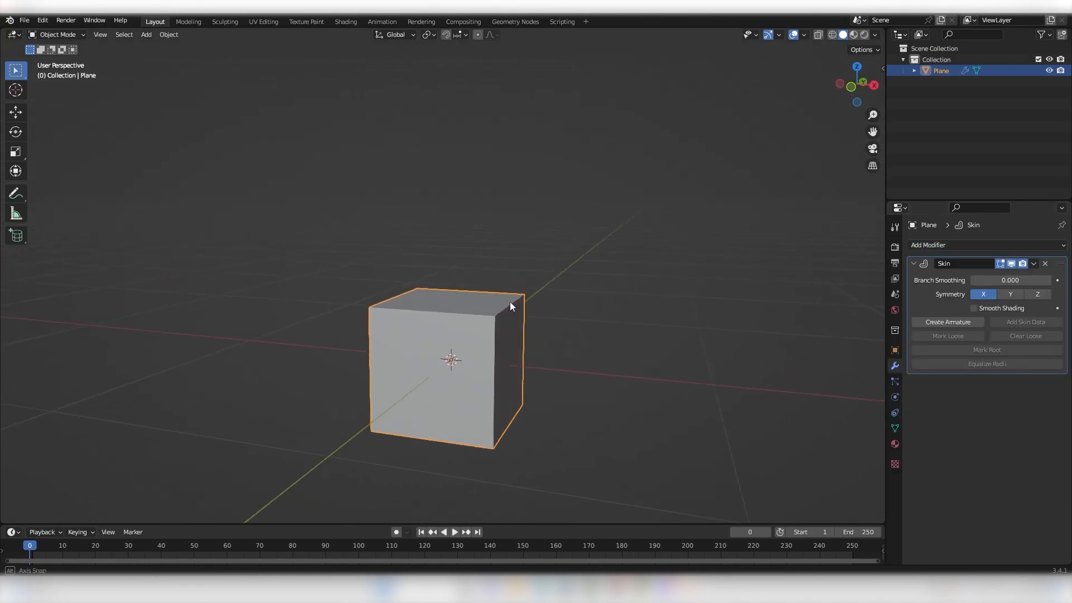
scroll(525, 302, down, 10)
middle_drag(558, 302, 533, 311)
scroll(560, 295, up, 2)
Extrude the vertex in Edit Mode diagonally upward from the origin to form the first skinned segment
key(Tab)
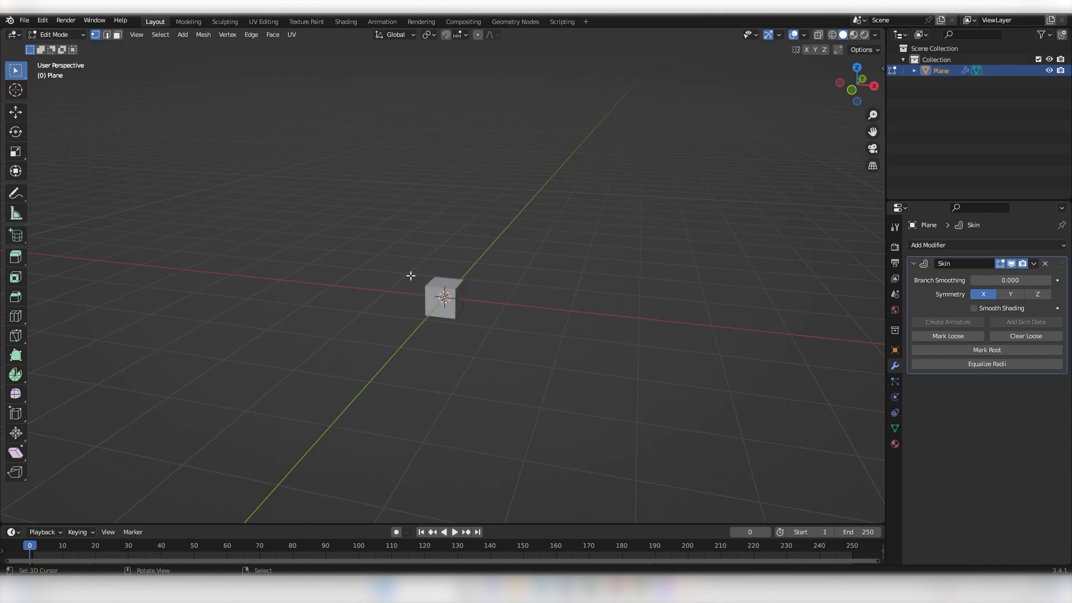
scroll(522, 356, down, 3)
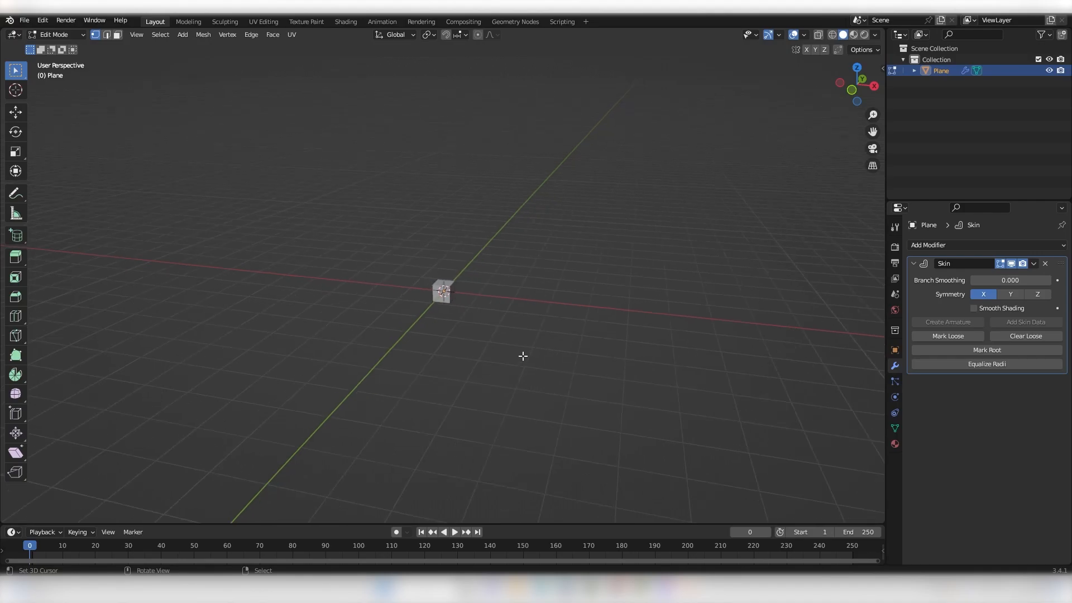
key(e)
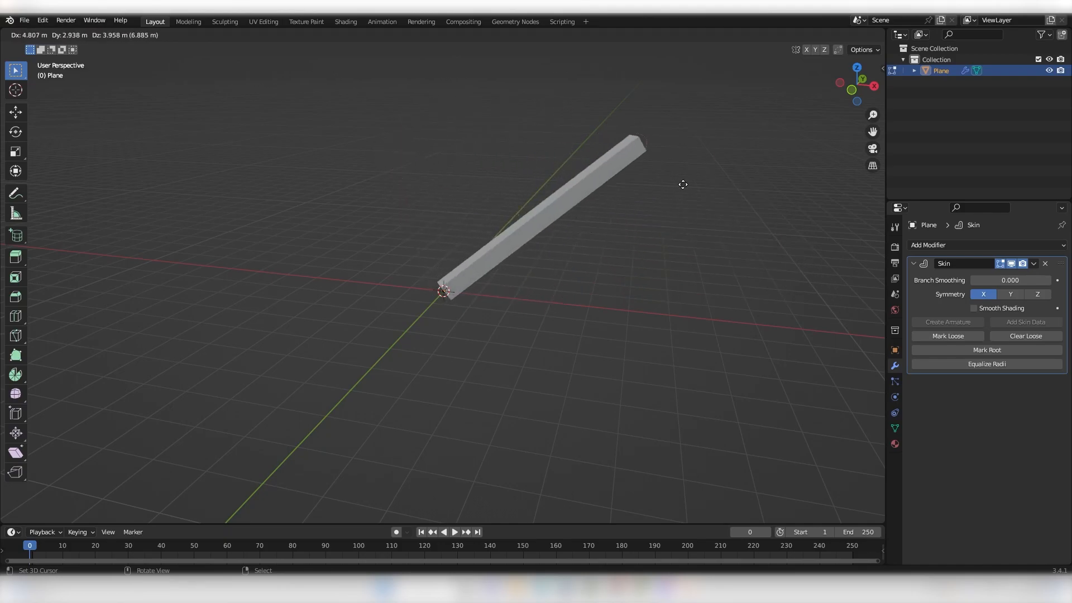
click(621, 212)
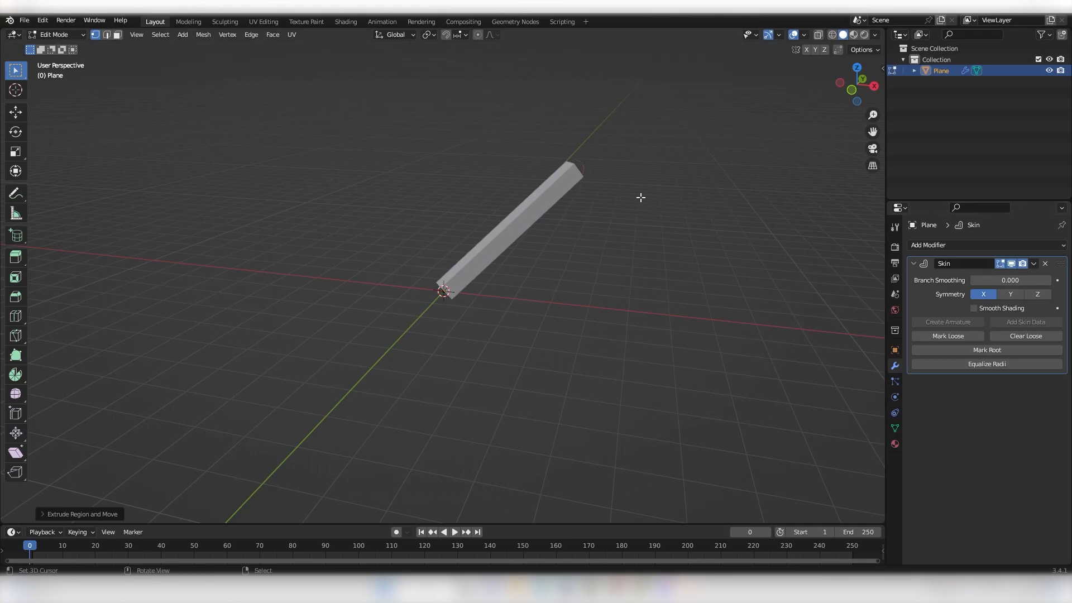
click(1011, 263)
middle_drag(815, 215, 594, 240)
Extrude the end vertex six more times in different directions to build a bent chain of skinned segments
key(e)
click(530, 154)
middle_drag(528, 156, 531, 177)
key(e)
click(326, 205)
middle_drag(373, 209, 392, 217)
key(e)
click(378, 299)
middle_drag(378, 299, 548, 242)
key(e)
click(357, 182)
middle_drag(437, 186, 404, 275)
key(e)
click(442, 144)
middle_drag(487, 176, 438, 150)
key(e)
click(567, 151)
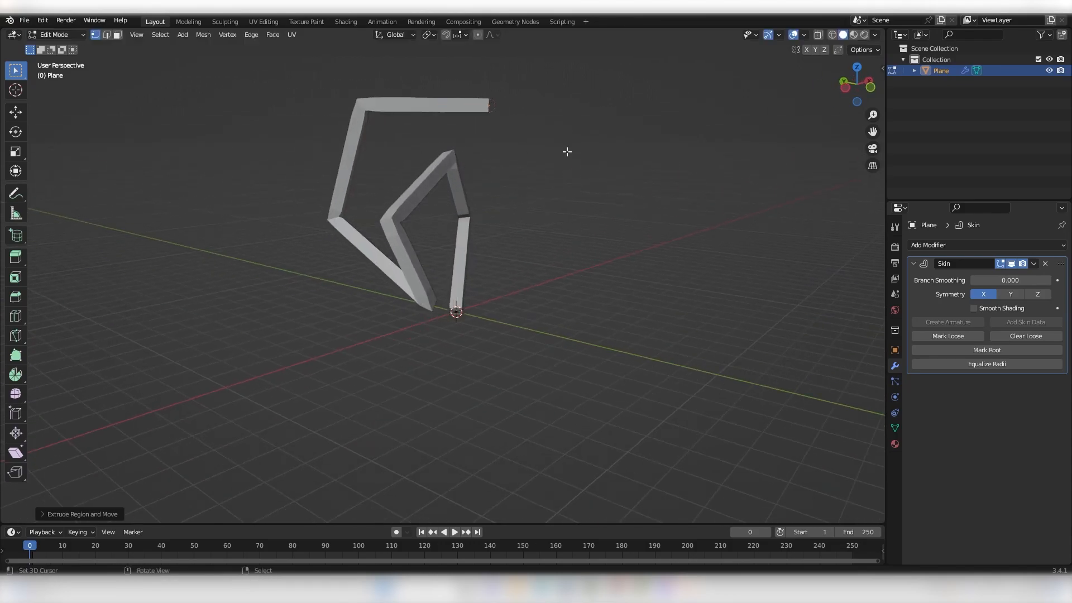
Select the vertex at the chain's second bend in wireframe view and enlarge its skin radius
scroll(519, 145, down, 1)
mouse_move(519, 146)
middle_down()
mouse_move(488, 143)
mouse_move(464, 161)
mouse_move(486, 167)
mouse_move(469, 142)
middle_up()
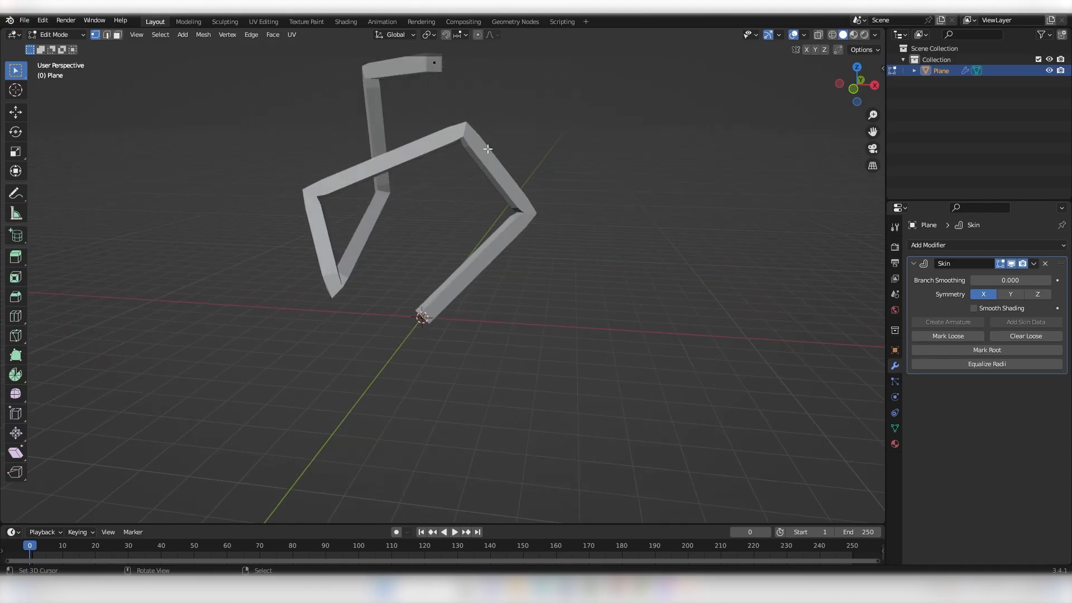
key(shift+z)
click(463, 131)
scroll(486, 136, up, 4)
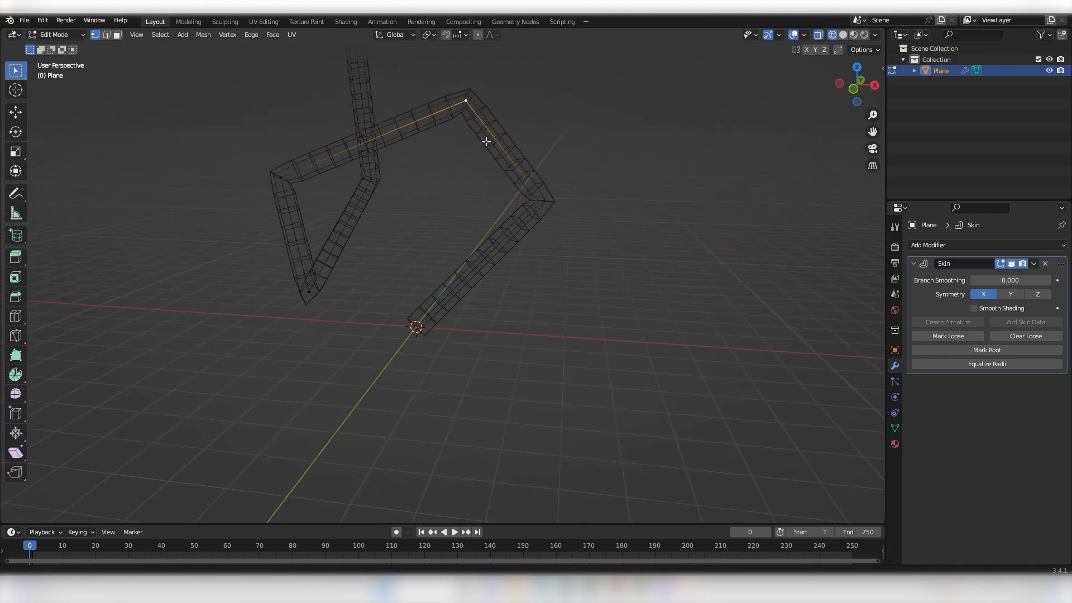
shift+middle_drag(472, 203, 454, 220)
scroll(443, 207, down, 3)
middle_drag(425, 182, 403, 185)
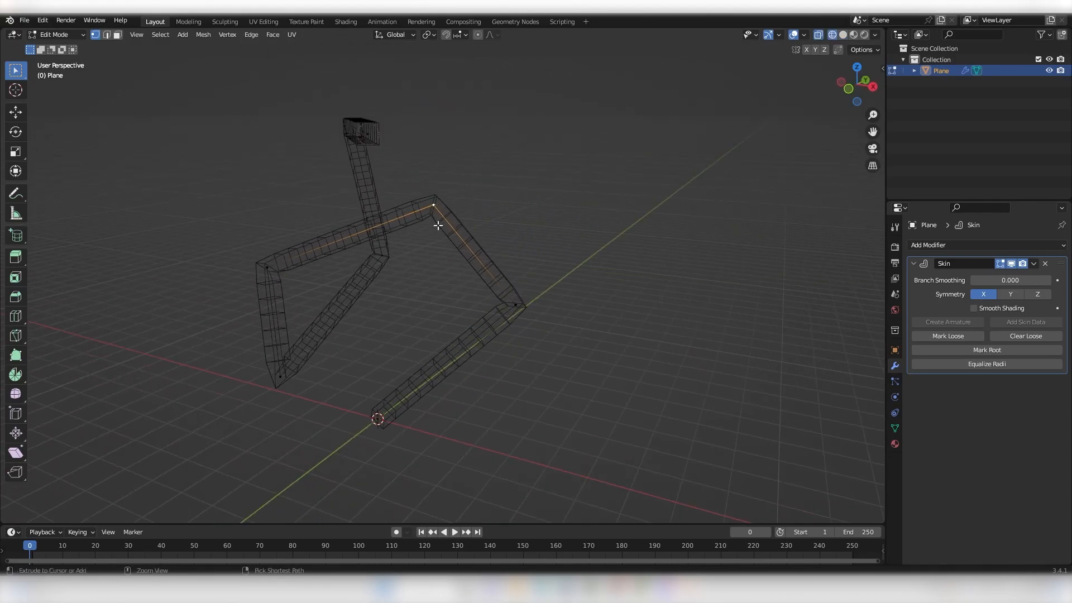
key(ctrl+a)
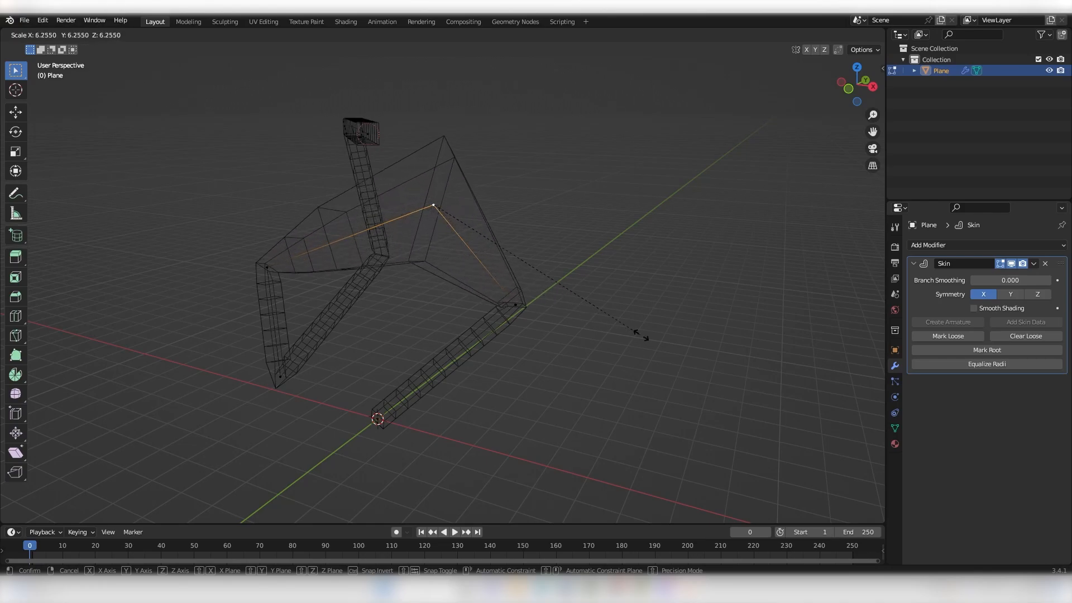
click(430, 237)
key(ctrl+a)
click(577, 289)
middle_drag(579, 289, 539, 278)
Shrink the skin radius at the bend vertex that ends the first segment from the origin
click(507, 312)
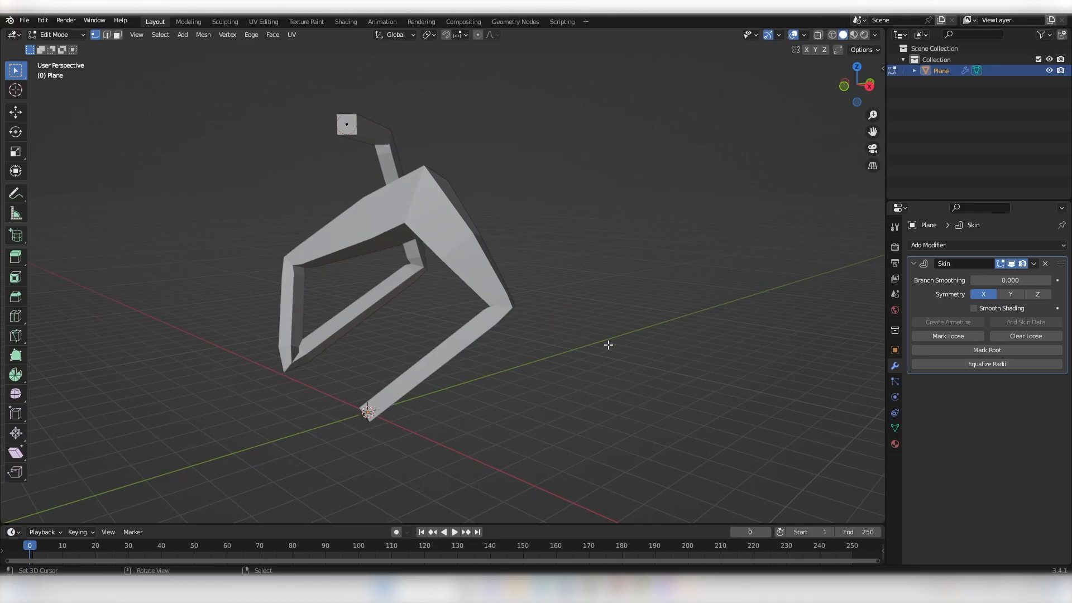
key(ctrl+a)
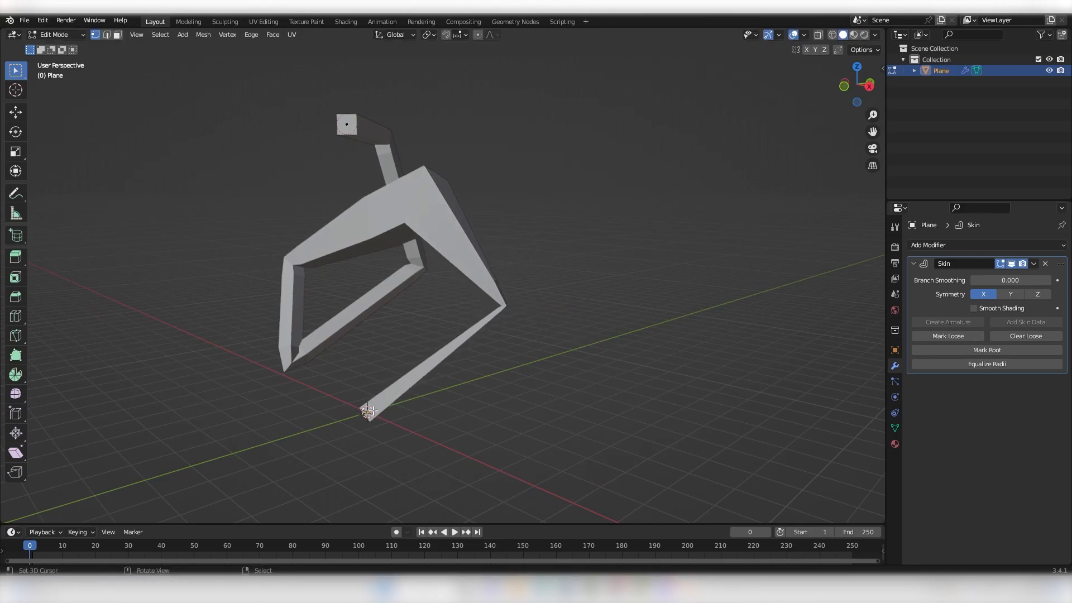
click(379, 400)
Enlarge the skin radius at the chain's third and fourth bend vertices and return to Object Mode
right_click(291, 357)
key(ctrl+a)
click(389, 386)
right_click(297, 272)
key(ctrl+a)
click(378, 318)
scroll(478, 291, down, 6)
key(Tab)
scroll(421, 320, up, 3)
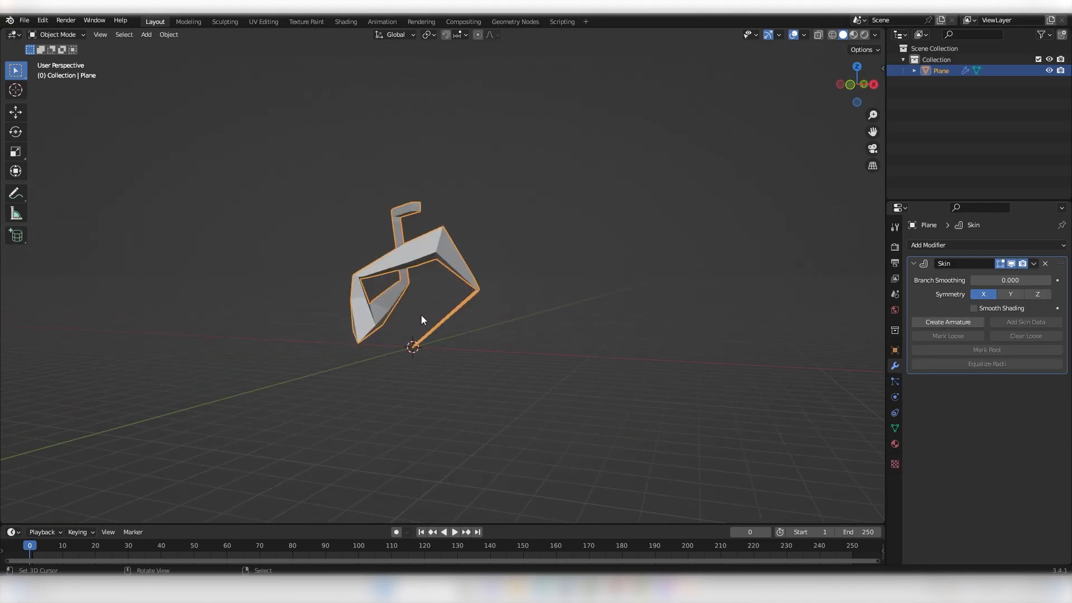
Remove the Skin modifier and delete the plane object
scroll(421, 314, down, 4)
middle_drag(427, 310, 449, 332)
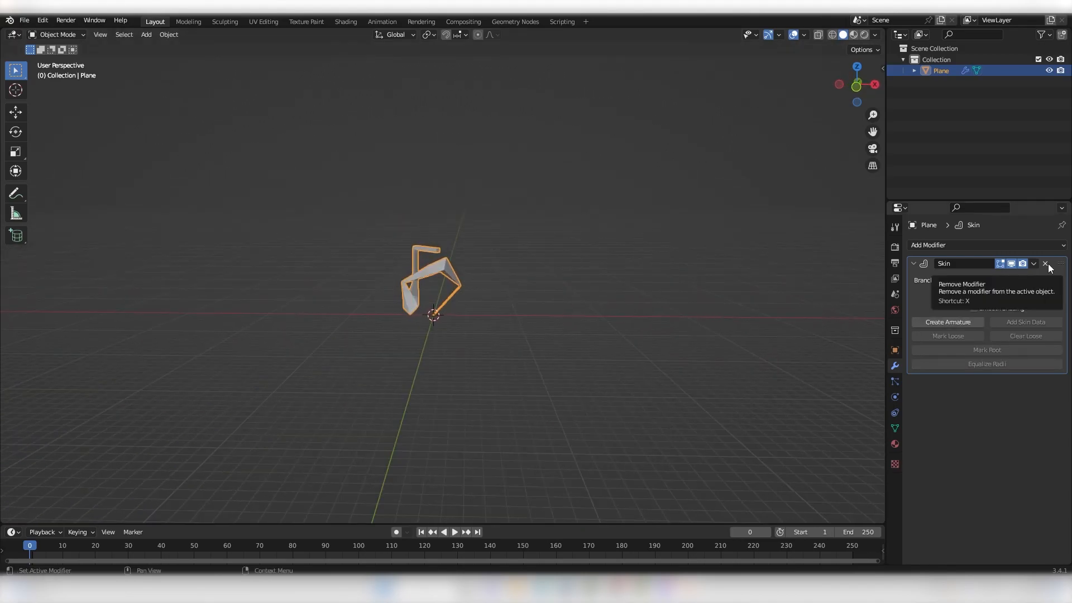
click(1044, 264)
scroll(558, 283, up, 3)
mouse_move(544, 285)
middle_down()
mouse_move(527, 291)
mouse_move(562, 290)
mouse_move(551, 305)
mouse_move(546, 289)
middle_up()
key(Delete)
Add a new cube mesh at the origin
key(shift+a)
mouse_move(546, 289)
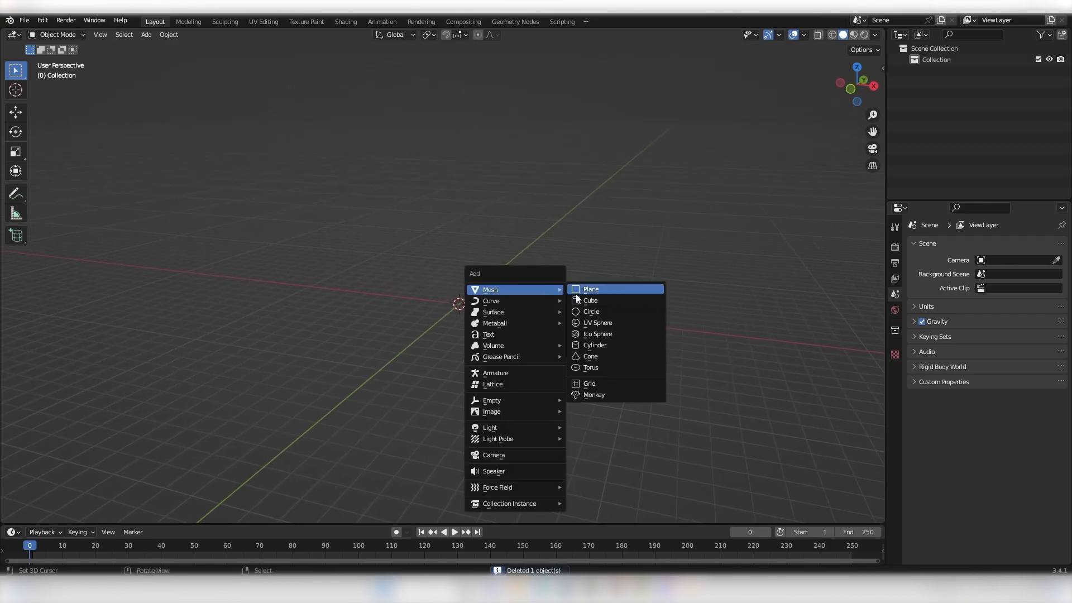
click(613, 301)
scroll(542, 304, up, 2)
mouse_move(542, 304)
middle_down()
mouse_move(512, 303)
mouse_move(530, 290)
middle_up()
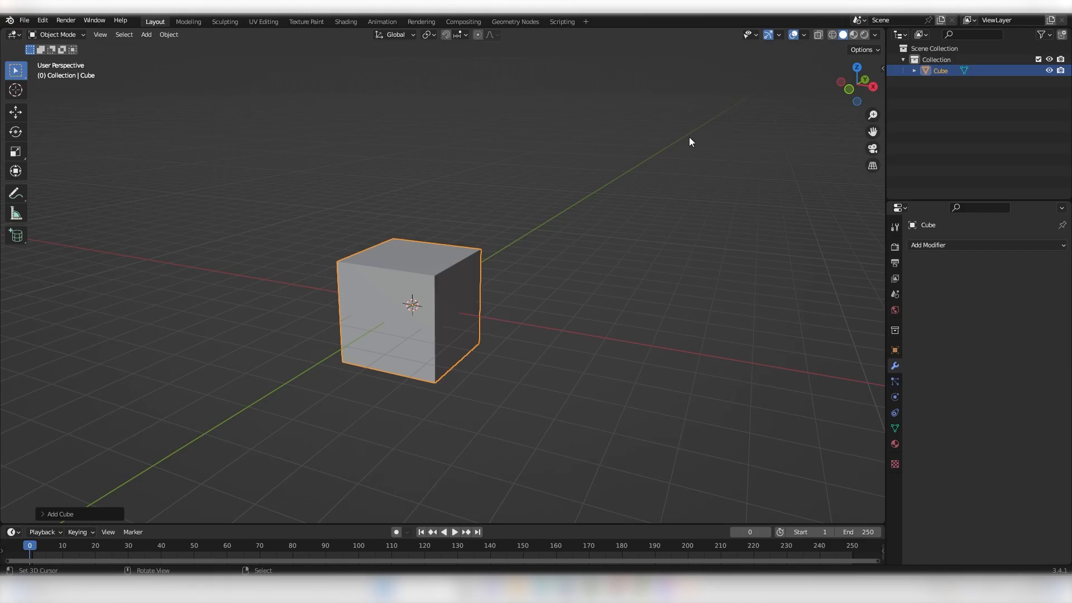
mouse_move(556, 260)
middle_down()
mouse_move(510, 276)
mouse_move(540, 266)
middle_up()
scroll(539, 266, down, 1)
shift+middle_drag(539, 265, 468, 288)
scroll(539, 274, up, 2)
scroll(510, 303, down, 3)
scroll(510, 302, up, 3)
scroll(524, 290, down, 4)
scroll(541, 277, up, 4)
scroll(568, 249, down, 3)
scroll(511, 268, down, 2)
scroll(509, 280, up, 5)
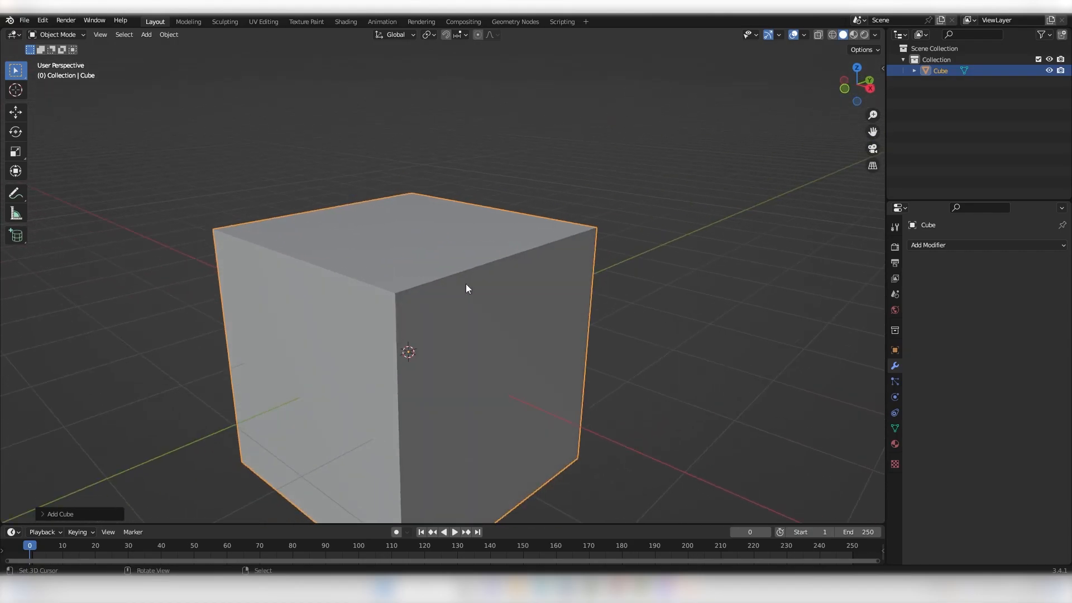
scroll(510, 196, down, 3)
middle_drag(510, 196, 440, 323)
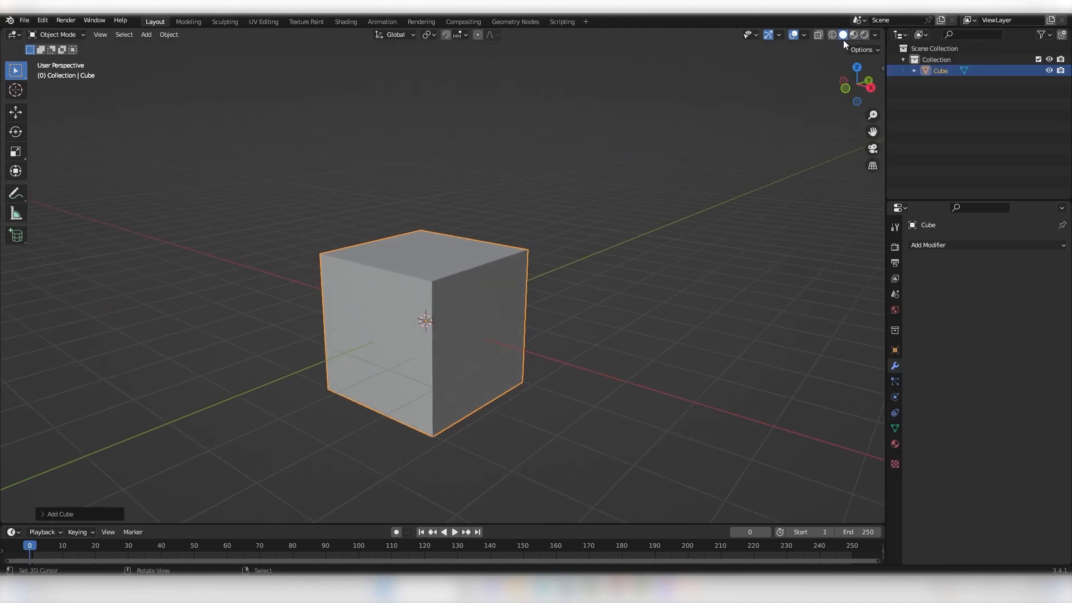
Preview the cube with Flat viewport lighting and return the lighting to Studio
click(875, 35)
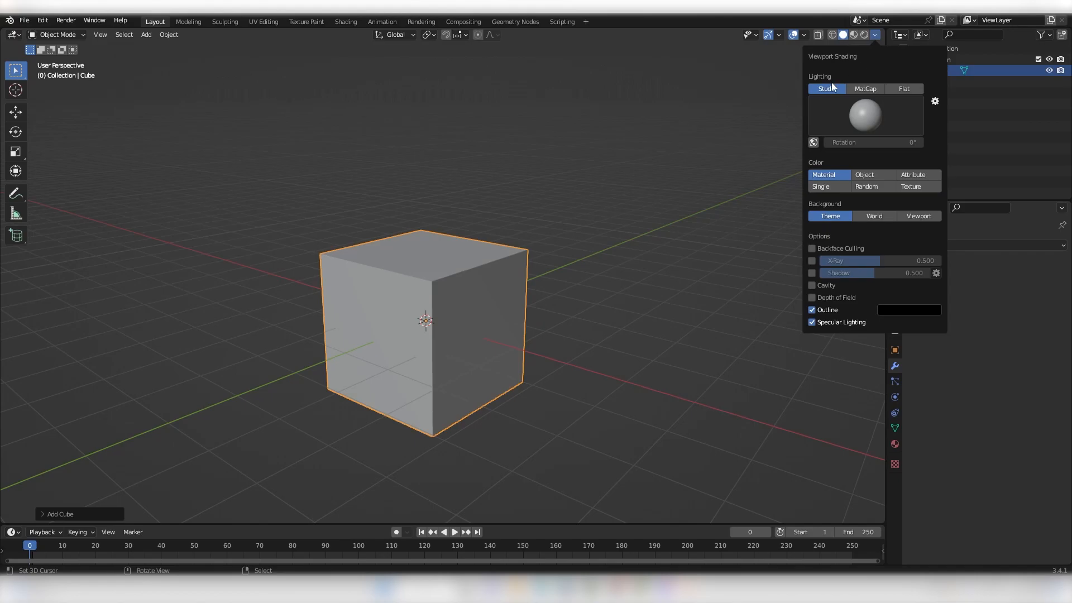
click(915, 88)
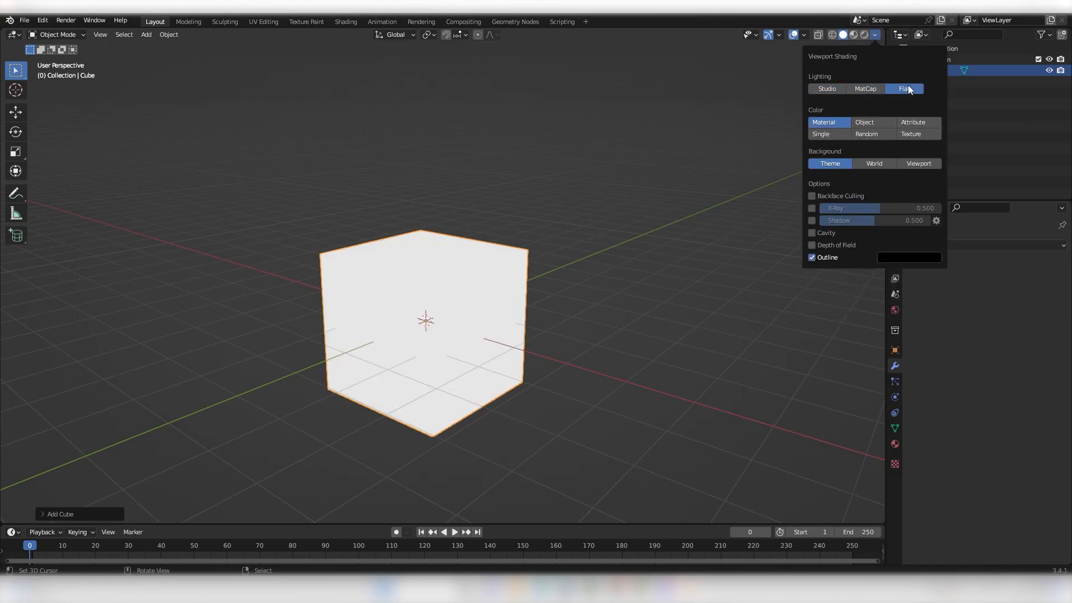
click(841, 88)
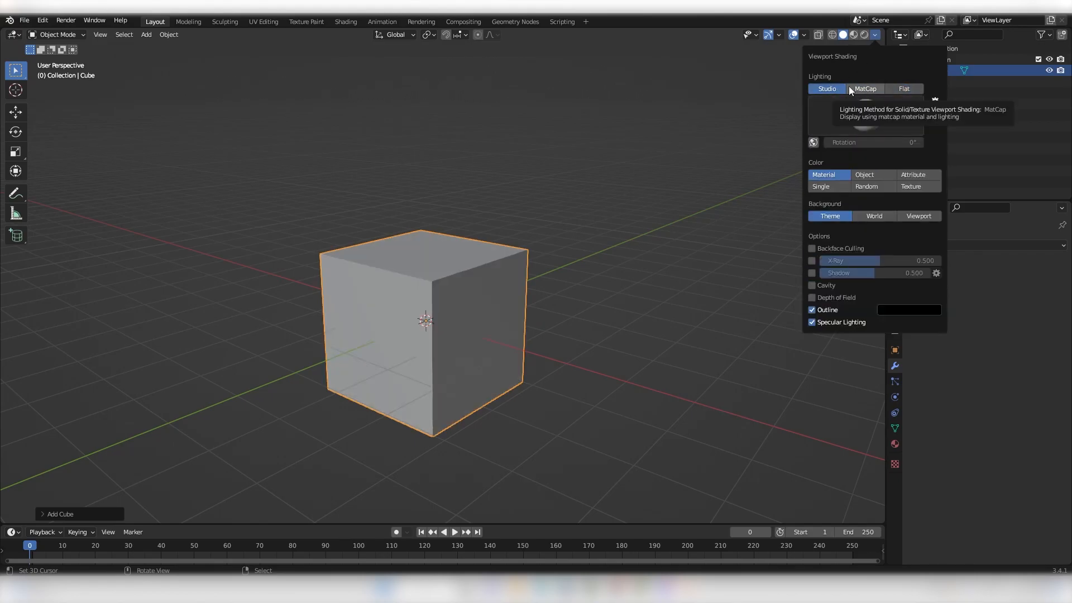
Switch the viewport lighting to MatCap and try the glossy red, rainbow, green and matte red matcaps on the cube
click(869, 92)
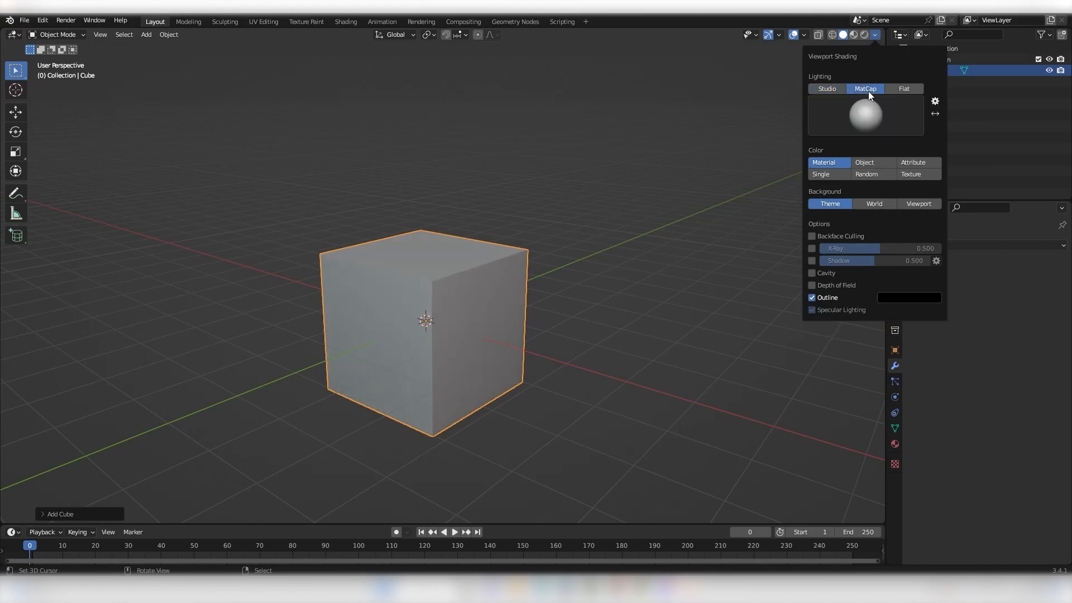
click(864, 120)
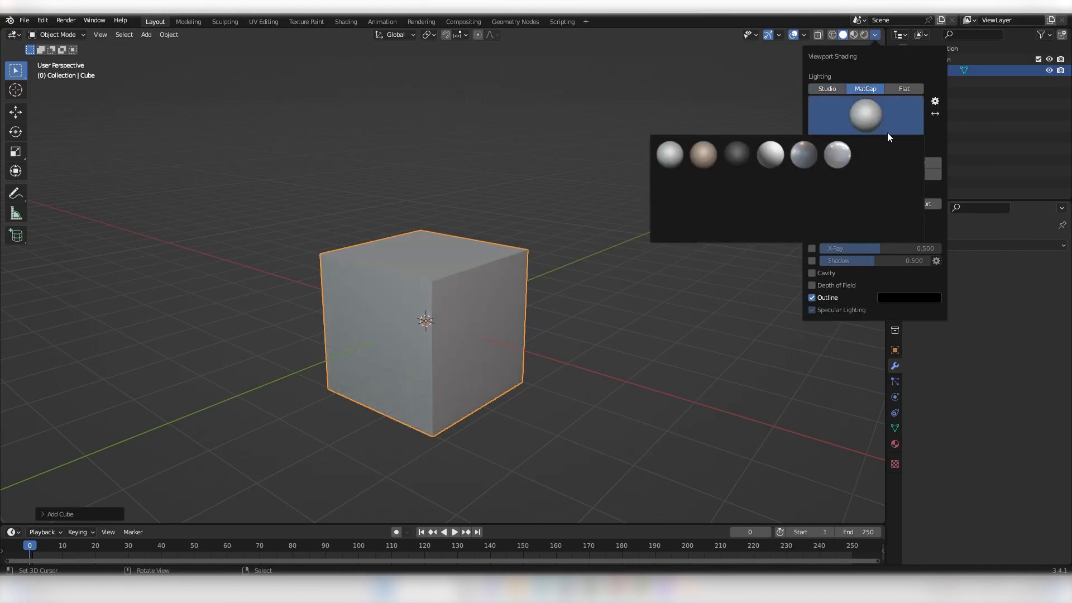
click(868, 185)
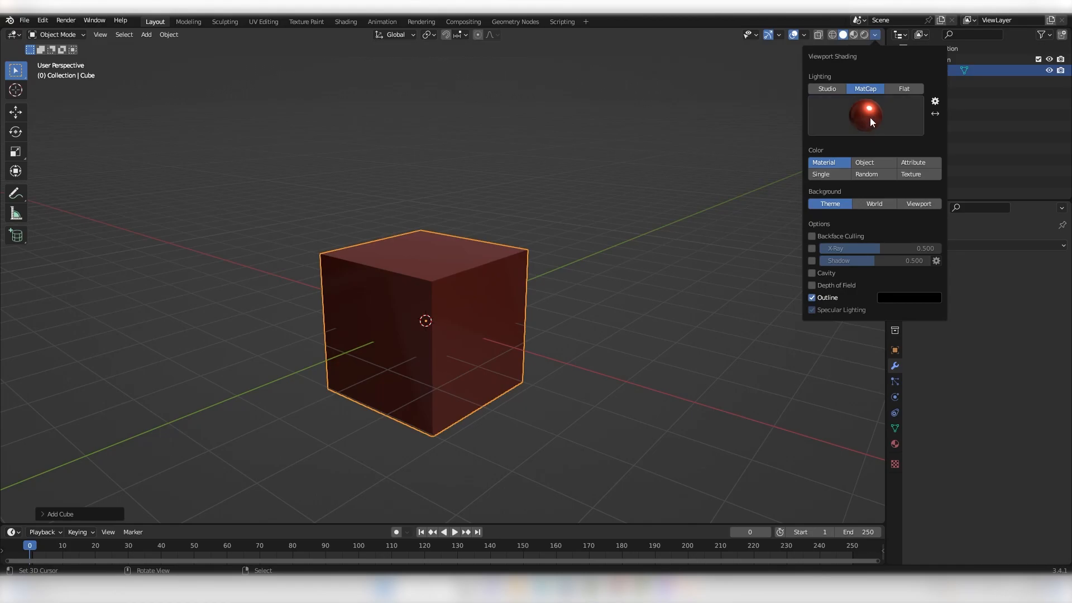
click(869, 117)
click(871, 152)
click(868, 132)
click(792, 182)
click(851, 110)
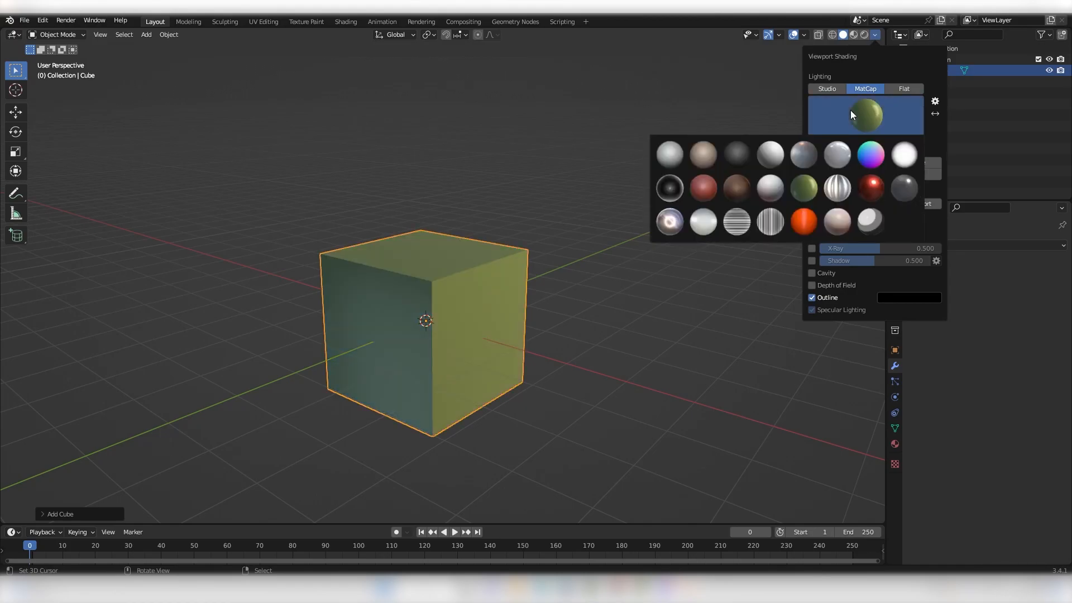
click(697, 188)
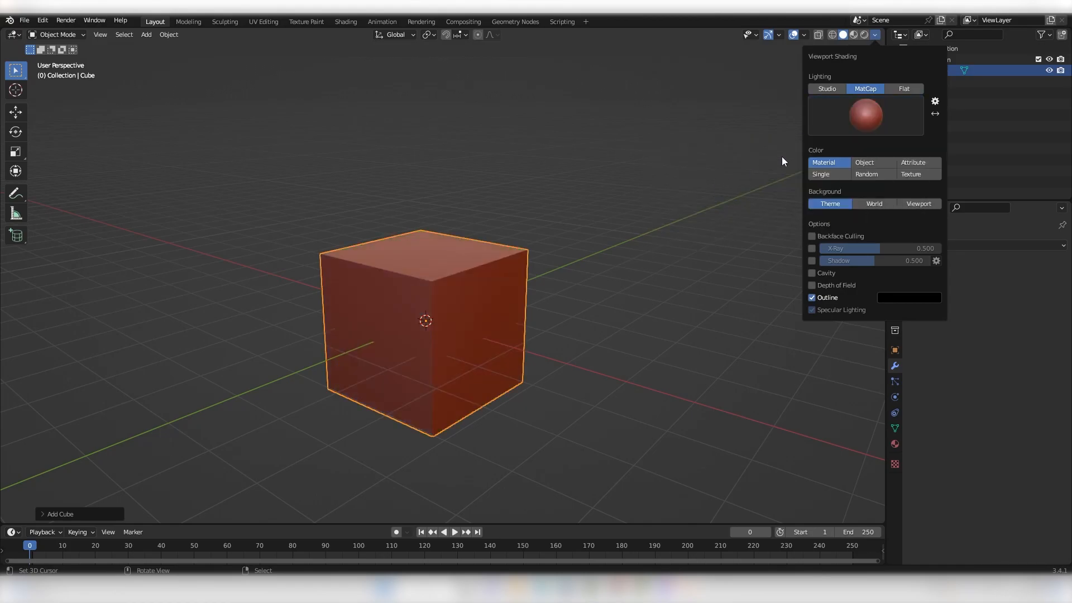
Set the viewport lighting to Flat and view the cube with it
click(906, 89)
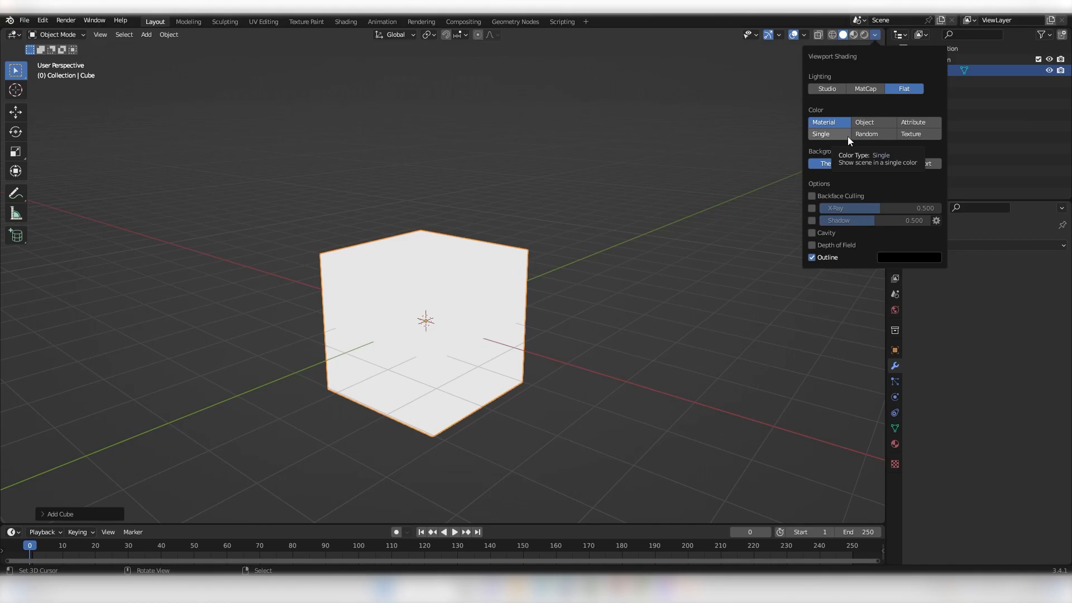
mouse_move(533, 184)
middle_down()
mouse_move(605, 193)
mouse_move(535, 179)
middle_up()
scroll(605, 193, down, 2)
scroll(561, 184, up, 4)
scroll(536, 180, down, 2)
Set the viewport lighting back to Studio and reopen the viewport shading options
click(875, 35)
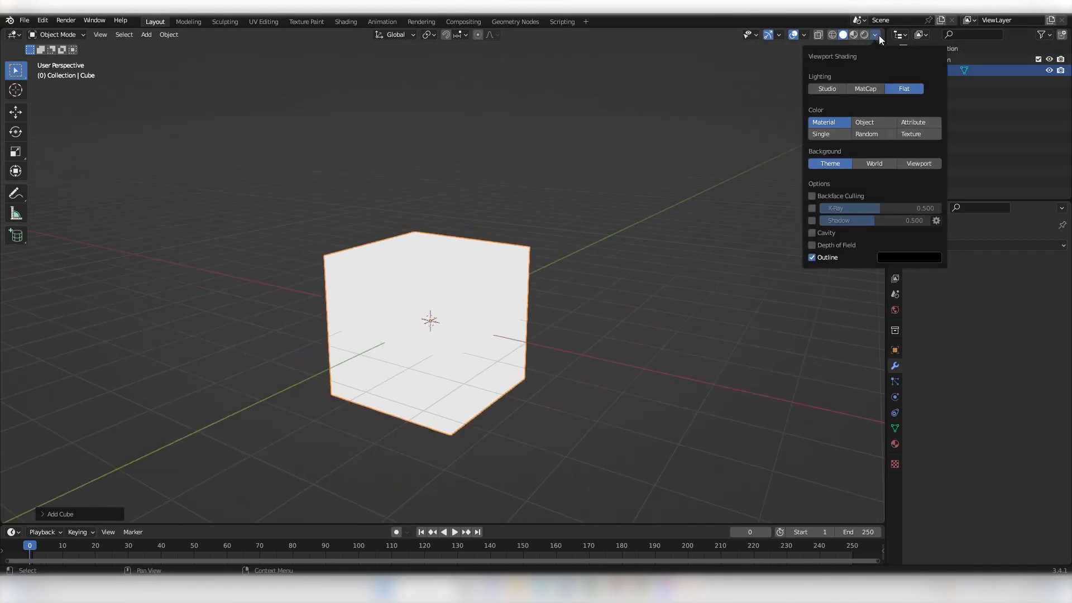
click(833, 86)
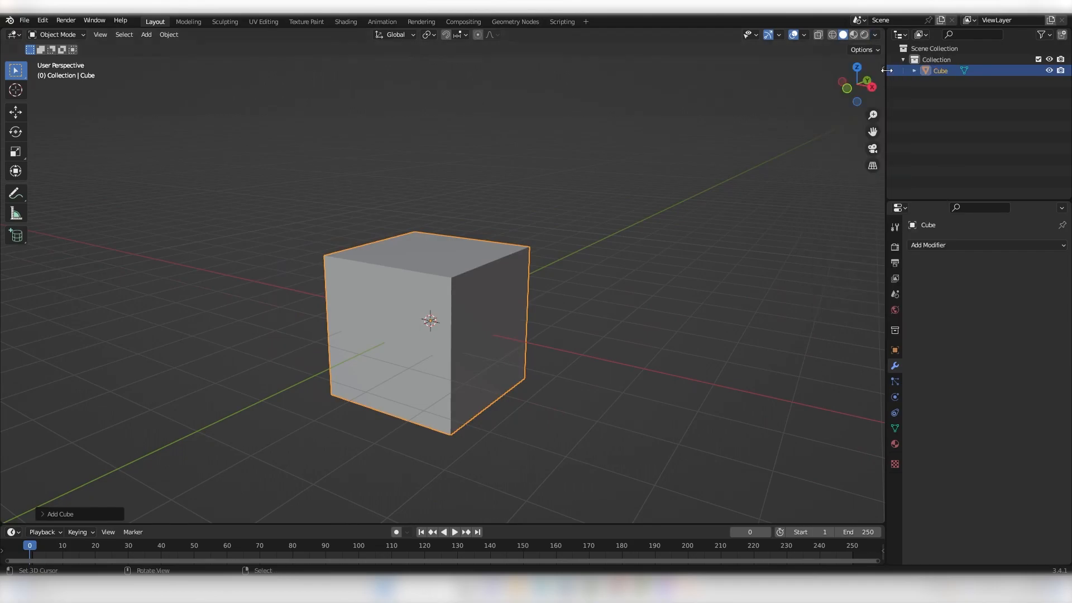
click(875, 35)
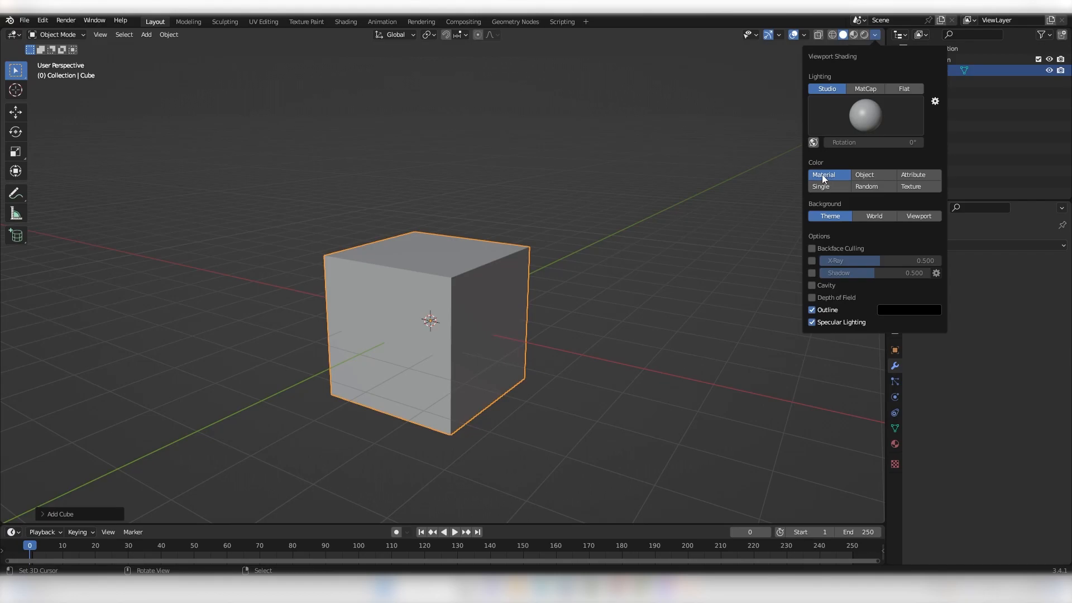
Try the Object, Attribute, Single and Texture viewport colors on the cube and set the color to Random
click(865, 172)
click(935, 173)
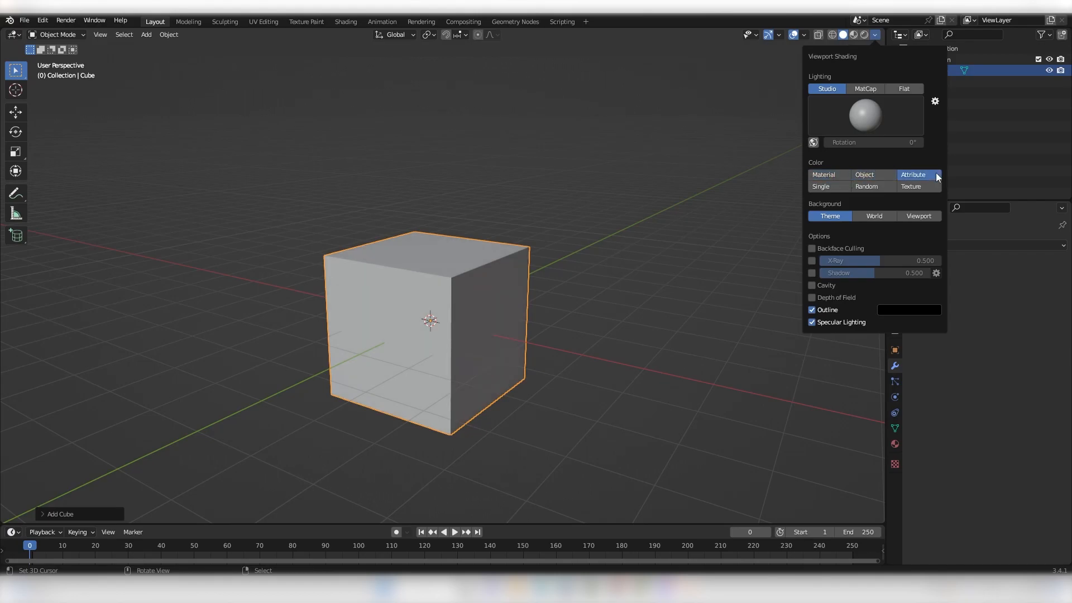
click(847, 186)
click(874, 187)
click(915, 187)
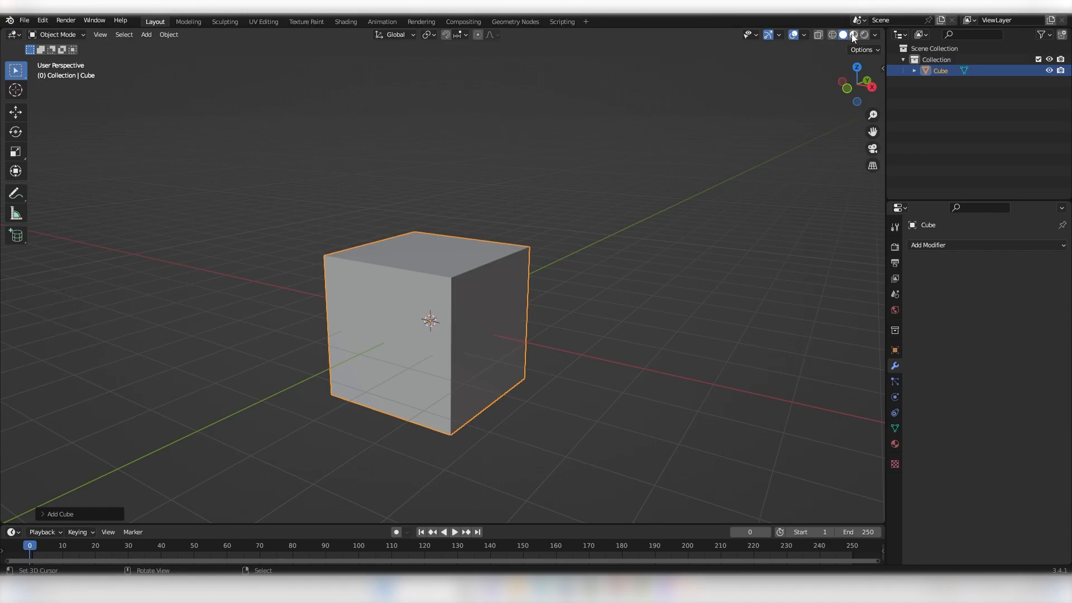
click(877, 35)
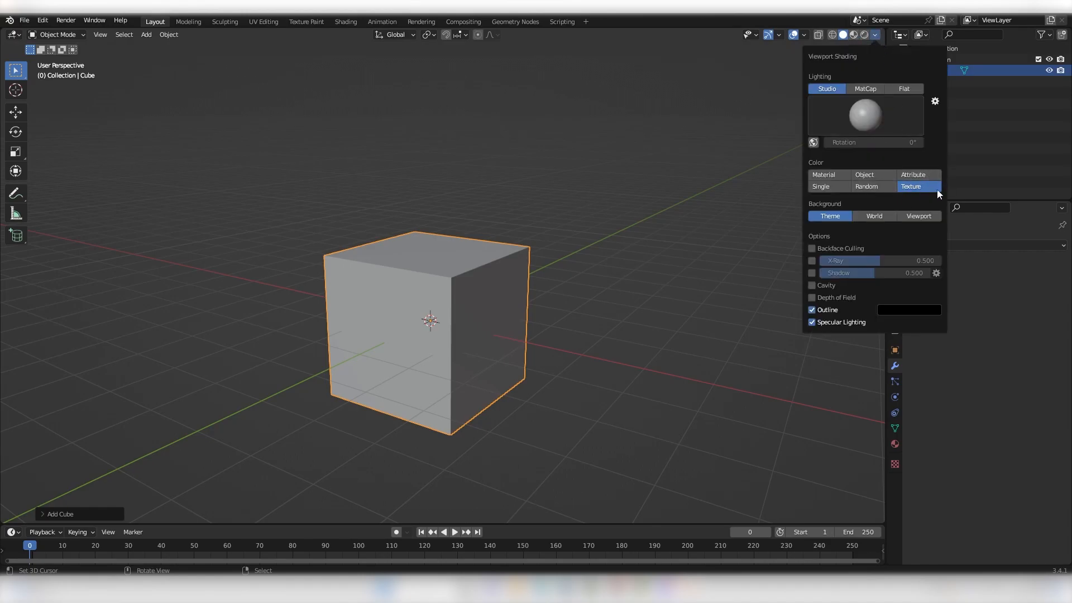
click(883, 190)
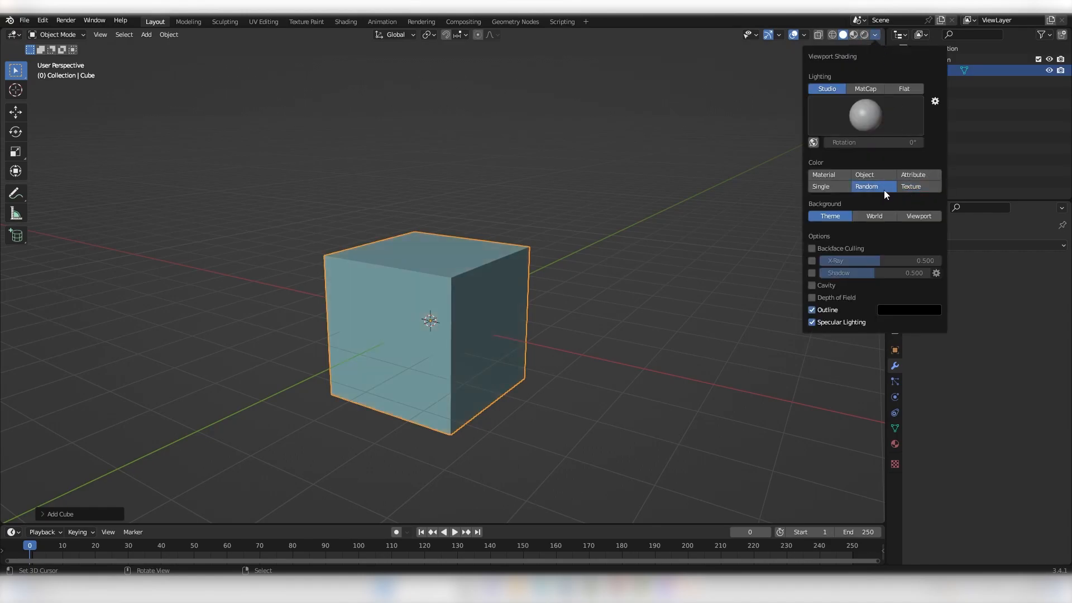
Duplicate the cube, place the copy beside the original and scale it down to a smaller cube
scroll(580, 232, down, 3)
middle_drag(513, 236, 475, 274)
key(shift+d)
click(513, 286)
key(s)
click(551, 334)
Duplicate the small cube upward along Z and shift the copy along X so it sits on the large cube
key(shift+d)
key(z)
click(551, 270)
key(g)
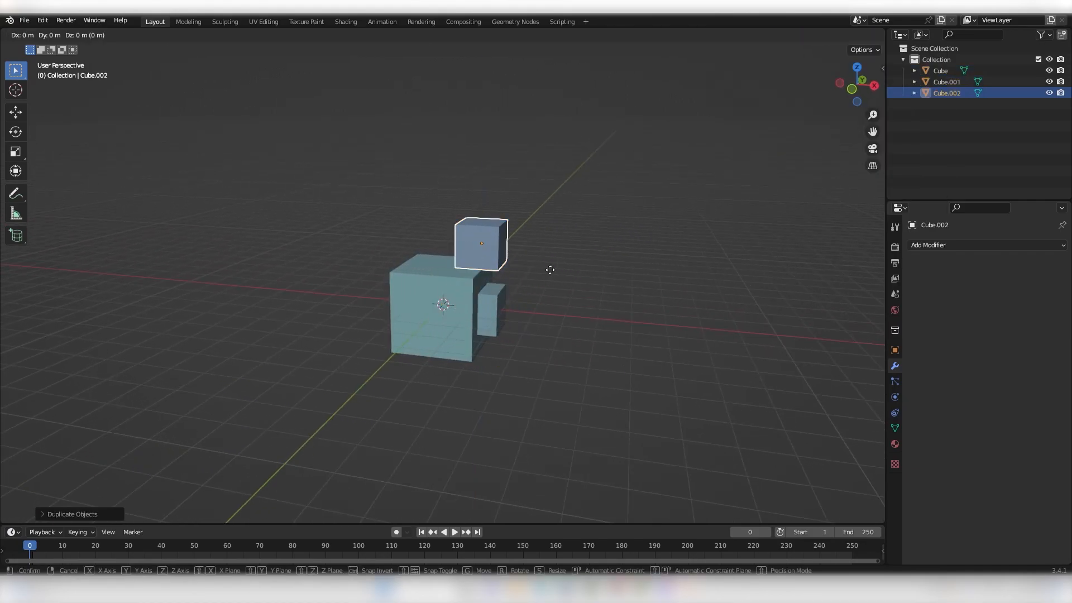
key(x)
click(514, 270)
Duplicate the upper small cube along negative X and lower the copy along Z beside the large cube
mouse_move(514, 274)
middle_down()
mouse_move(410, 259)
mouse_move(508, 264)
middle_up()
key(shift+d)
key(x)
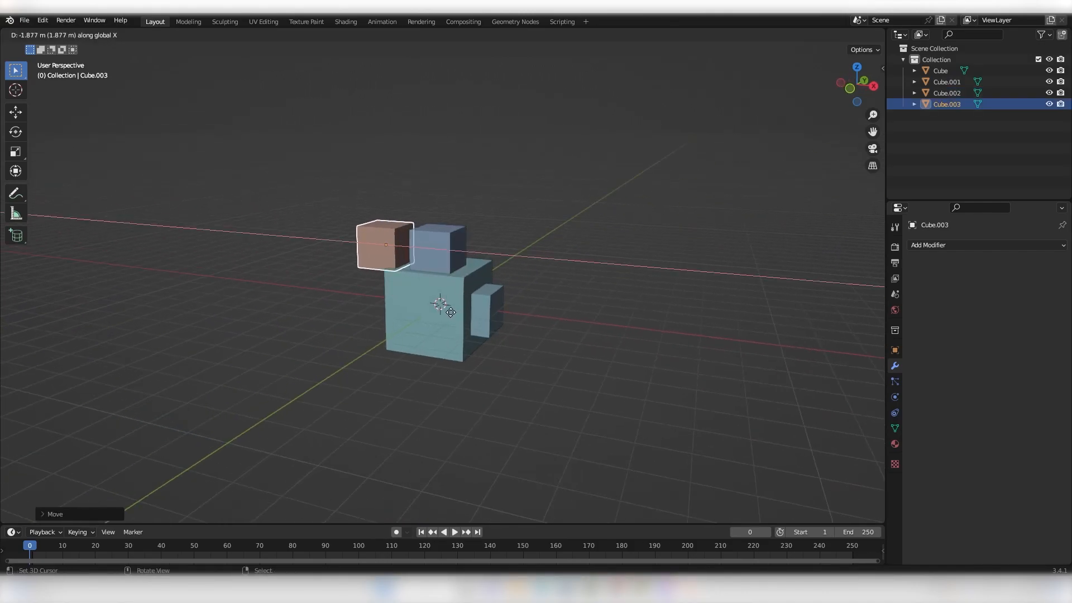
click(450, 261)
middle_drag(457, 289, 474, 243)
key(g)
key(z)
click(469, 309)
Make two more copies of the small cube, placing one at the front of the large cube and one raised at its back corner
middle_drag(403, 246, 447, 268)
key(shift+d)
click(525, 279)
middle_drag(525, 279, 416, 254)
key(g)
click(430, 255)
key(shift+d)
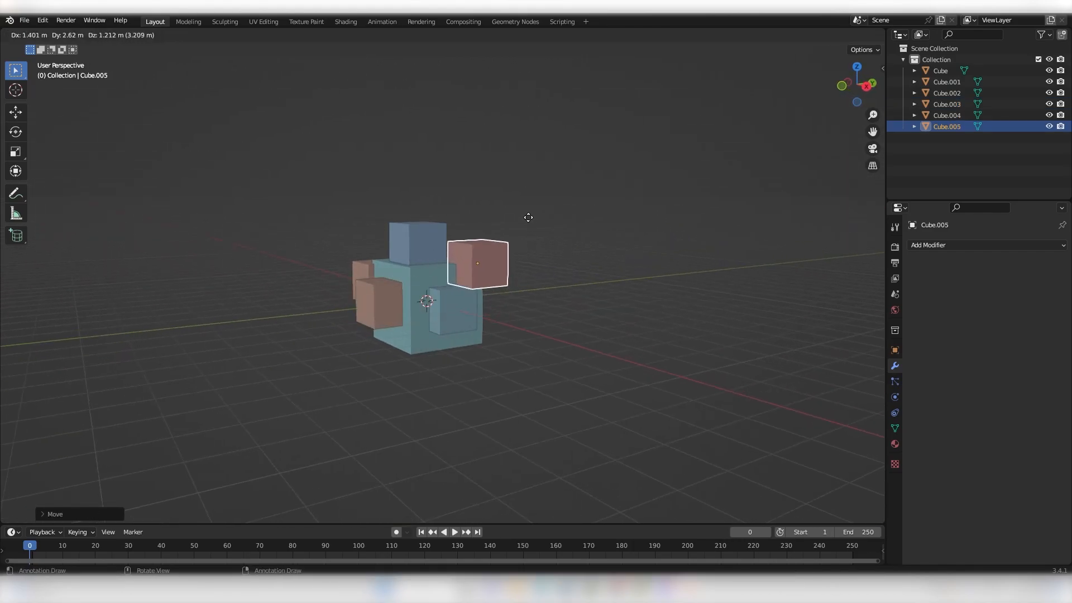
click(544, 242)
Preview the cubes with the Texture viewport color and set the color back to Material
click(874, 34)
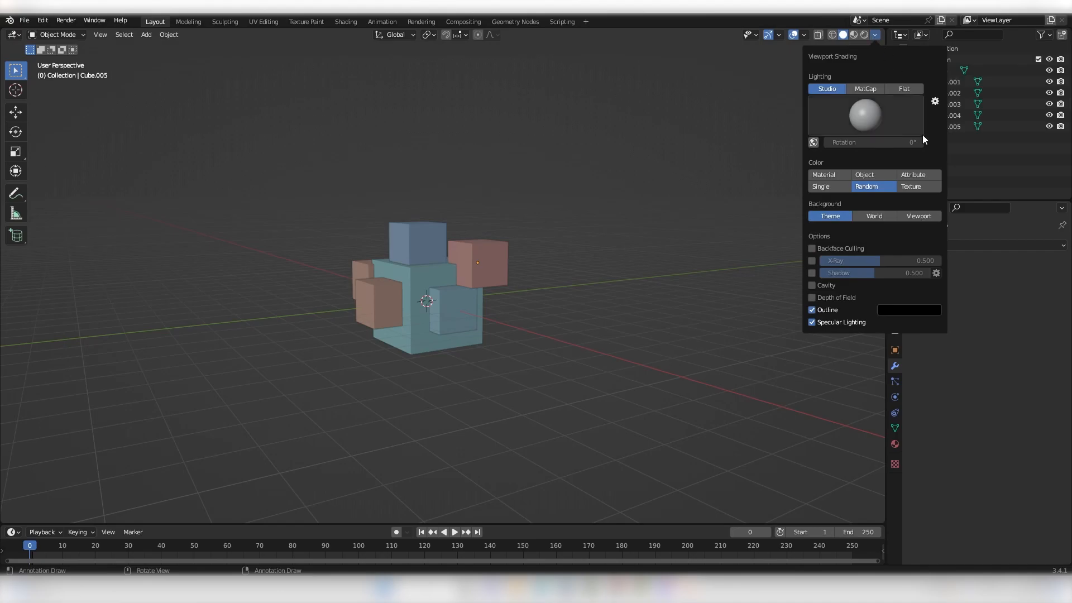
click(922, 192)
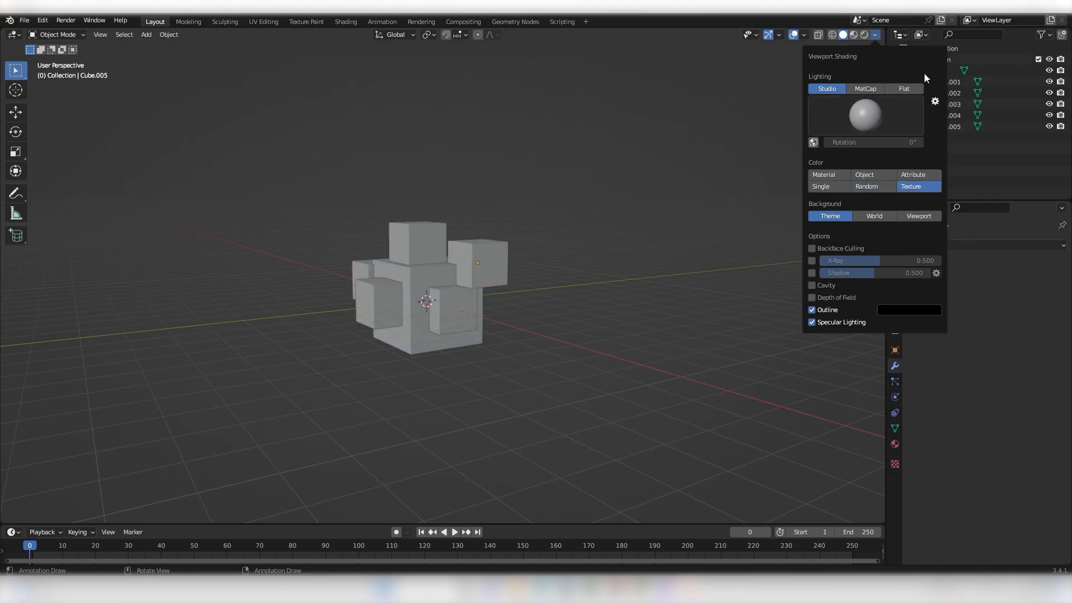
click(875, 34)
click(830, 176)
mouse_move(803, 35)
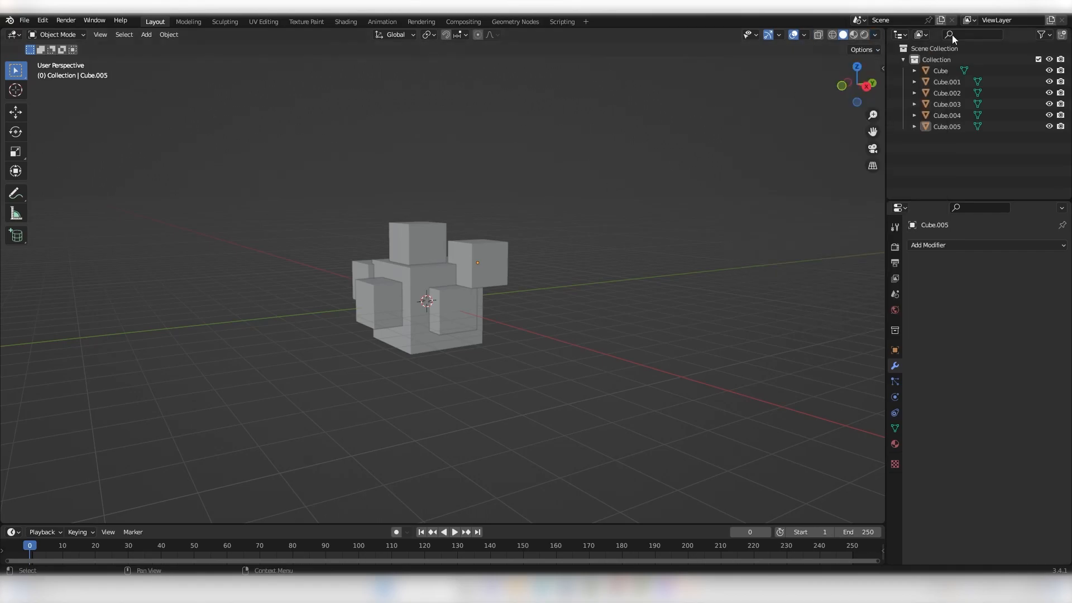
Preview the World viewport background and switch the background back to Theme
click(875, 35)
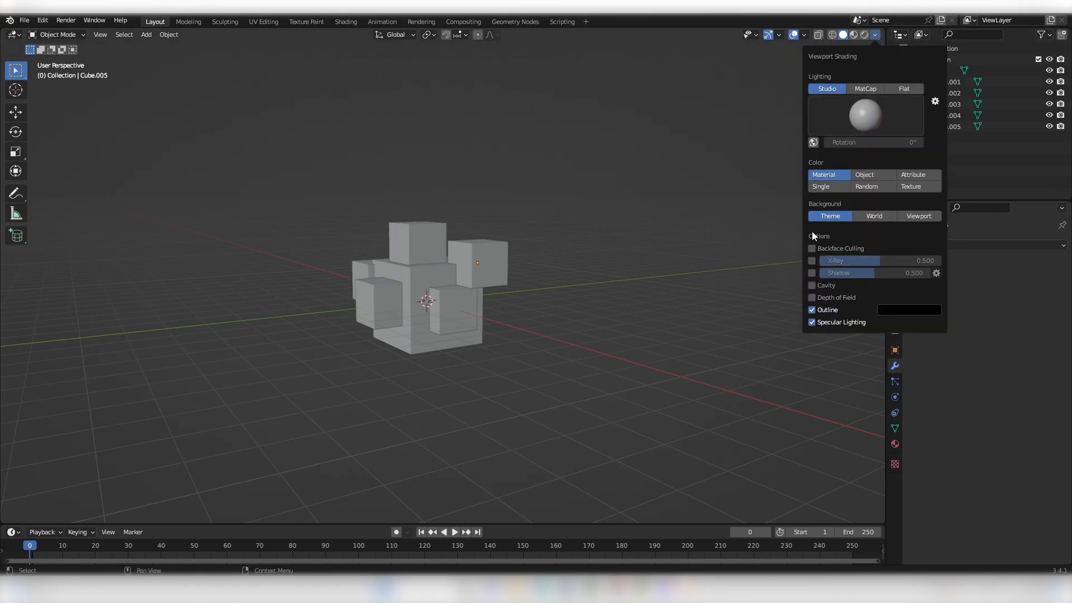
click(872, 216)
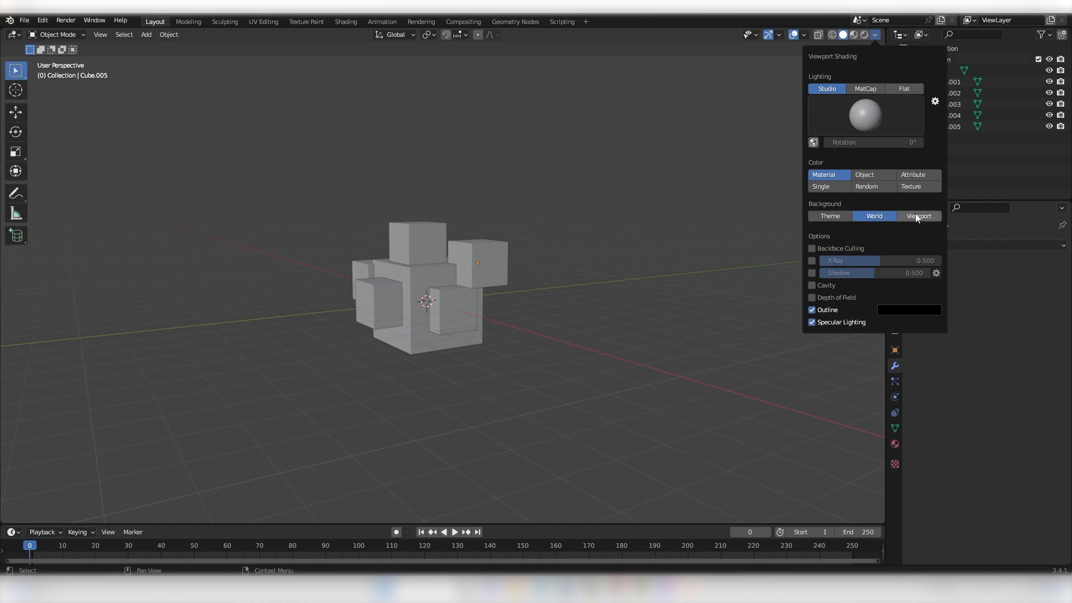
click(829, 217)
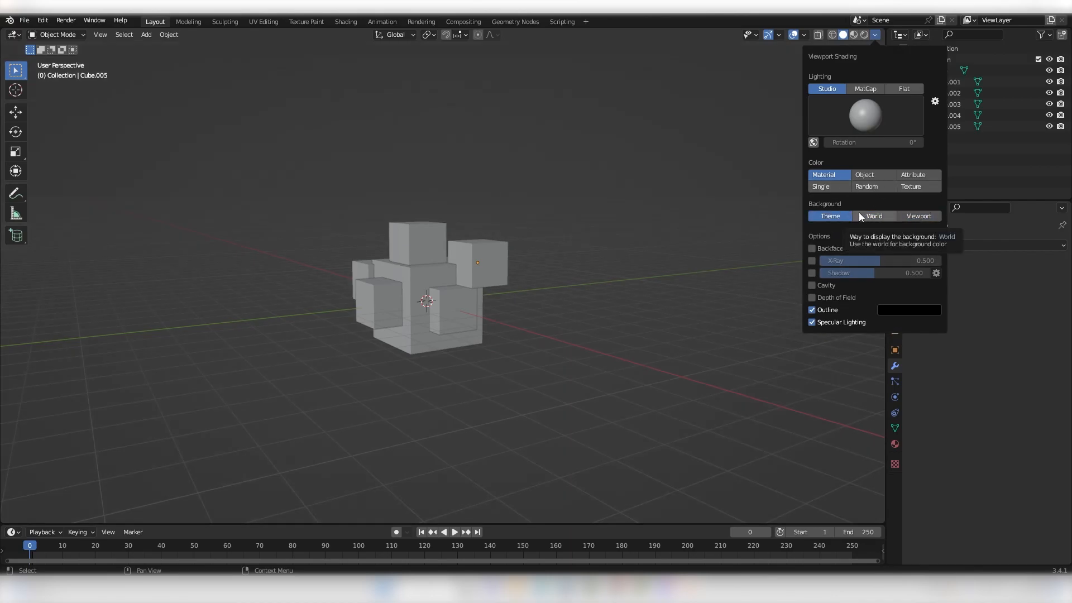
middle_drag(484, 246, 463, 267)
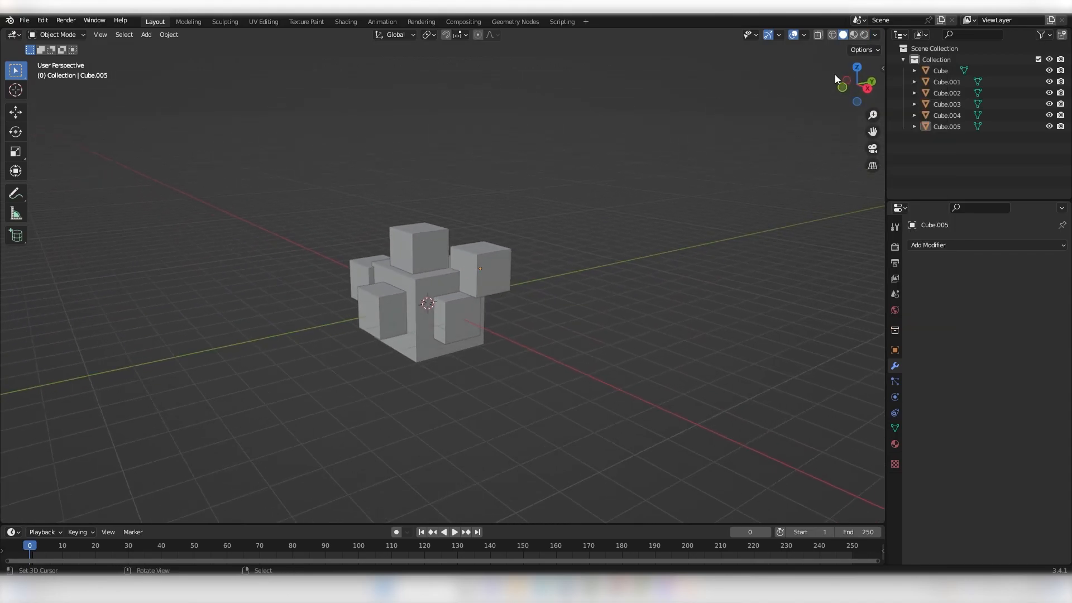
Try Cavity briefly, compare the cubes with Shadow on and off, and leave only Shadow enabled in the viewport shading options
click(875, 36)
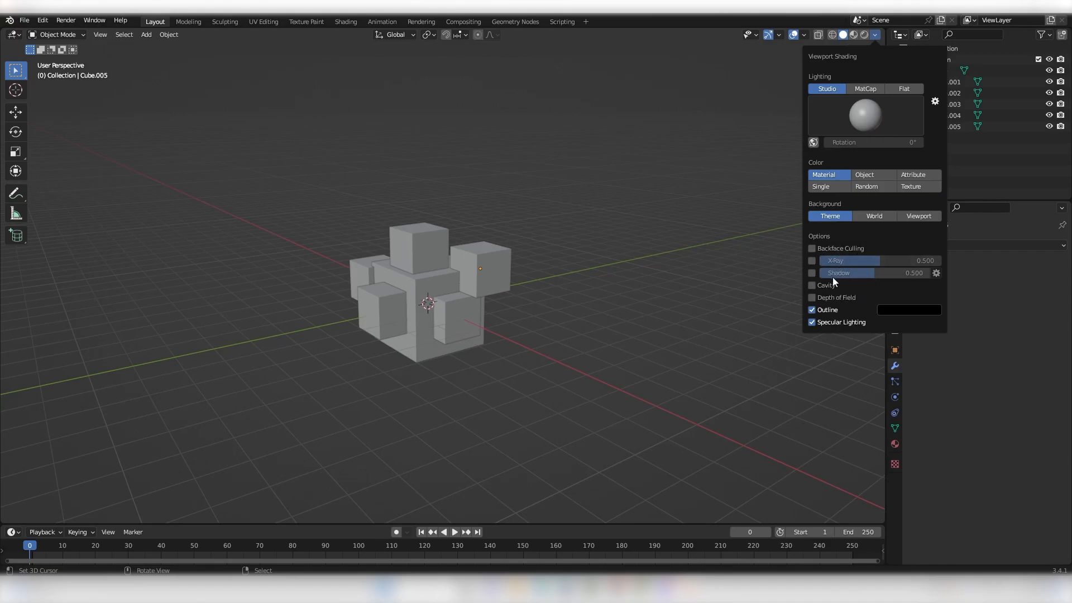
click(812, 273)
click(812, 285)
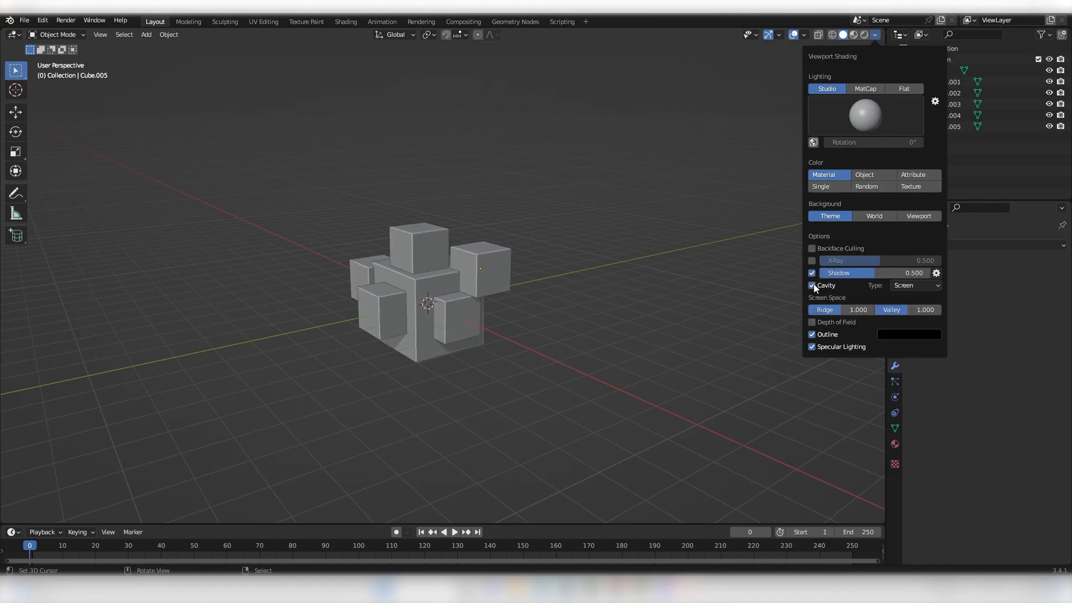
click(812, 285)
click(811, 273)
click(810, 273)
click(810, 272)
click(811, 272)
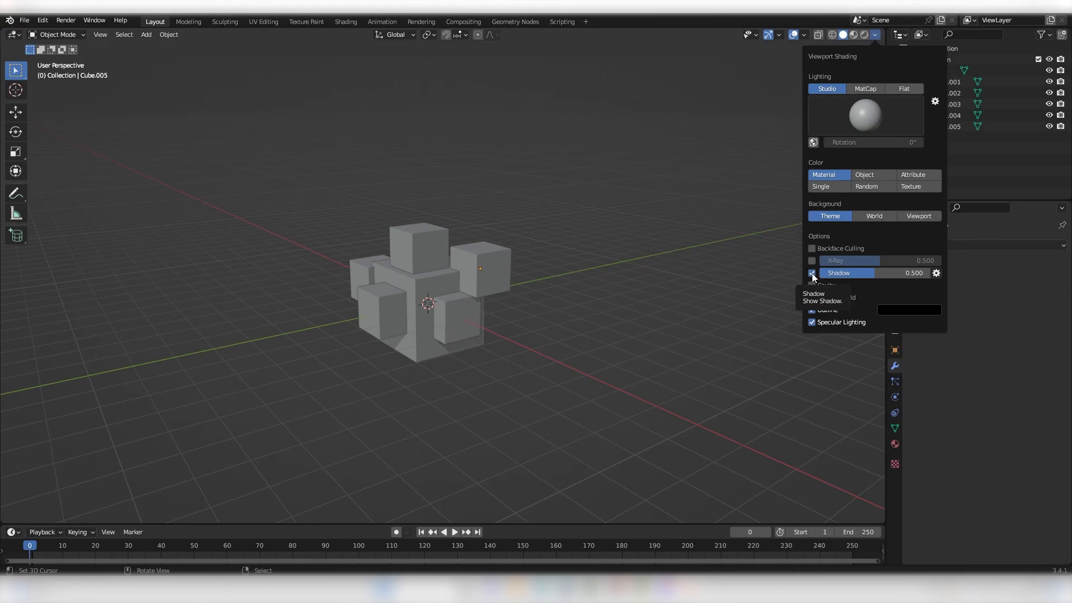
click(812, 273)
click(812, 273)
click(813, 273)
click(812, 273)
Enable Cavity in the viewport shading and inspect the cubes' highlighted edges from several sides
click(812, 285)
scroll(474, 284, up, 5)
mouse_move(474, 283)
middle_down()
mouse_move(585, 295)
mouse_move(561, 303)
middle_up()
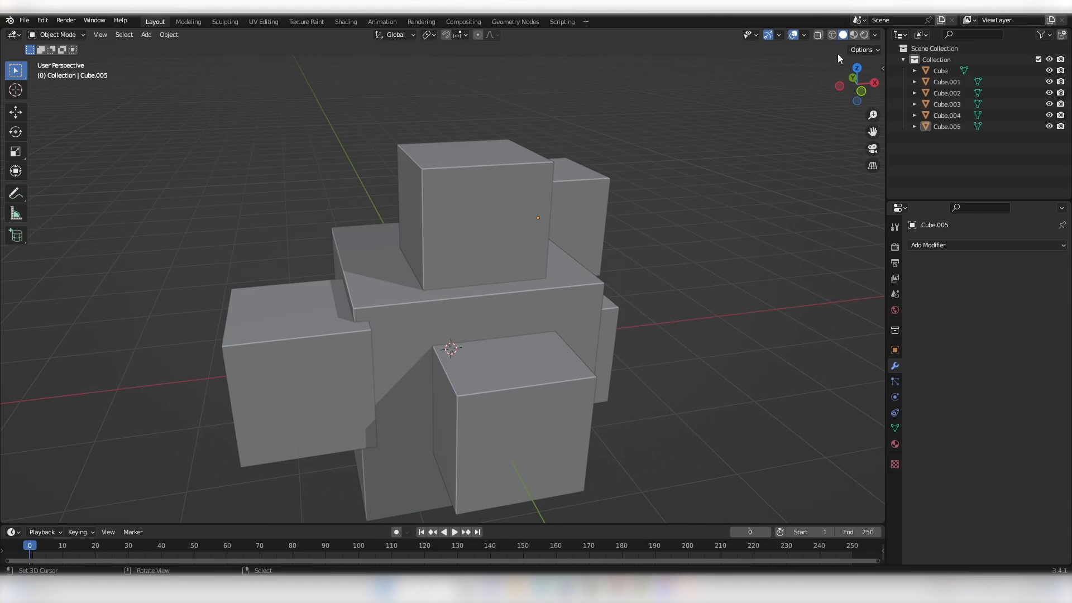
scroll(812, 105, down, 5)
middle_drag(812, 104, 712, 113)
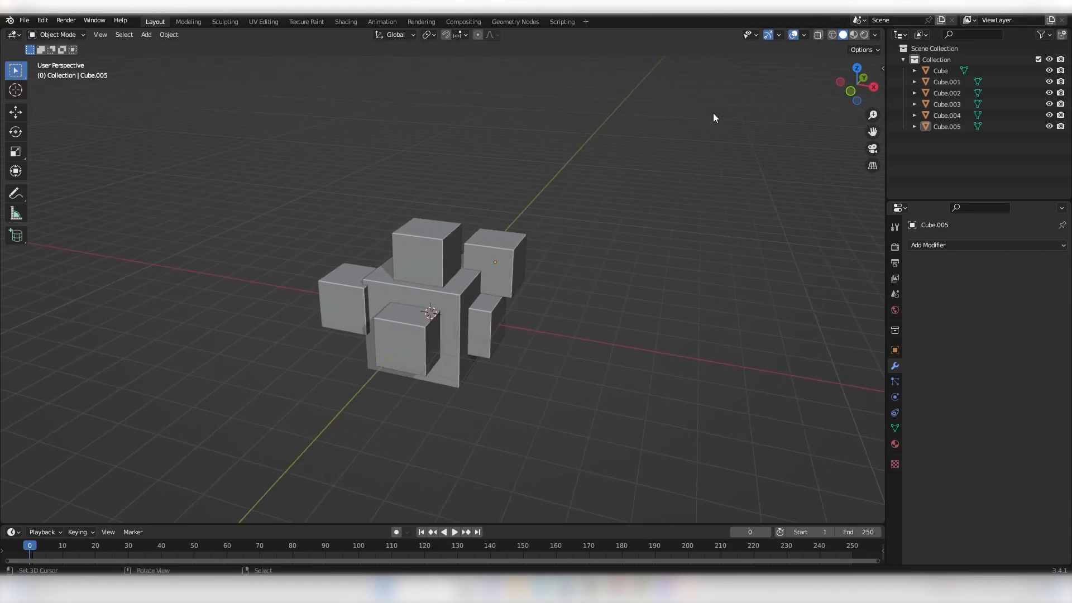
middle_drag(554, 200, 484, 188)
scroll(561, 219, up, 3)
middle_drag(483, 189, 496, 229)
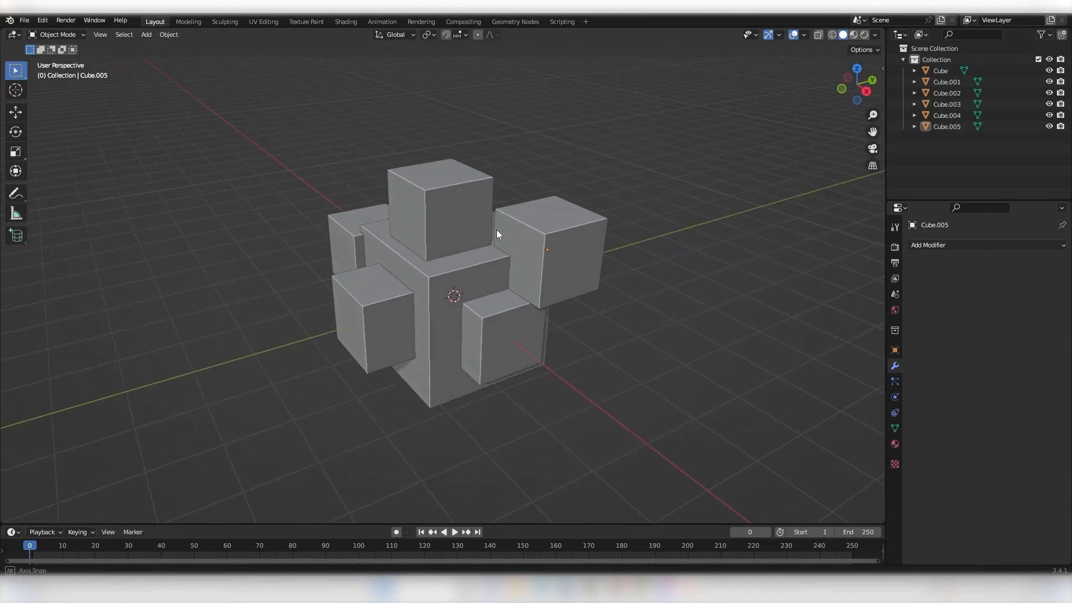
Turn off Cavity and Shadow in the viewport shading and view the cubes without them
click(874, 35)
click(812, 285)
scroll(577, 215, up, 2)
mouse_move(577, 215)
middle_down()
mouse_move(615, 196)
mouse_move(598, 186)
mouse_move(578, 215)
middle_up()
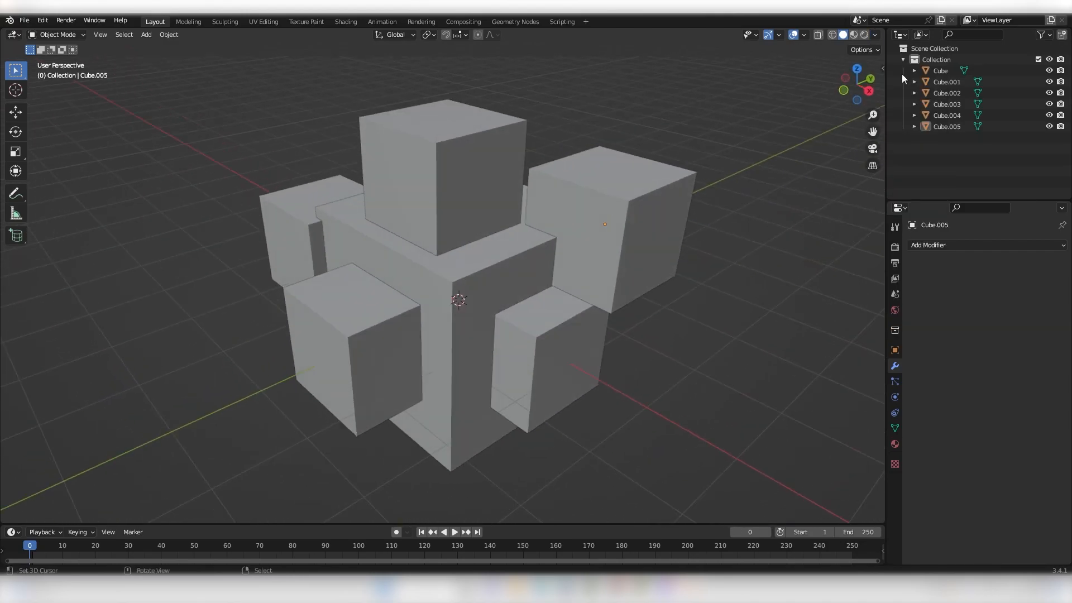
Turn Shadow and Cavity back on in the viewport shading and look at the cubes from a lower angle
click(874, 35)
click(812, 272)
mouse_move(726, 235)
middle_down()
mouse_move(704, 208)
mouse_move(612, 196)
mouse_move(632, 182)
mouse_move(675, 210)
middle_up()
Set the screen-space cavity ridge to 1.283 and valley to 1.133, and switch the cavity type to World with ridge 1.682 and valley 1.773
click(875, 35)
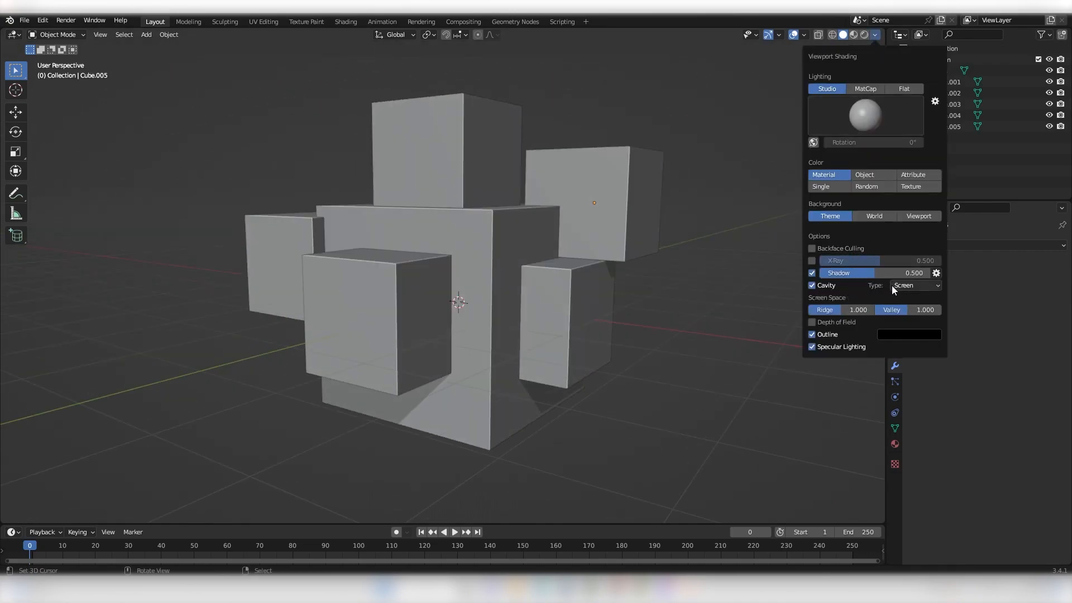
drag(847, 310, 919, 306)
click(916, 287)
click(913, 303)
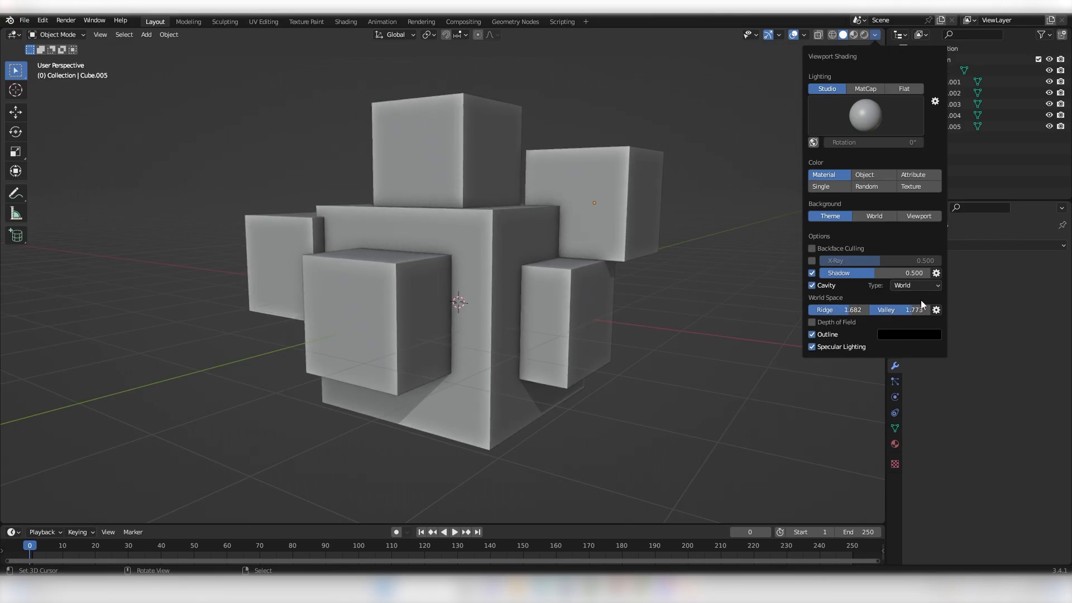
Set the cavity type to Both, with world-space ridge 1.432 and valley 1.977, and screen-space ridge about 0.767 and valley 1.183
click(909, 287)
click(904, 321)
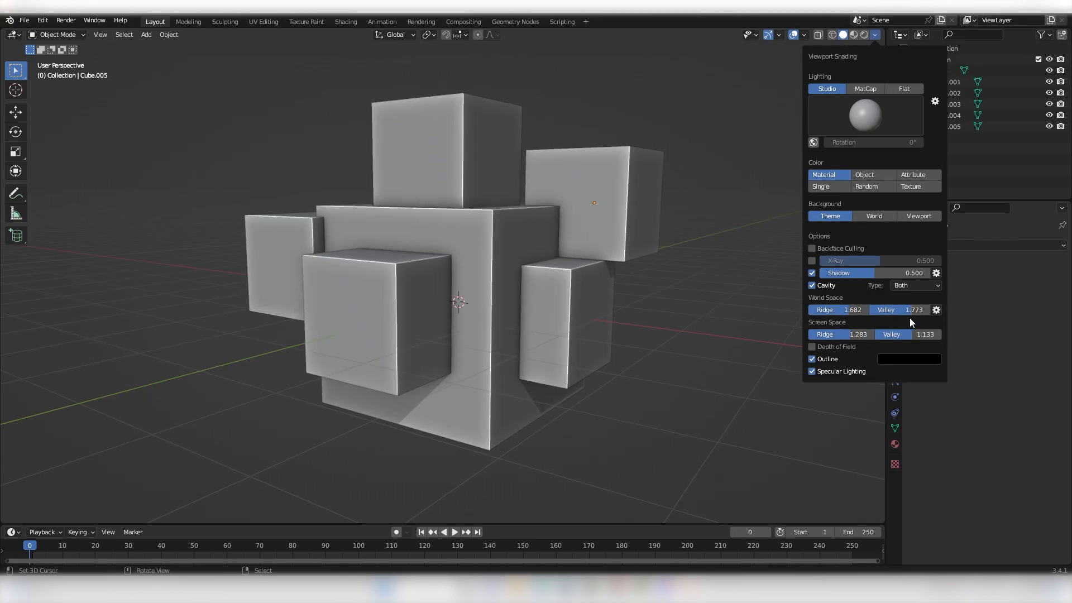
mouse_move(859, 334)
mouse_down()
mouse_move(845, 334)
mouse_move(840, 310)
mouse_move(829, 310)
mouse_move(896, 309)
mouse_move(913, 334)
mouse_up()
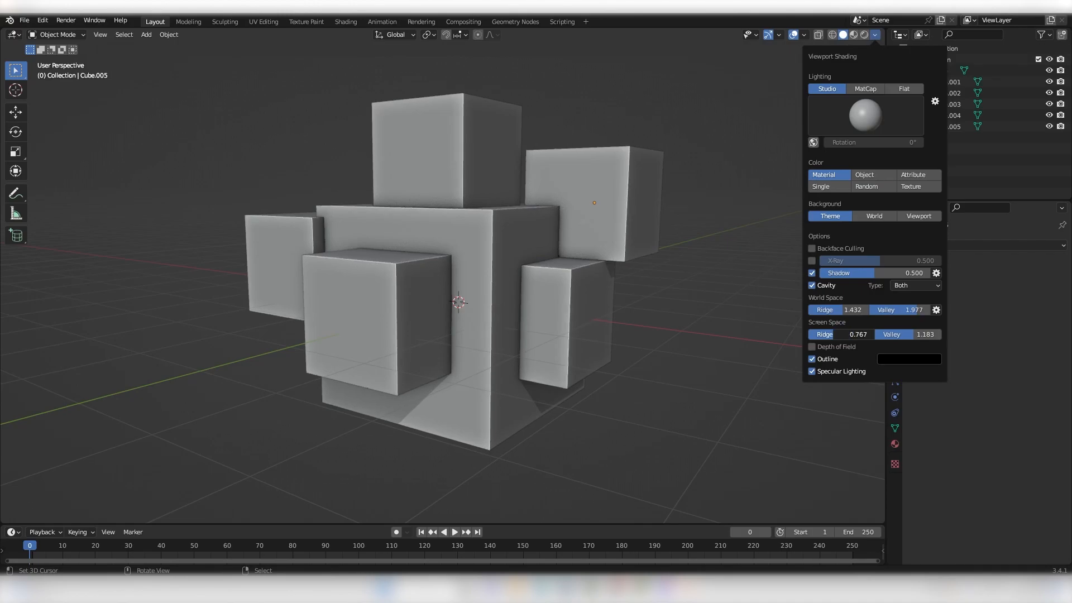
Examine the combined cavity shading on the cubes from near, far and different angles
scroll(651, 288, down, 3)
scroll(614, 300, up, 5)
middle_drag(651, 284, 628, 303)
scroll(699, 291, down, 8)
scroll(631, 286, up, 8)
scroll(631, 286, down, 6)
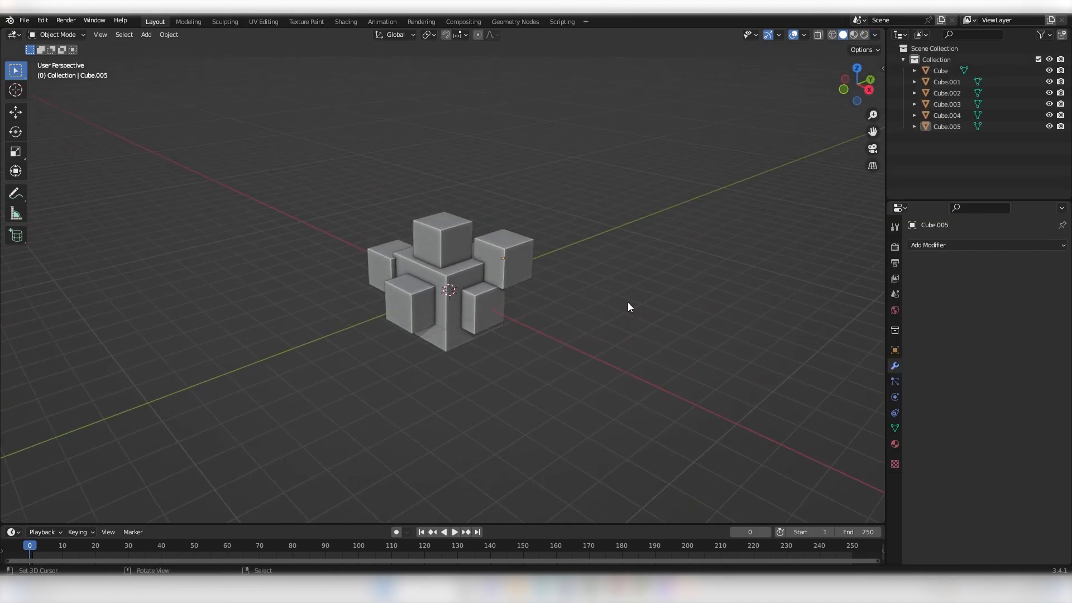
scroll(545, 240, up, 3)
mouse_move(527, 253)
middle_down()
mouse_move(560, 242)
mouse_move(530, 249)
middle_up()
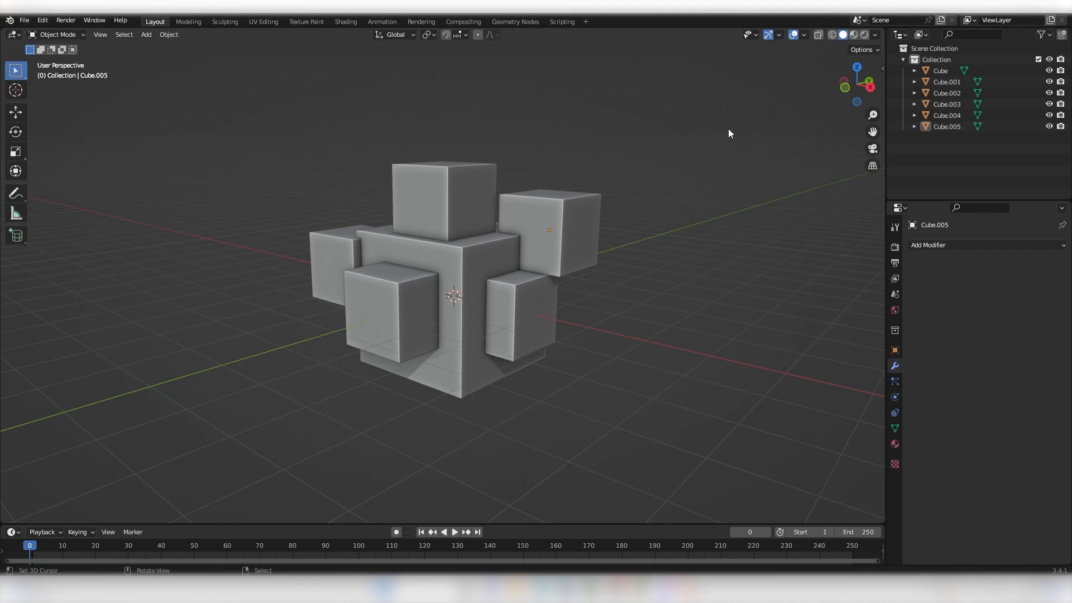
Enable the Statistics overlay in the viewport and check the scene's object, vertex, edge, face and triangle counts
click(805, 36)
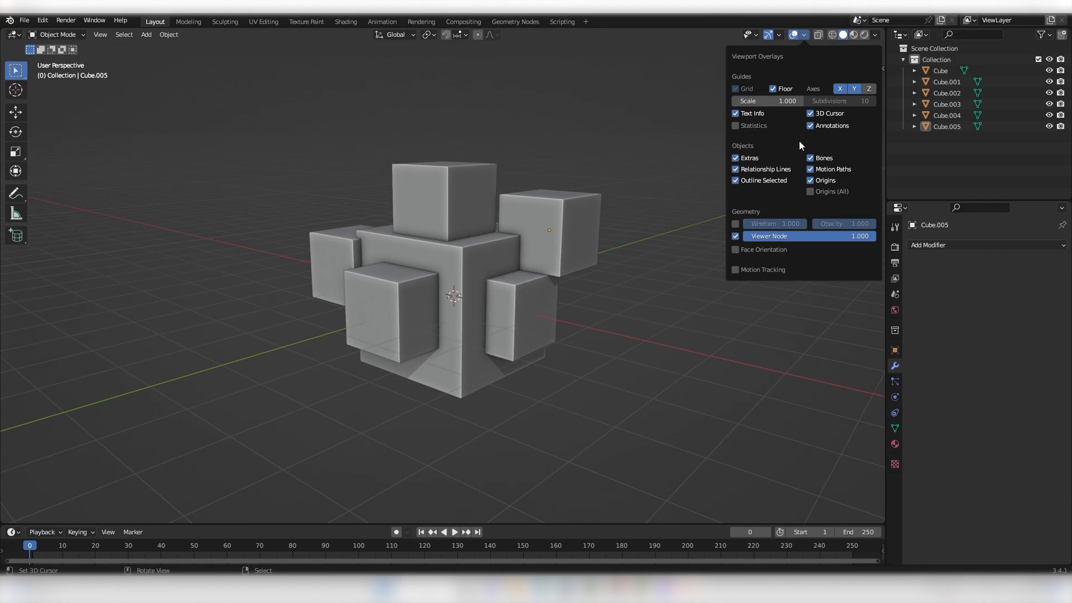
click(738, 126)
drag(33, 86, 86, 139)
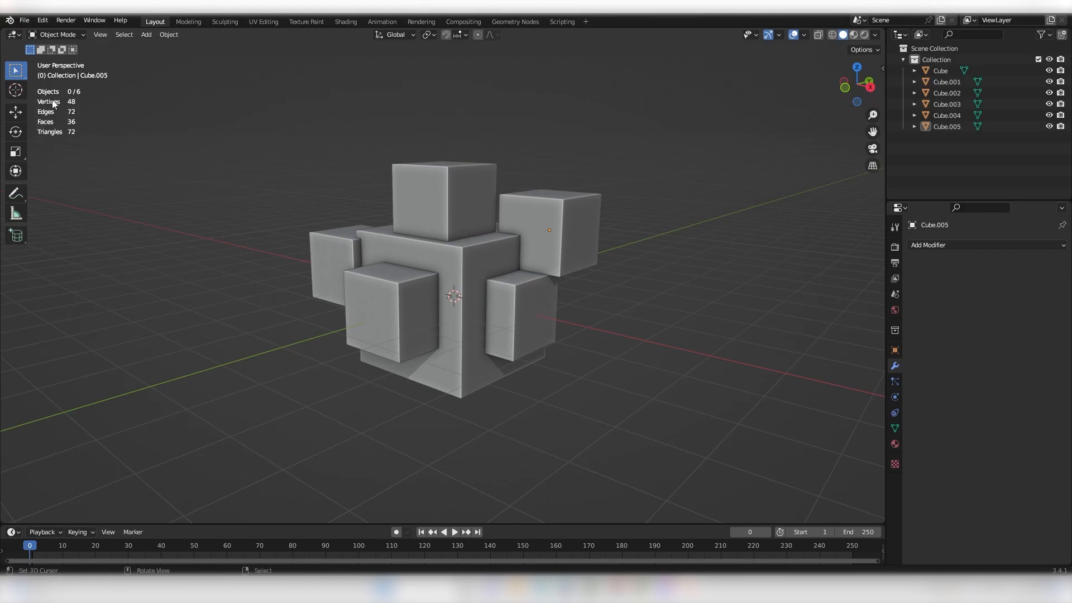
middle_drag(89, 132, 98, 146)
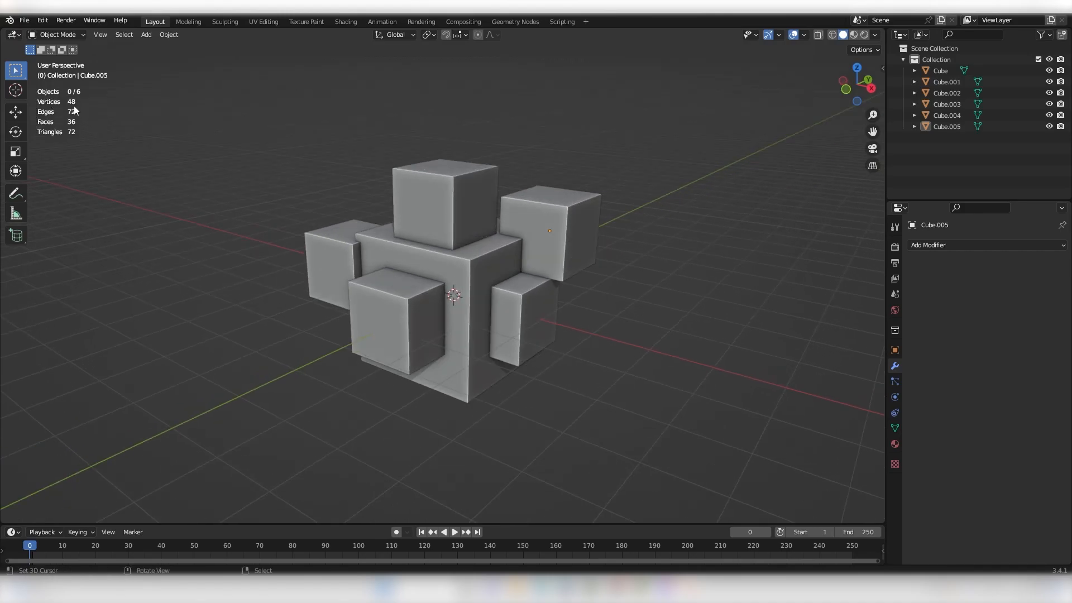
Select all six cubes at once and check the statistics for the full selection
drag(268, 114, 624, 384)
scroll(624, 384, down, 1)
middle_drag(624, 384, 634, 389)
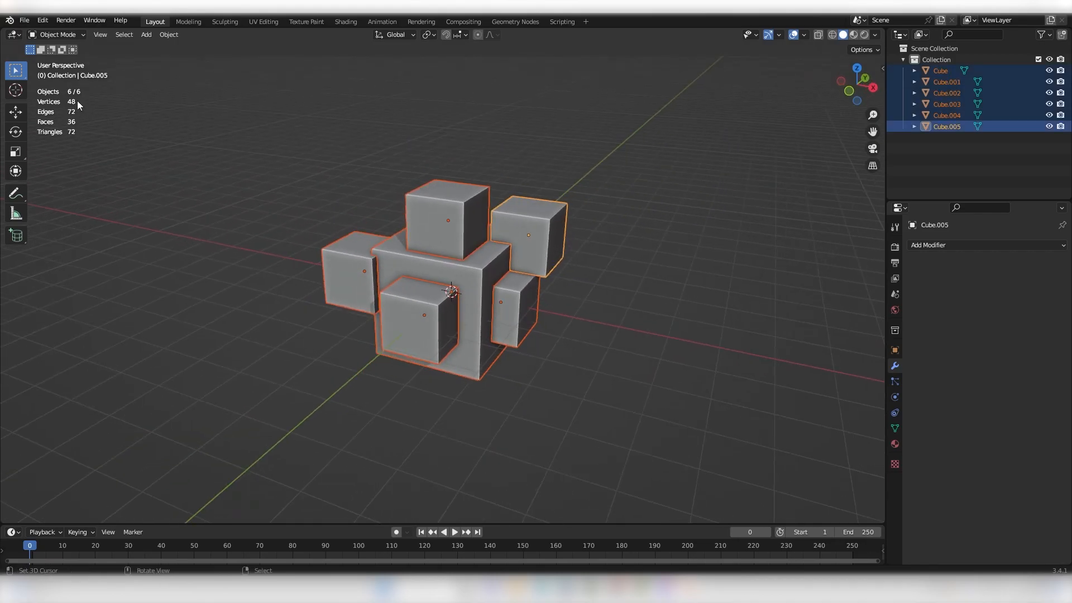
Add the cubes to the selection one at a time while checking the object count, and clear the selection
click(345, 282)
shift+click(455, 235)
shift+click(334, 282)
shift+click(413, 305)
shift+click(471, 285)
shift+click(523, 268)
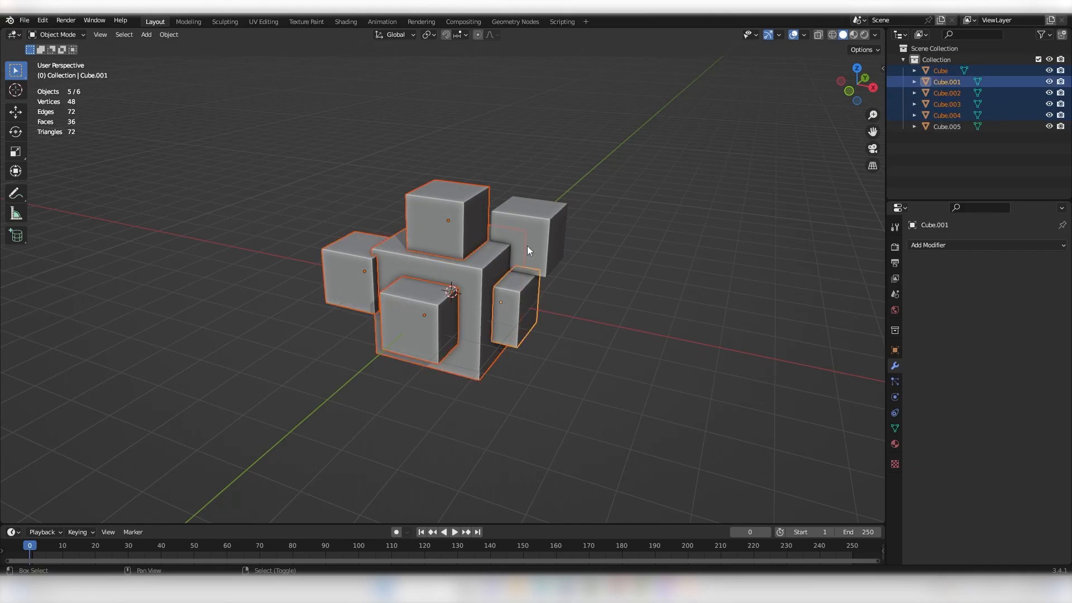
shift+right_click(525, 240)
shift+right_click(457, 215)
key(alt+a)
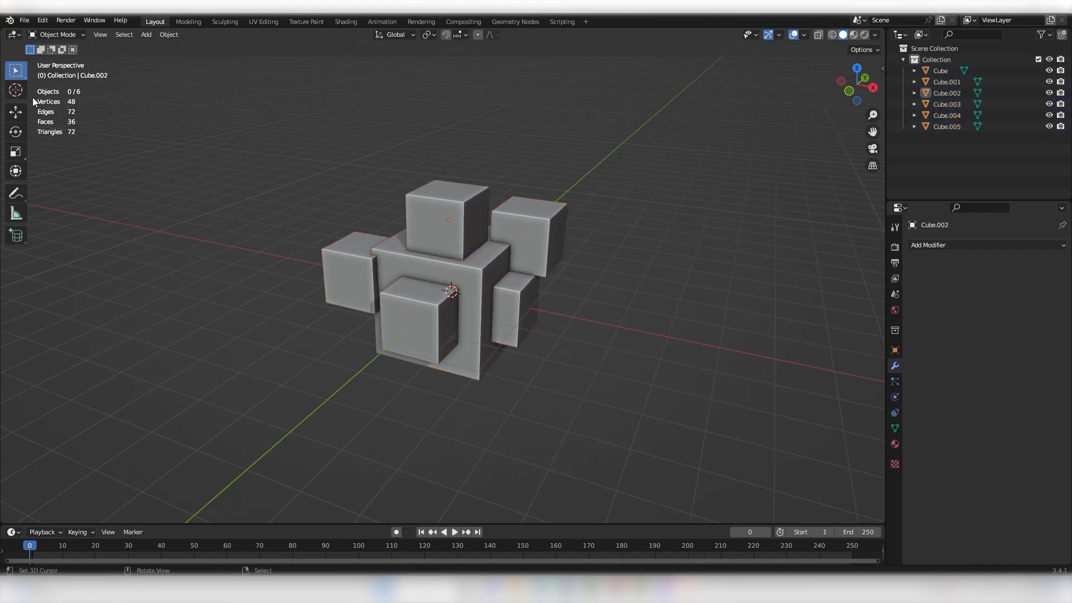
Check the topmost small cube's geometry statistics in Edit Mode, deselect its vertices and return to Object Mode
click(470, 233)
scroll(463, 207, up, 8)
key(Tab)
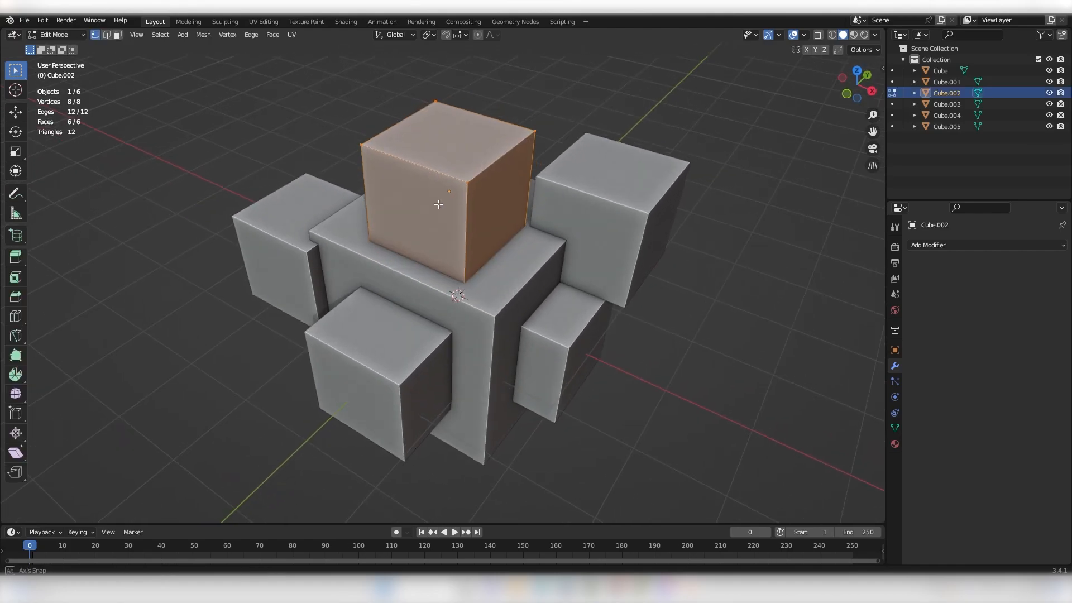
key(alt+a)
key(Tab)
Select all cubes, check their combined statistics in Edit Mode with nothing selected, and return to Object Mode
scroll(461, 223, down, 4)
drag(239, 104, 797, 471)
key(Tab)
scroll(558, 249, up, 3)
key(alt+a)
middle_drag(558, 249, 536, 231)
key(Tab)
Select all six cubes again, compare their Edit Mode statistics and go back to Object Mode
drag(89, 110, 65, 123)
key(a)
key(Tab)
middle_drag(299, 150, 417, 223)
key(Tab)
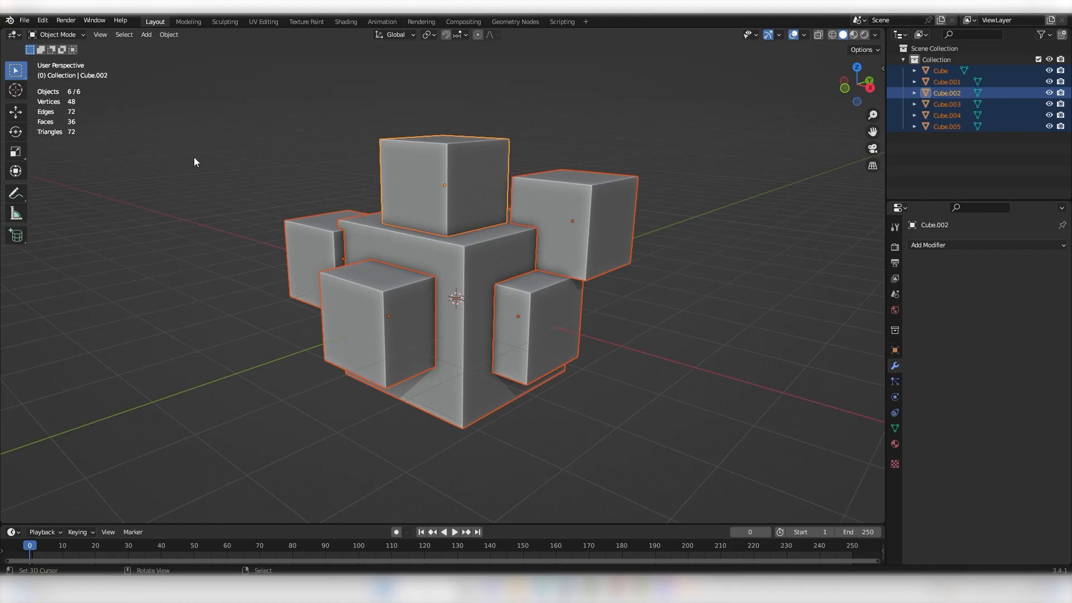
Clear the cube selection and turn on the Face Orientation overlay
drag(725, 239, 772, 279)
scroll(698, 196, down, 2)
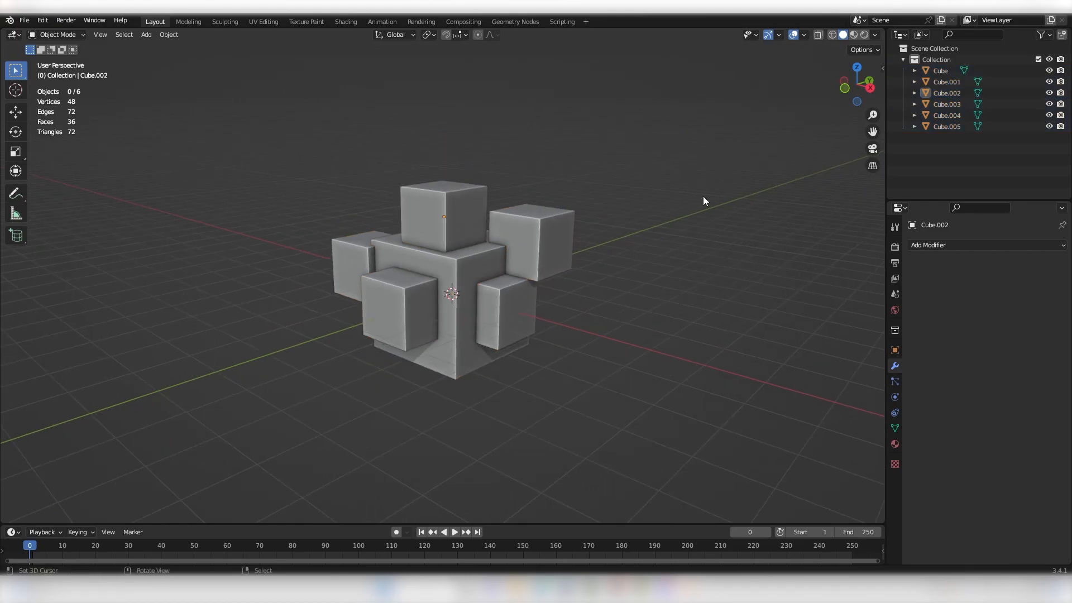
middle_drag(698, 196, 718, 200)
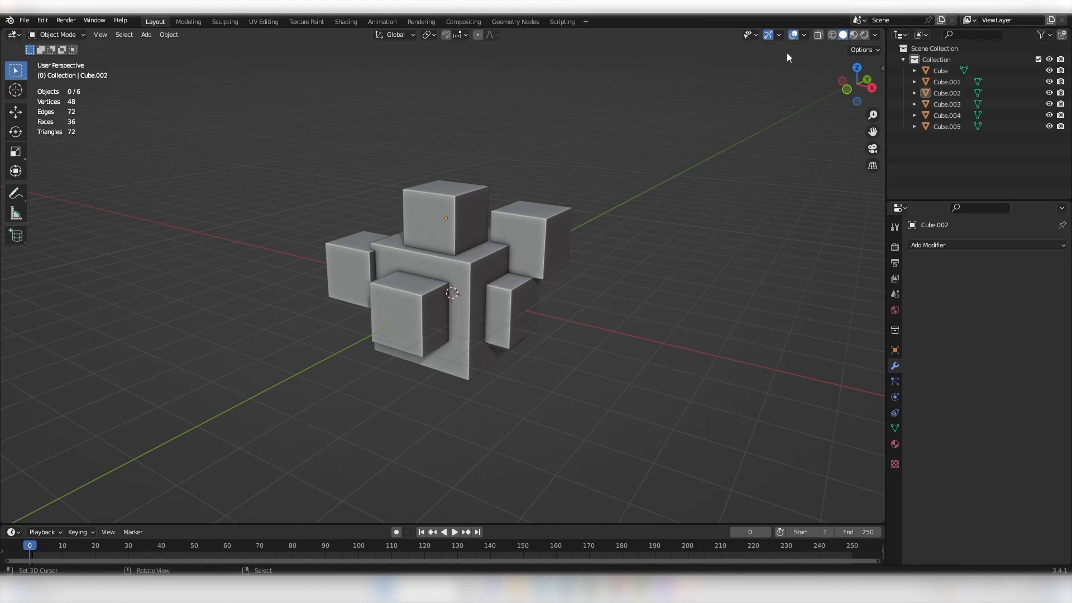
click(804, 35)
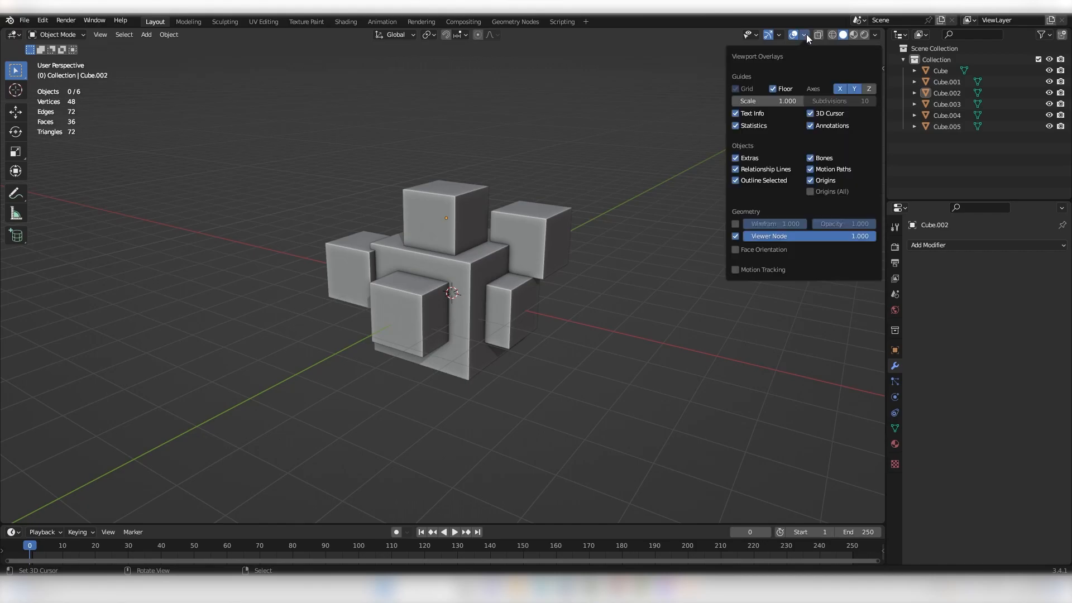
click(736, 249)
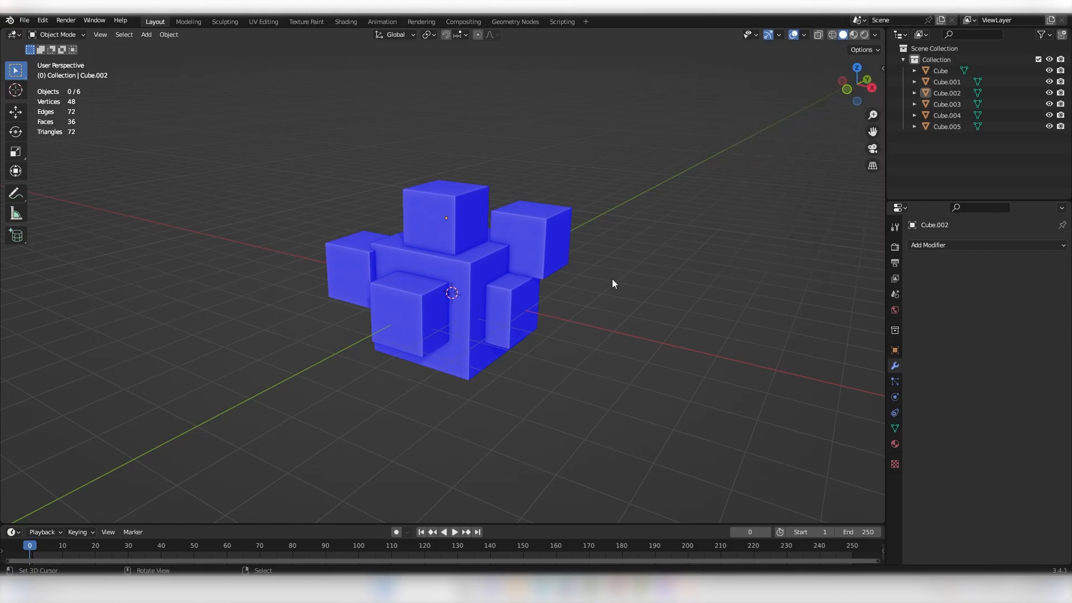
scroll(611, 279, down, 4)
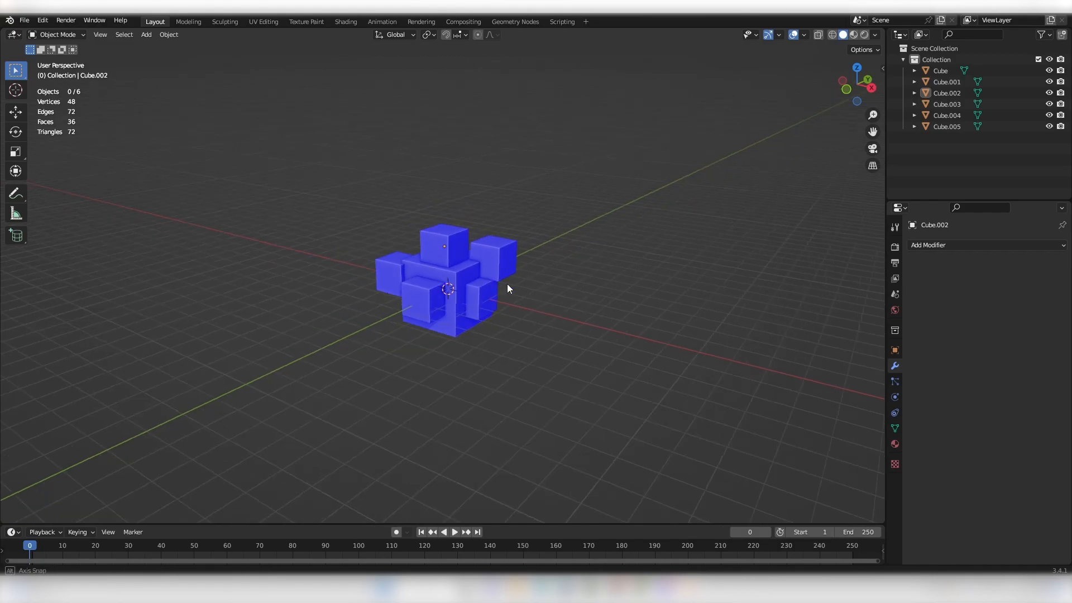
Delete all the cubes and add a UV sphere to the empty scene
key(a)
key(Delete)
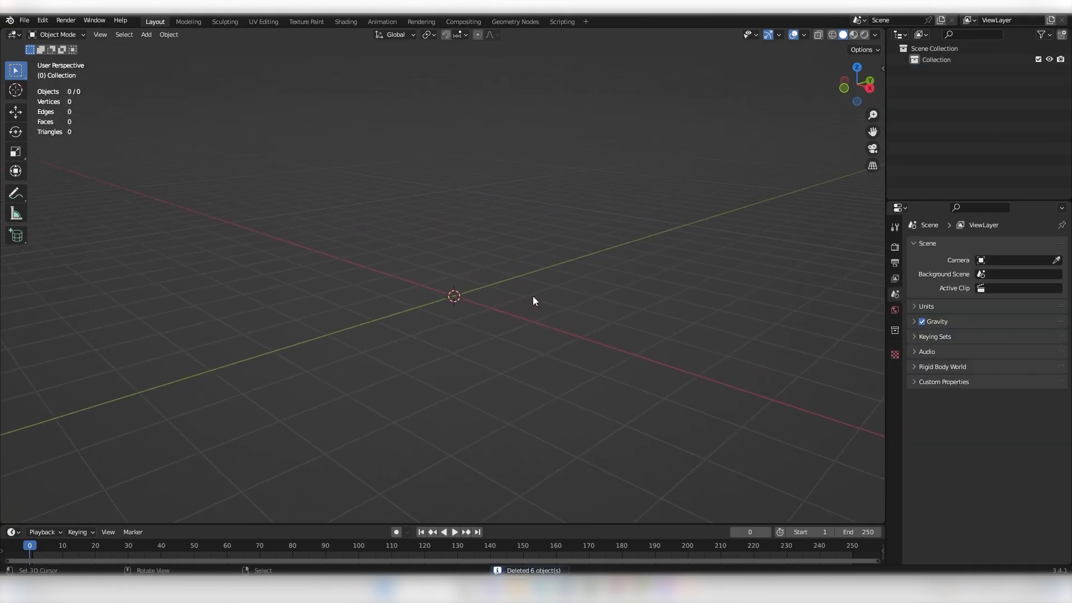
key(shift+a)
mouse_move(504, 280)
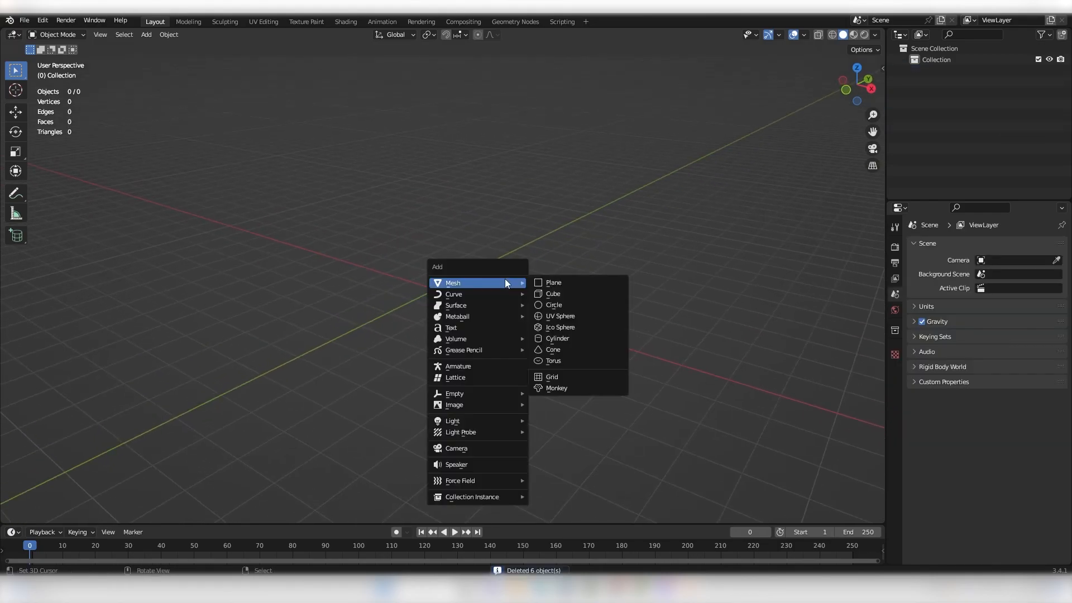
click(601, 317)
Deselect the sphere and examine its face orientation colours from several angles, close up and from a distance
scroll(502, 296, down, 6)
middle_drag(507, 290, 562, 291)
scroll(457, 296, up, 7)
middle_drag(458, 296, 700, 285)
key(alt+a)
scroll(625, 304, up, 1)
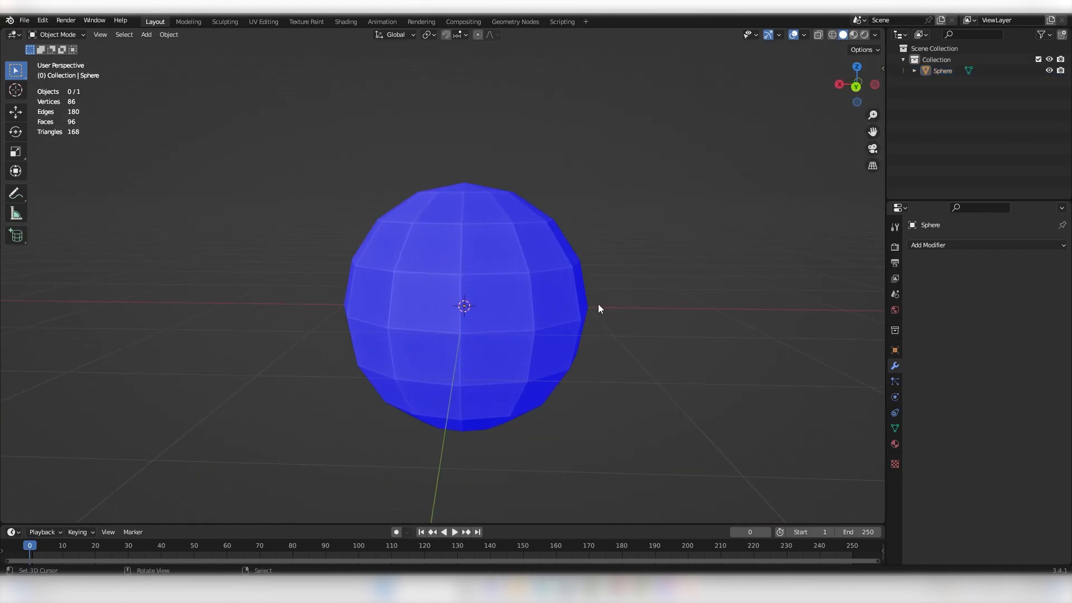
scroll(585, 314, up, 9)
middle_drag(581, 314, 582, 372)
scroll(581, 373, down, 10)
middle_drag(581, 330, 545, 323)
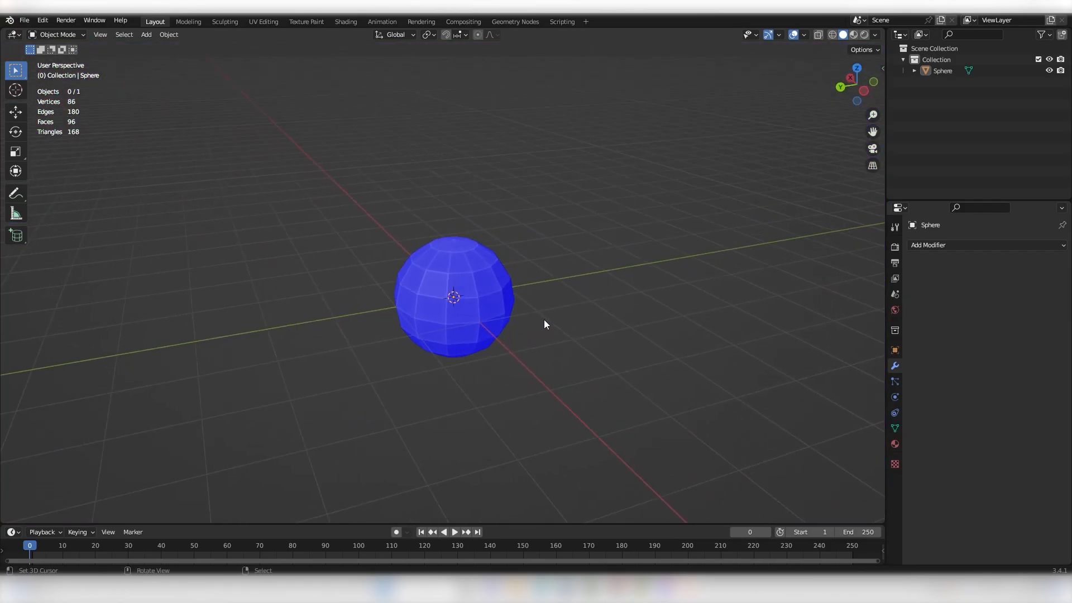
Replace the sphere with a plane and check the face orientation on its underside
click(449, 300)
key(Delete)
key(shift+a)
mouse_move(453, 292)
click(498, 291)
middle_drag(498, 296, 603, 283)
click(510, 278)
Give the plane a Solidify modifier with 0.62 m thickness and inspect the face orientation of the resulting solid
click(935, 250)
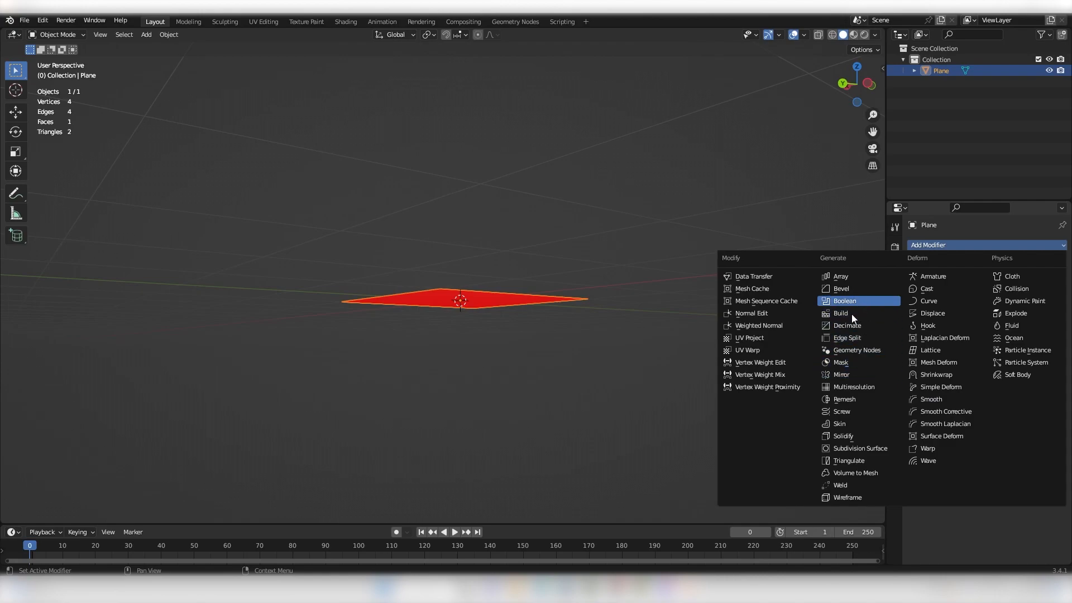
click(843, 436)
mouse_move(670, 290)
middle_down()
mouse_move(641, 270)
mouse_move(767, 296)
mouse_move(658, 299)
mouse_move(681, 307)
middle_up()
drag(1010, 294, 1032, 294)
click(604, 320)
middle_drag(603, 320, 602, 359)
middle_drag(517, 321, 563, 322)
scroll(519, 266, down, 5)
click(564, 324)
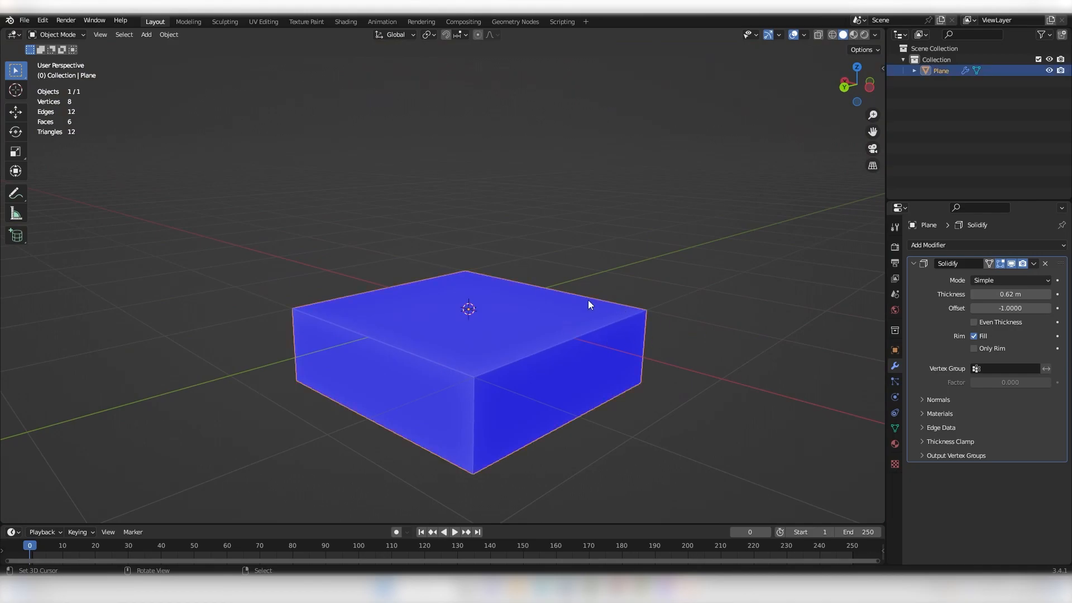
Replace the plane with a cylinder and enter Edit Mode on it with nothing selected
key(Delete)
key(shift+a)
mouse_move(491, 287)
click(581, 361)
middle_drag(512, 295, 493, 312)
key(Tab)
key(alt+a)
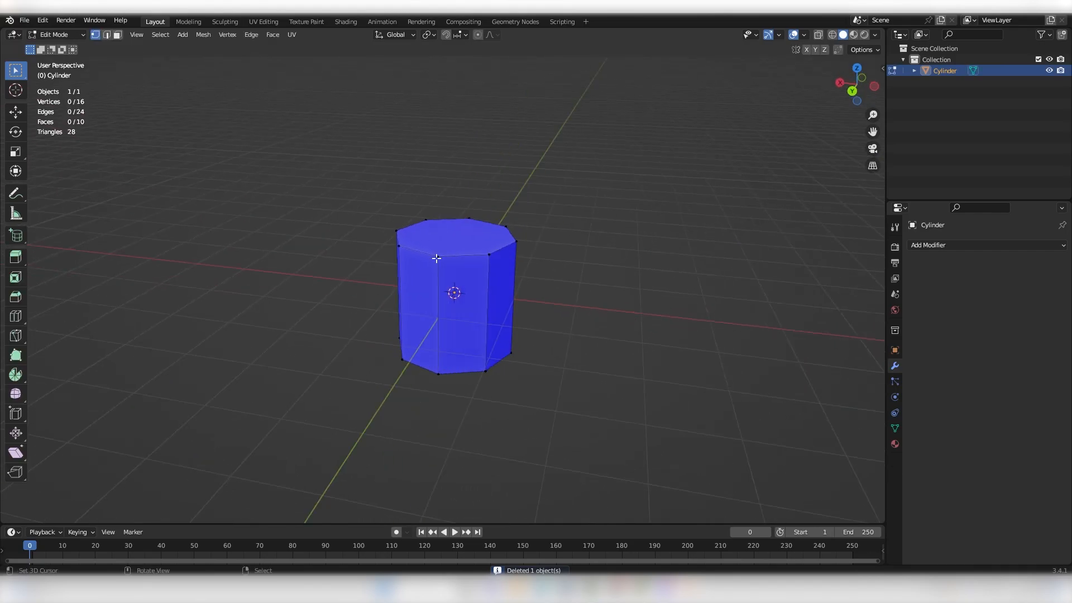
Flip the normals of several adjacent side faces of the cylinder and inspect the reversed faces in Object Mode
click(117, 34)
click(459, 300)
middle_drag(601, 266, 516, 257)
shift+click(425, 290)
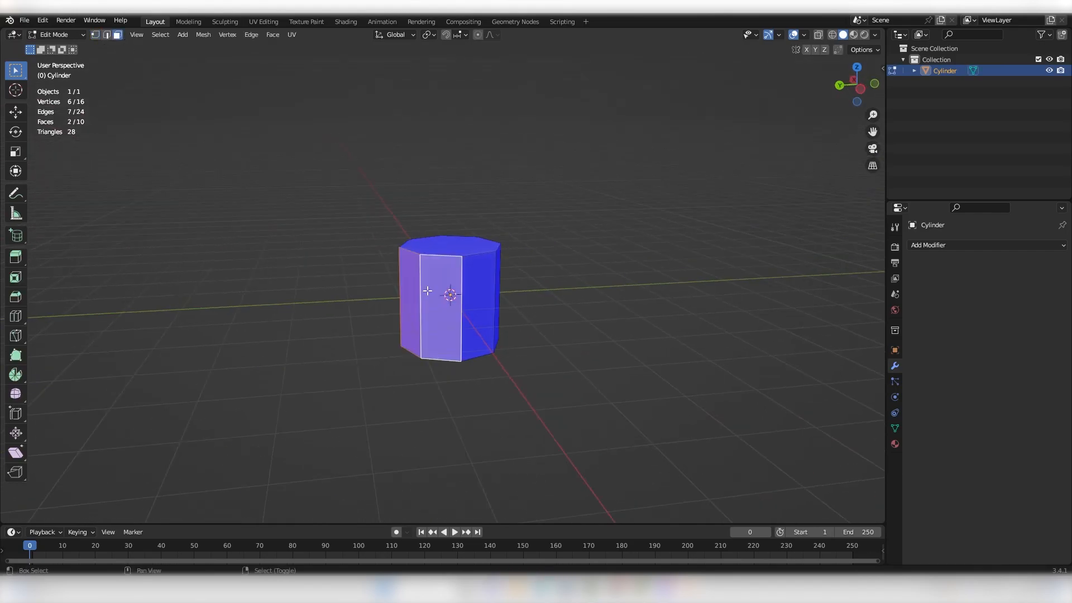
right_click(537, 266)
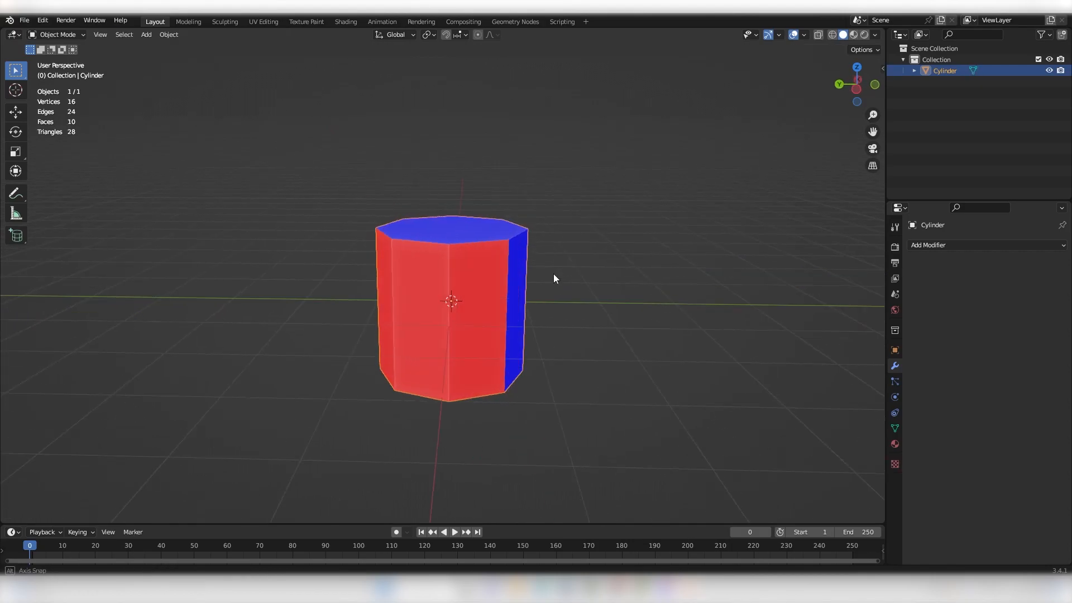
middle_drag(561, 277, 518, 276)
middle_drag(431, 278, 574, 287)
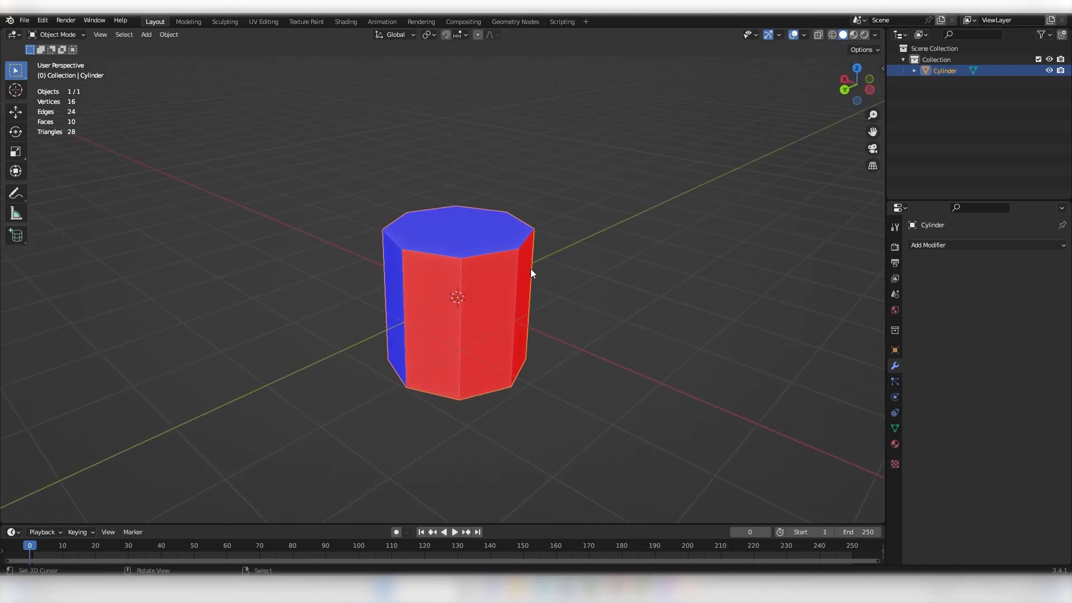
Recalculate the normals of all the cylinder's faces to the outside in Edit Mode and clear the selection
key(Tab)
middle_drag(665, 284, 638, 270)
key(a)
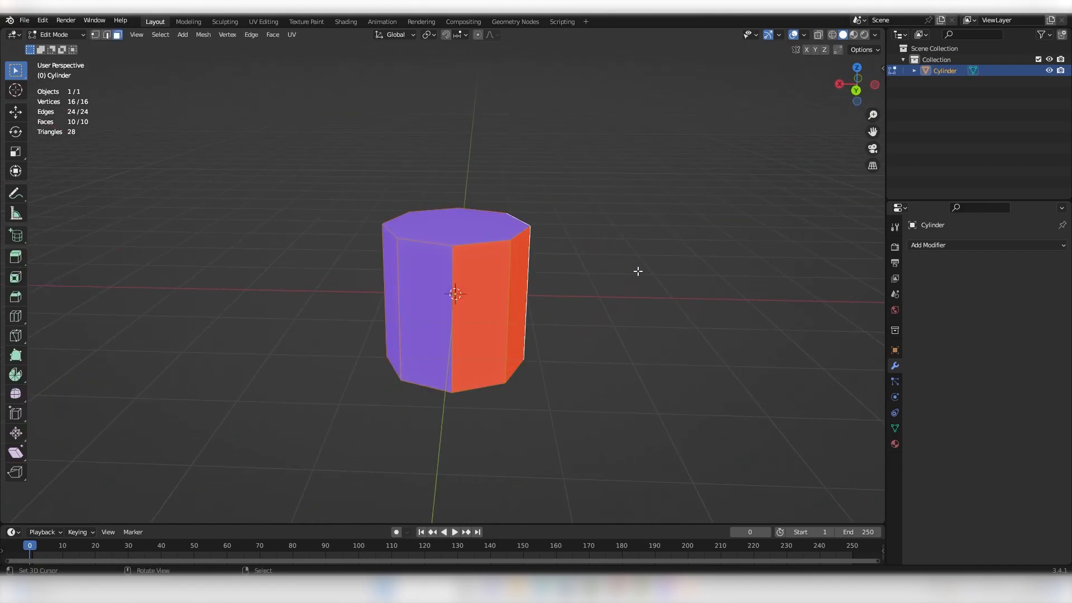
key(alt+n)
click(636, 278)
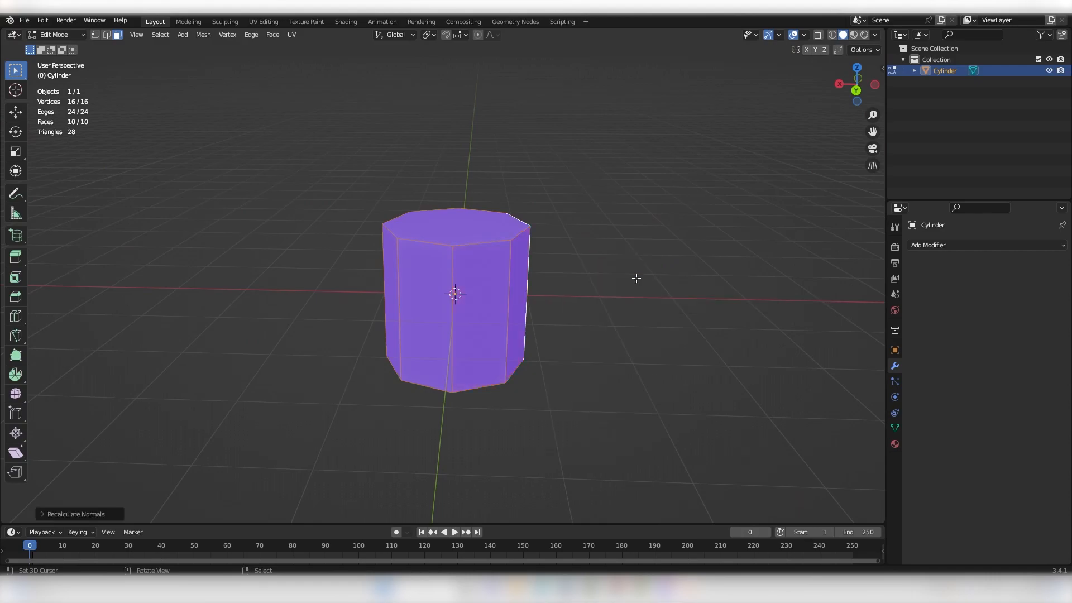
key(alt+a)
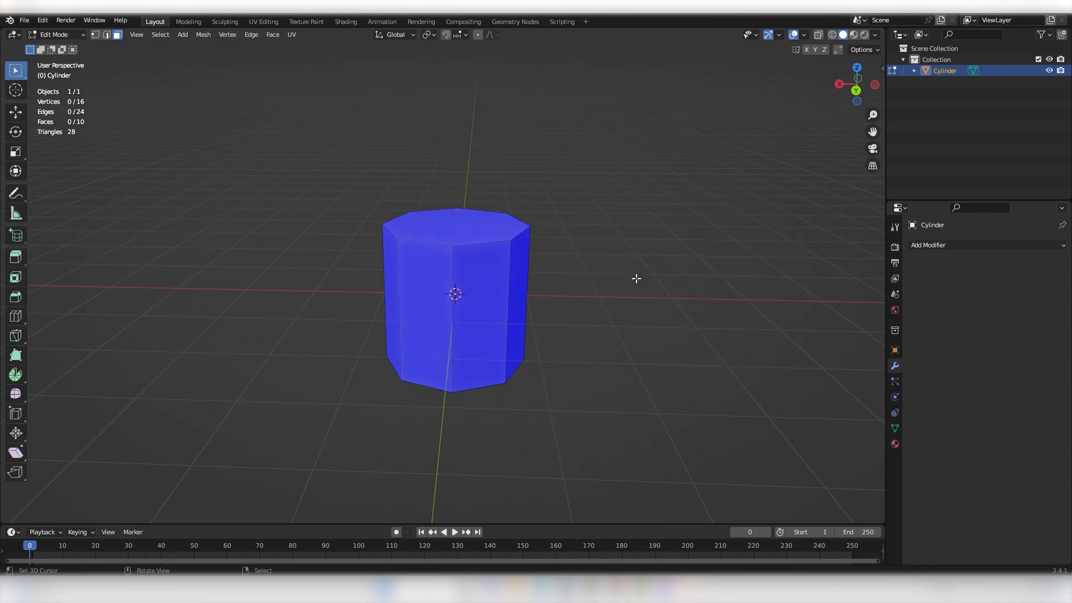
Flip the normals of two of the cylinder's faces, check them in Object Mode and return to Edit Mode
middle_drag(581, 286, 460, 259)
click(457, 291)
shift+click(467, 253)
key(alt+n)
click(460, 246)
click(555, 274)
scroll(555, 274, up, 2)
key(Tab)
key(Tab)
scroll(431, 251, down, 1)
Correct the normals of the two reversed faces, return to Object Mode and inspect the deselected cylinder
right_click(484, 282)
shift+right_click(471, 235)
key(alt+n)
click(512, 240)
key(alt+a)
scroll(511, 269, up, 1)
key(Tab)
scroll(637, 287, down, 4)
scroll(623, 286, up, 4)
key(alt+a)
middle_drag(623, 351, 492, 286)
scroll(535, 263, down, 3)
scroll(551, 288, up, 3)
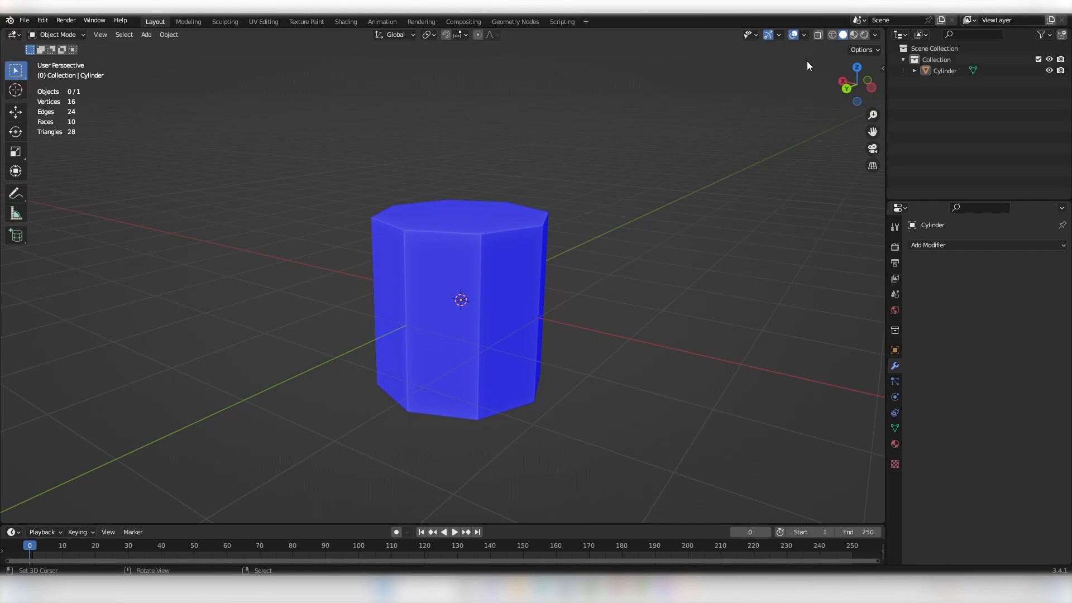
Turn off the Face Orientation overlay and delete the cylinder
click(803, 35)
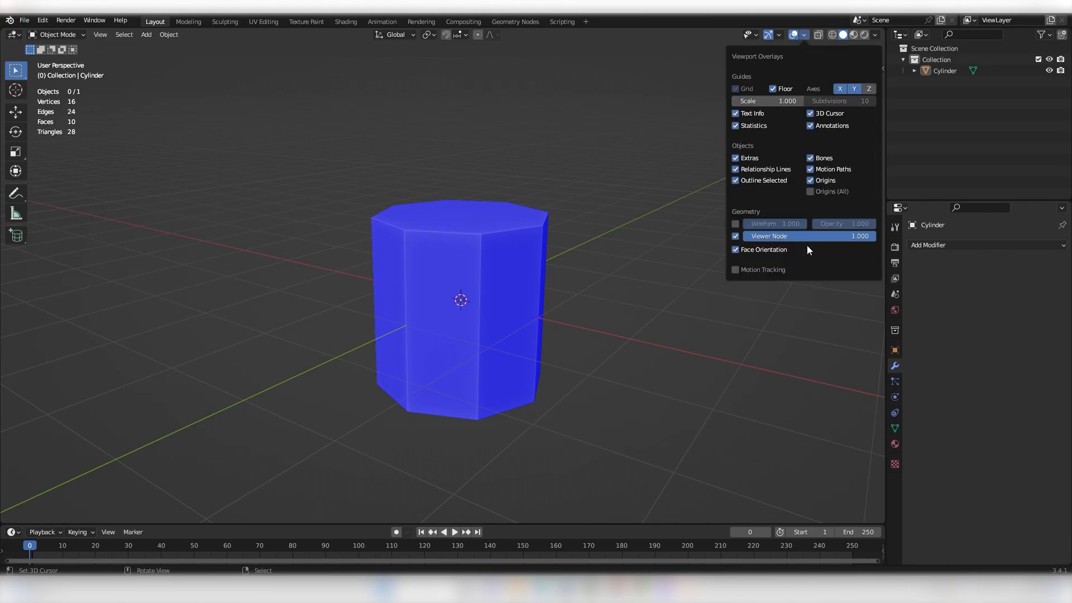
click(738, 249)
click(460, 279)
key(Delete)
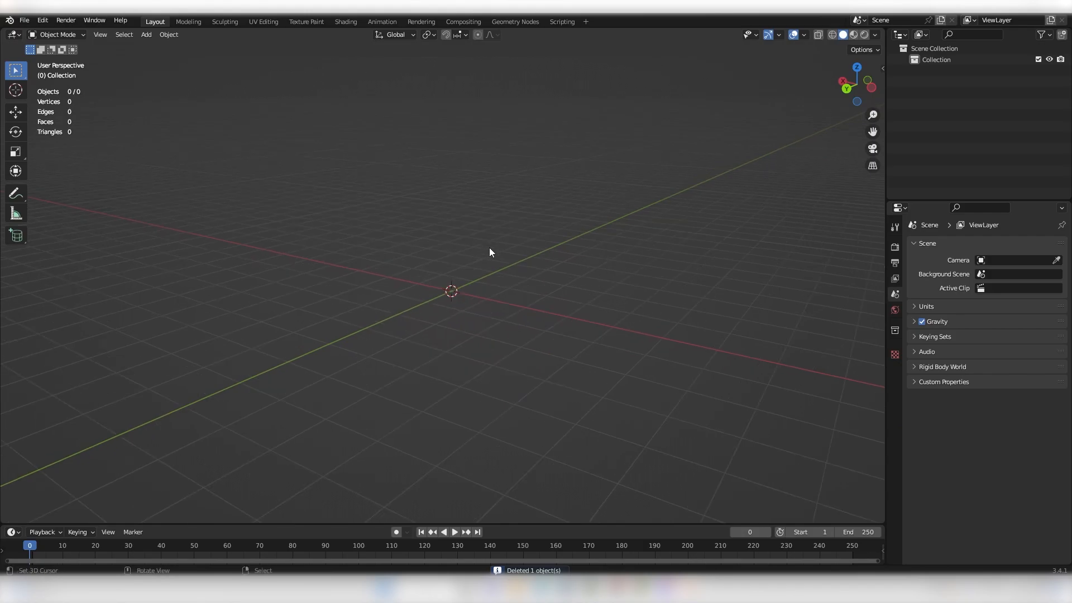